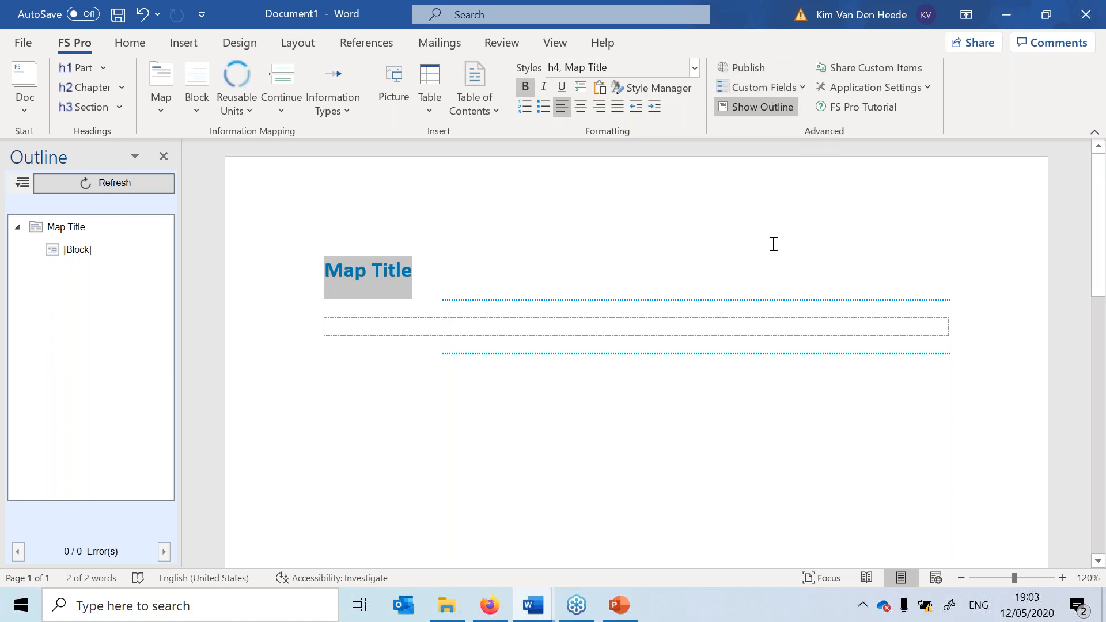
# Browse the options for starting a new document, including the standard and custom templates.
pyautogui.click(613, 368)
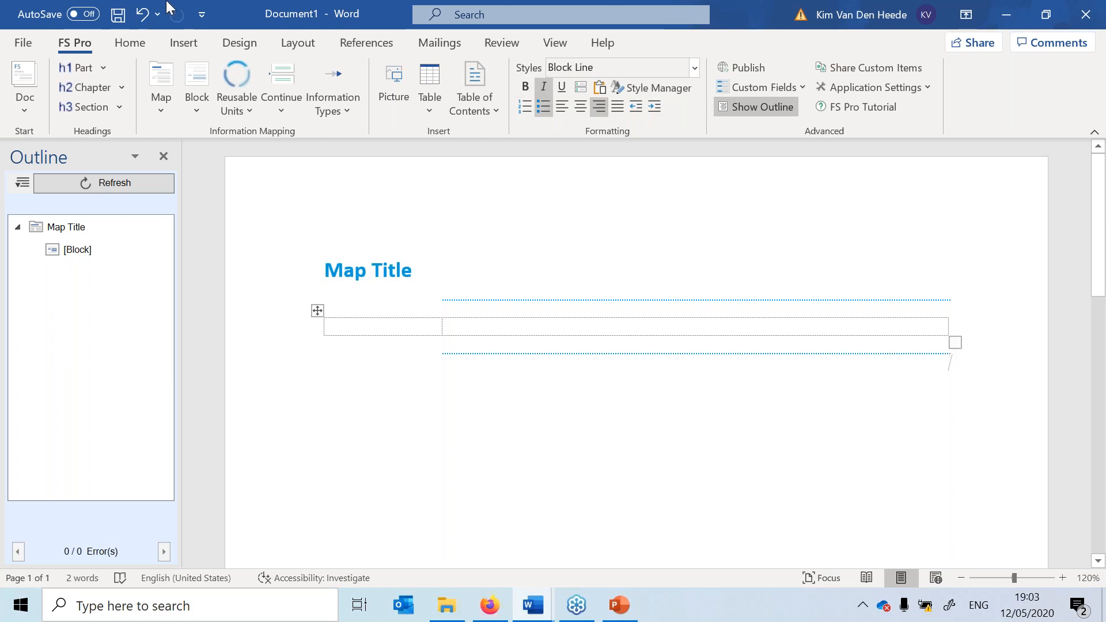
pyautogui.click(23, 110)
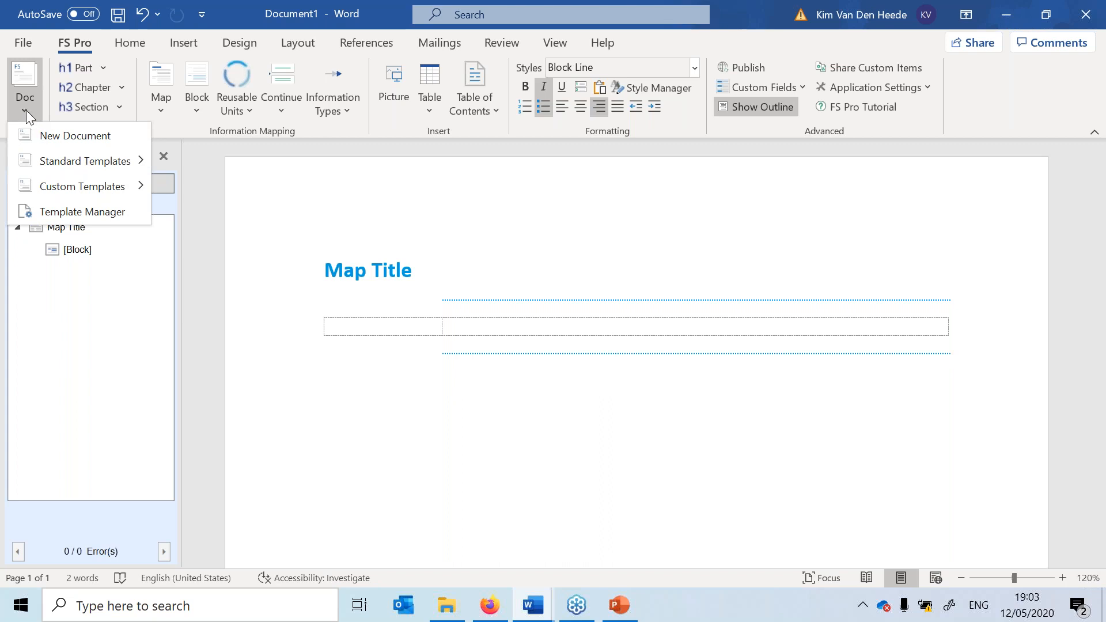
pyautogui.click(97, 136)
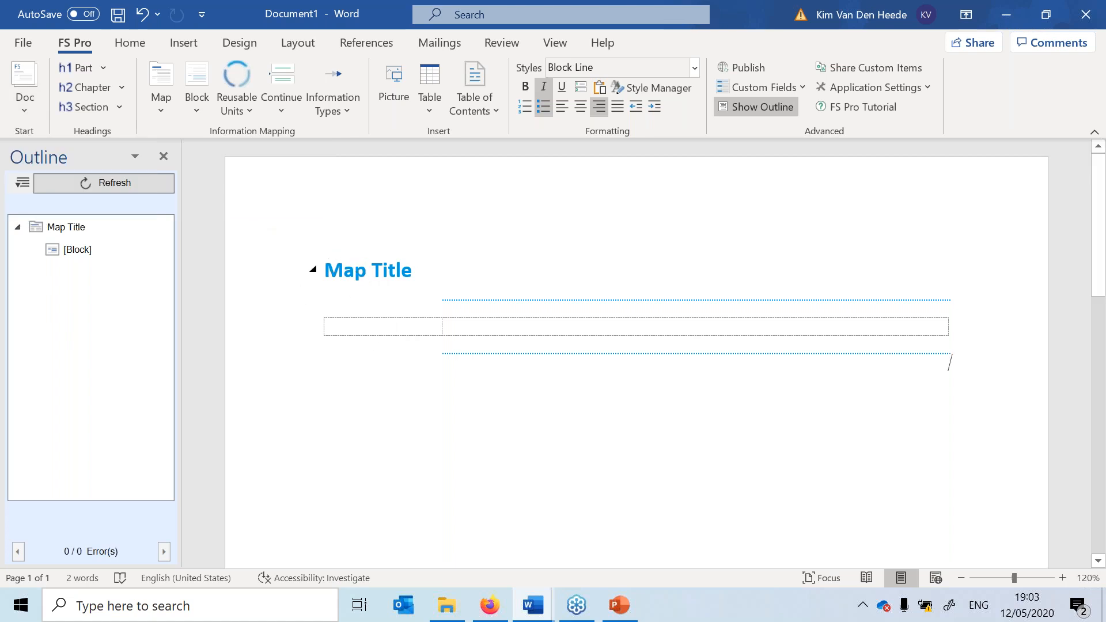
pyautogui.click(17, 118)
pyautogui.moveTo(68, 163)
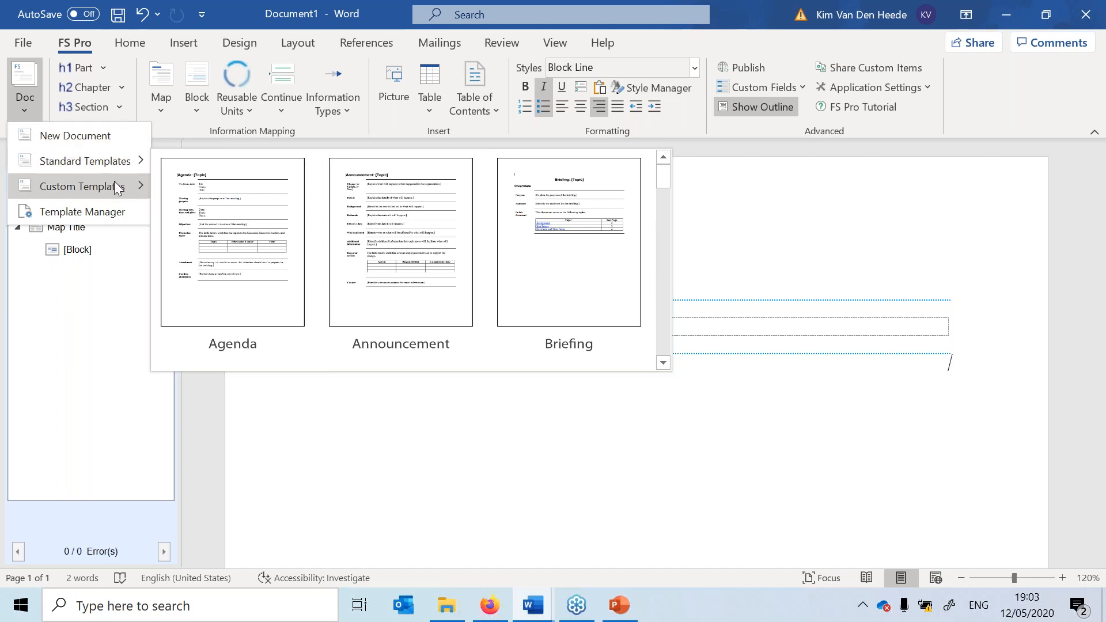
pyautogui.moveTo(116, 184)
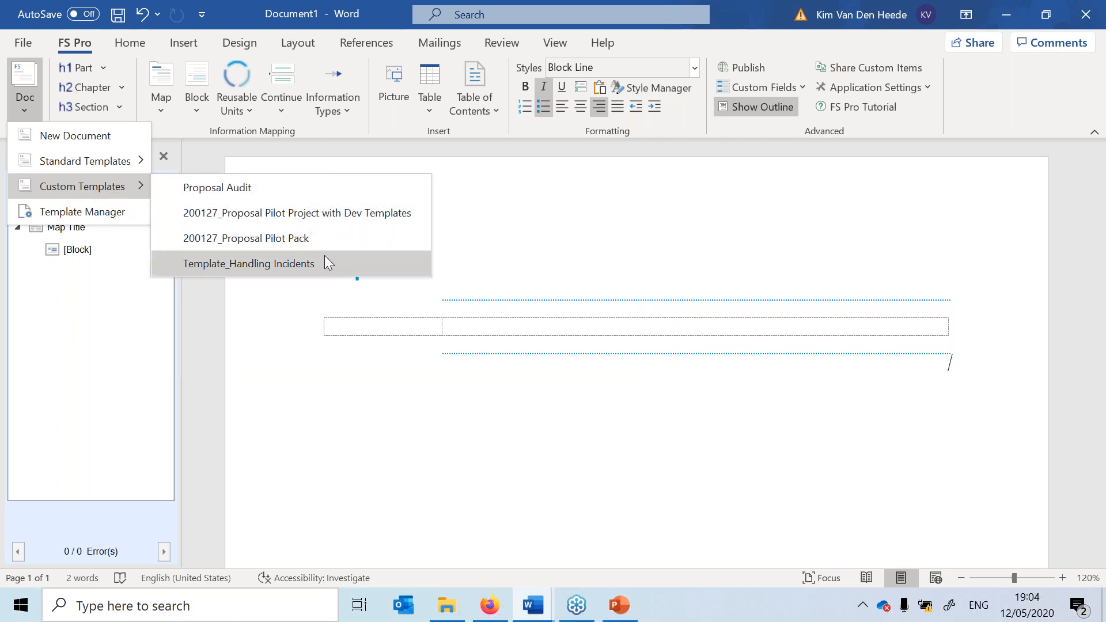
# Add the Live Virtual Public Trainings document from the Desktop to the custom templates using the Template Manager.
pyautogui.click(119, 212)
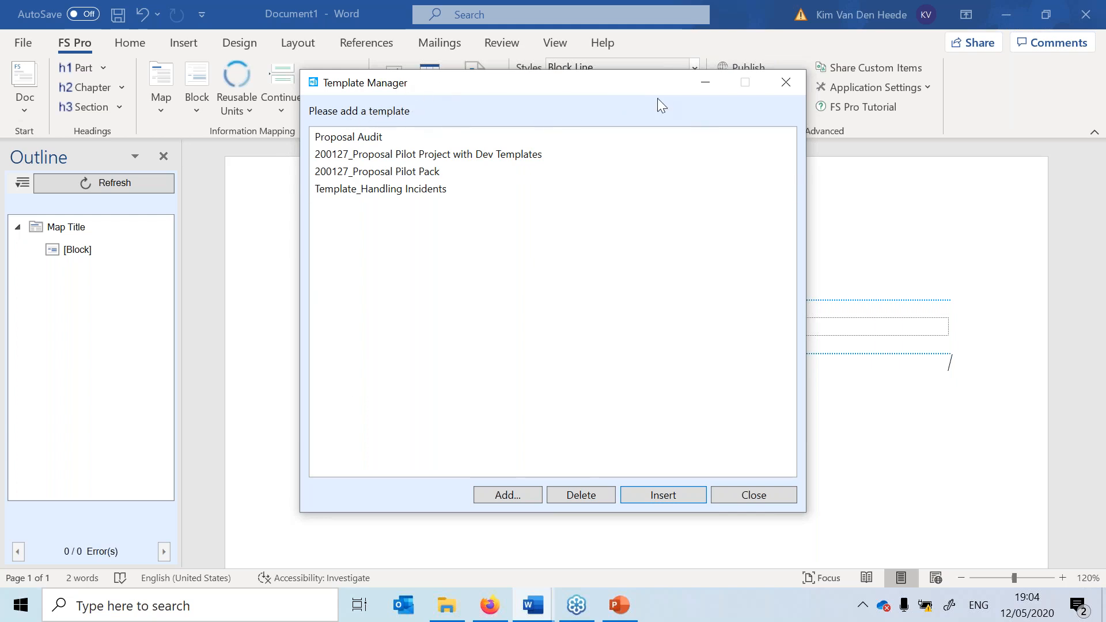
pyautogui.click(516, 496)
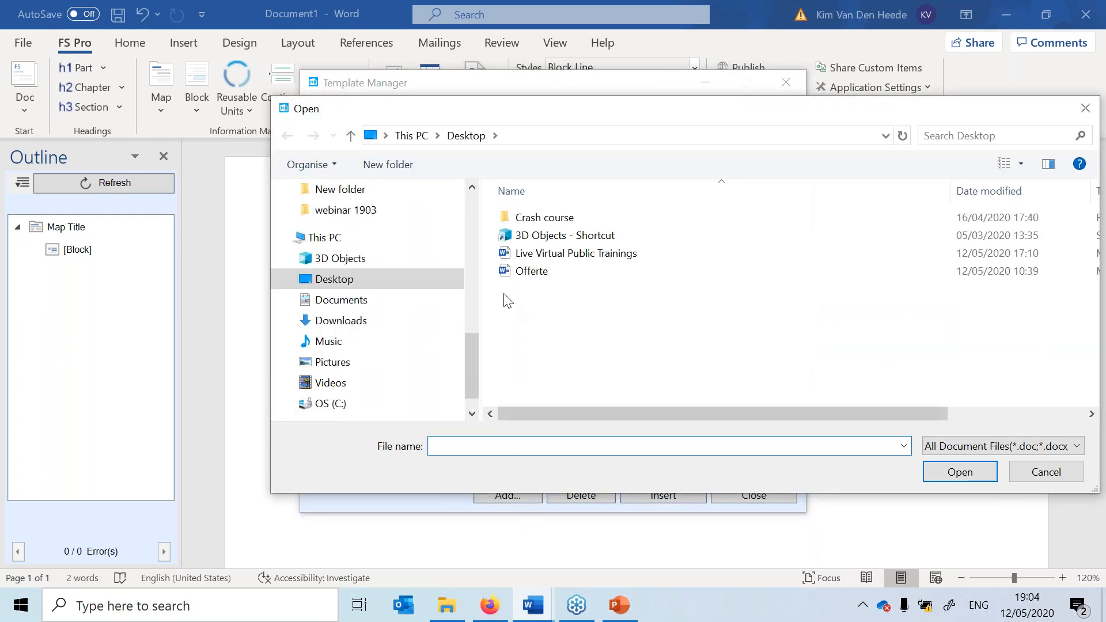
pyautogui.click(527, 256)
pyautogui.moveTo(788, 118); pyautogui.dragTo(619, 86)
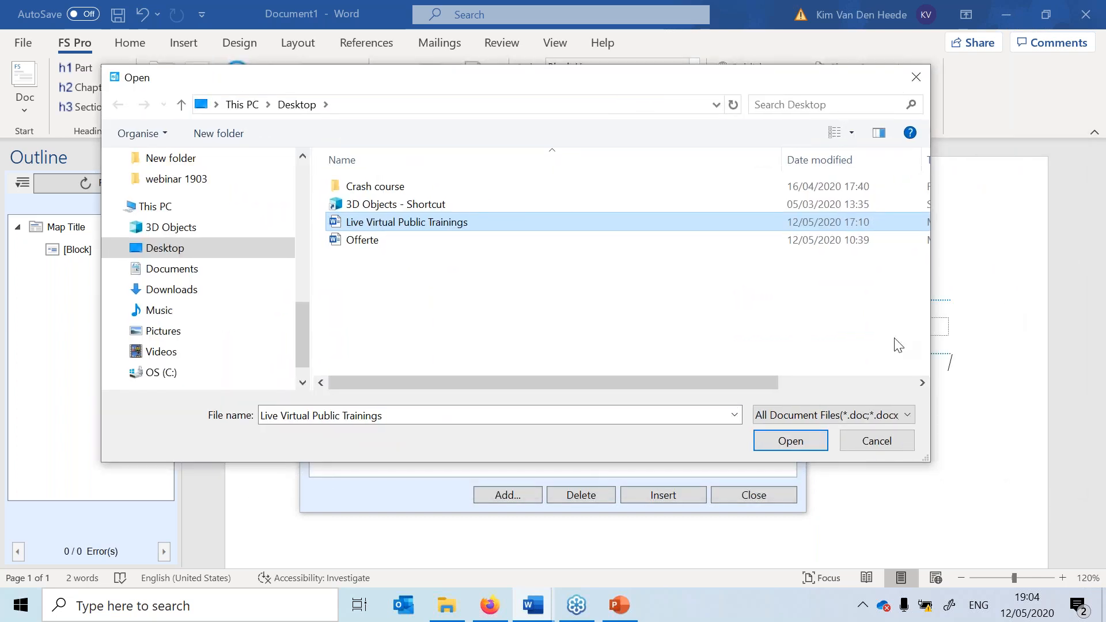
pyautogui.click(806, 441)
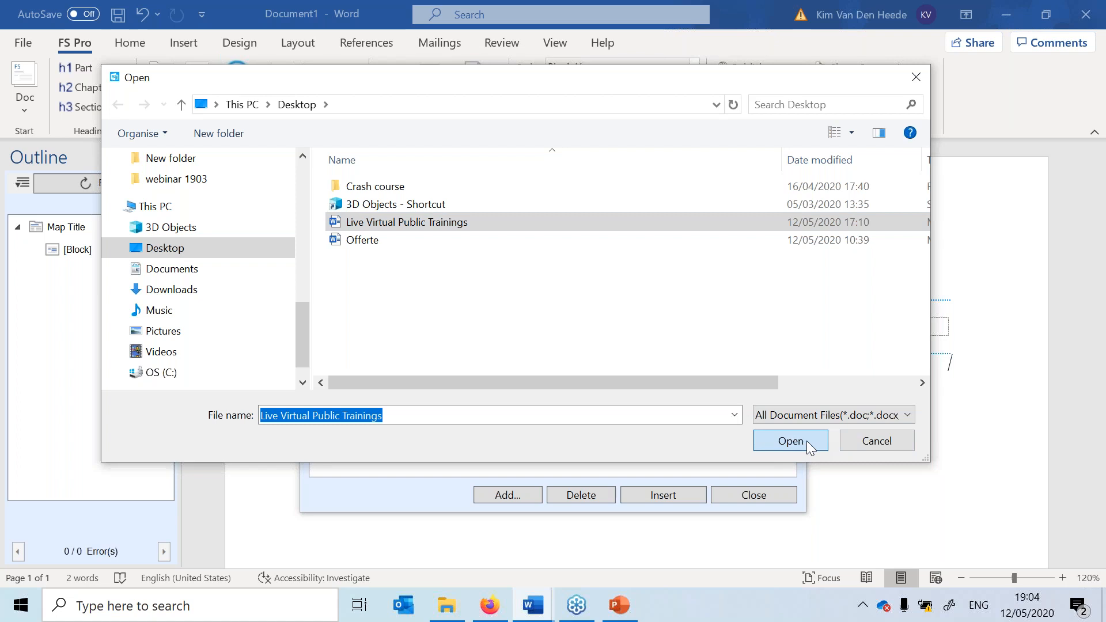
pyautogui.click(496, 209)
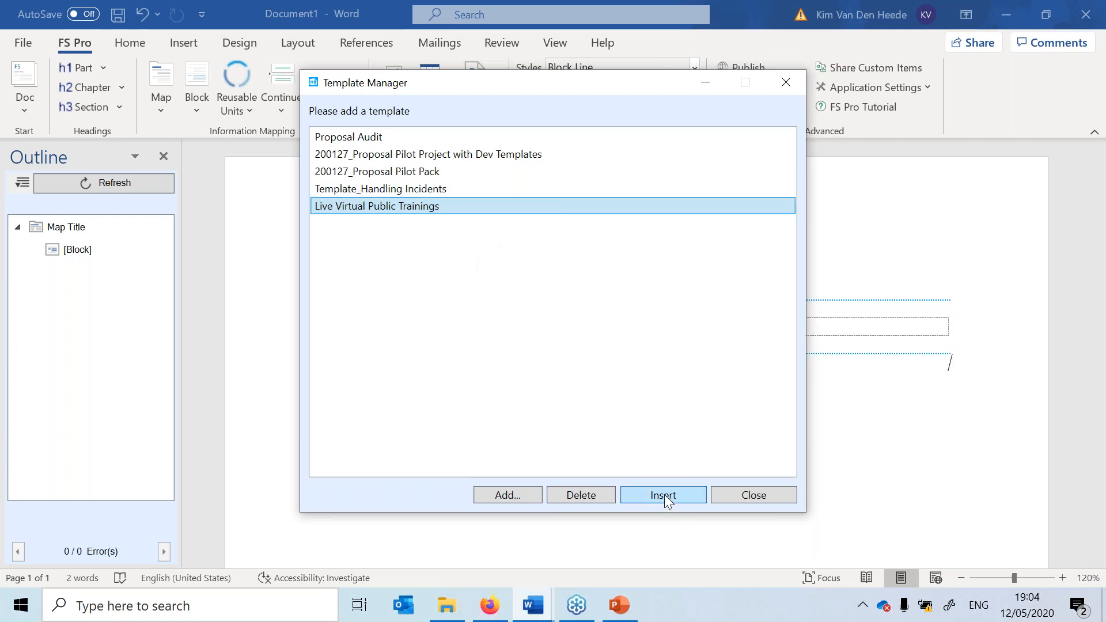
pyautogui.click(749, 495)
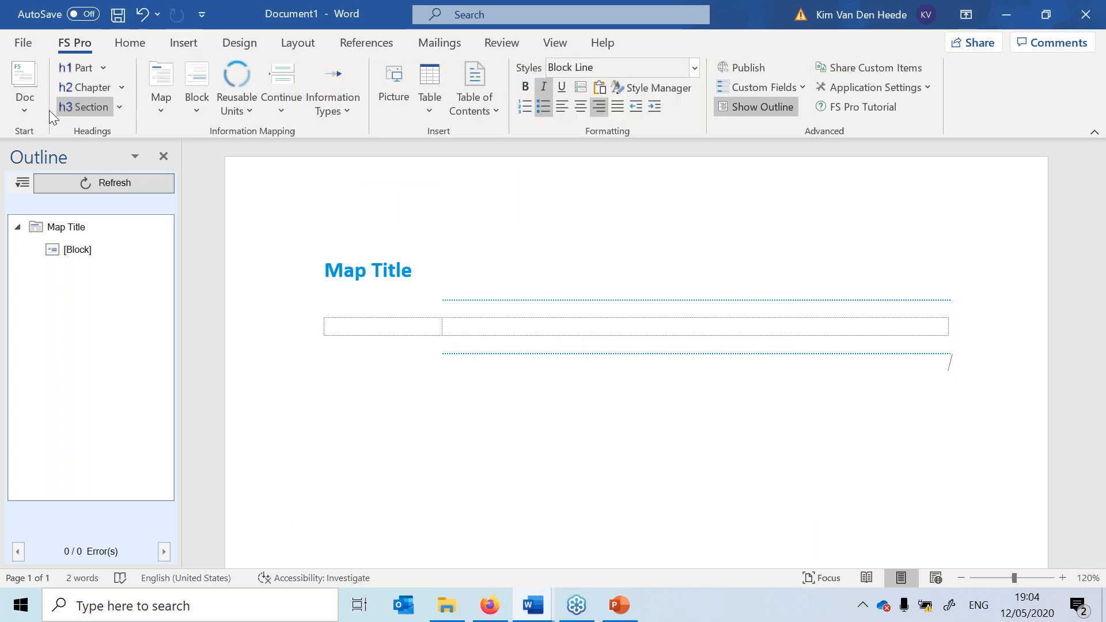
# Check the custom templates list, then delete the Live Virtual Public Trainings template in the Template Manager.
pyautogui.click(23, 109)
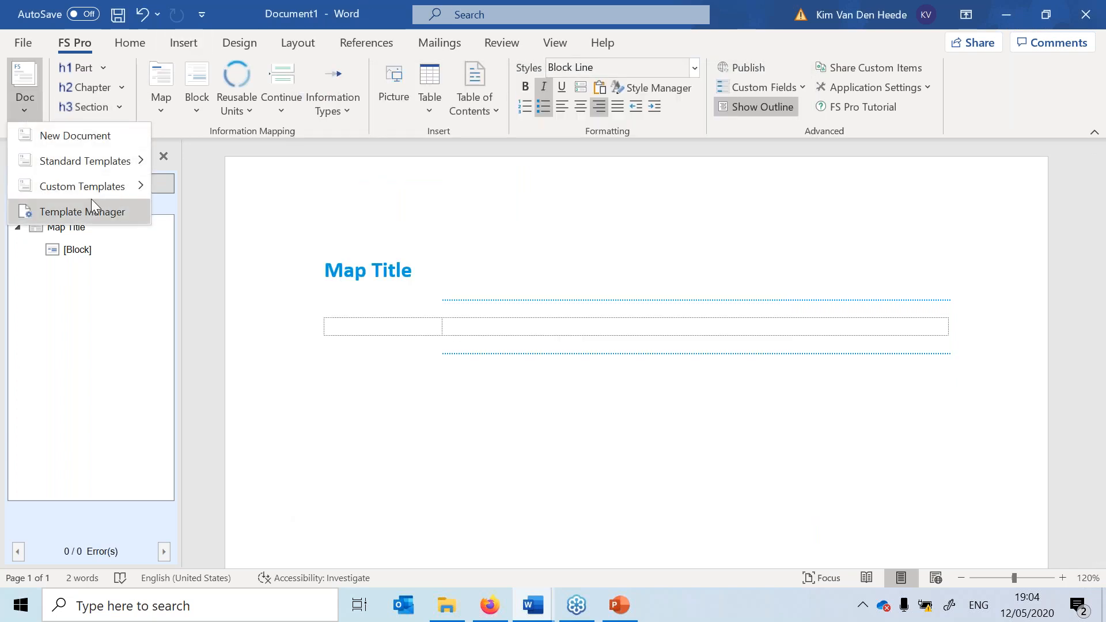
pyautogui.moveTo(70, 187)
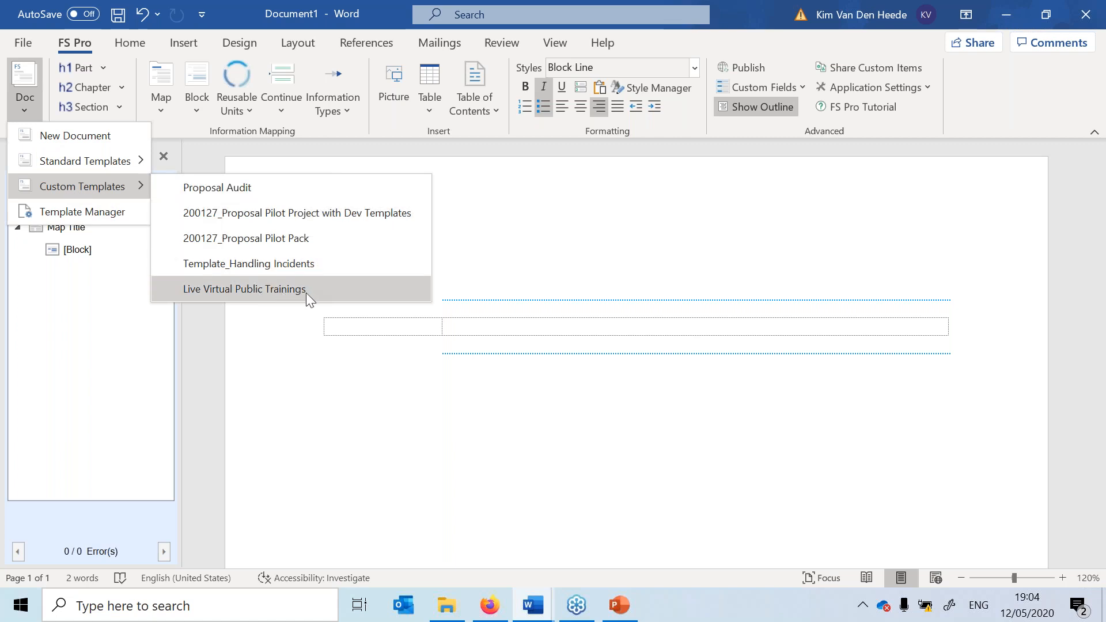
pyautogui.click(118, 211)
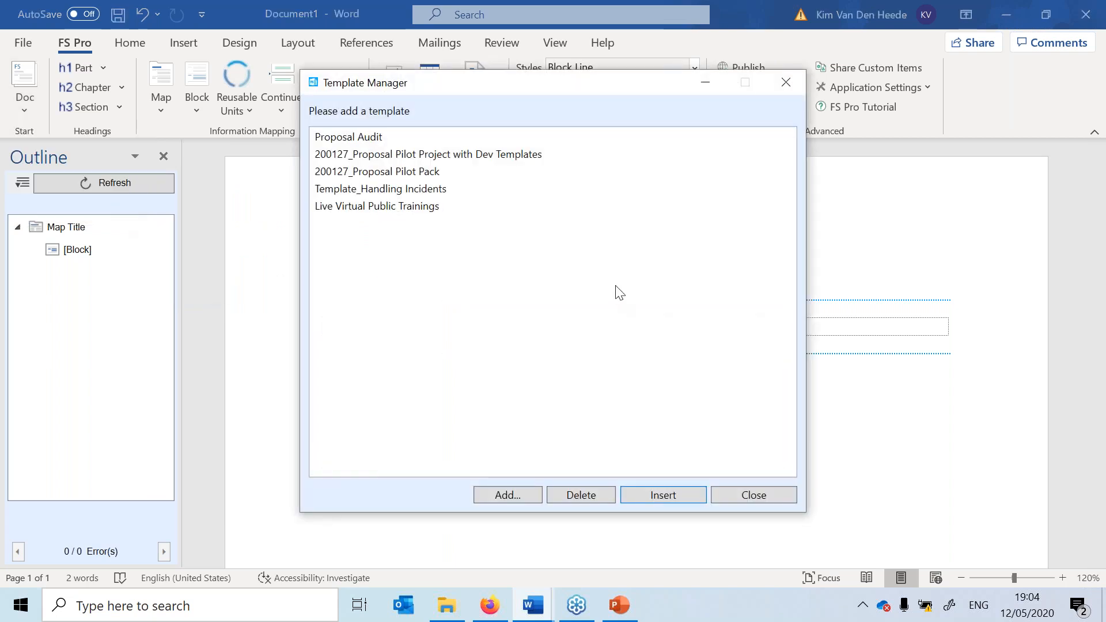
pyautogui.click(429, 207)
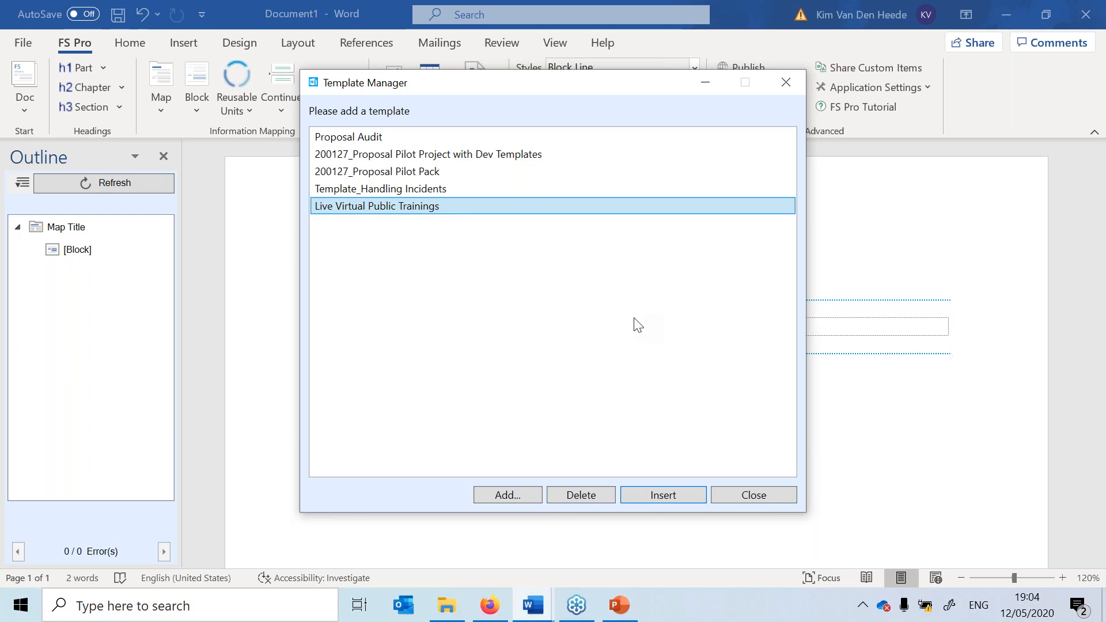
pyautogui.click(583, 499)
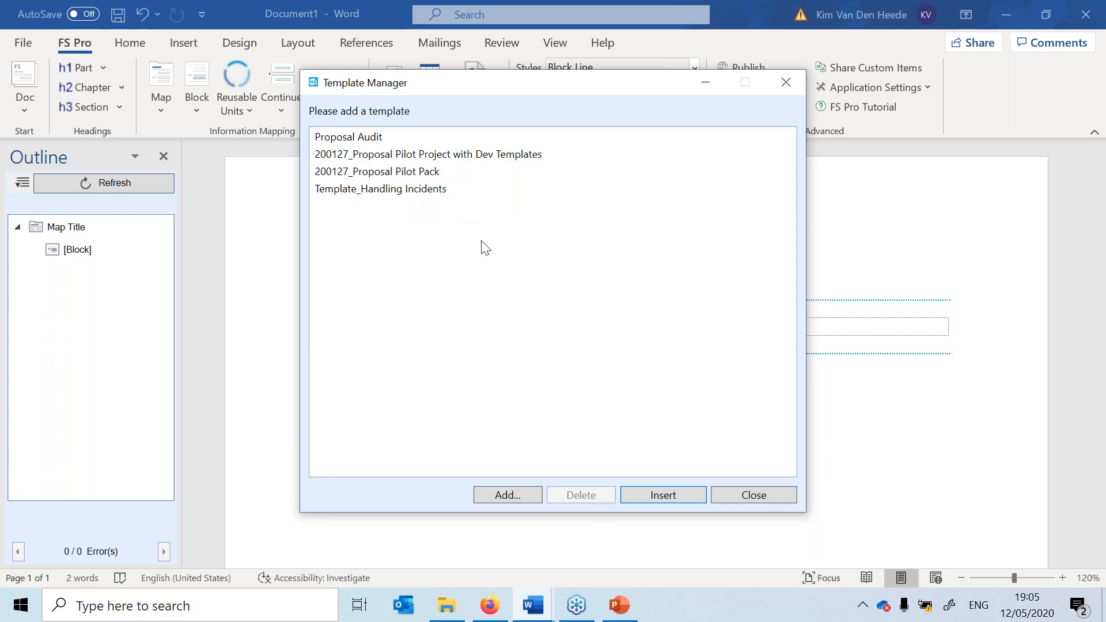
pyautogui.click(782, 494)
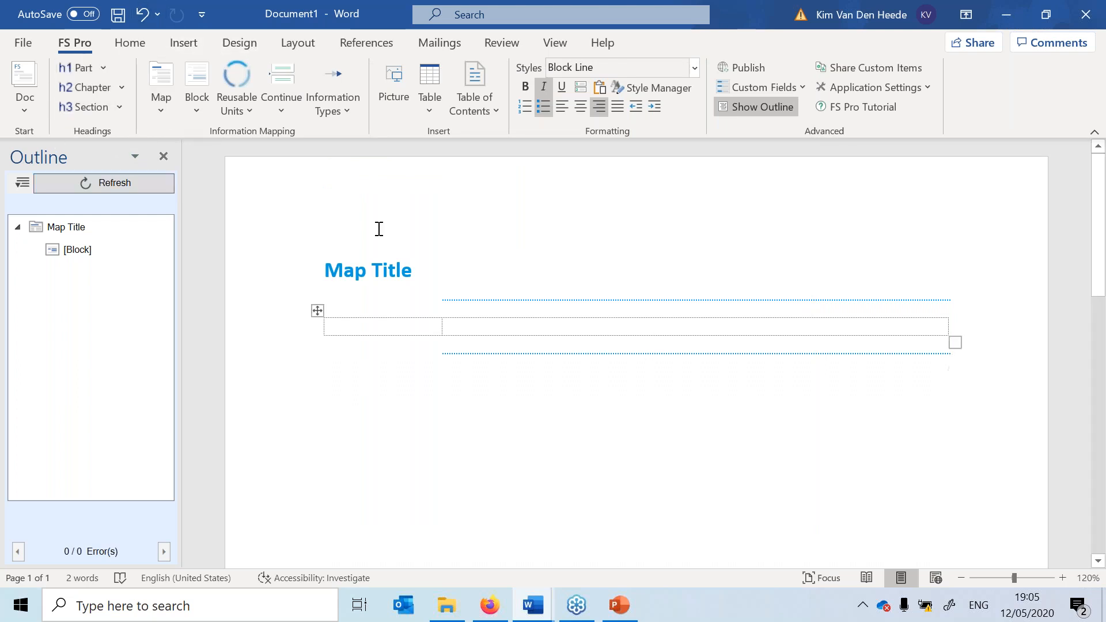
# Replace the placeholder title of the first map with "About this Bootcamp Session".
pyautogui.click(336, 266)
pyautogui.press('BackSpace')
pyautogui.press('BackSpace')
pyautogui.press('BackSpace')
pyautogui.press('BackSpace')
pyautogui.press('BackSpace')
pyautogui.press('BackSpace')
pyautogui.press('BackSpace')
pyautogui.press('BackSpace')
pyautogui.press('BackSpace')
pyautogui.write('About this Bootc')
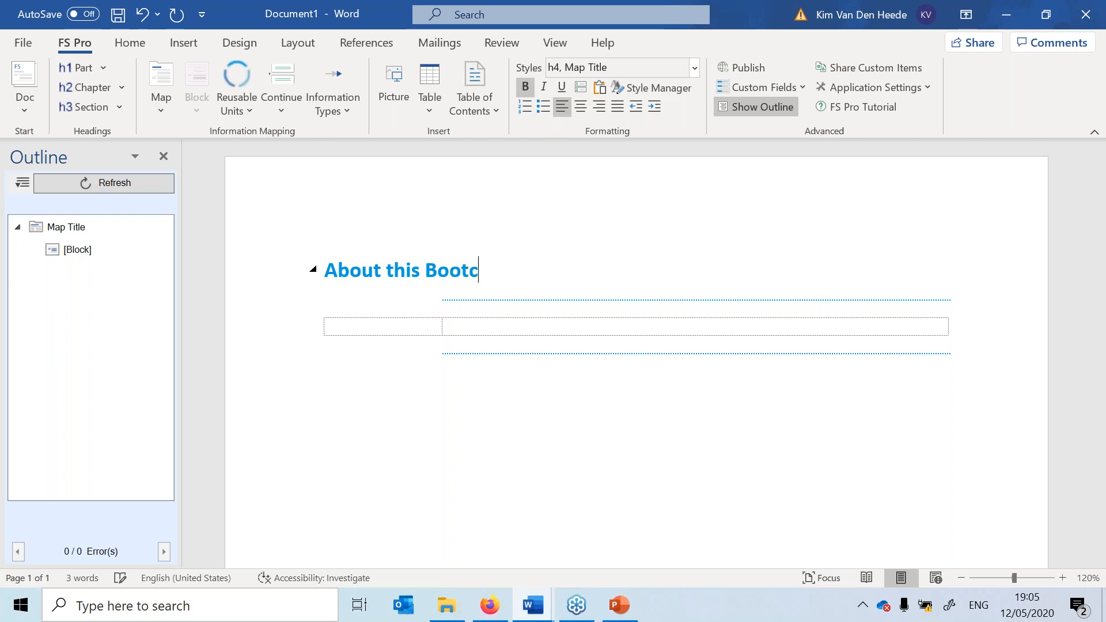
pyautogui.write('amp Session')
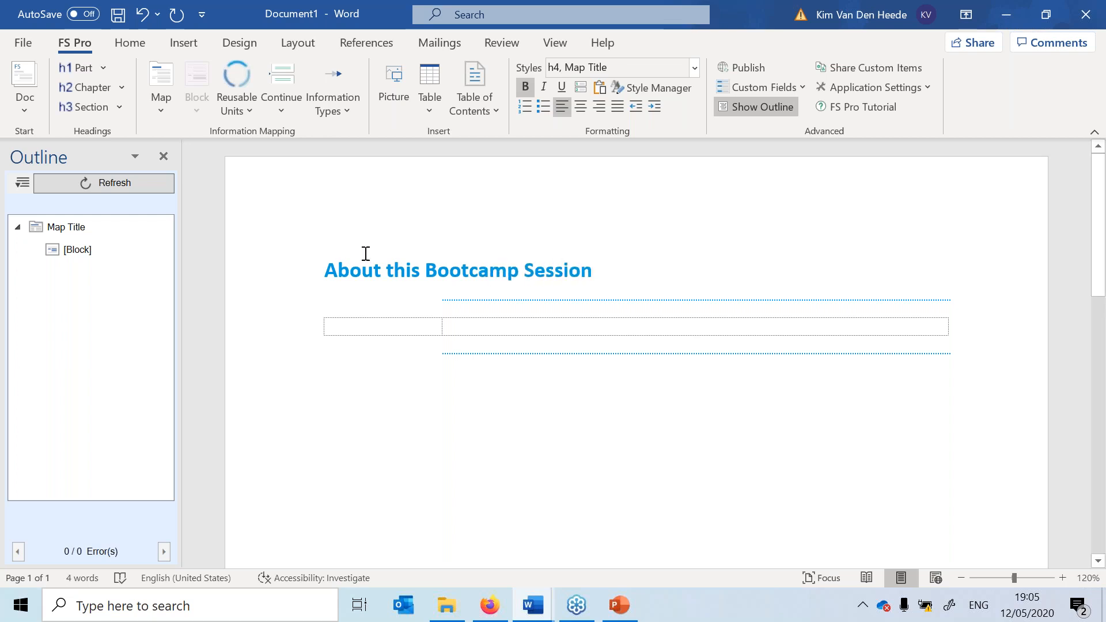
# Insert a new map after the block of the "About this Bootcamp Session" map.
pyautogui.click(665, 383)
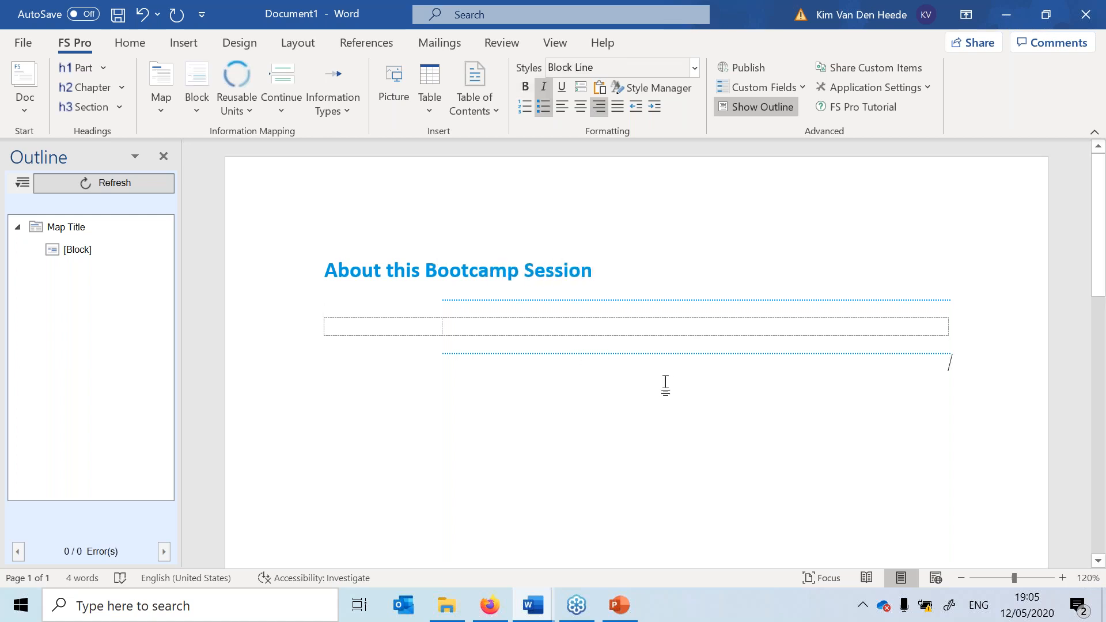
pyautogui.click(163, 78)
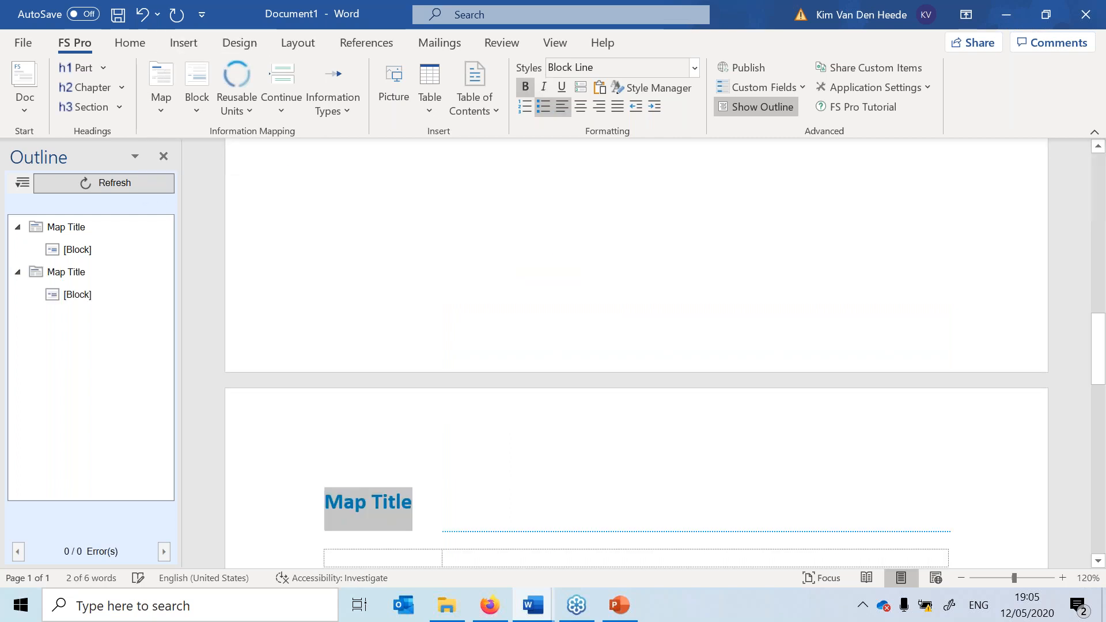
pyautogui.click(166, 113)
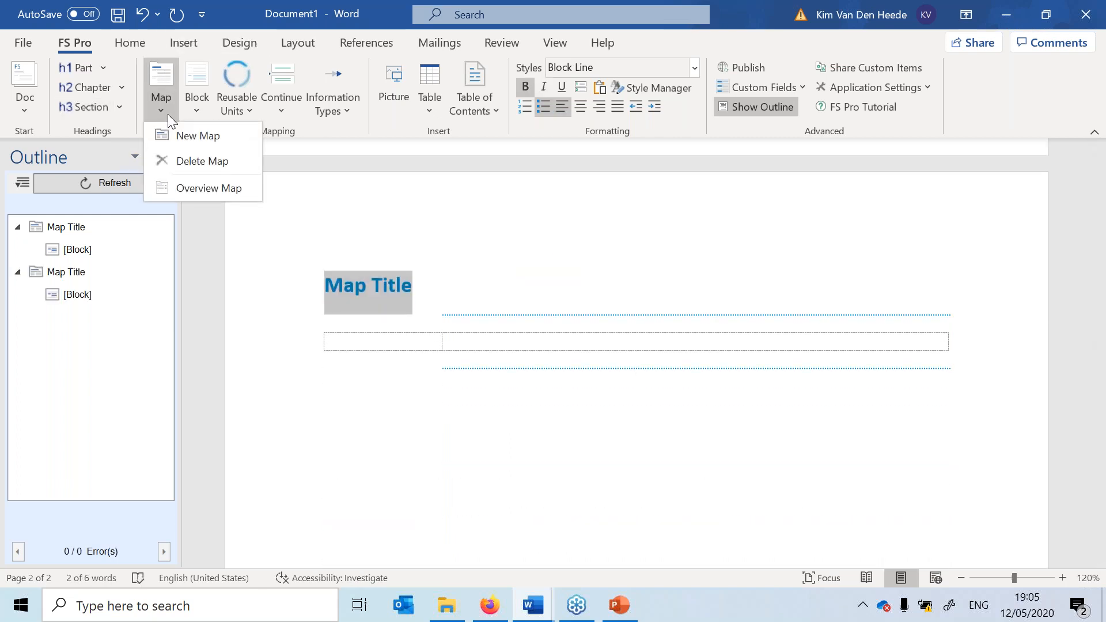
pyautogui.click(664, 387)
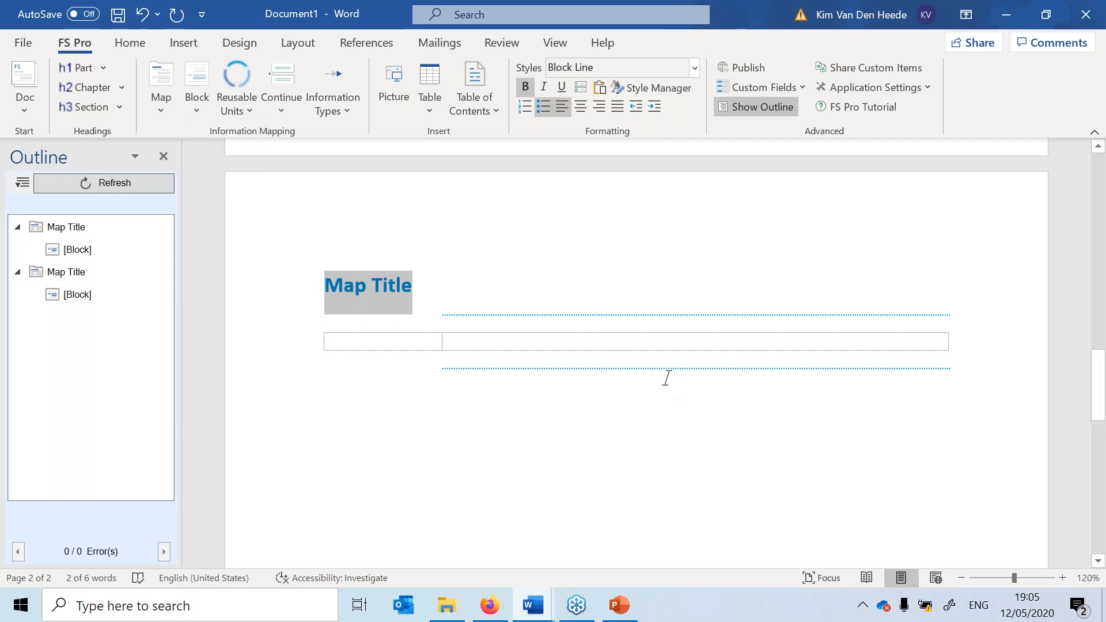
pyautogui.click(662, 383)
# Replace the placeholder title of the second map with "Information Mapping".
pyautogui.click(330, 286)
pyautogui.press('Delete')
pyautogui.press('Delete')
pyautogui.press('Delete')
pyautogui.press('Delete')
pyautogui.press('Delete')
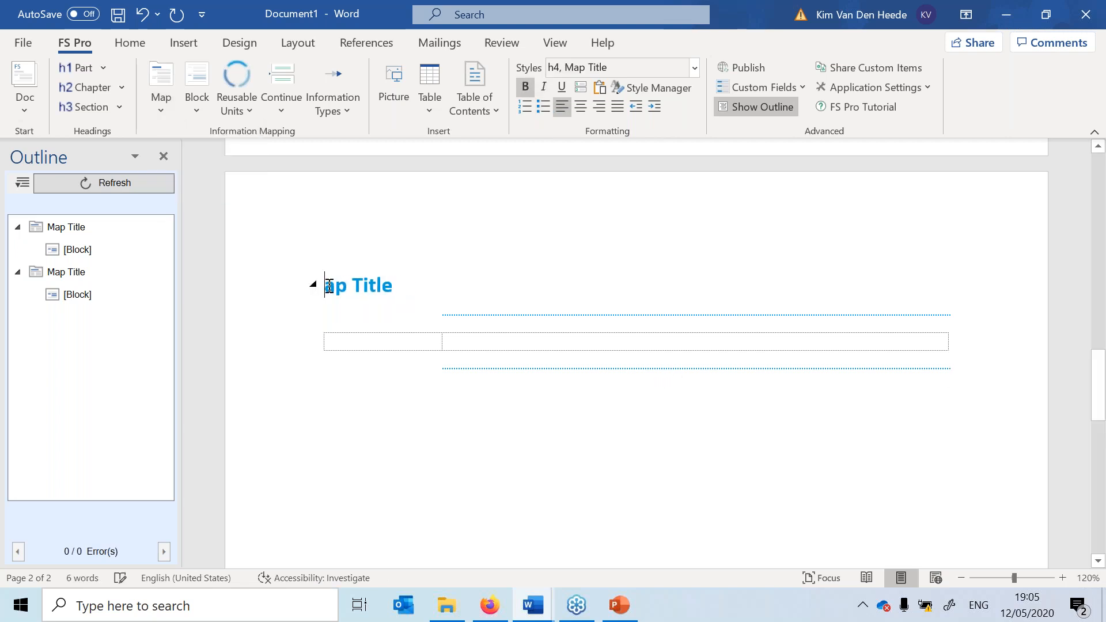
pyautogui.press('Delete')
pyautogui.press('Delete')
pyautogui.press('Delete')
pyautogui.press('Delete')
pyautogui.write('Info')
pyautogui.write('rmation Mapping')
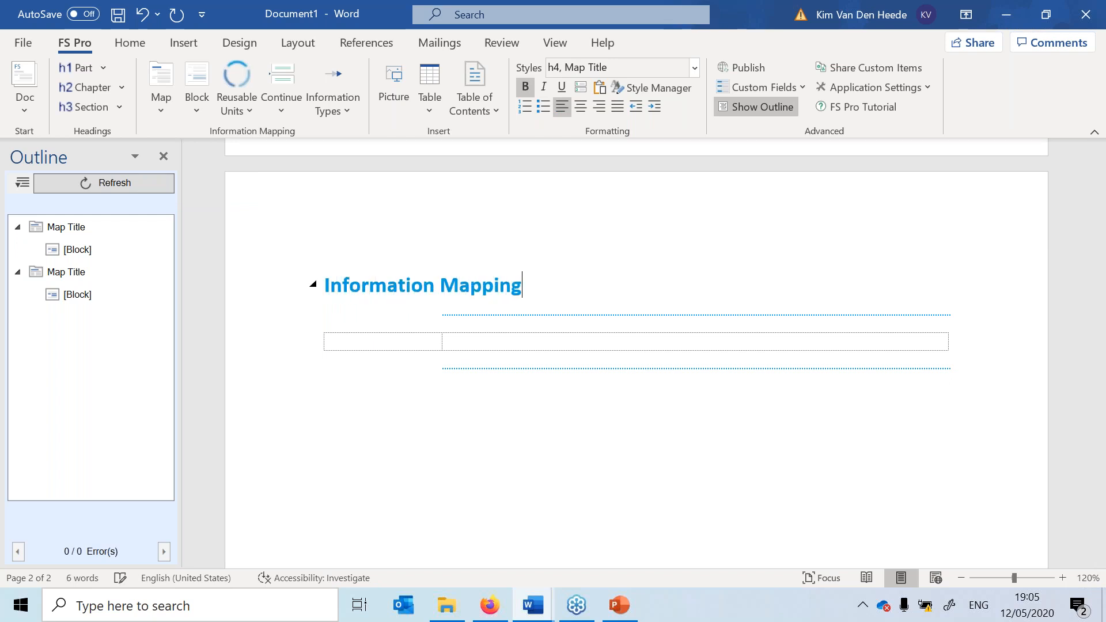
# Add two new blocks below the existing block in the Information Mapping map.
pyautogui.click(654, 368)
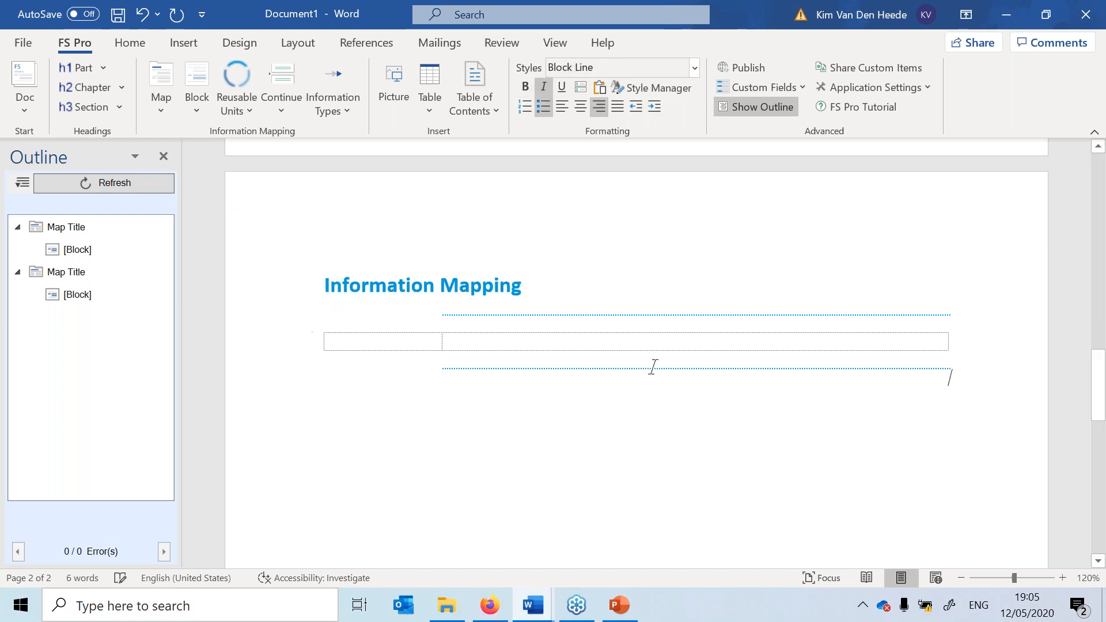
pyautogui.click(189, 75)
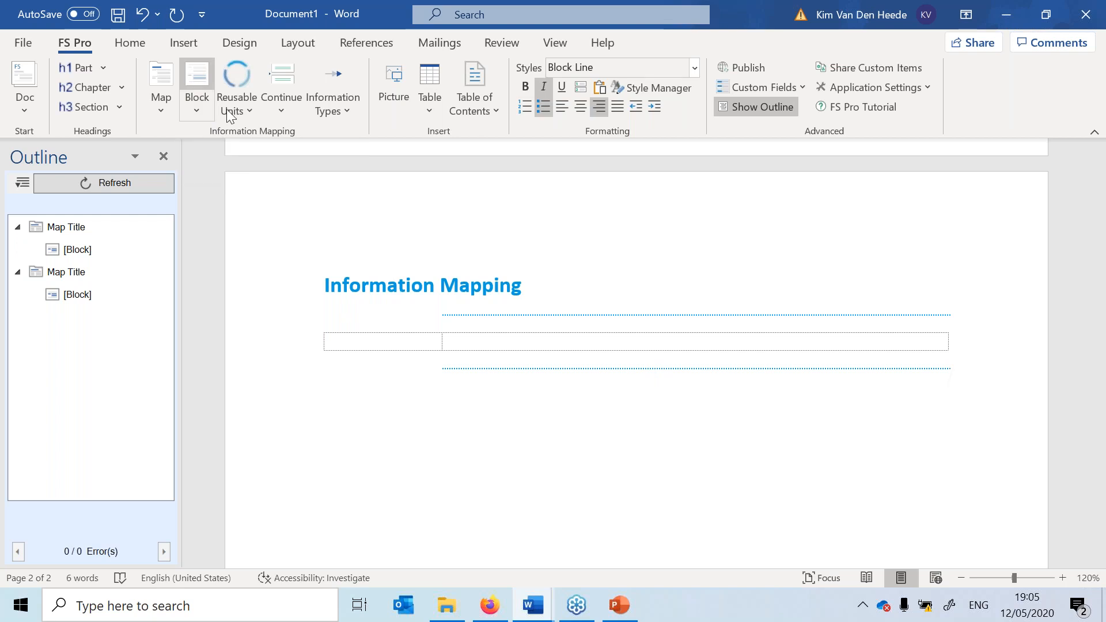
pyautogui.click(186, 111)
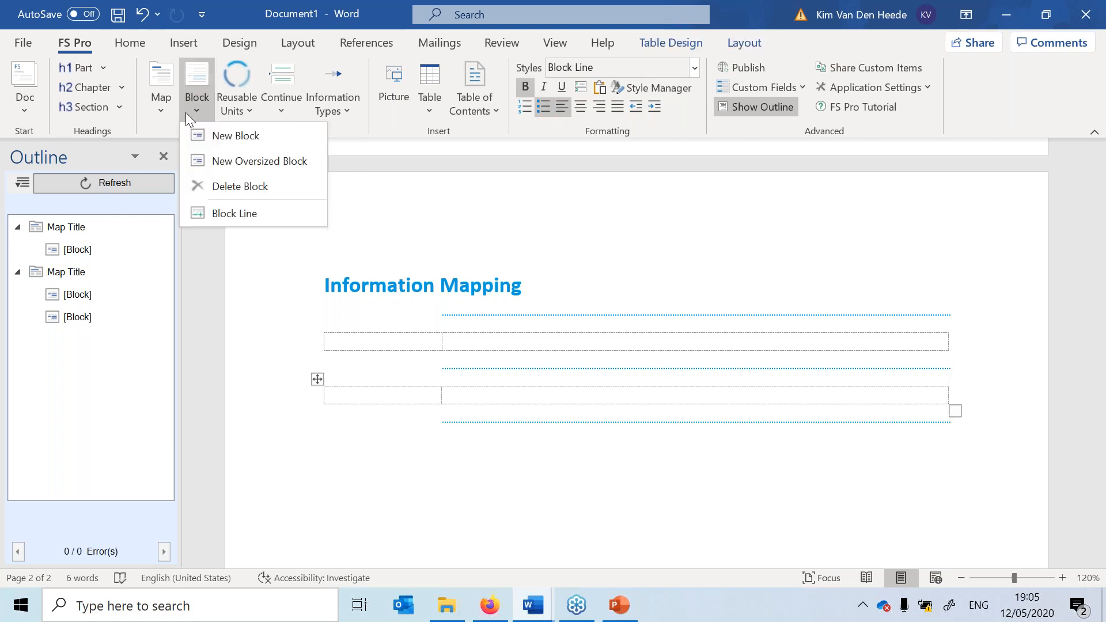
pyautogui.click(237, 140)
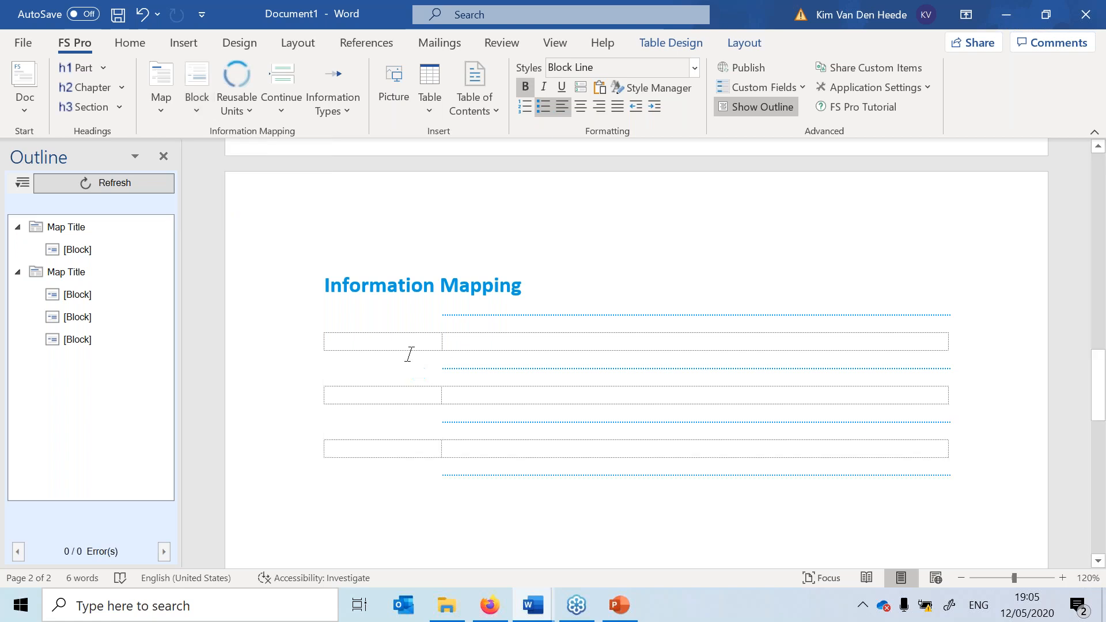
# Label the last block "Block label" with the content "Here comes my text", and refresh the document outline.
pyautogui.write('block label')
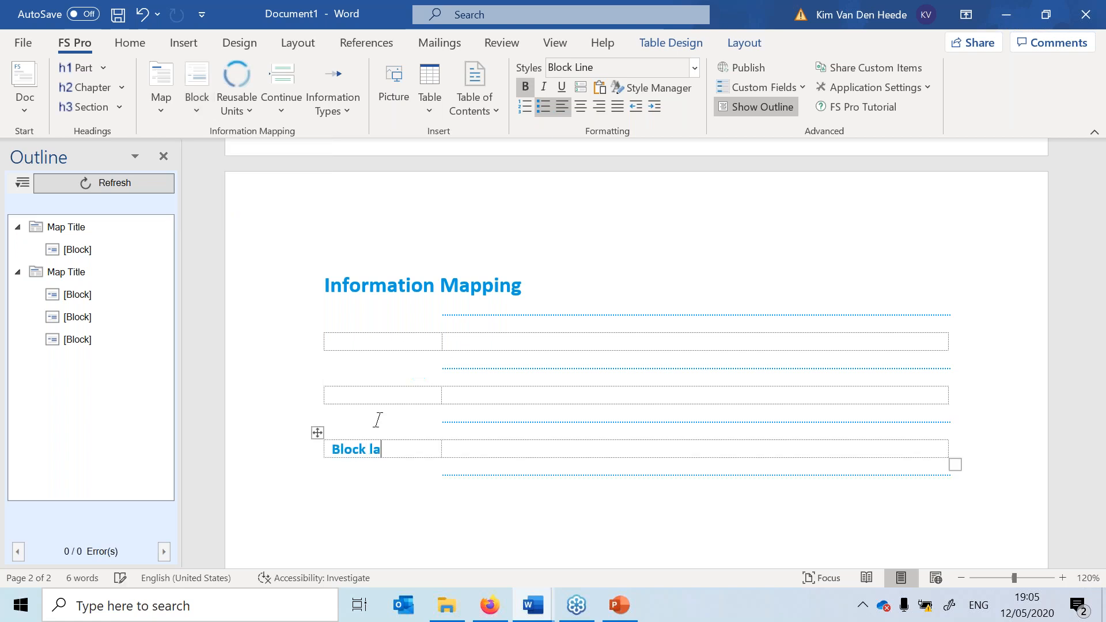
pyautogui.press('Tab')
pyautogui.write('here comes my')
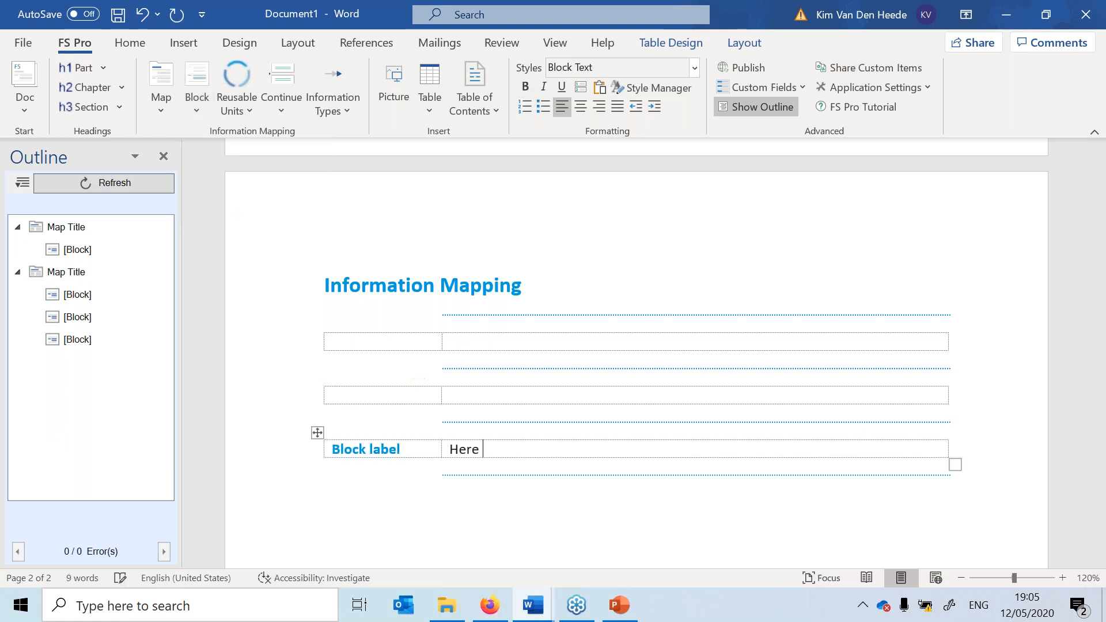
pyautogui.write(' text')
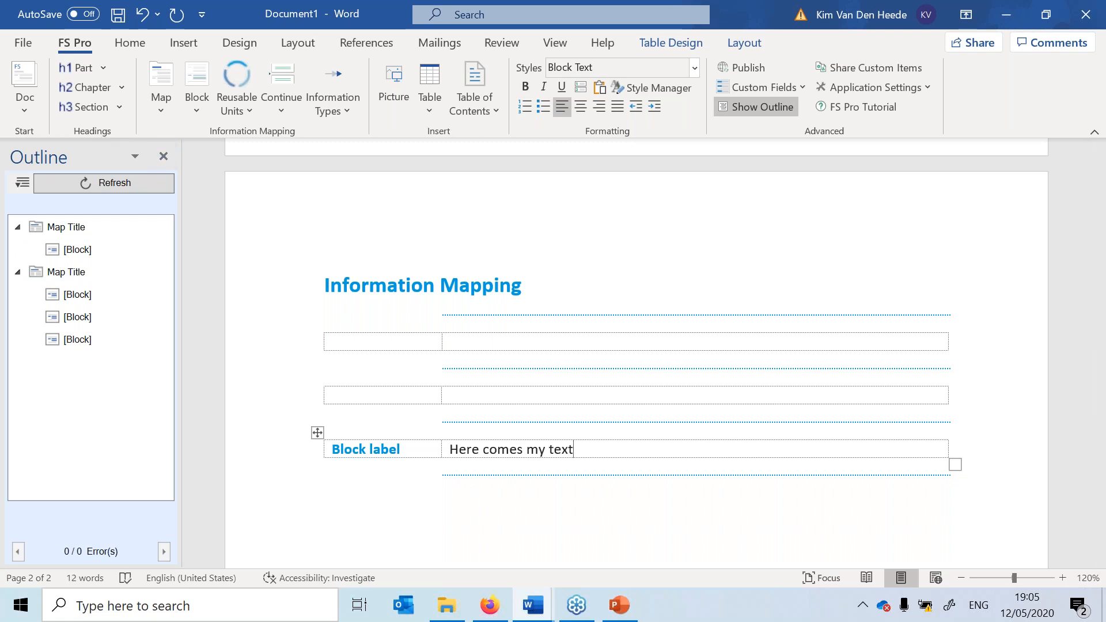
pyautogui.click(110, 186)
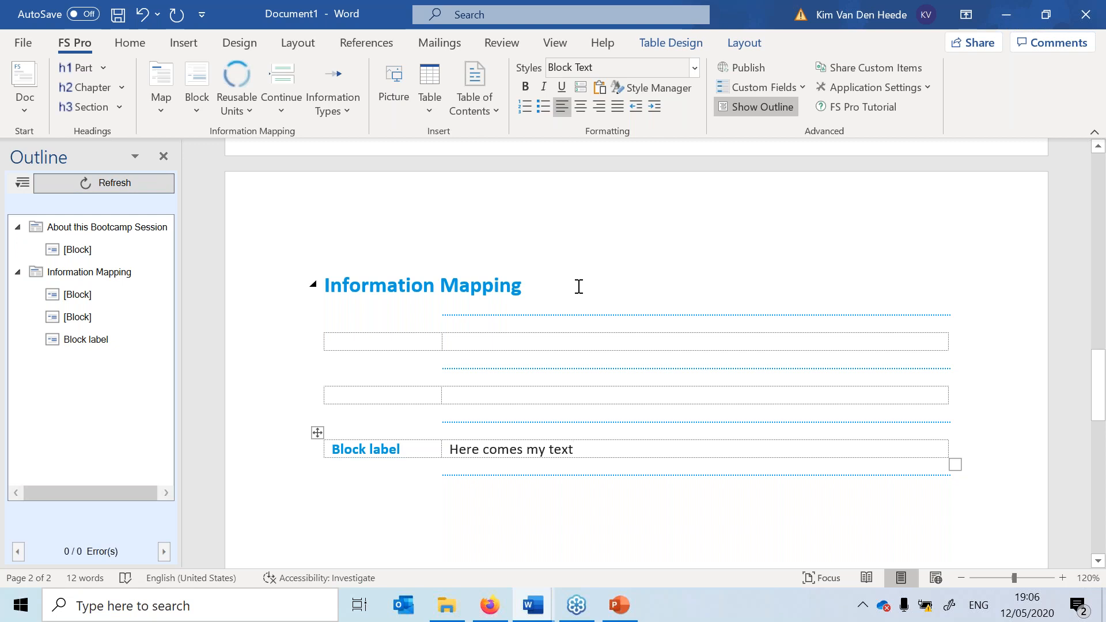
# Insert a section title without an overview map before the "About this Bootcamp Session" map.
pyautogui.scroll(10, 582, 300)
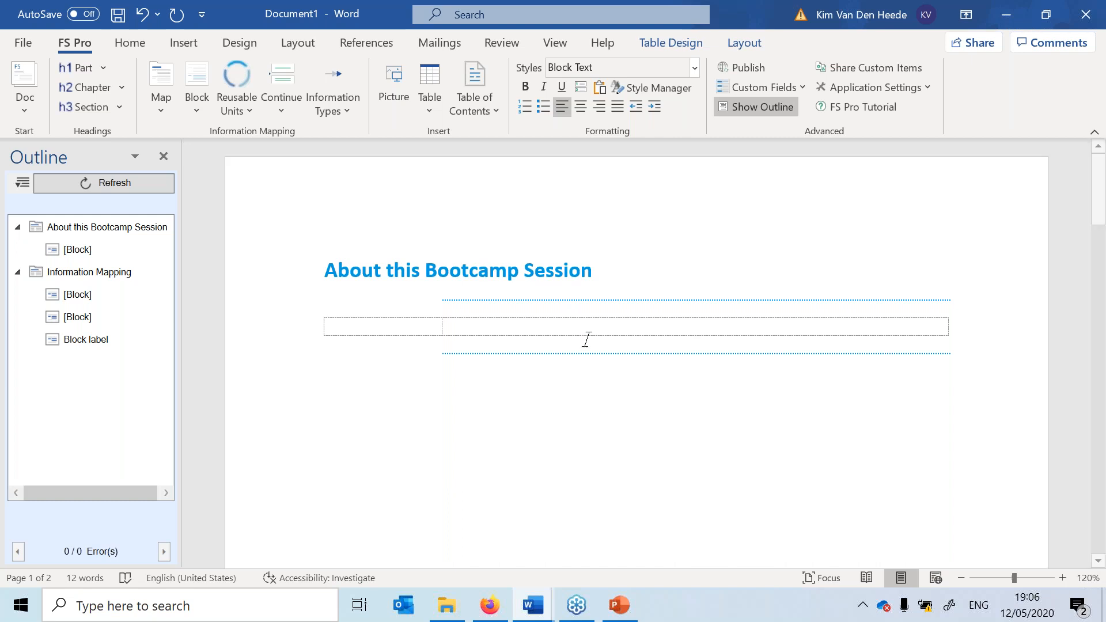
pyautogui.click(167, 102)
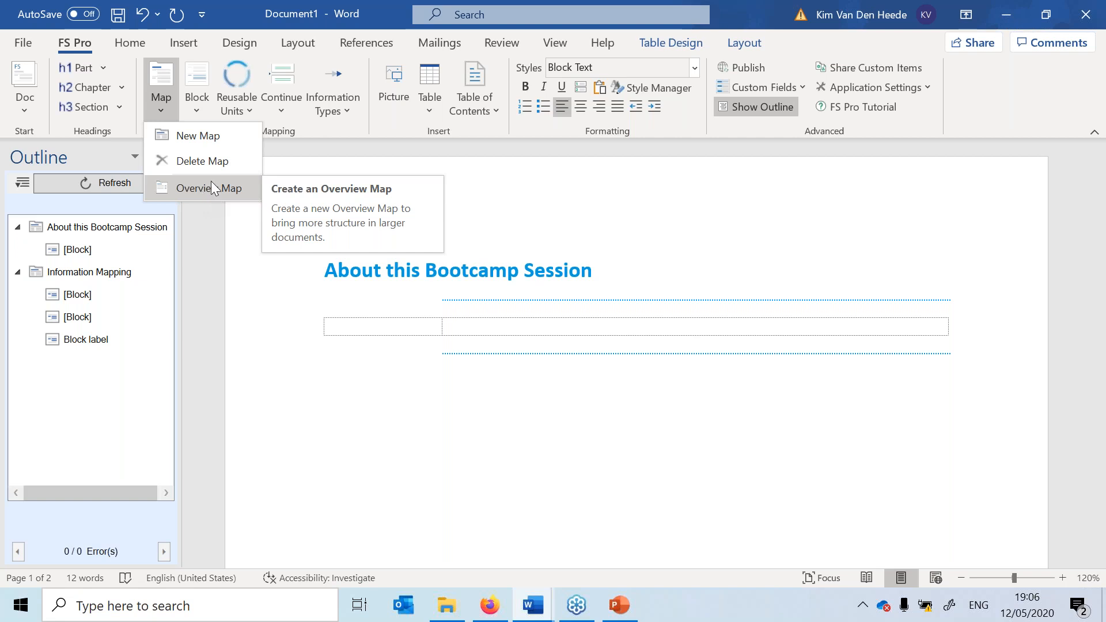
pyautogui.click(349, 276)
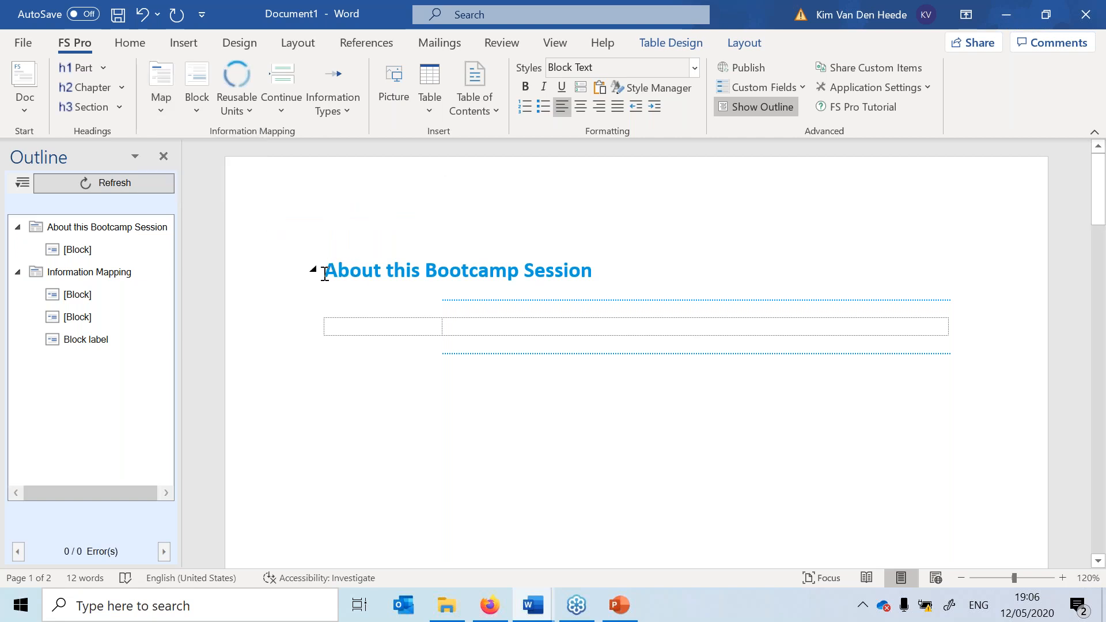
pyautogui.click(327, 271)
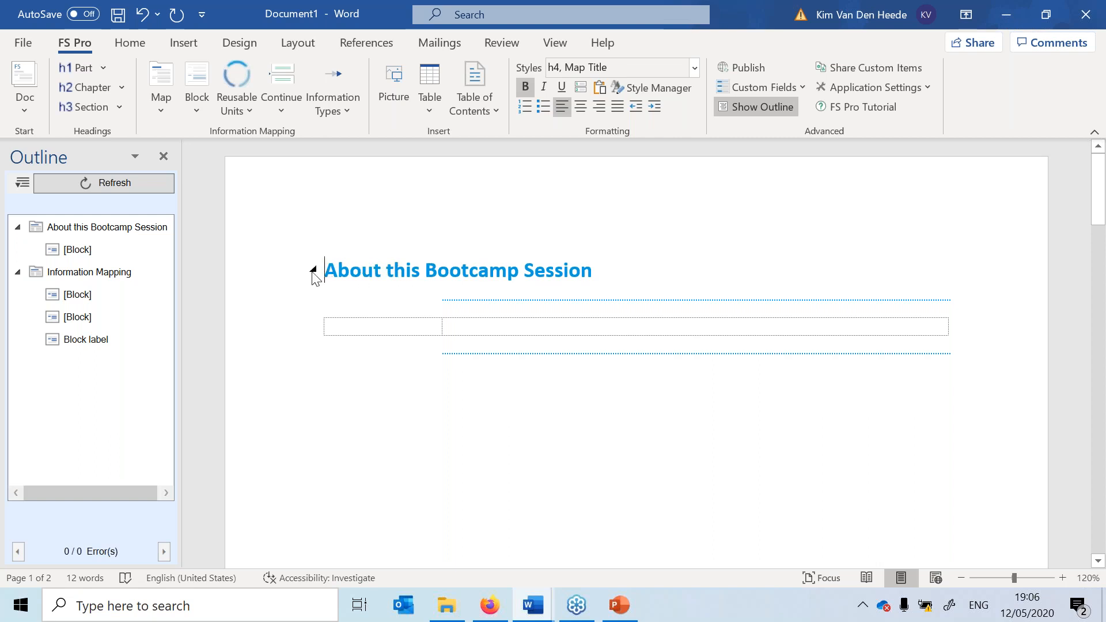
pyautogui.click(950, 362)
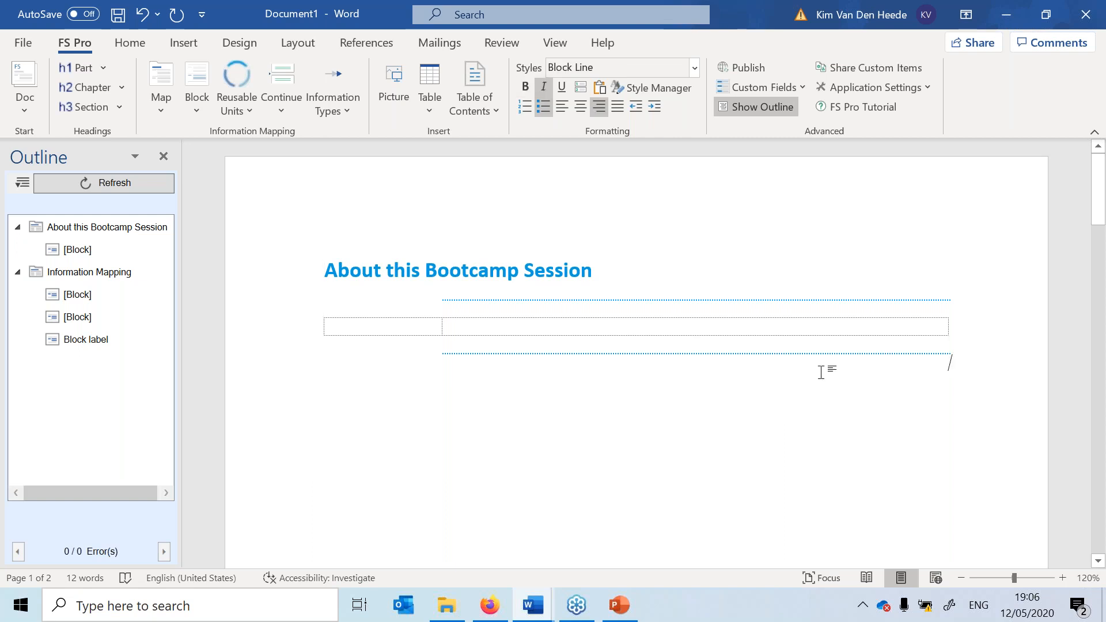
pyautogui.click(327, 270)
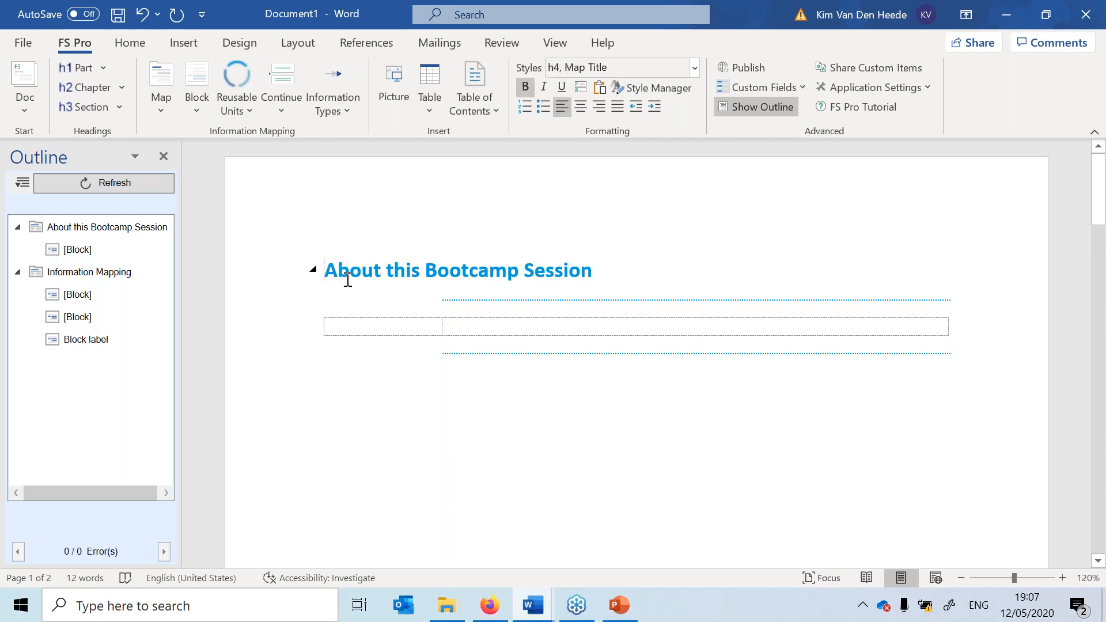
pyautogui.click(120, 107)
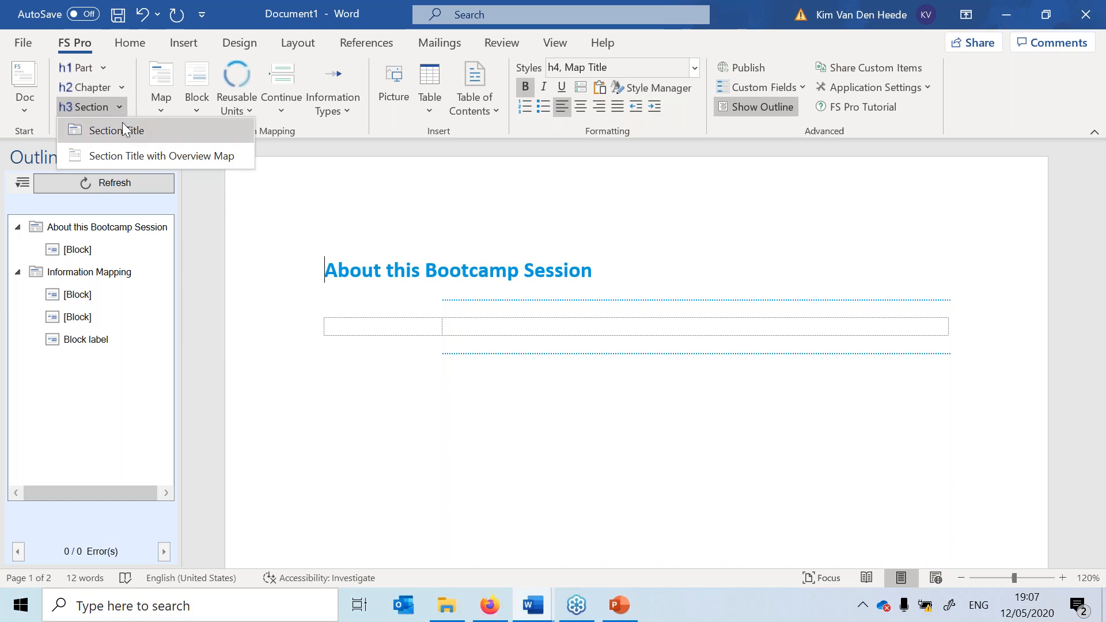
pyautogui.click(124, 127)
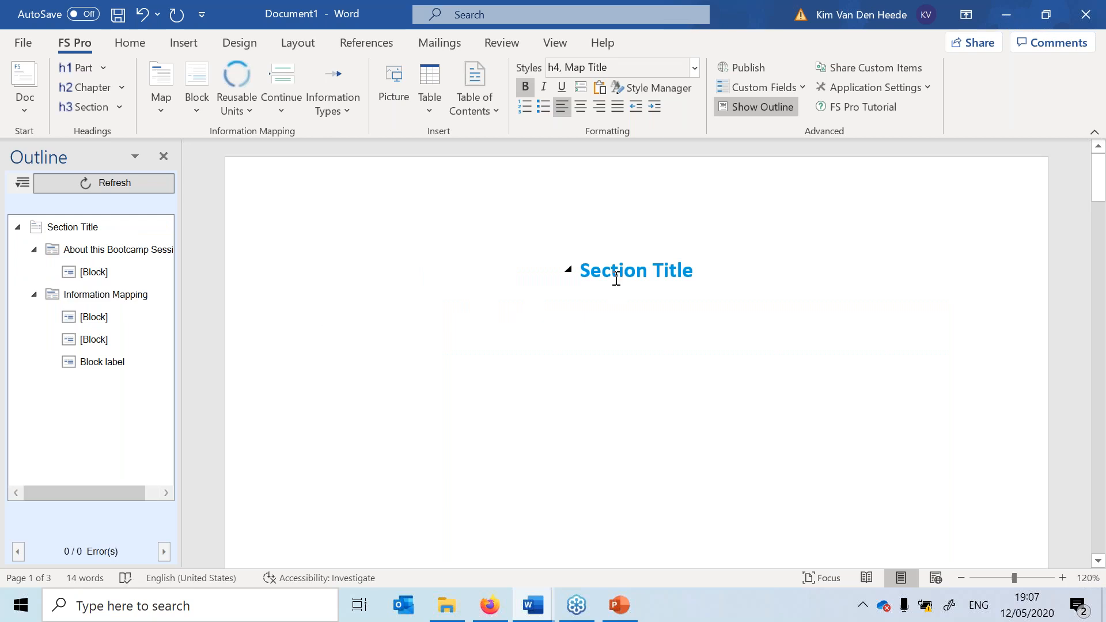
# Replace the placeholder section title on the first page with "FS Pro Bootcamp".
pyautogui.doubleClick(611, 271)
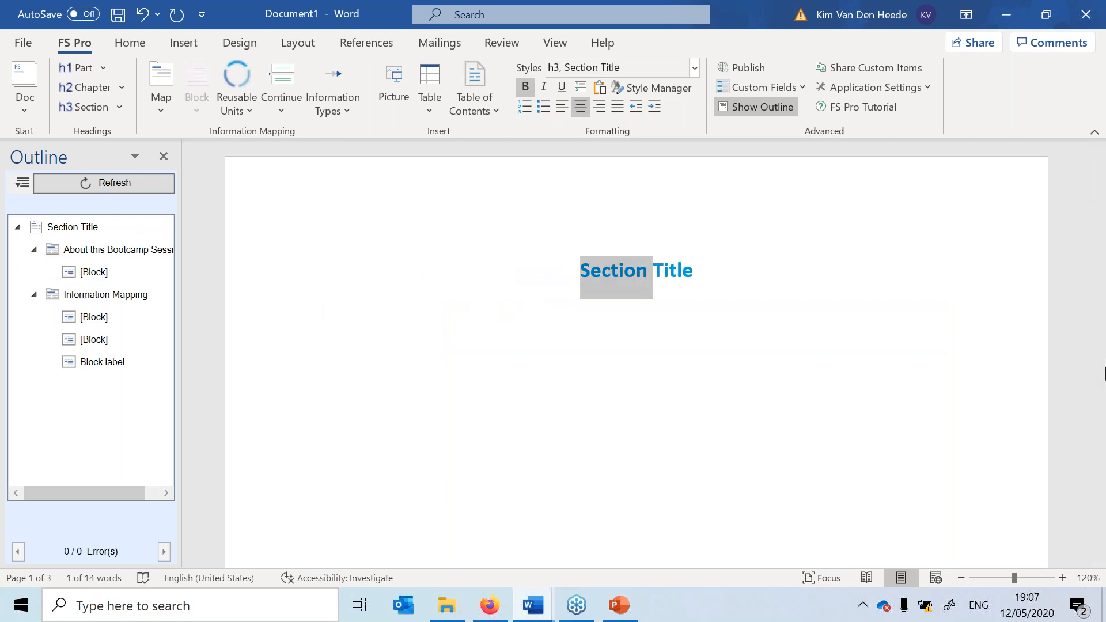
pyautogui.write('FS PR')
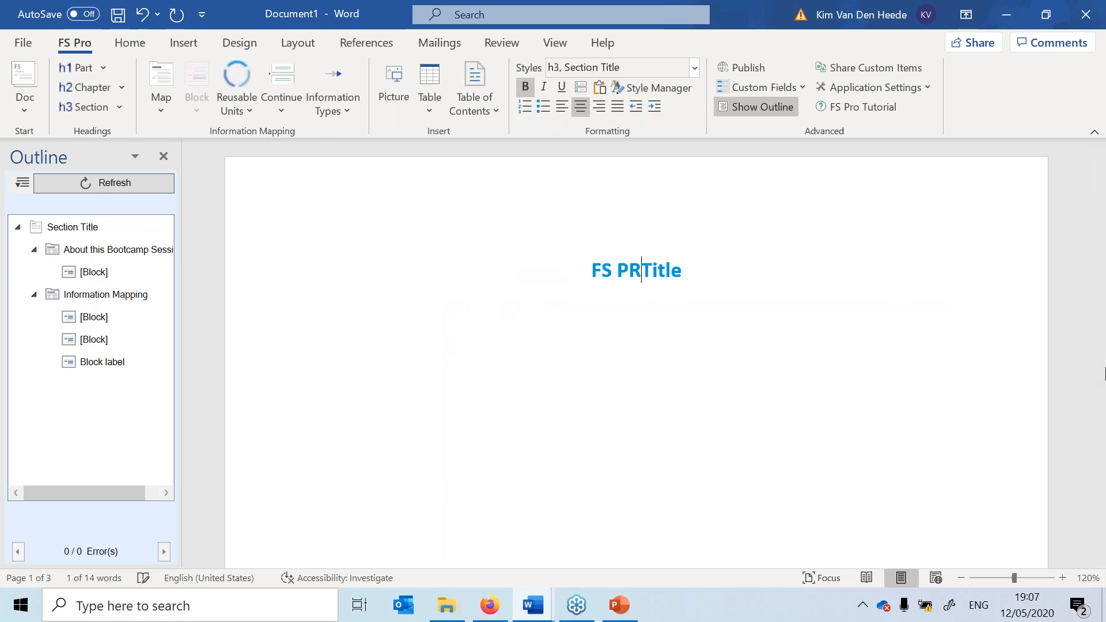
pyautogui.press('BackSpace')
pyautogui.write('ro B')
pyautogui.write('ootcam')
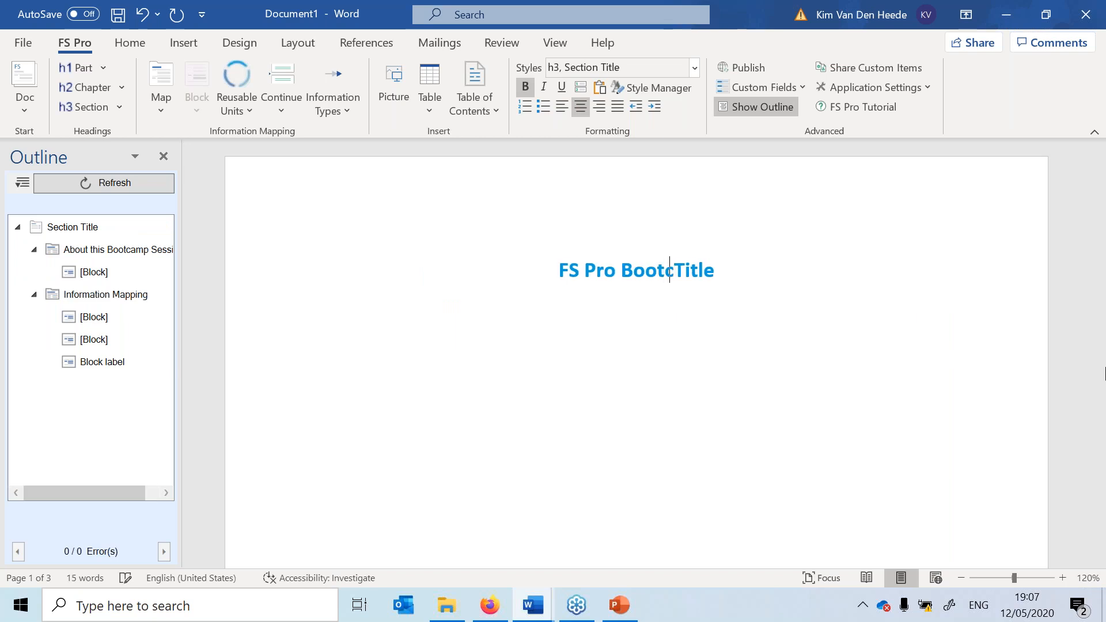
pyautogui.press('BackSpace')
pyautogui.write('amp')
pyautogui.press('Delete')
pyautogui.press('Delete')
pyautogui.press('Delete')
pyautogui.press('Delete')
pyautogui.press('Delete')
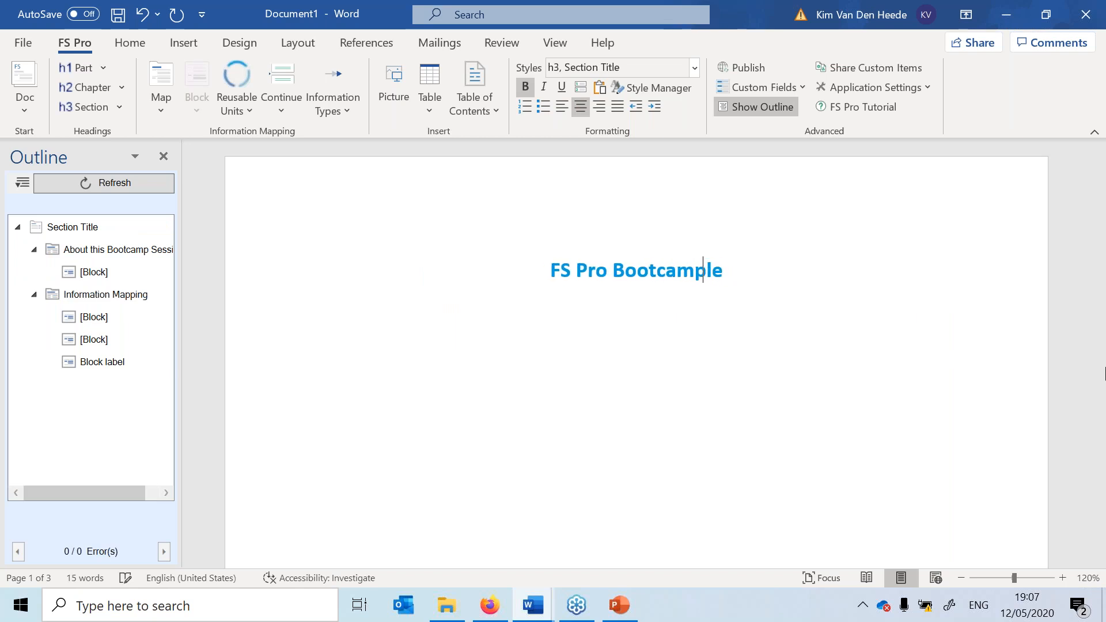
# Insert a section title with an overview map before the "About this Bootcamp Session" map.
pyautogui.scroll(-7, 640, 332)
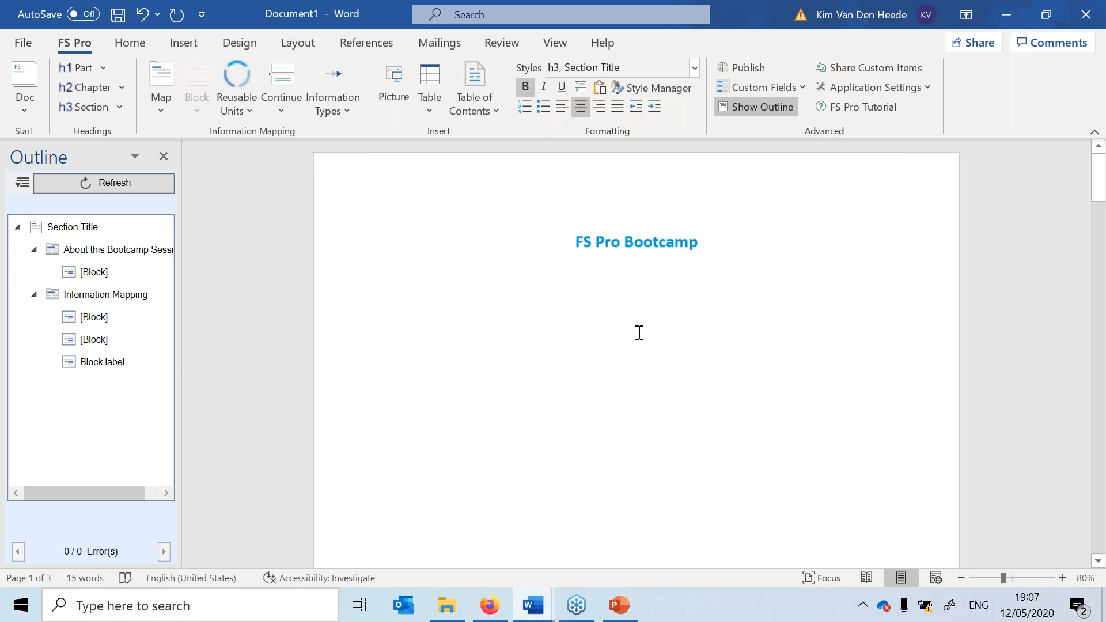
pyautogui.scroll(-2, 640, 333)
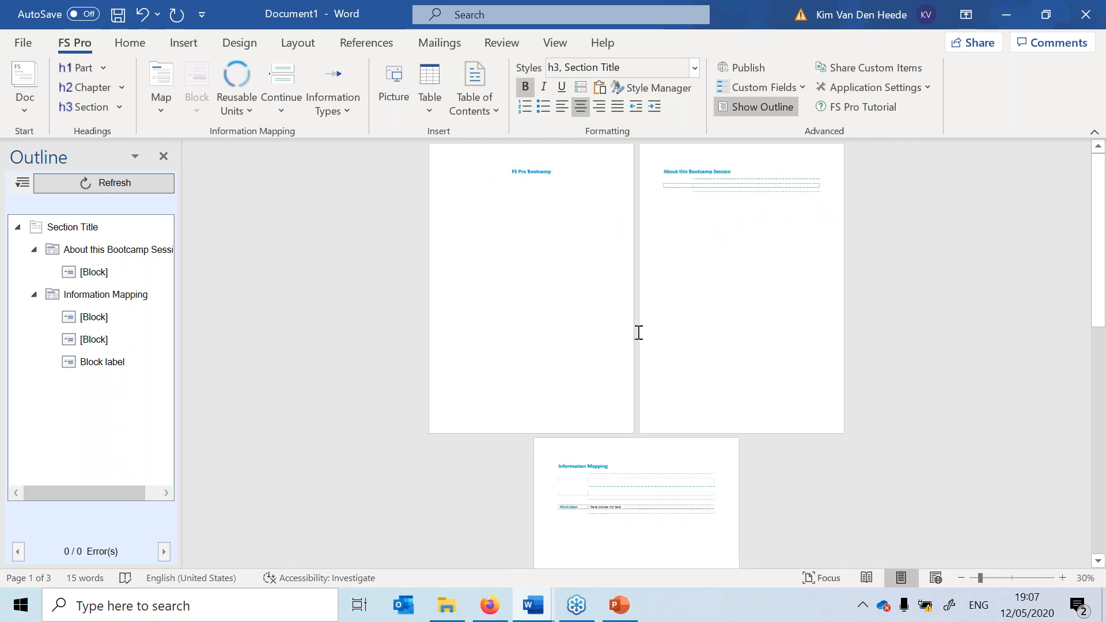
pyautogui.scroll(1, 637, 330)
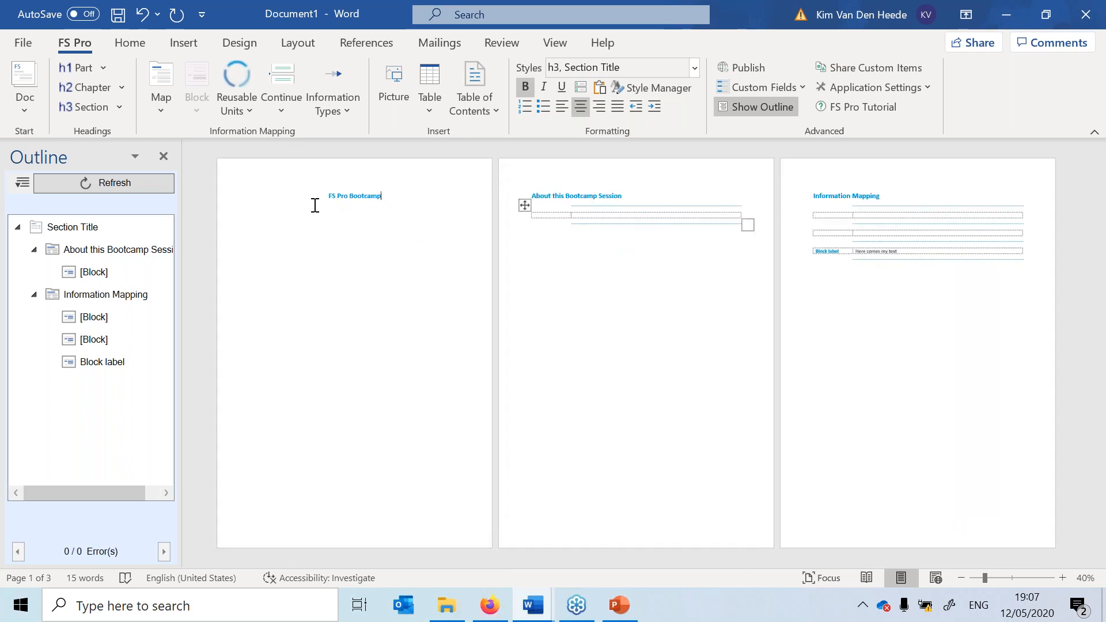
pyautogui.moveTo(318, 200); pyautogui.dragTo(388, 217)
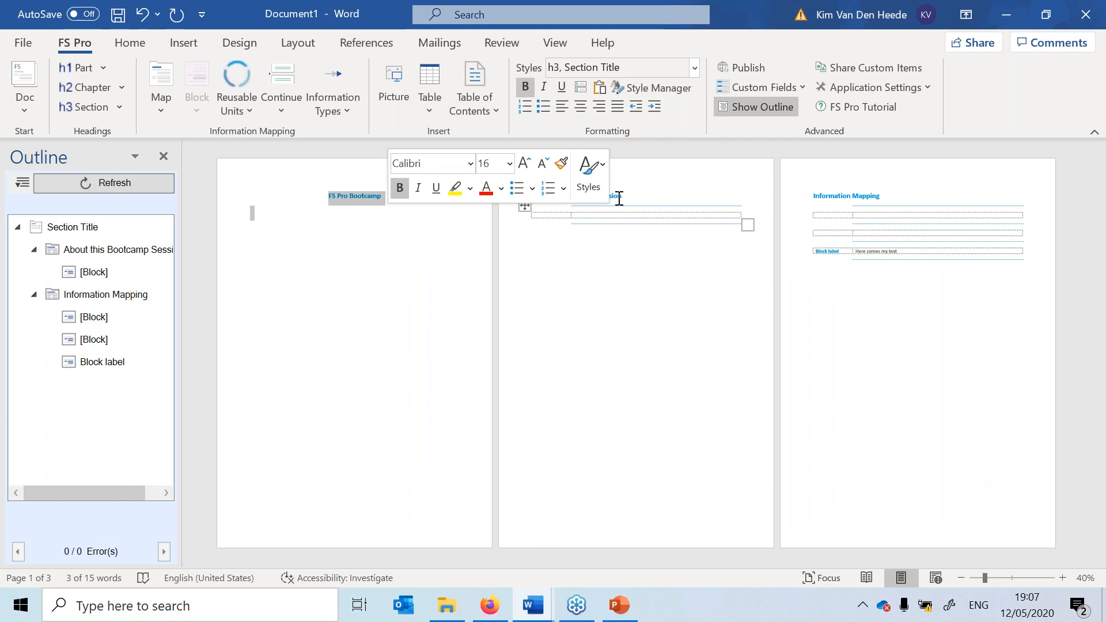
pyautogui.click(834, 196)
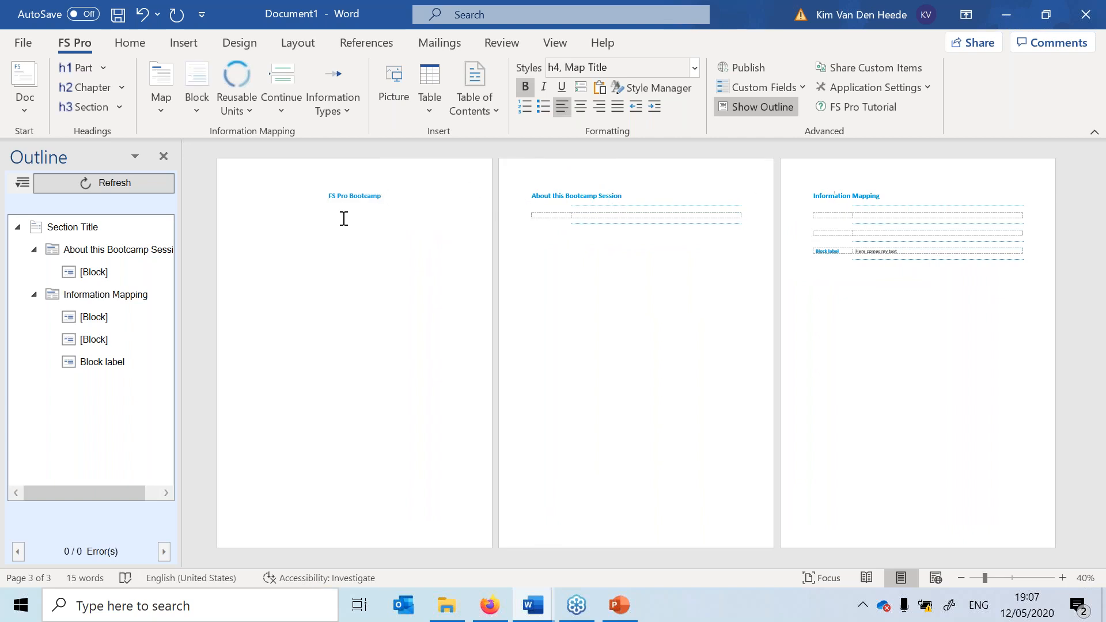
pyautogui.scroll(5, 565, 356)
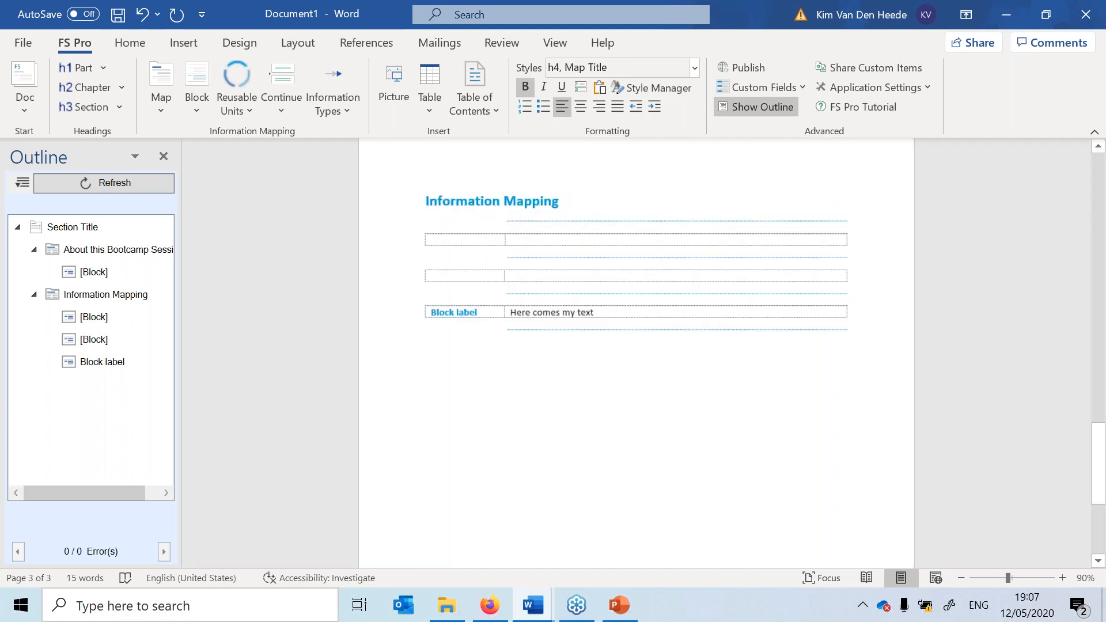
pyautogui.scroll(10, 568, 363)
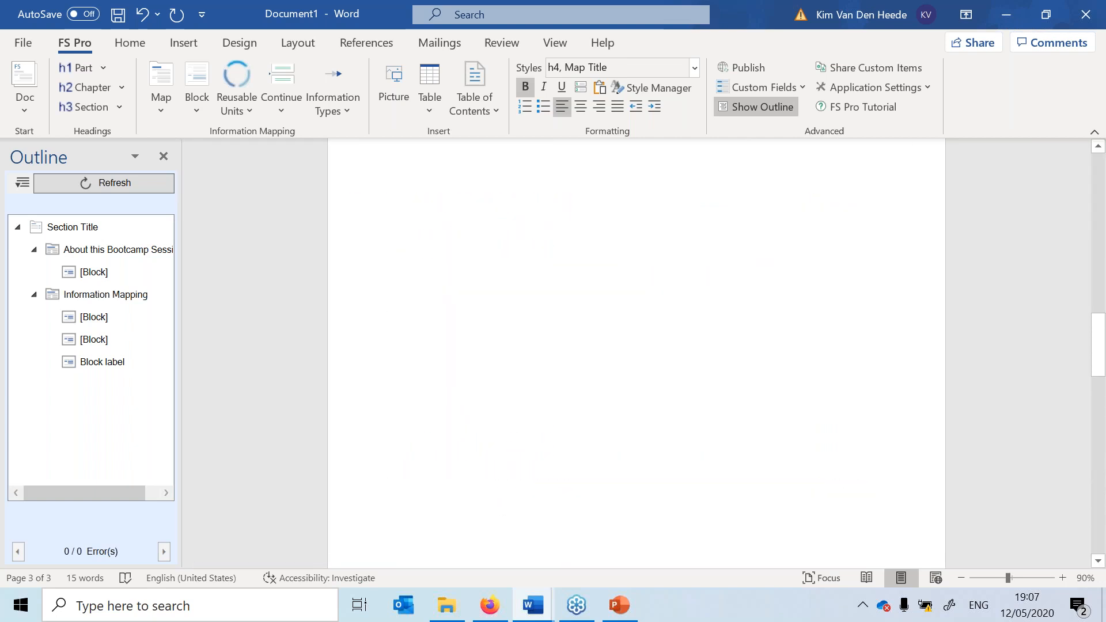
pyautogui.scroll(1, 565, 365)
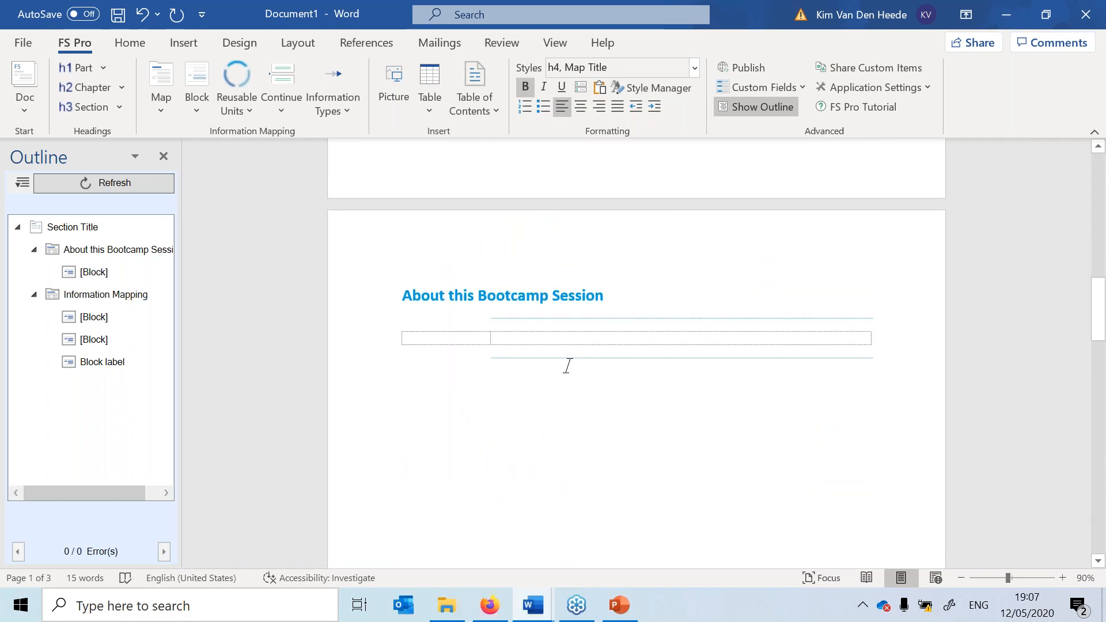
pyautogui.click(405, 295)
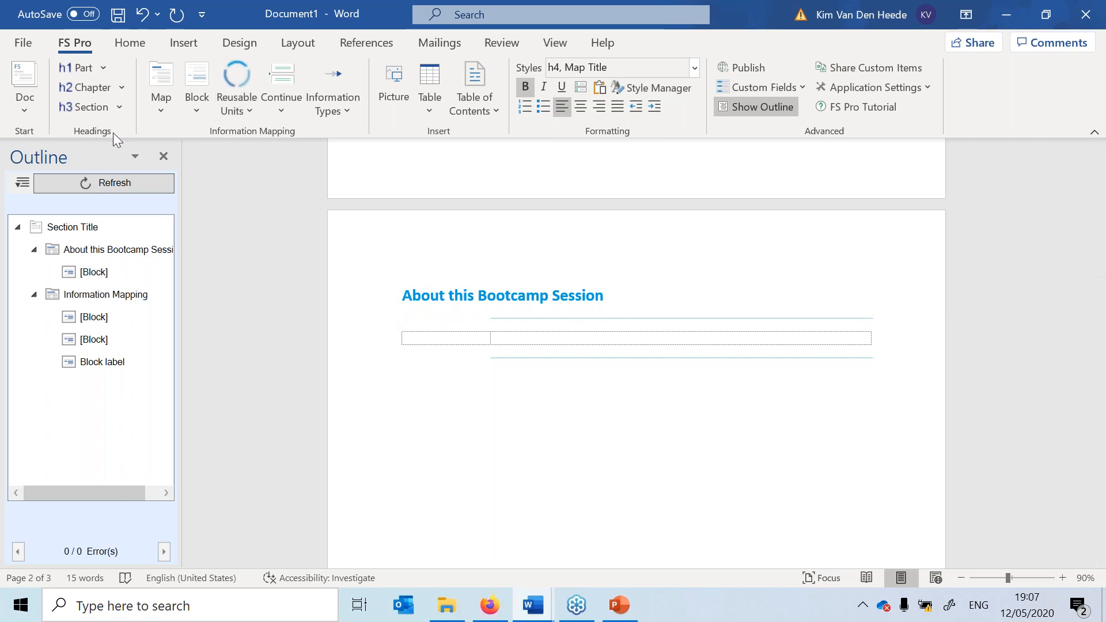
pyautogui.click(124, 108)
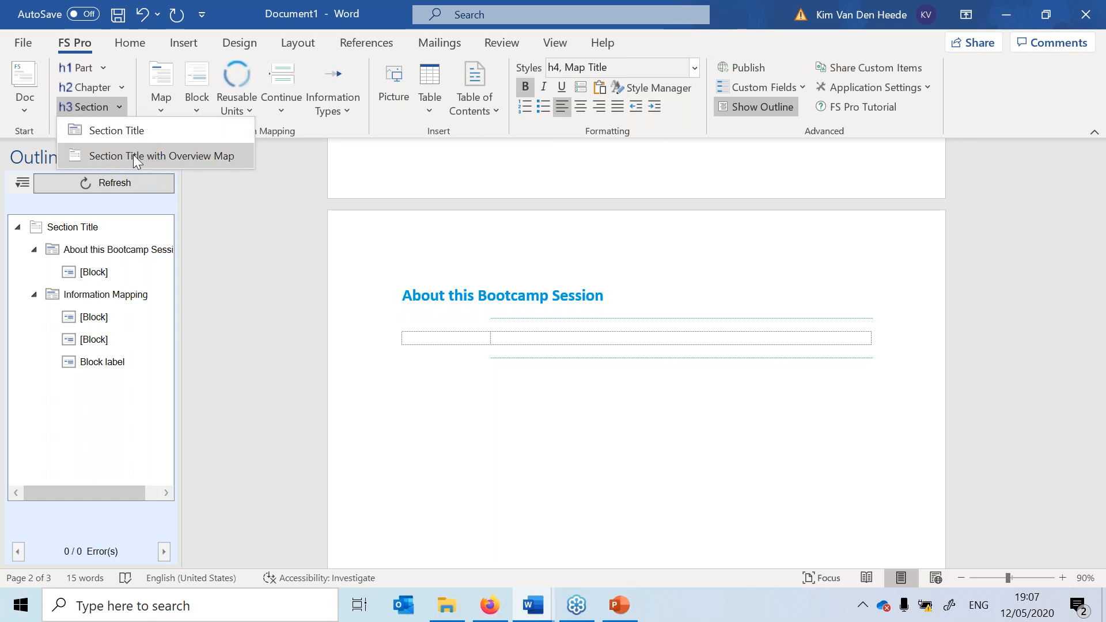
pyautogui.click(168, 154)
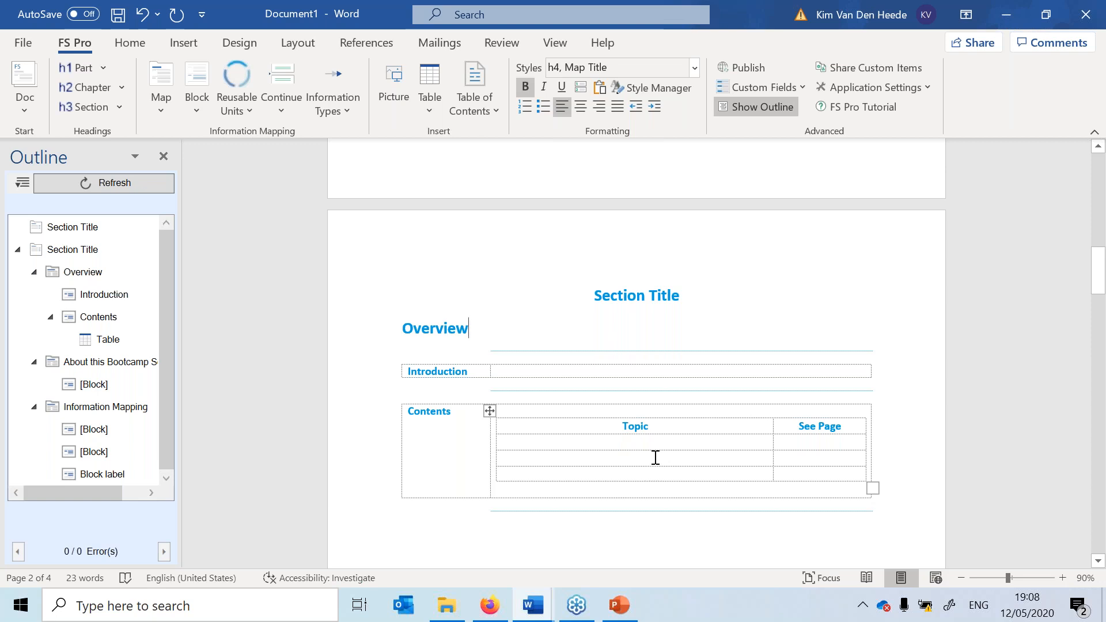
# Insert an overview map under the "FS Pro Bootcamp" section title on the first page.
pyautogui.keyDown('ctrl'); pyautogui.scroll(-3, 656, 450); pyautogui.keyUp('ctrl')
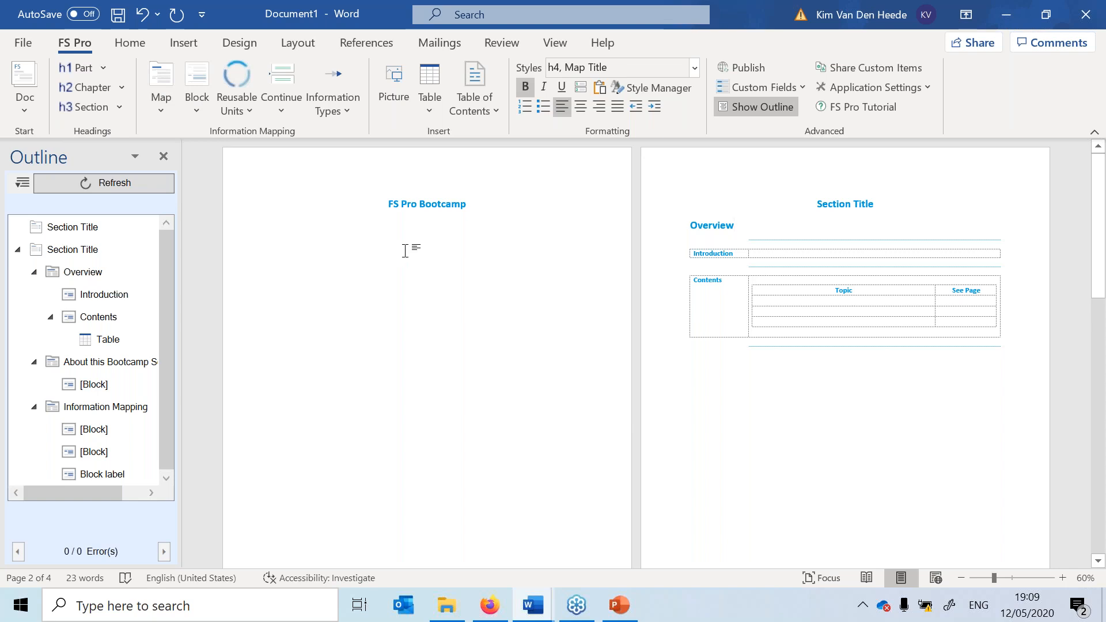
pyautogui.click(444, 204)
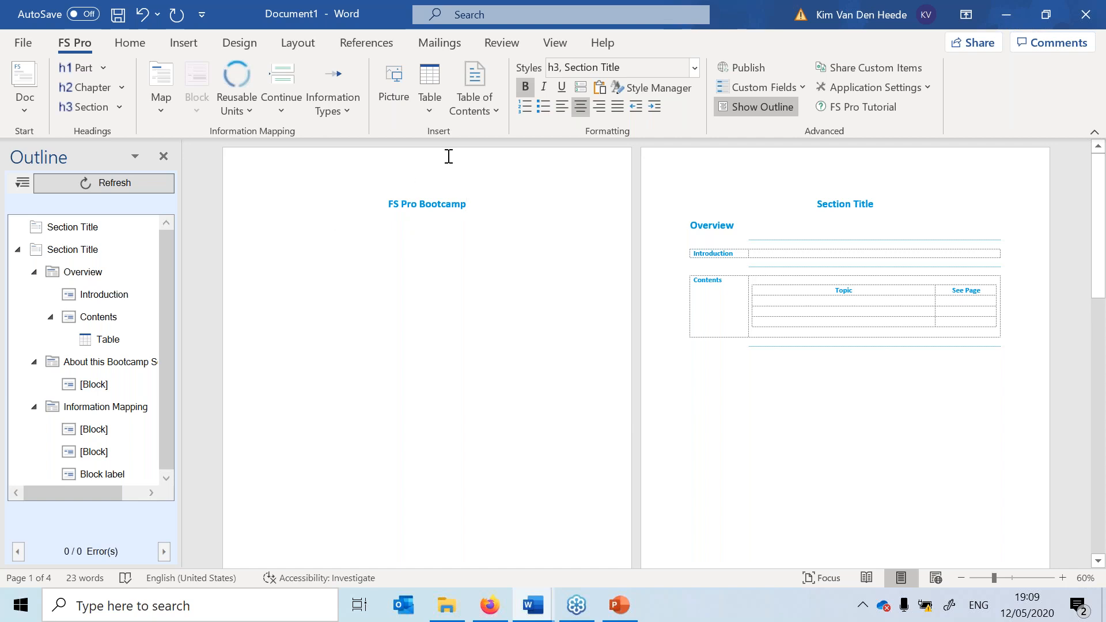
pyautogui.click(452, 206)
pyautogui.keyDown('ctrl'); pyautogui.scroll(8, 558, 296); pyautogui.keyUp('ctrl')
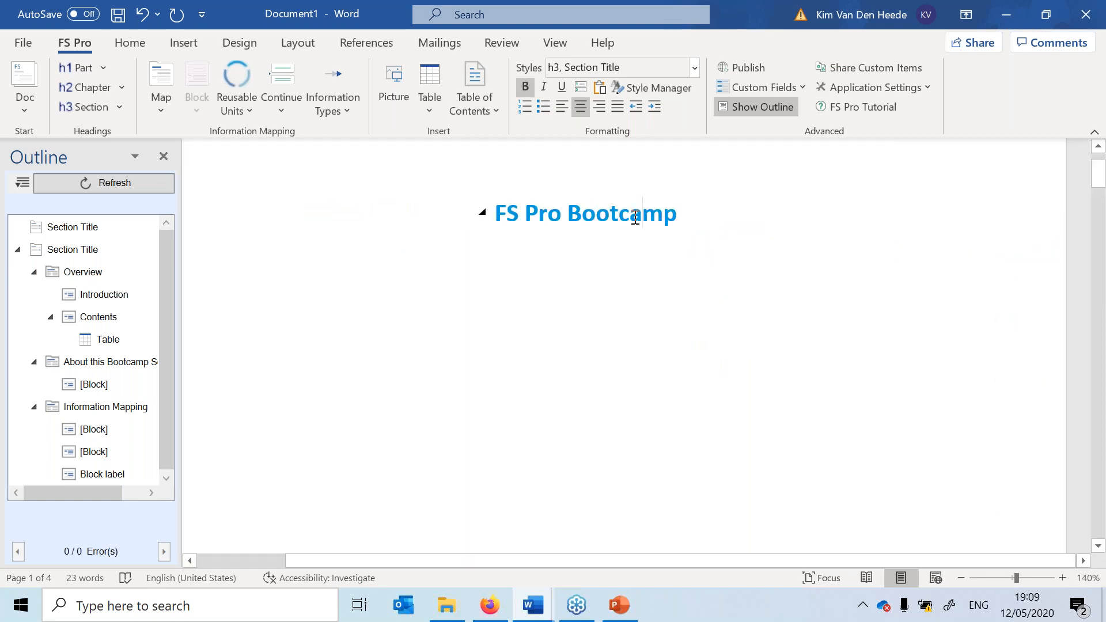
pyautogui.click(154, 107)
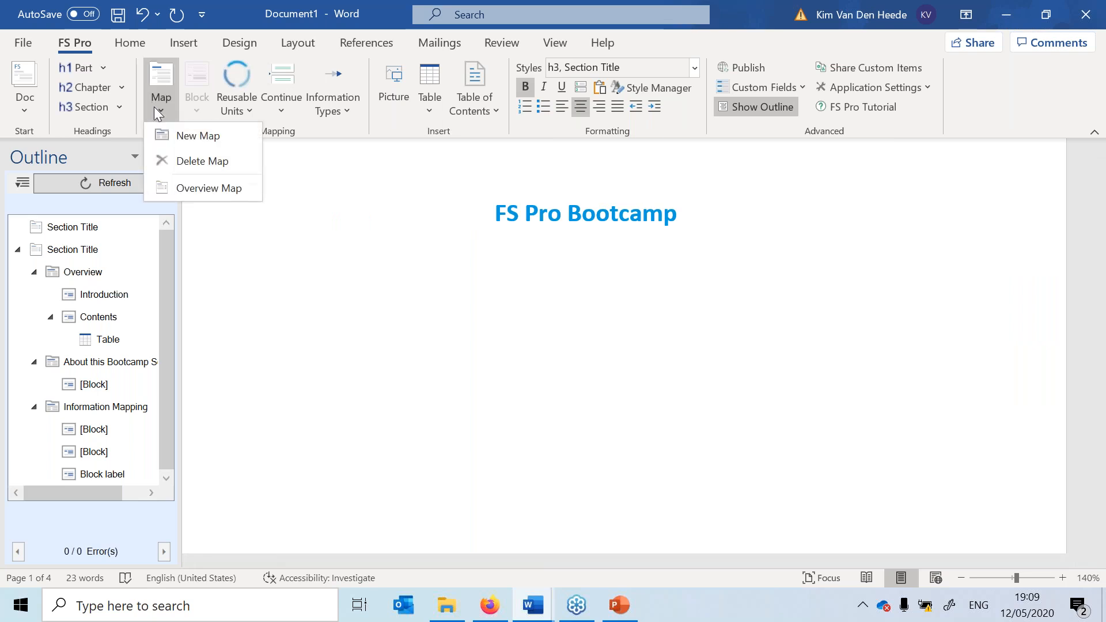
pyautogui.click(209, 188)
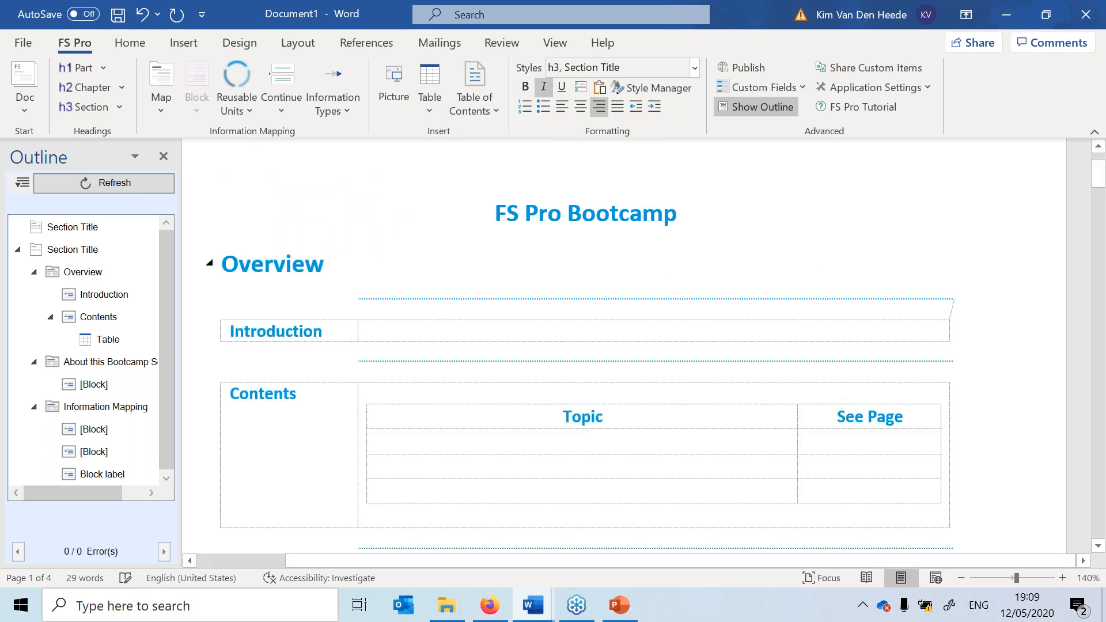
# Examine the Introduction and Contents blocks of the overview maps, including the topic table on the second page.
pyautogui.keyDown('ctrl'); pyautogui.scroll(-1, 503, 308); pyautogui.keyUp('ctrl')
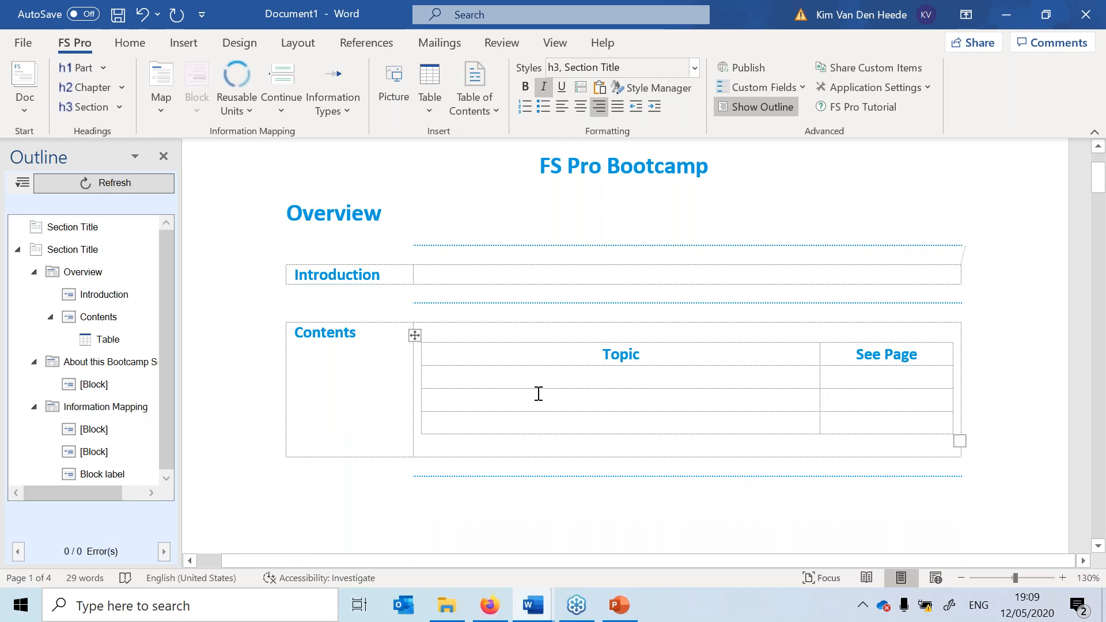
pyautogui.scroll(-5, 539, 394)
pyautogui.scroll(-5, 539, 394)
pyautogui.scroll(-3, 624, 345)
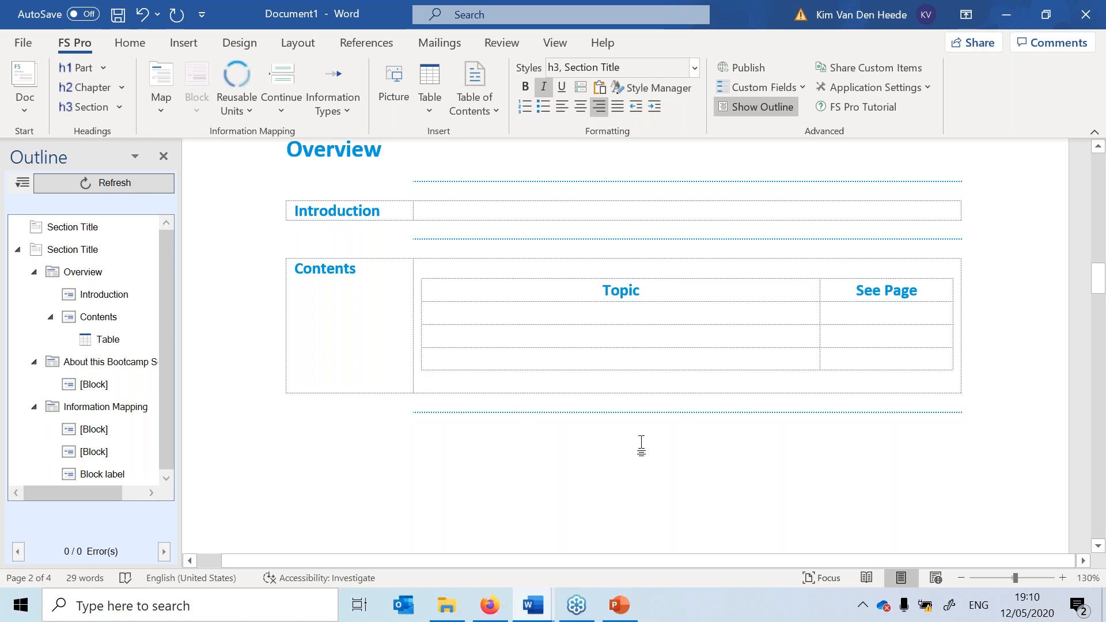
pyautogui.click(579, 214)
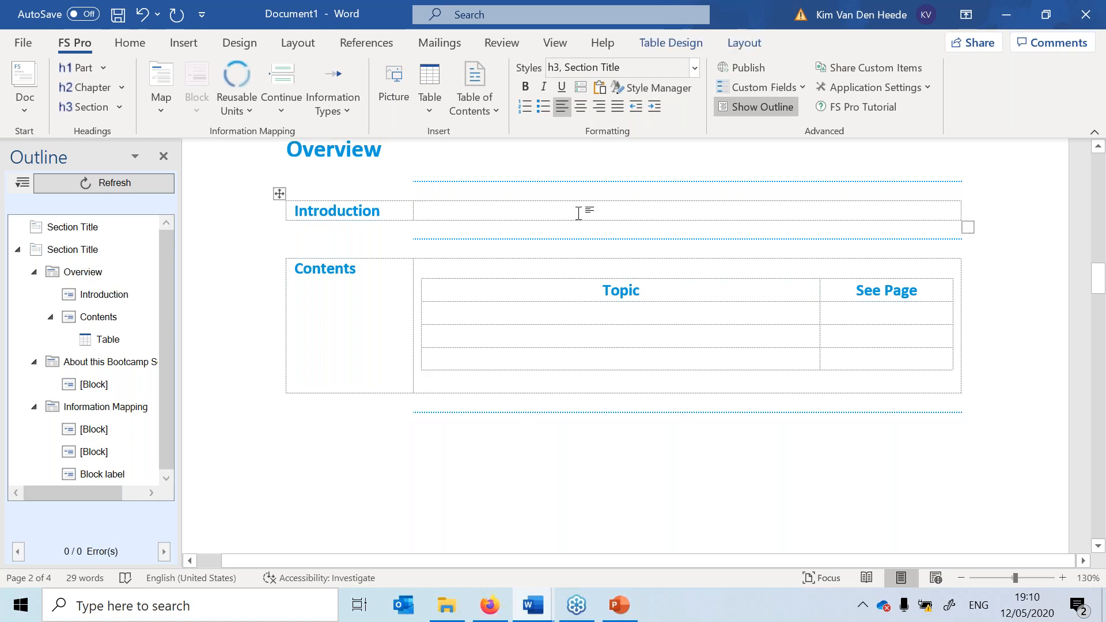
pyautogui.click(556, 330)
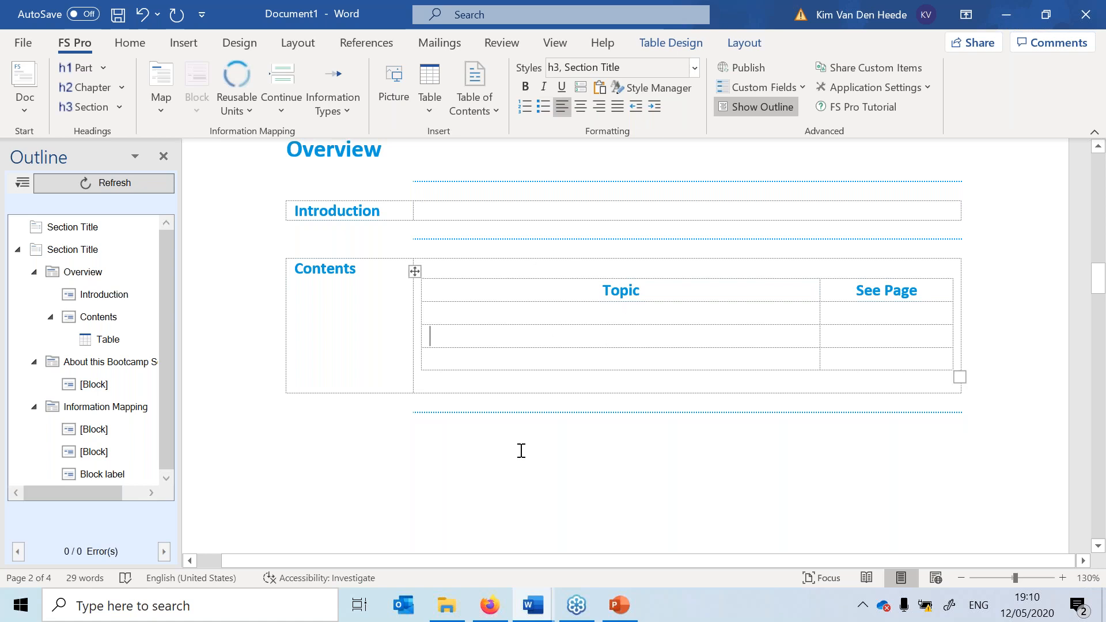
# Try to close the document without saving it.
pyautogui.click(1085, 14)
pyautogui.click(726, 513)
pyautogui.click(21, 42)
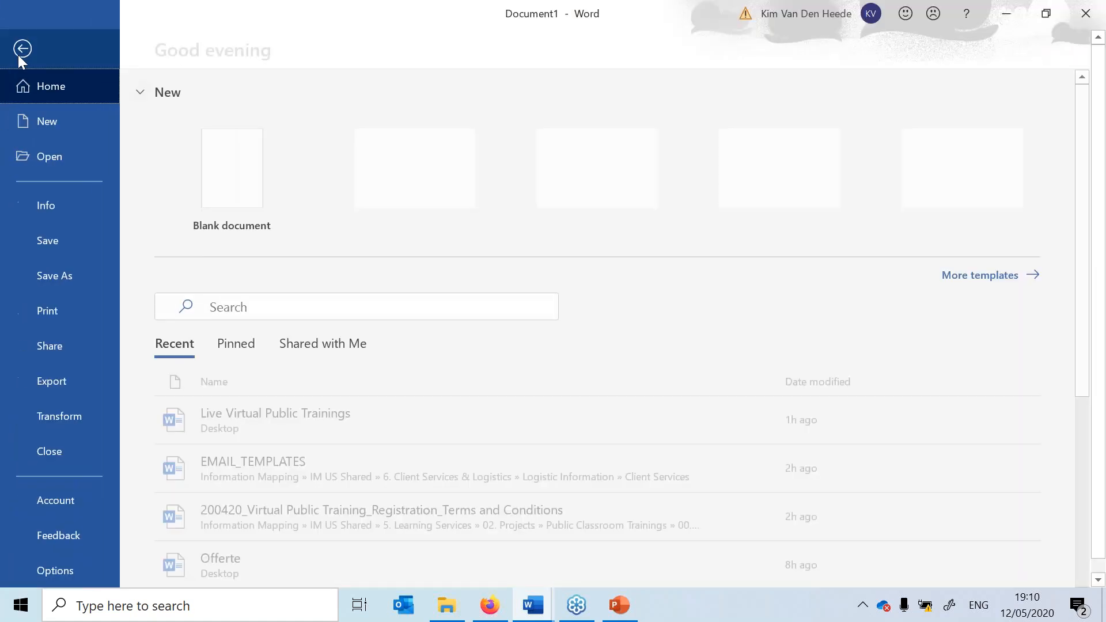
pyautogui.click(65, 445)
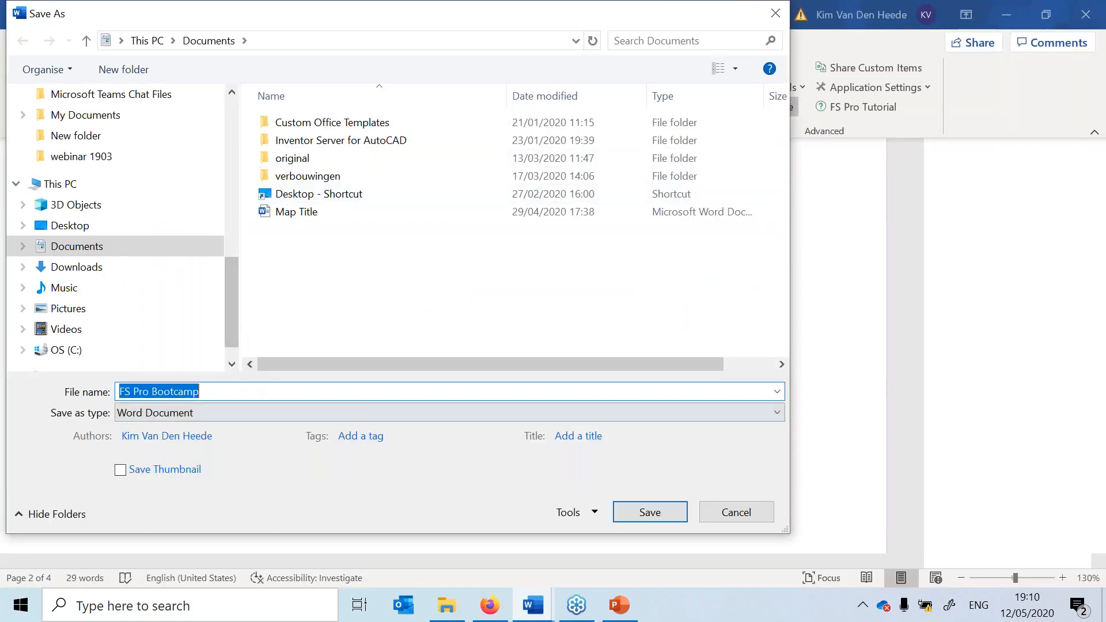
pyautogui.click(724, 514)
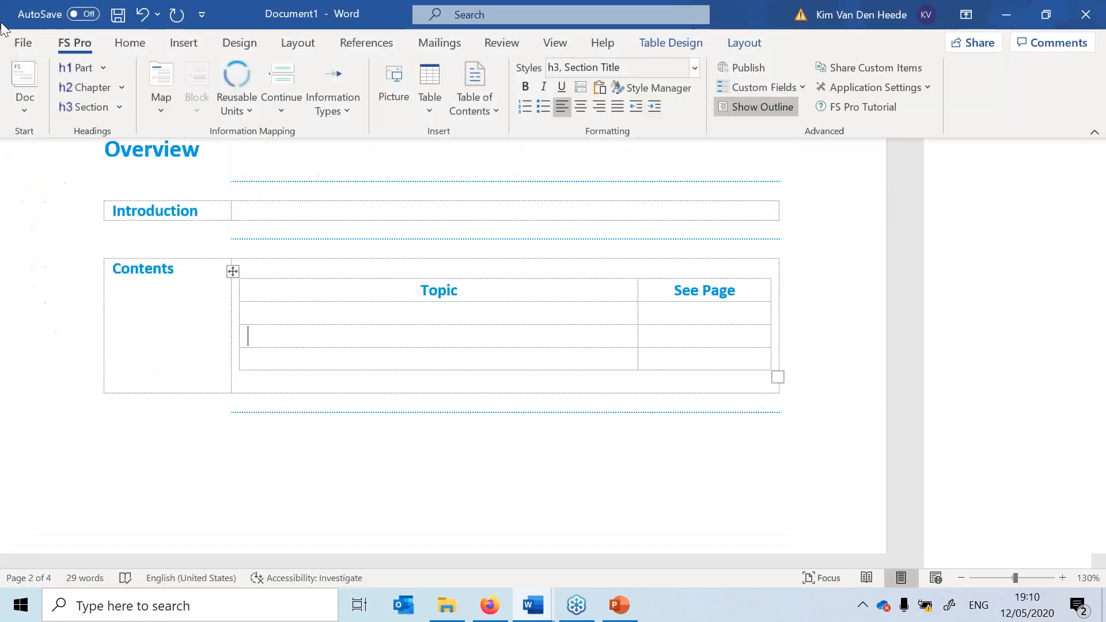
# Close Document1 without saving it.
pyautogui.click(23, 44)
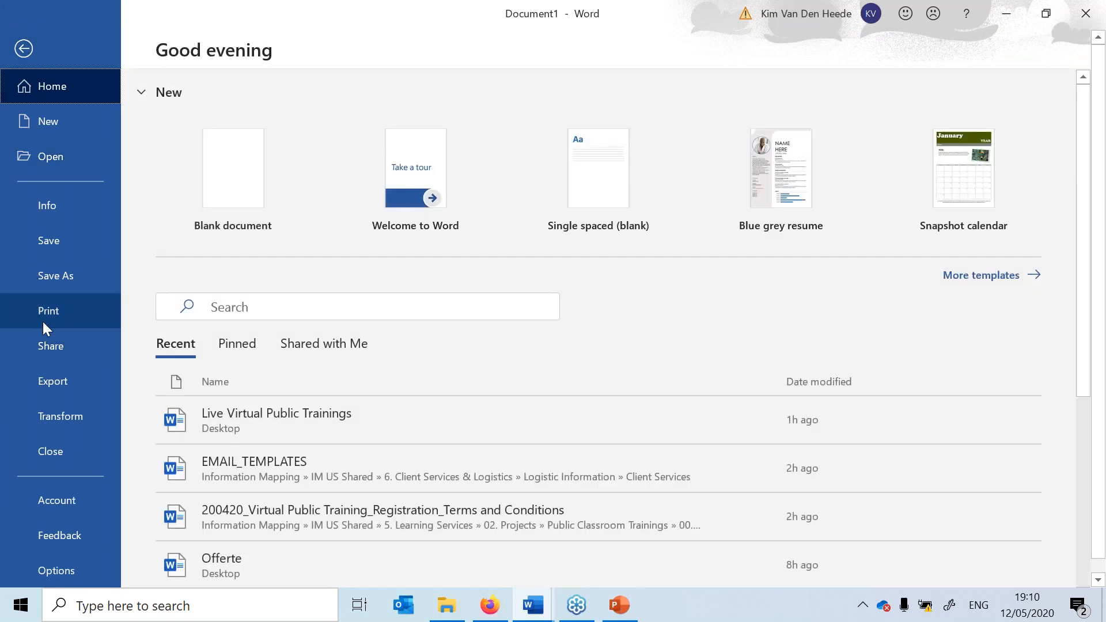
pyautogui.click(50, 451)
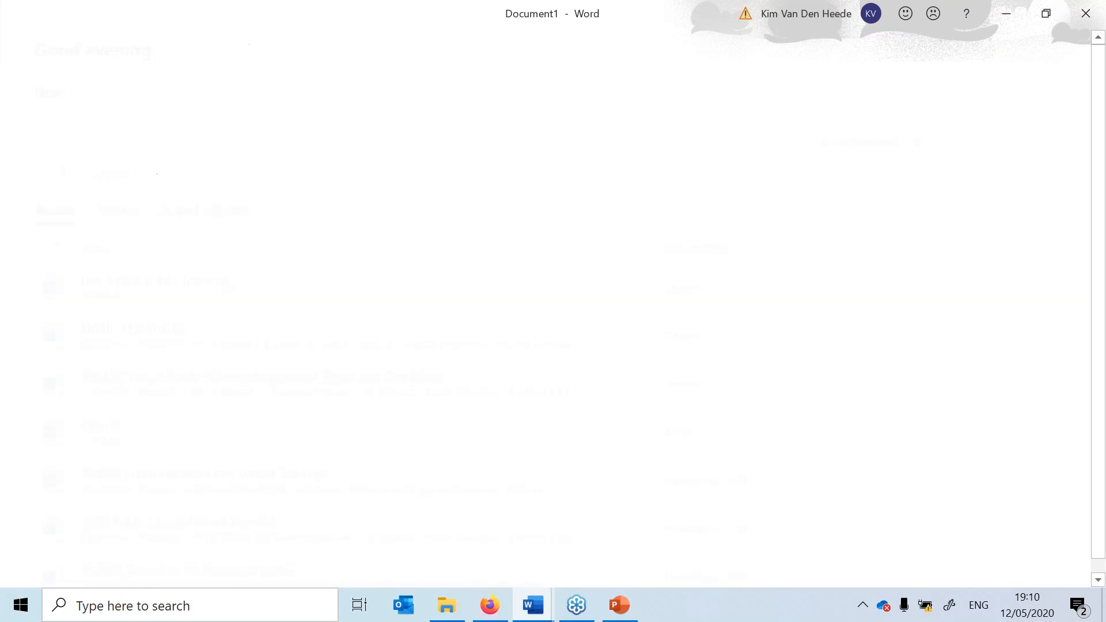
pyautogui.click(688, 406)
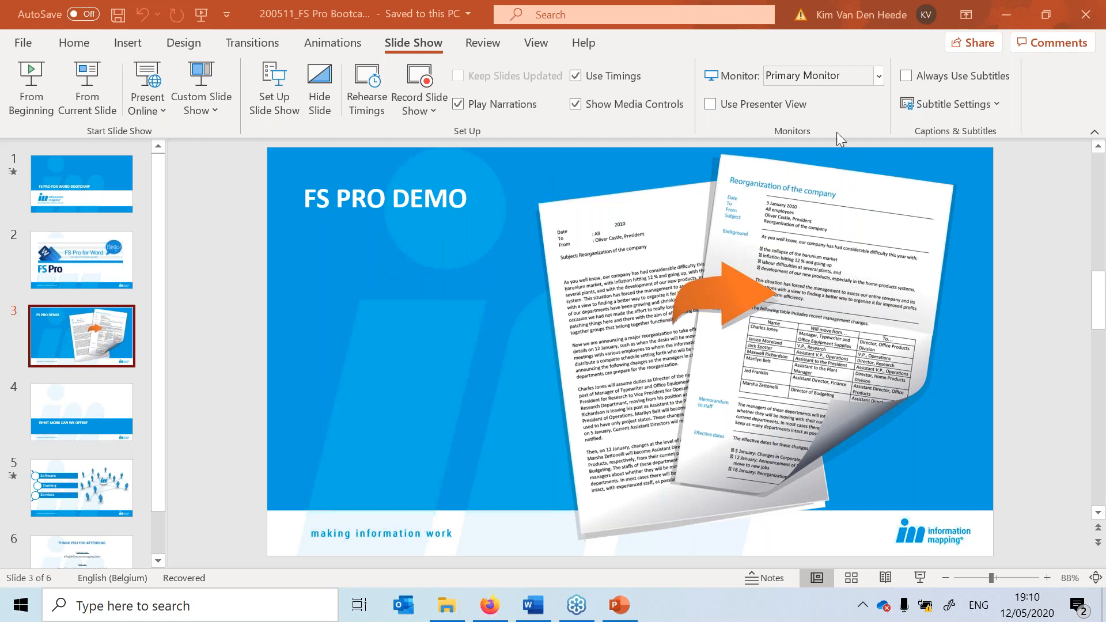
# Switch back to Word, cancel the pending save and close Document2 without saving it.
pyautogui.click(533, 605)
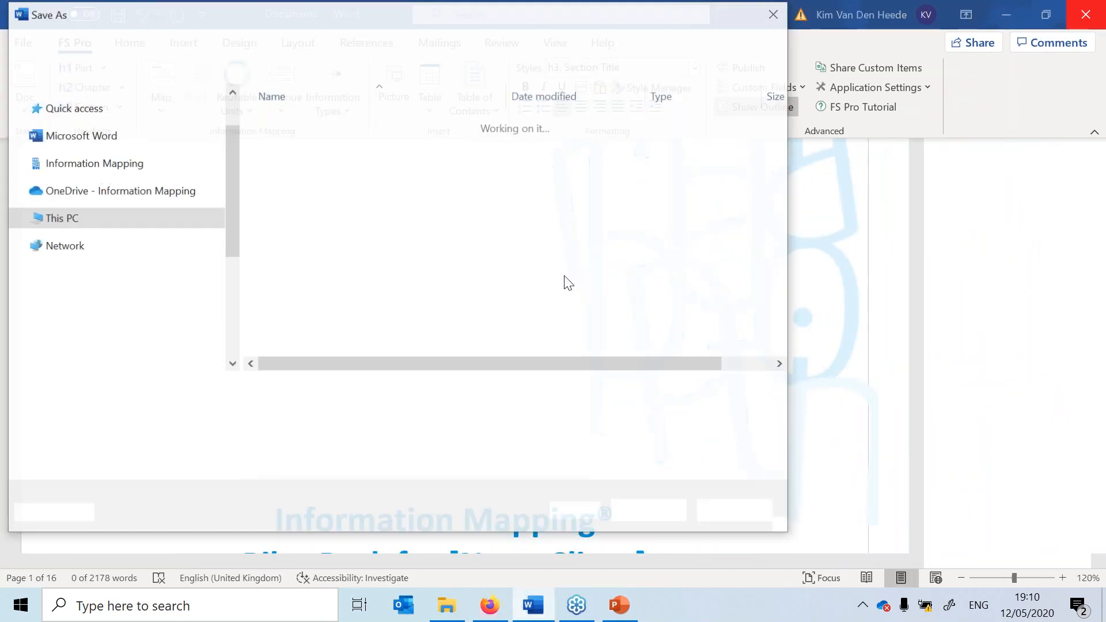
pyautogui.click(734, 514)
pyautogui.click(21, 43)
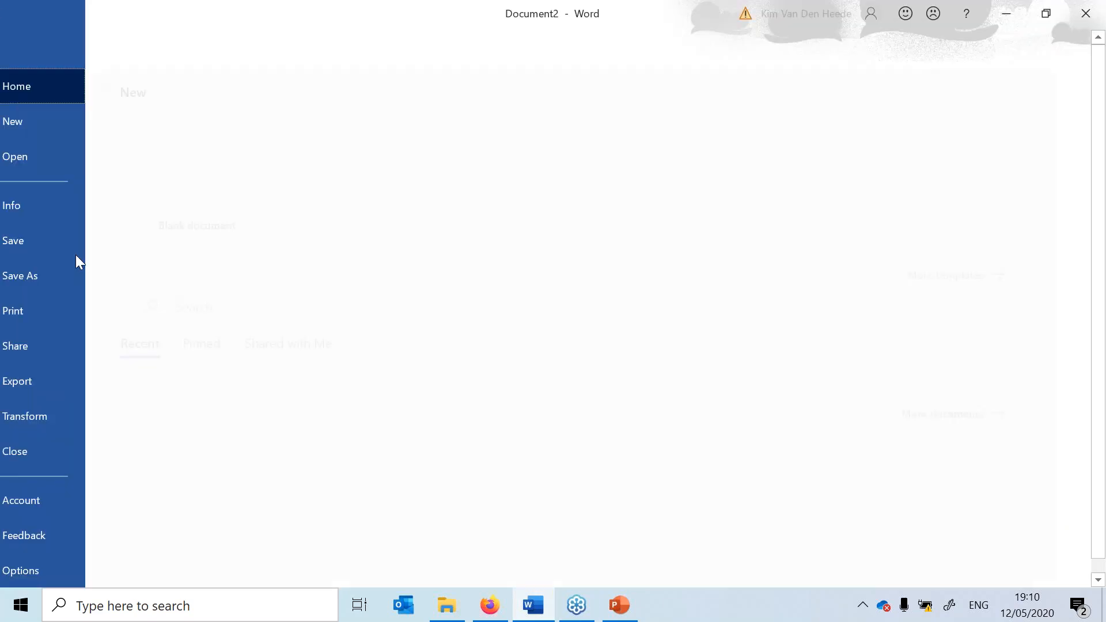
pyautogui.click(58, 452)
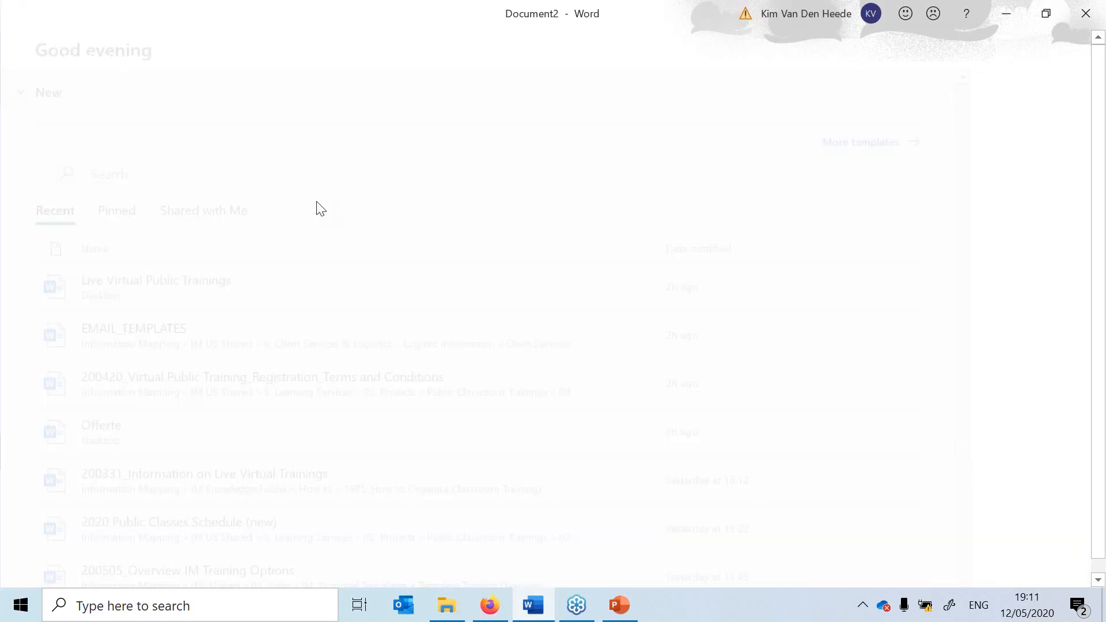
pyautogui.click(731, 512)
pyautogui.click(20, 43)
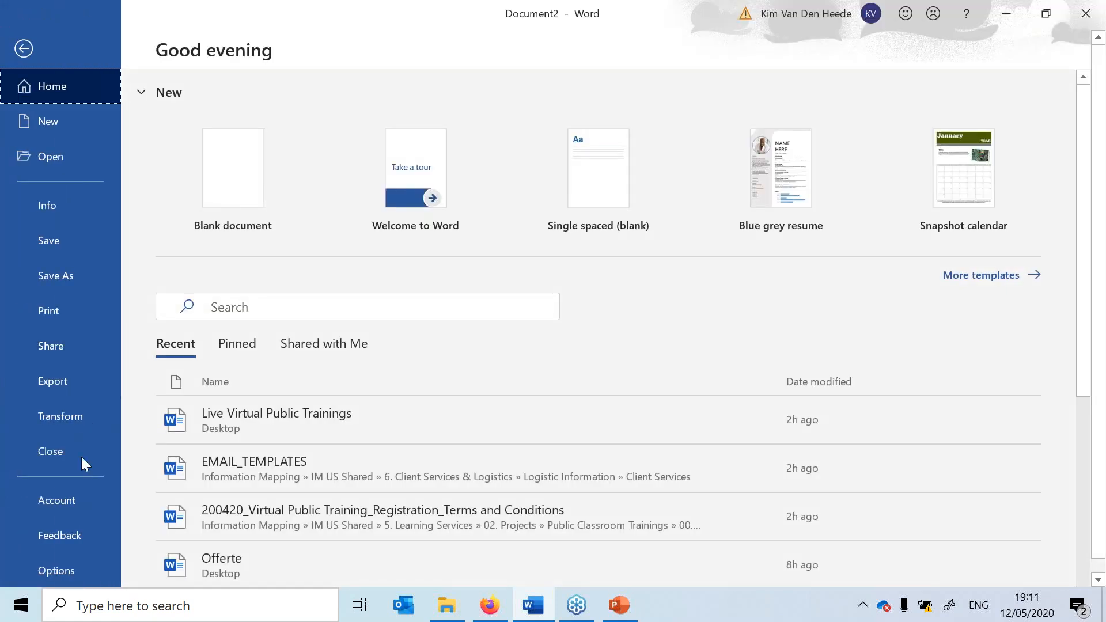
pyautogui.click(76, 454)
pyautogui.click(694, 404)
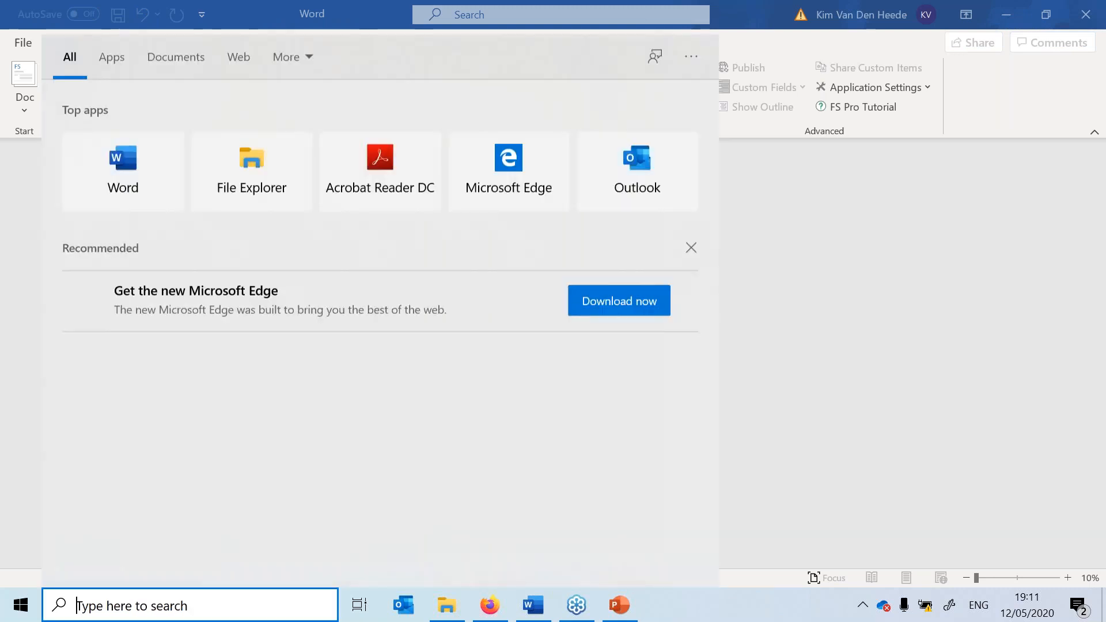
# Start Word again, create a blank document and insert a new map in it.
pyautogui.write('word')
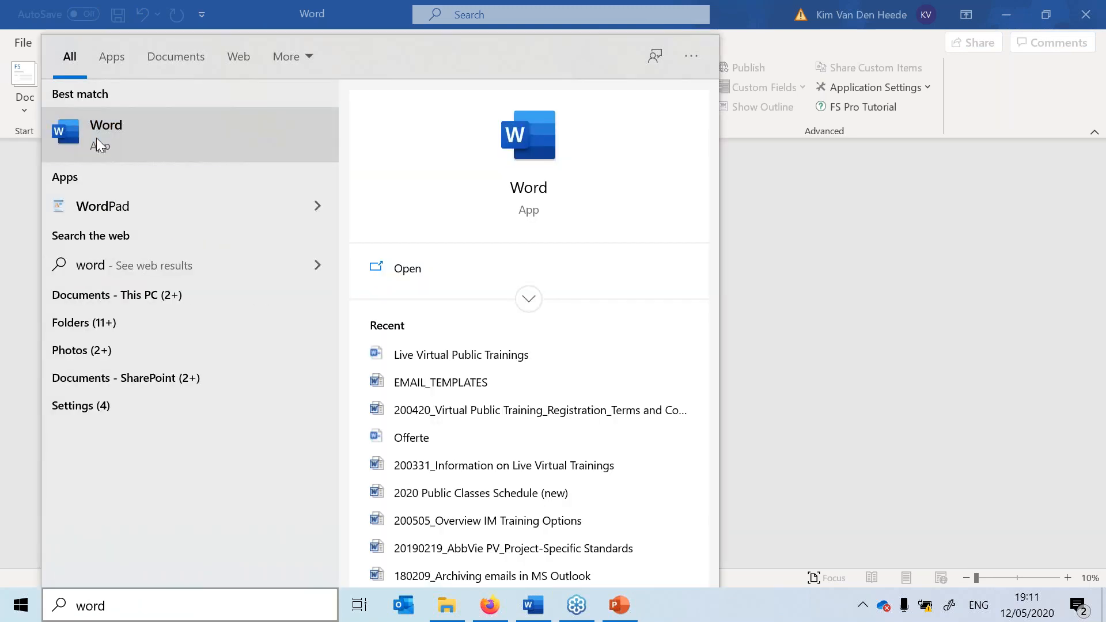
pyautogui.click(267, 148)
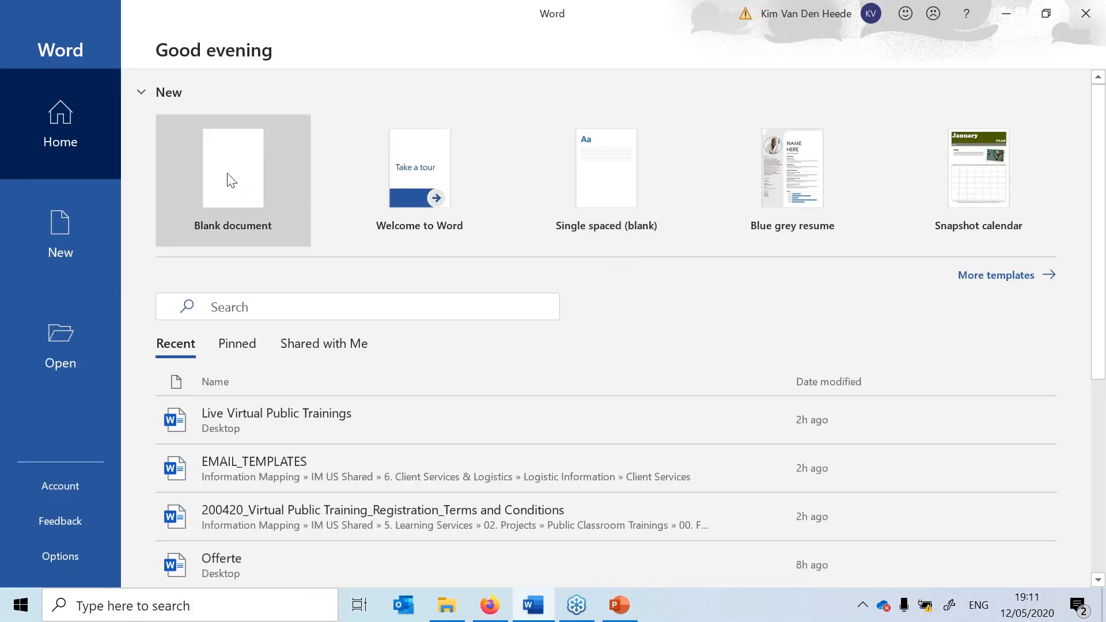
pyautogui.click(244, 173)
pyautogui.click(161, 79)
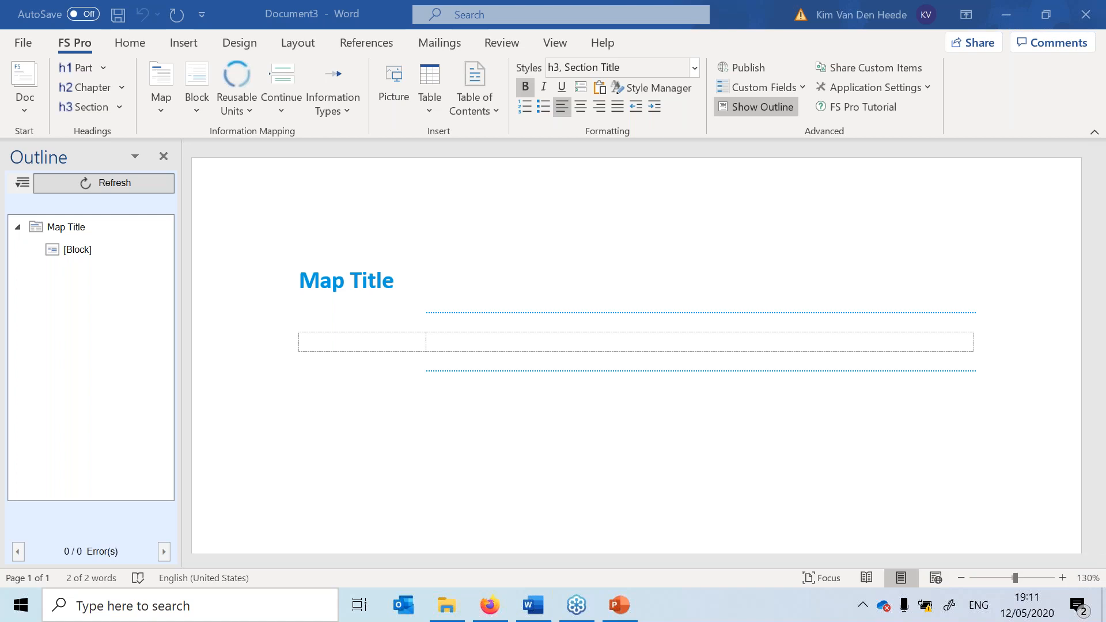
# Insert a new oversized block below the map's first block.
pyautogui.click(563, 340)
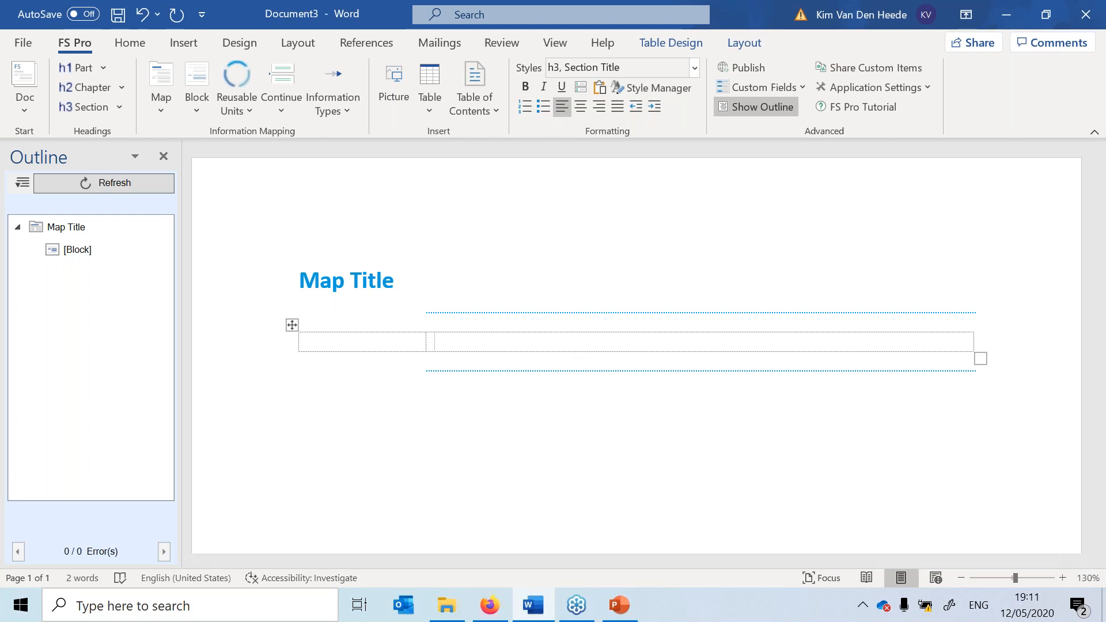
pyautogui.click(645, 386)
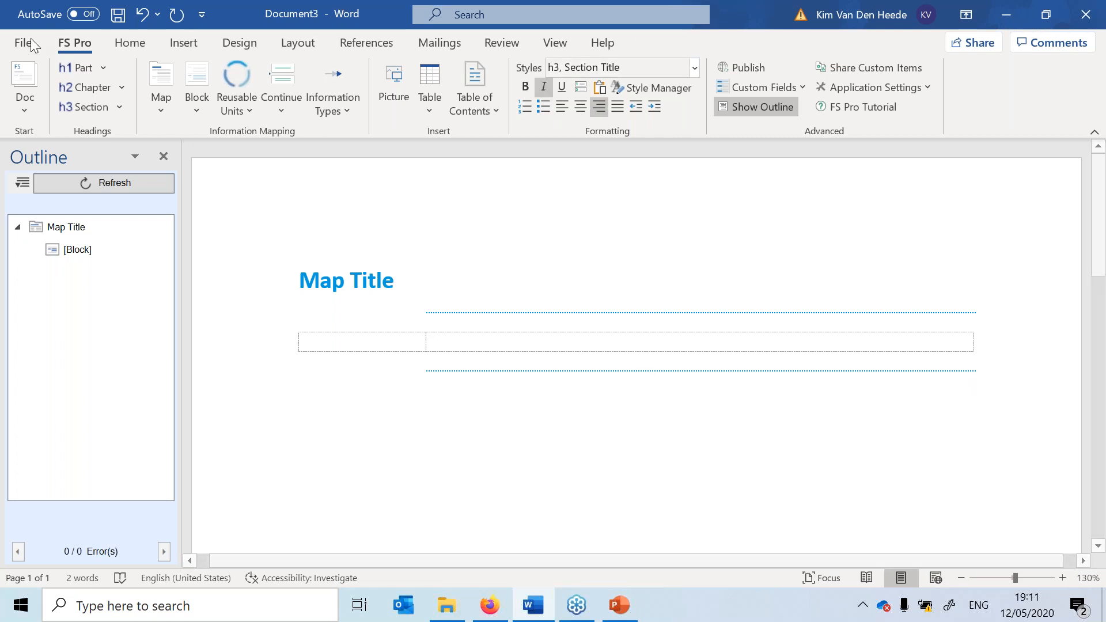
pyautogui.click(199, 111)
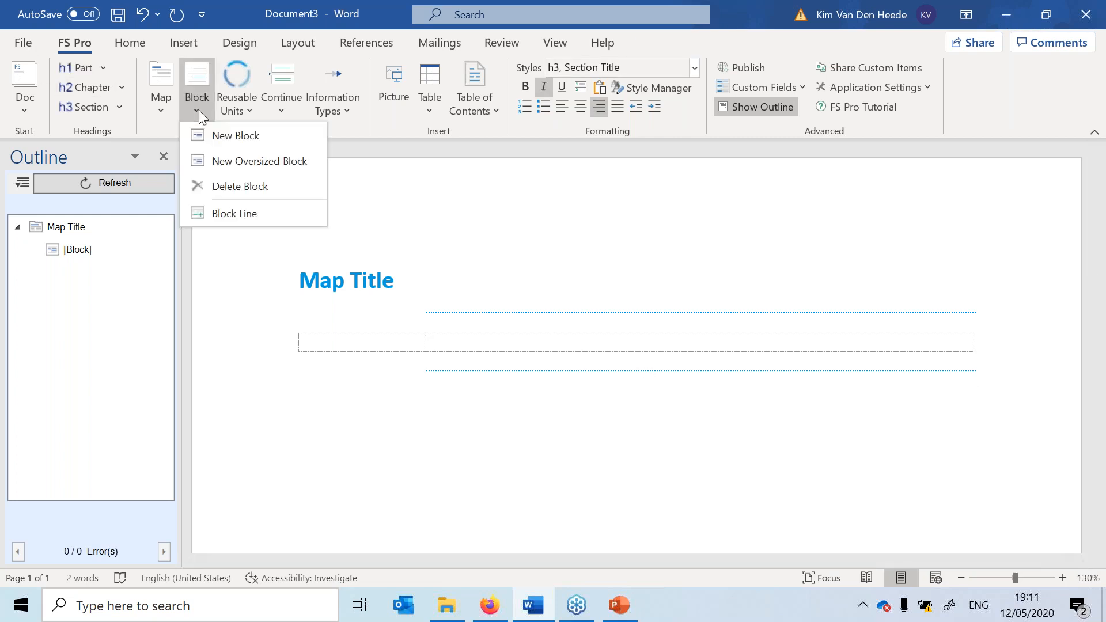
pyautogui.click(257, 161)
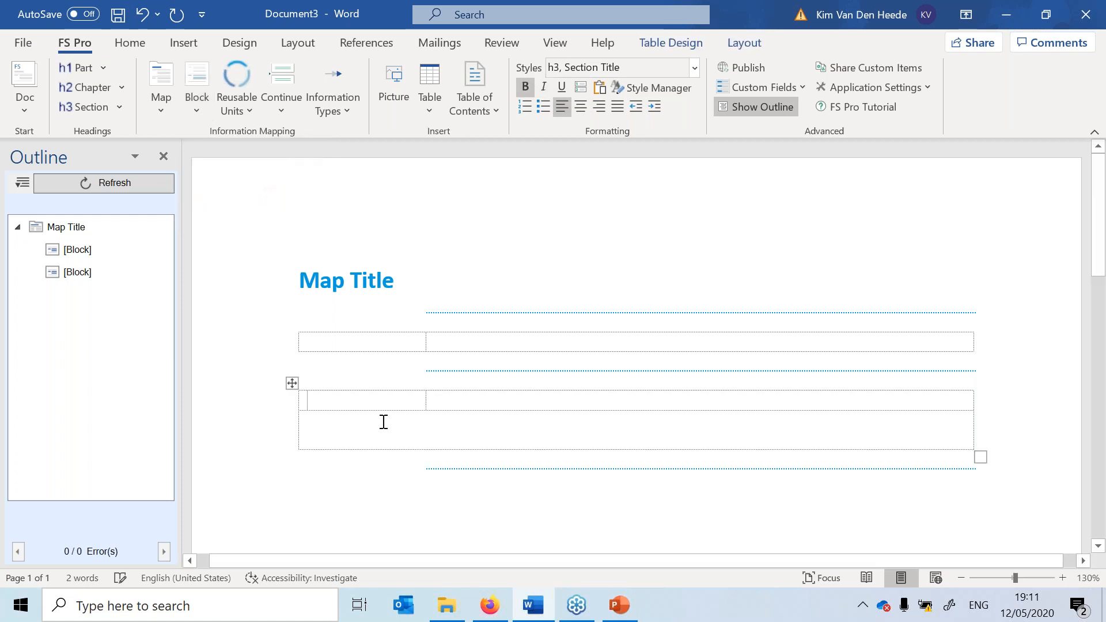
# Label the oversized block "Block label" and enter "This is where I add text" as its content.
pyautogui.write('block label')
pyautogui.press('Tab')
pyautogui.write('This is weh')
pyautogui.press('BackSpace')
pyautogui.press('BackSpace')
pyautogui.write('here I add text')
pyautogui.click(385, 434)
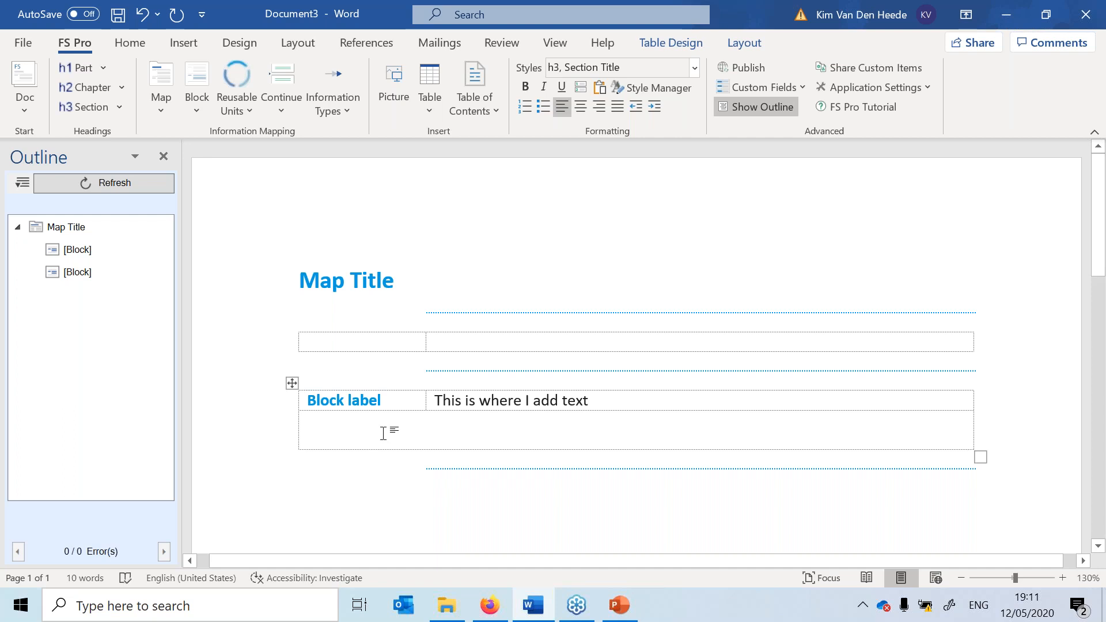
pyautogui.click(389, 103)
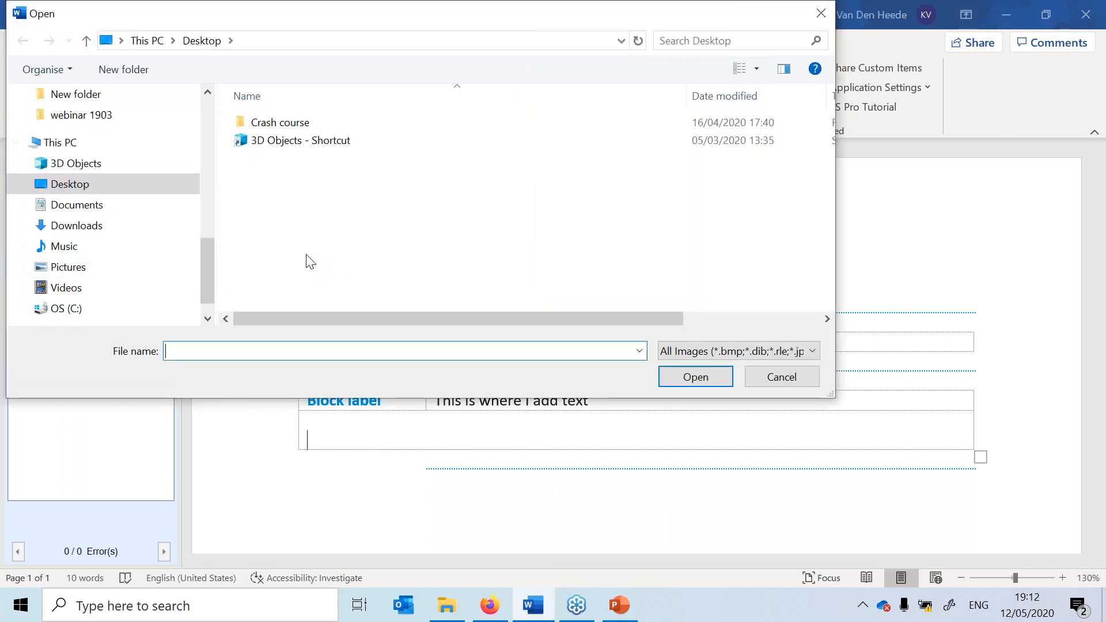
pyautogui.click(793, 378)
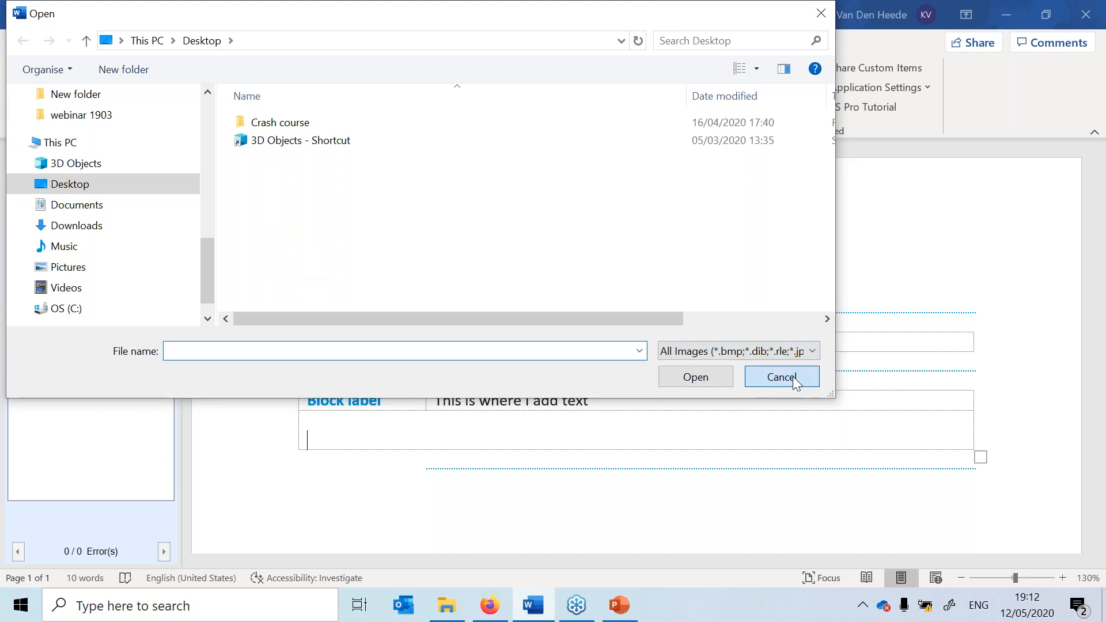
pyautogui.click(196, 112)
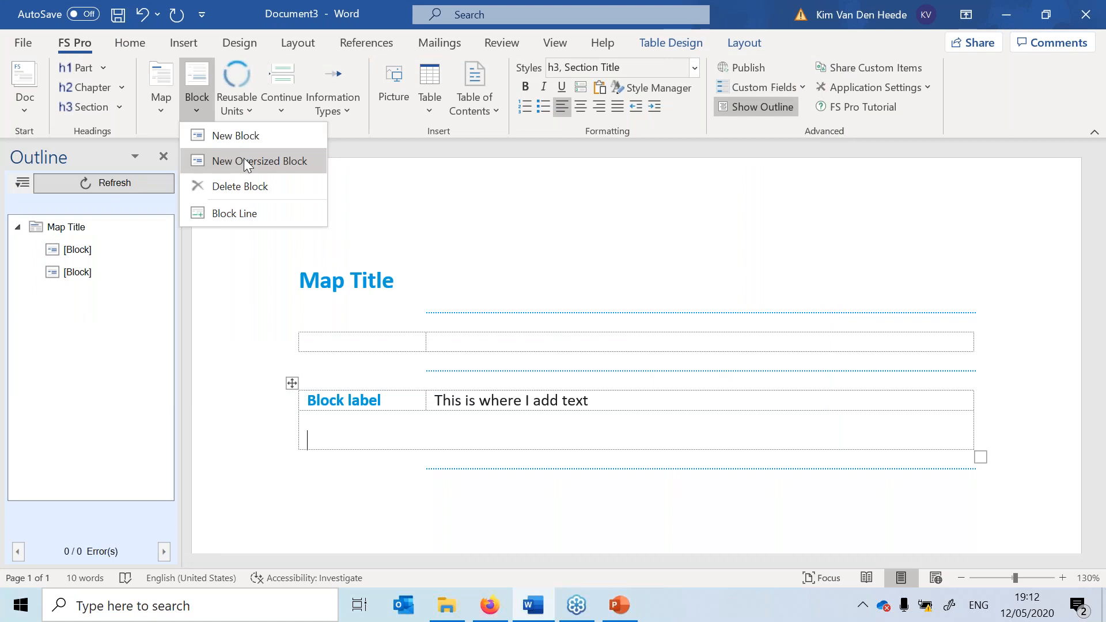
pyautogui.click(628, 421)
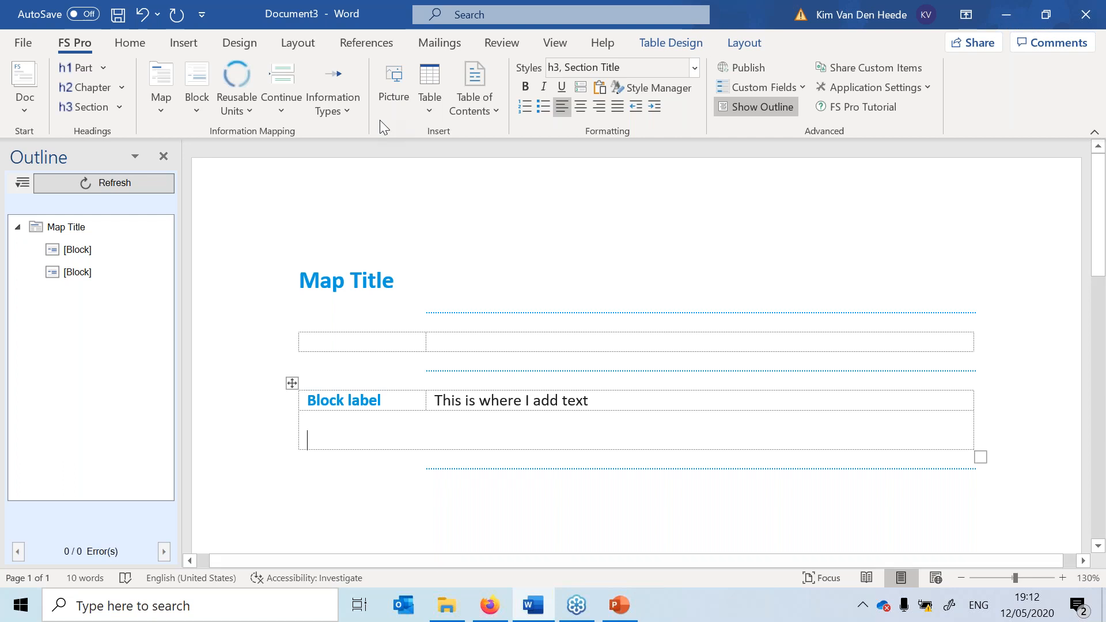
# Open the retrieval of reusable units stored in the FS Pro ribbon, then reposition and enlarge the dialog.
pyautogui.click(224, 114)
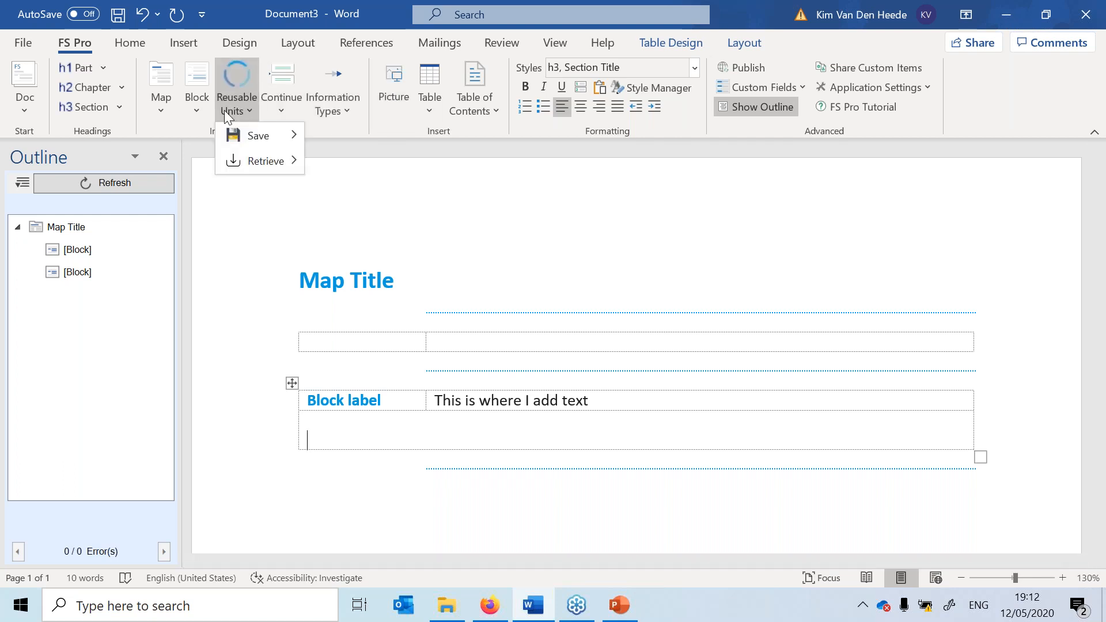
pyautogui.moveTo(251, 136)
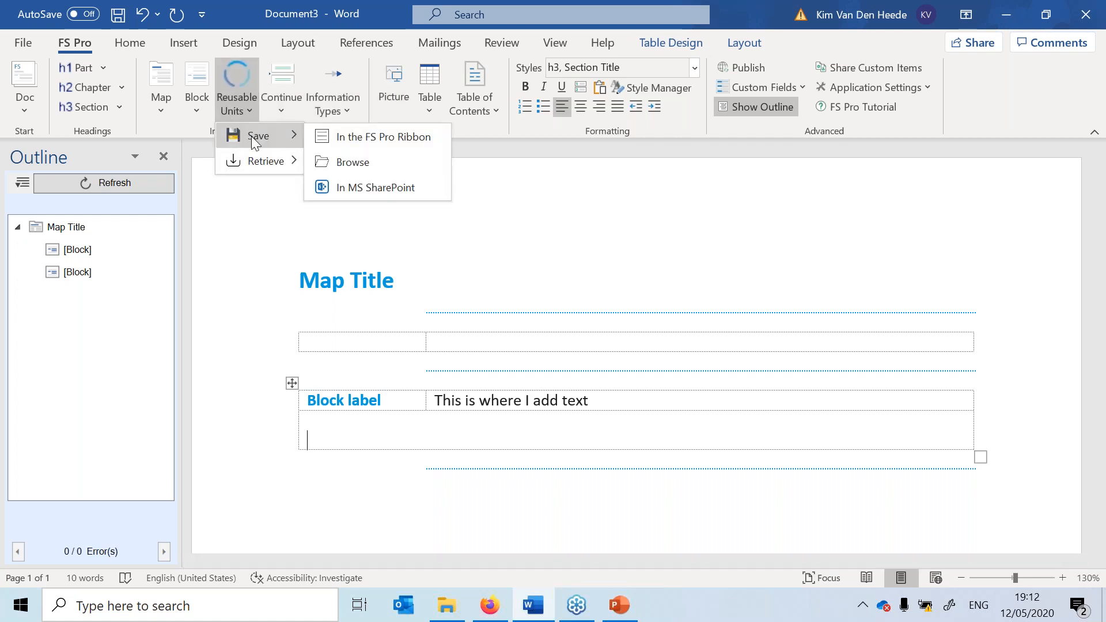
pyautogui.moveTo(272, 165)
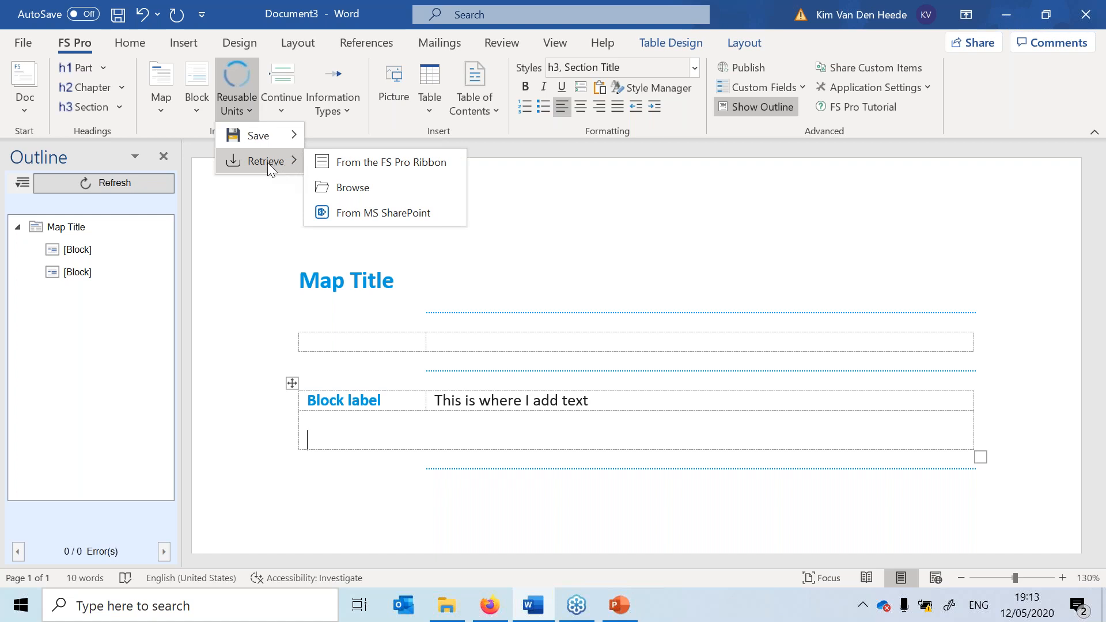
pyautogui.click(375, 161)
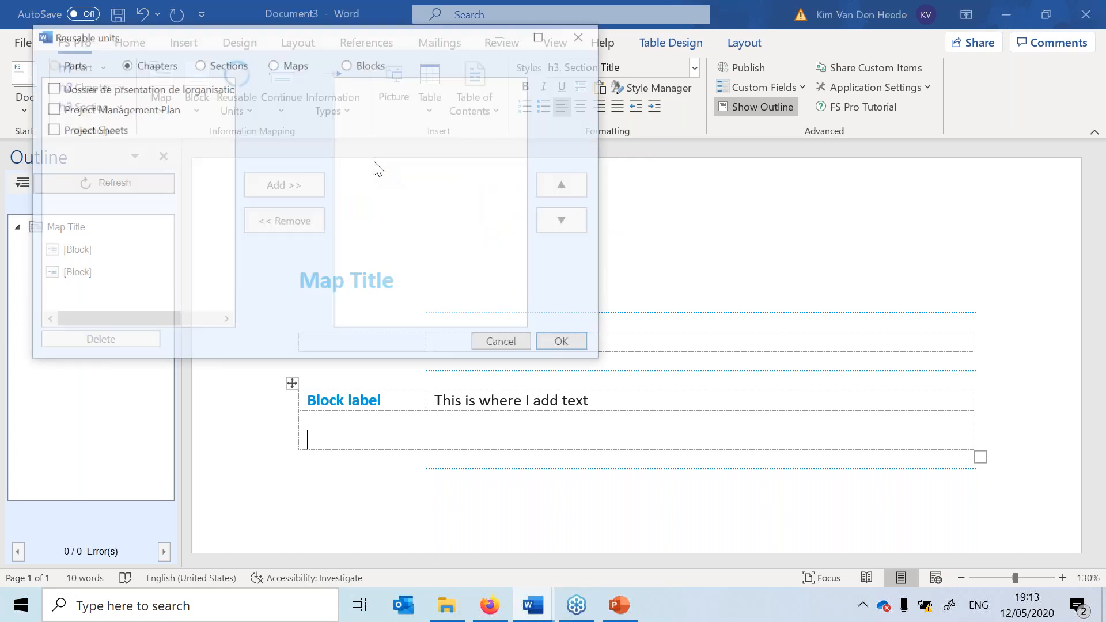
pyautogui.moveTo(402, 39); pyautogui.dragTo(616, 133)
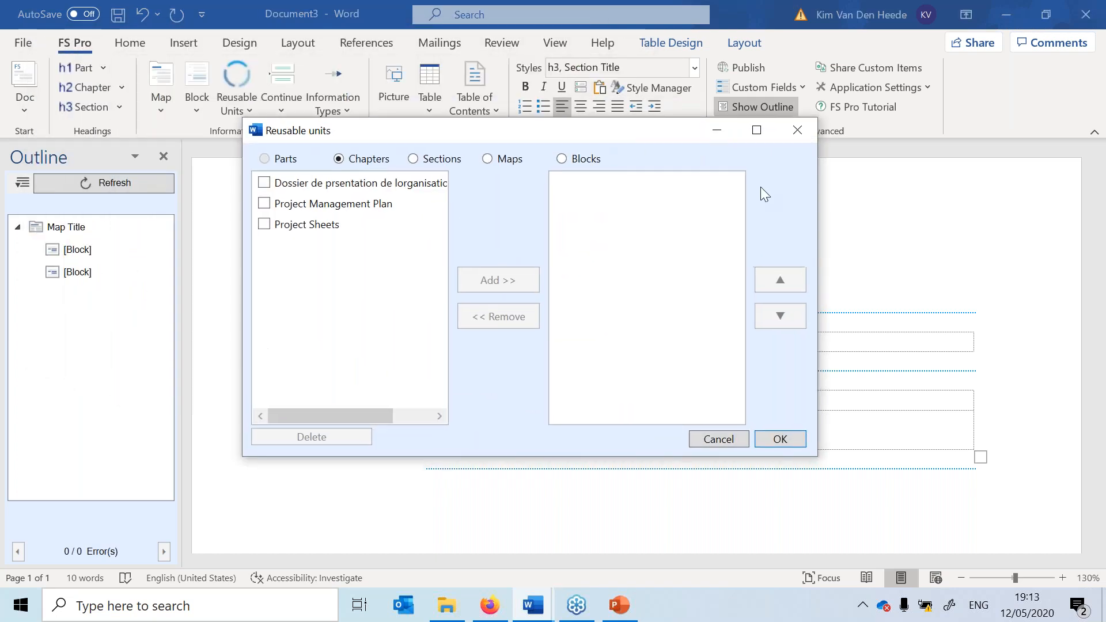
pyautogui.moveTo(825, 235); pyautogui.dragTo(885, 244)
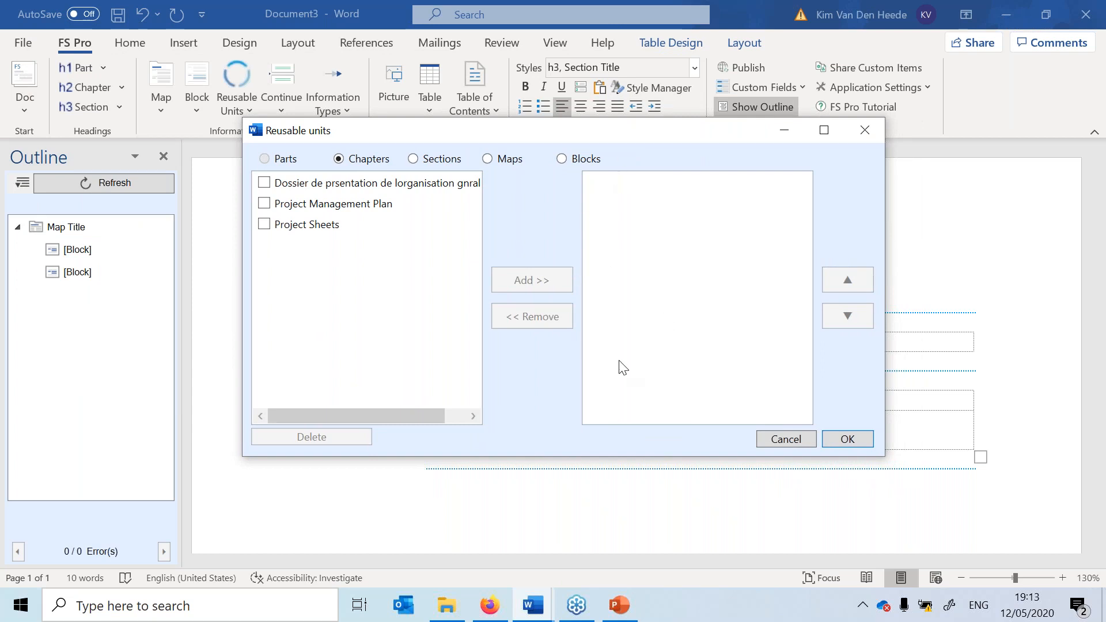
pyautogui.moveTo(625, 455); pyautogui.dragTo(634, 514)
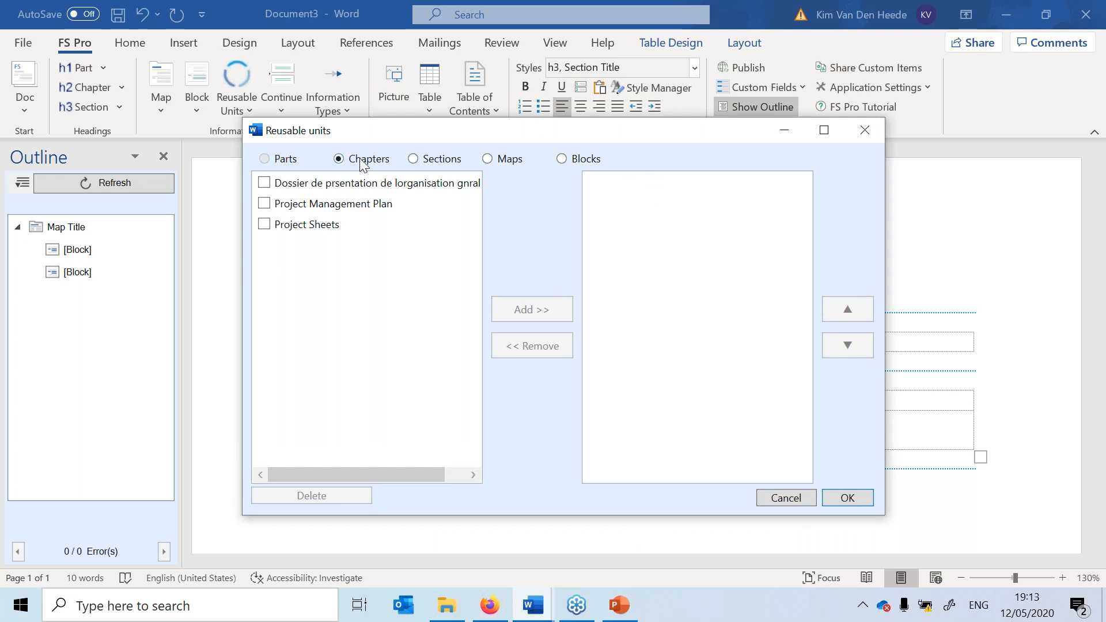
# Review the reusable sections, maps and blocks available for retrieval.
pyautogui.click(432, 164)
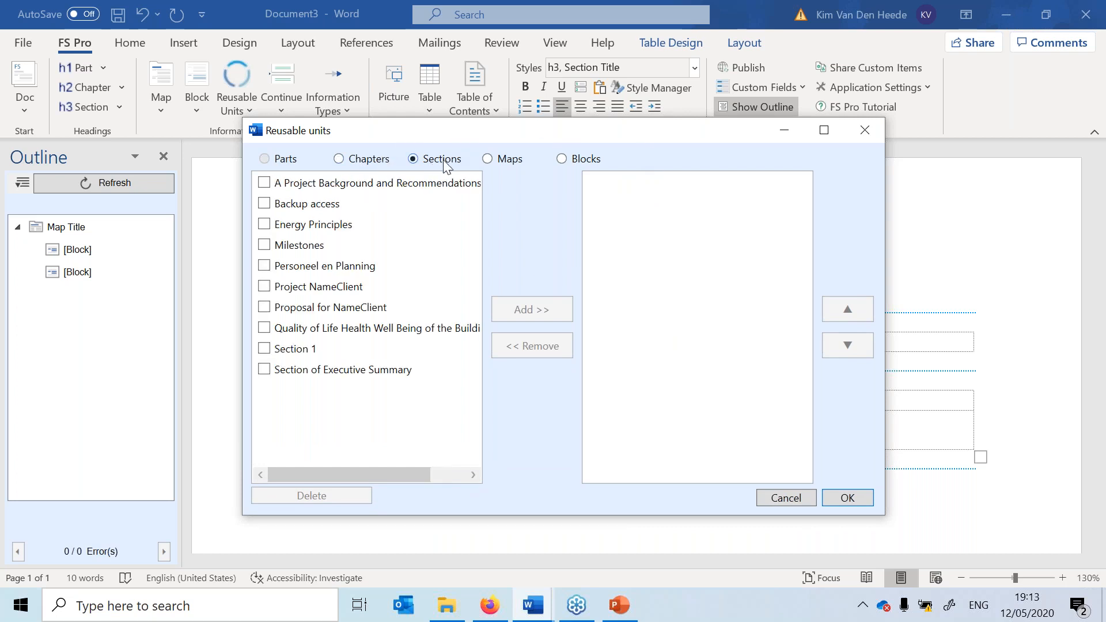
pyautogui.click(503, 164)
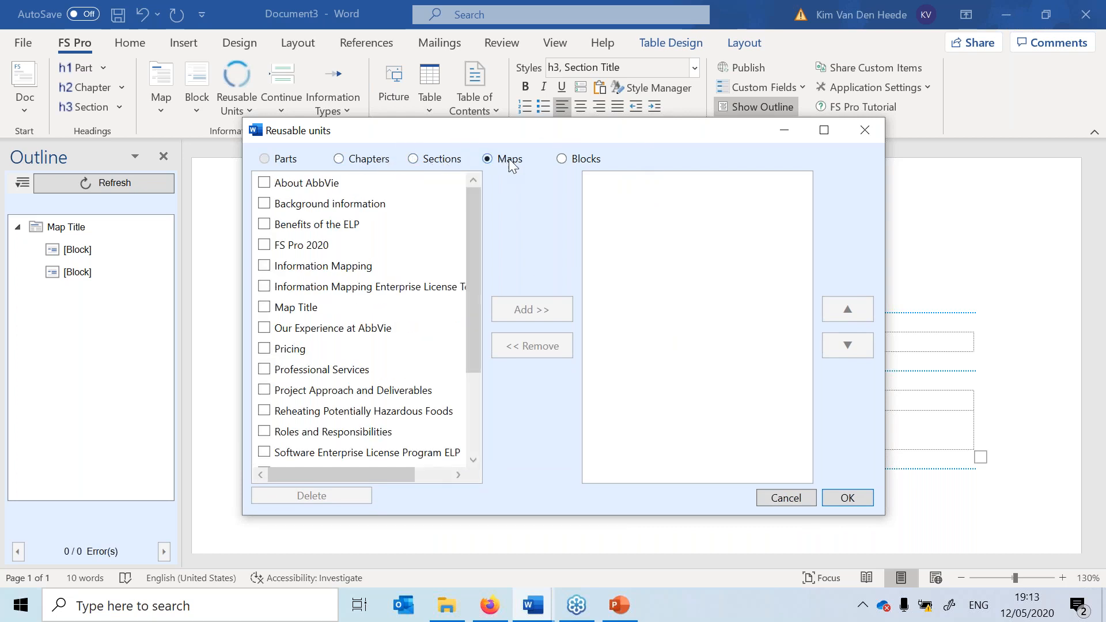
pyautogui.click(594, 161)
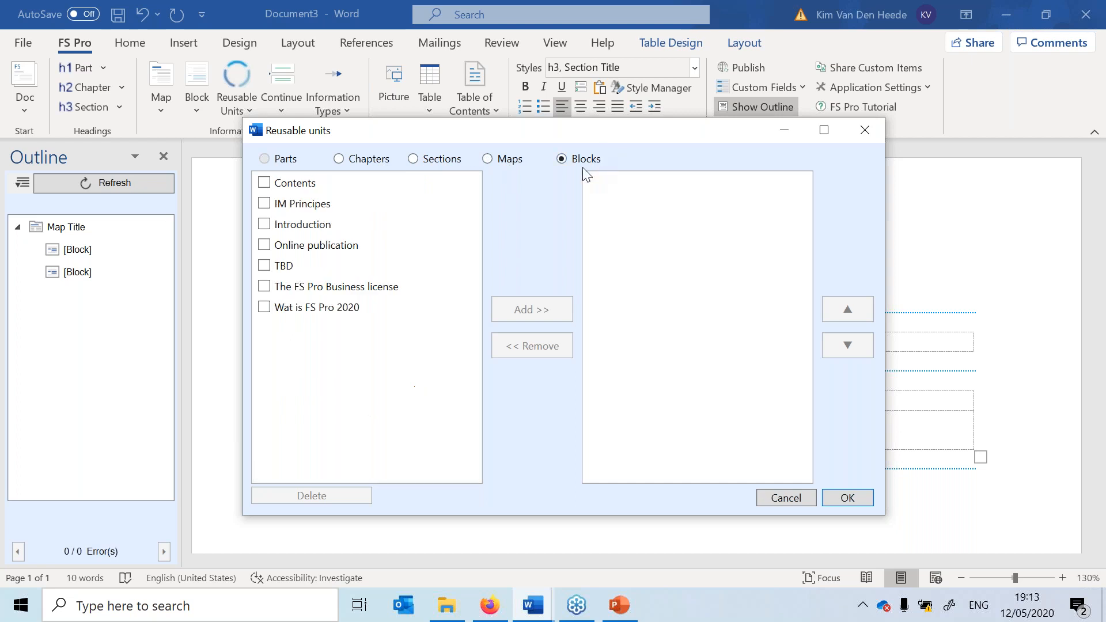
# Add the reusable maps "FS Pro 2020" and "Information Mapping" to the retrieval list, placing "Information Mapping" first.
pyautogui.click(490, 159)
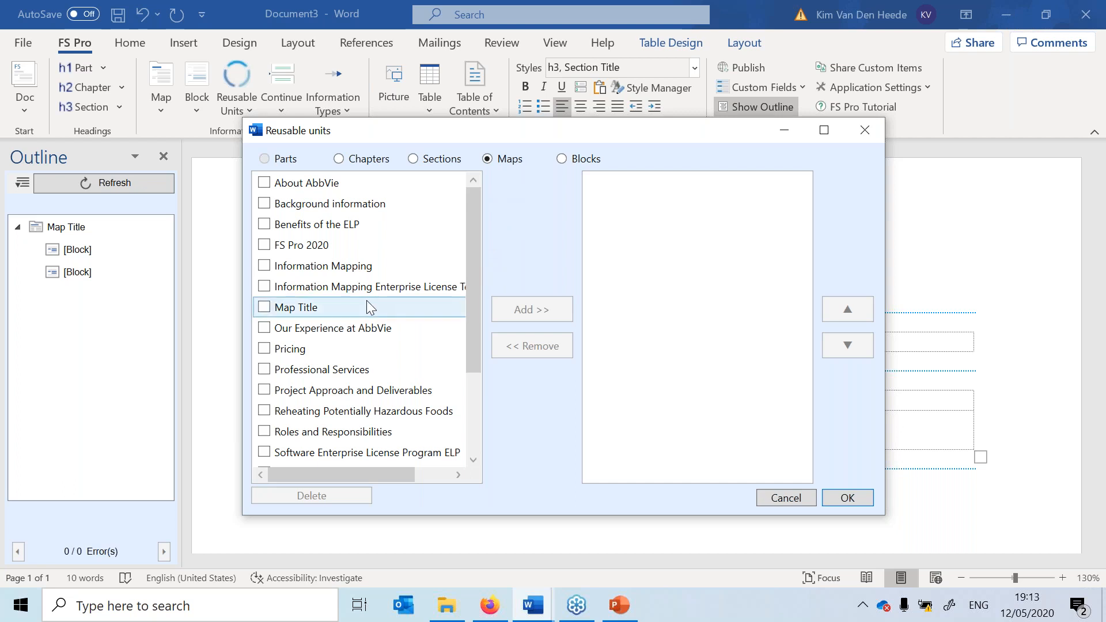
pyautogui.click(264, 245)
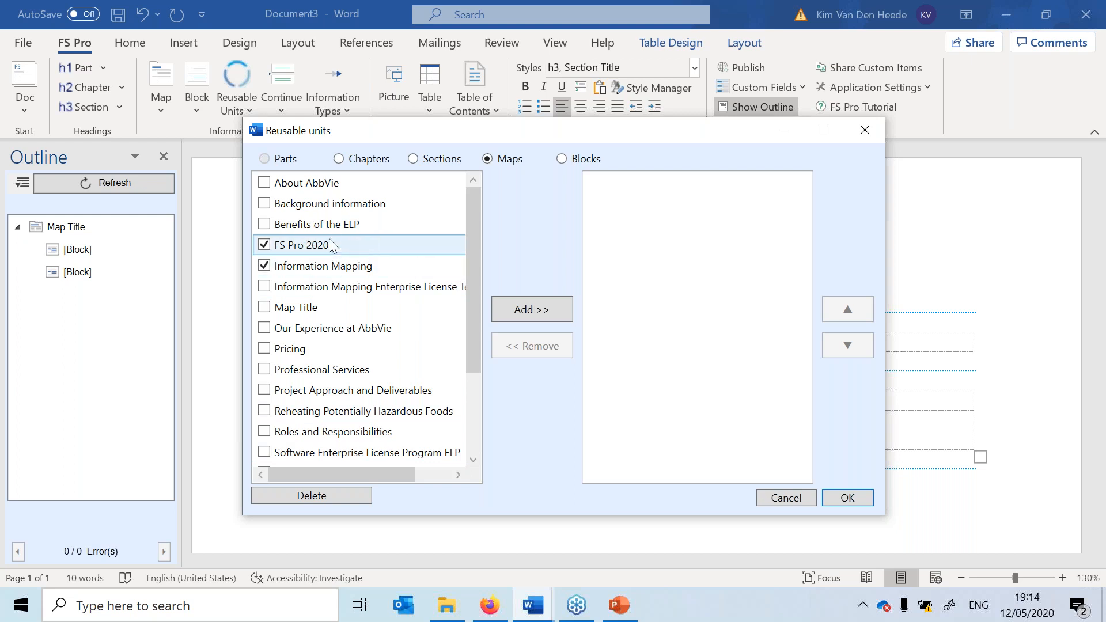
pyautogui.click(532, 311)
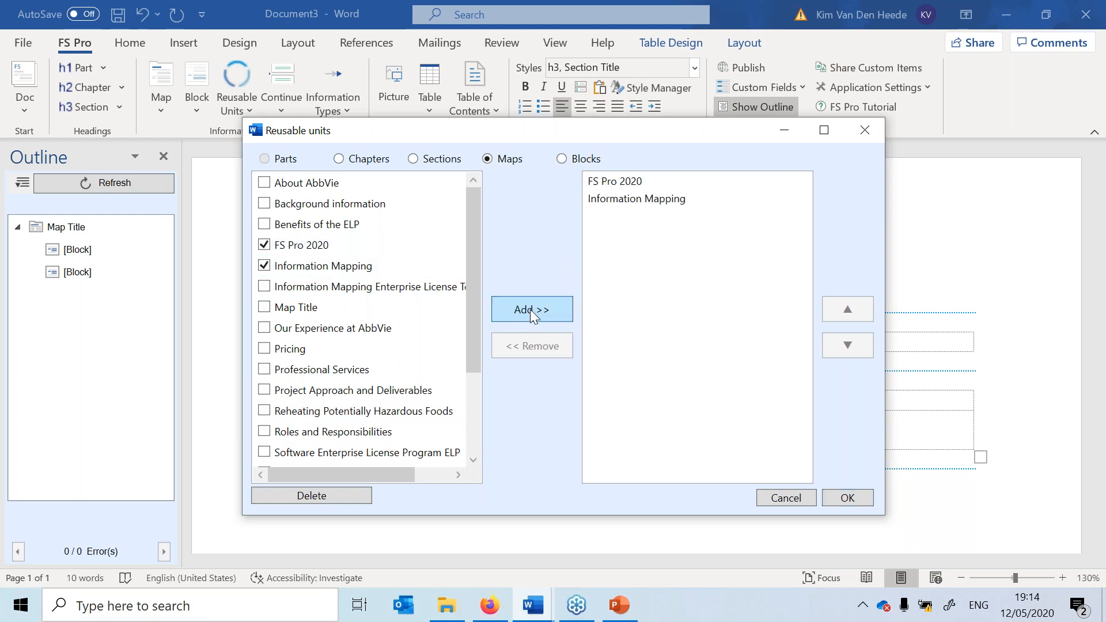
pyautogui.click(661, 207)
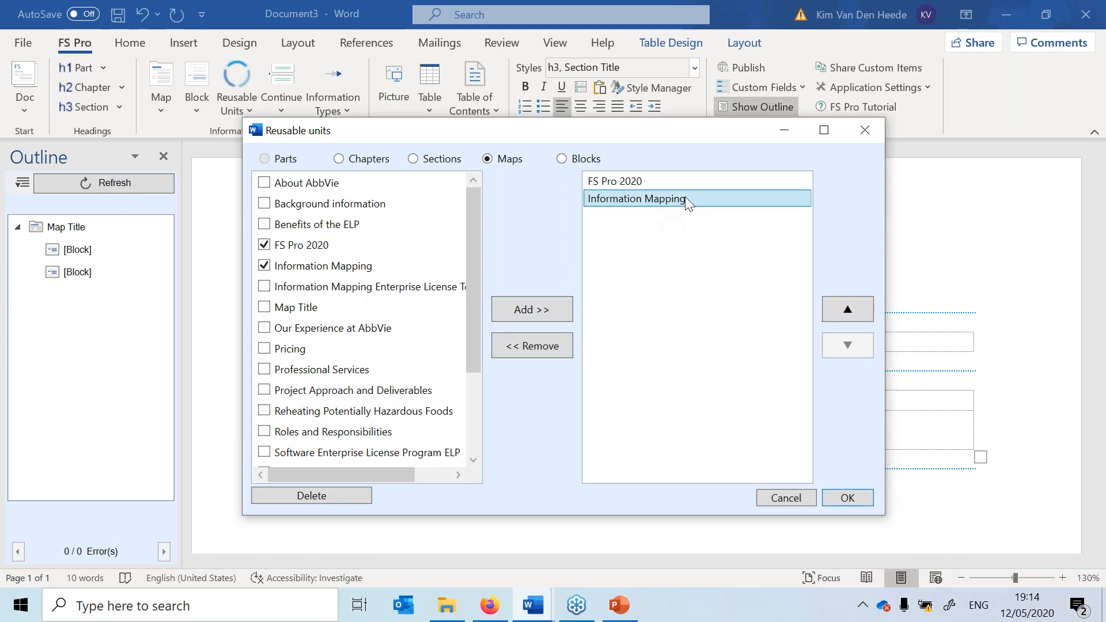
pyautogui.click(848, 311)
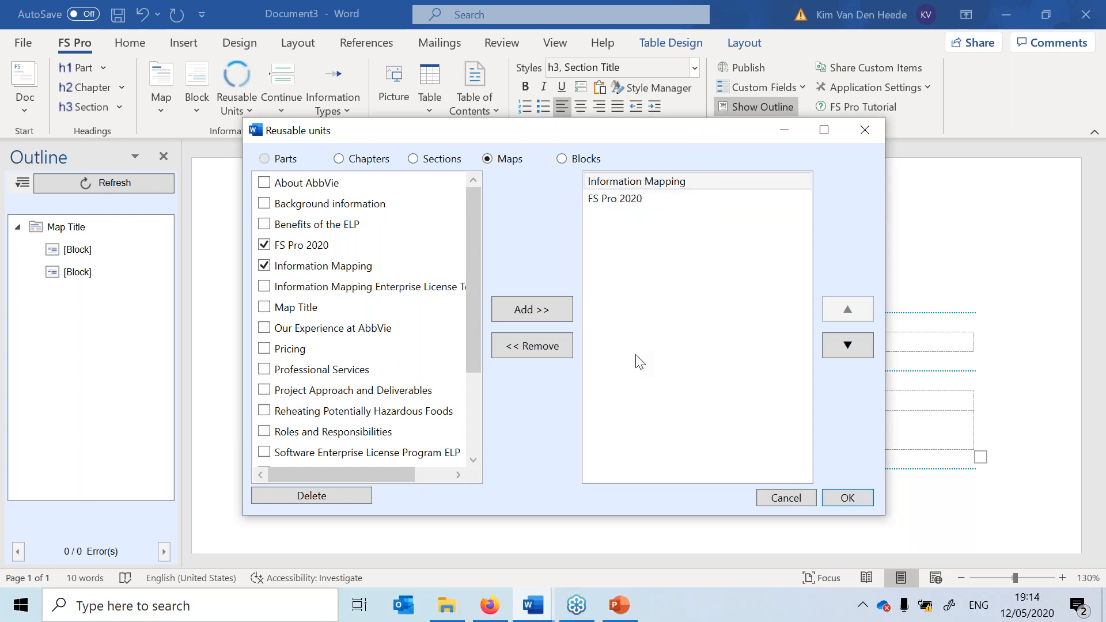
# Insert the listed "Information Mapping" and "FS Pro 2020" maps into the document, keeping "NameClient" as the NameClient custom field value.
pyautogui.moveTo(655, 139); pyautogui.dragTo(635, 77)
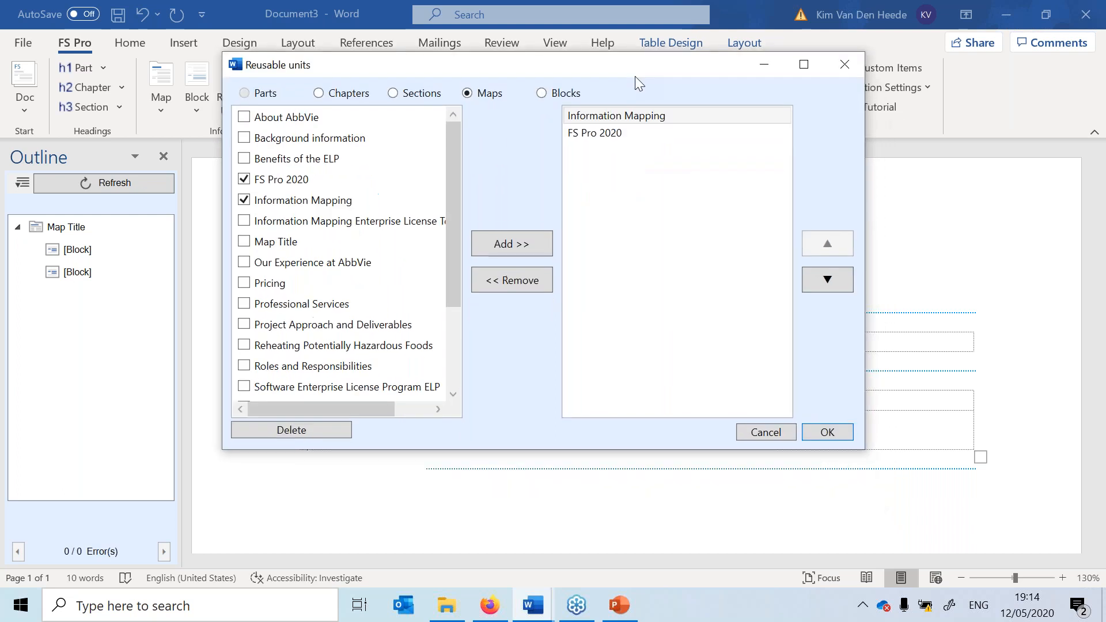
pyautogui.click(826, 436)
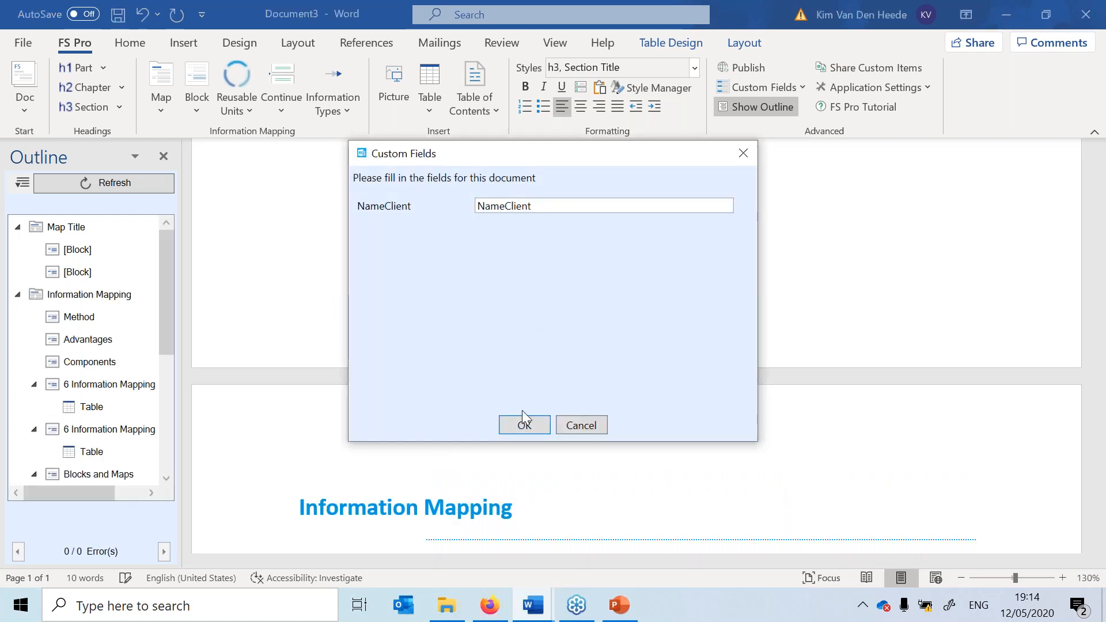
pyautogui.click(525, 426)
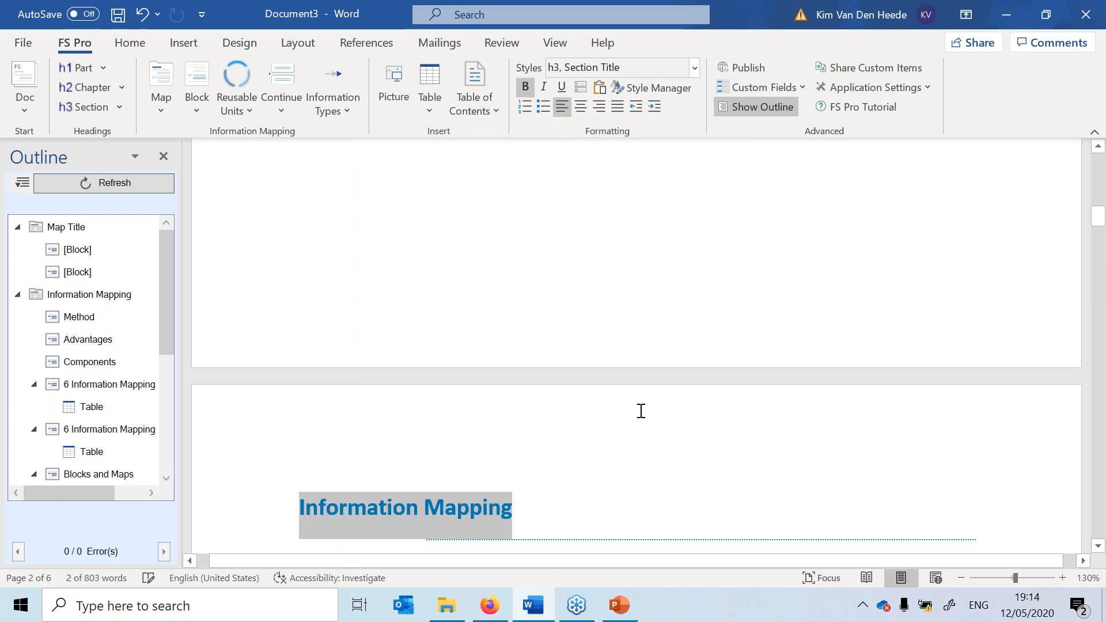
# Review the inserted "Information Mapping" and "FS Pro 2020" maps across the document's pages.
pyautogui.scroll(-4, 641, 360)
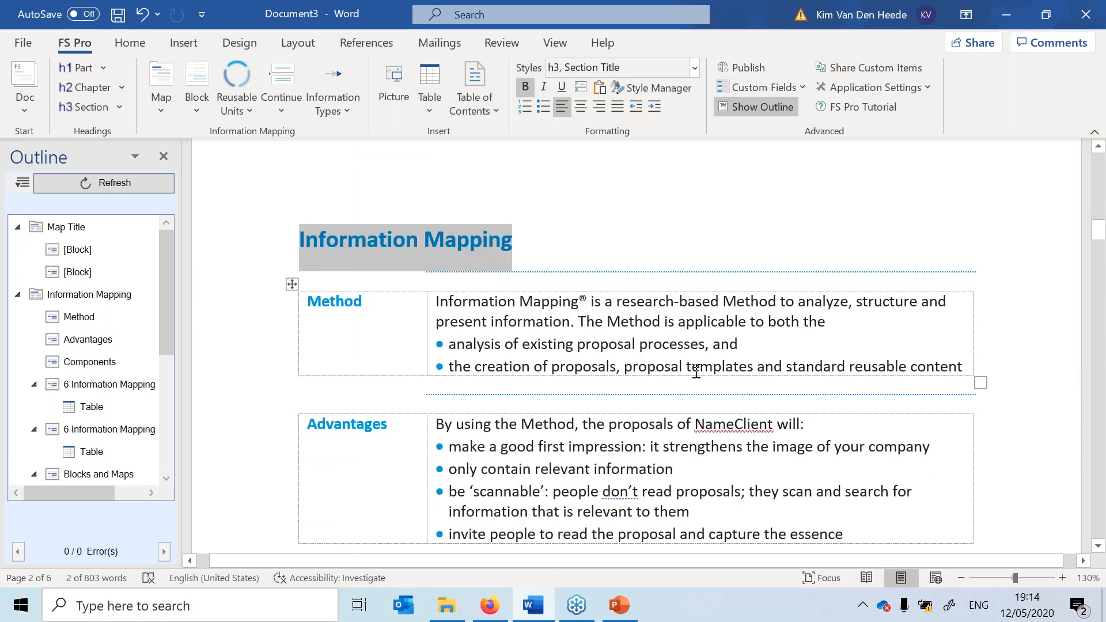
pyautogui.scroll(-6, 697, 372)
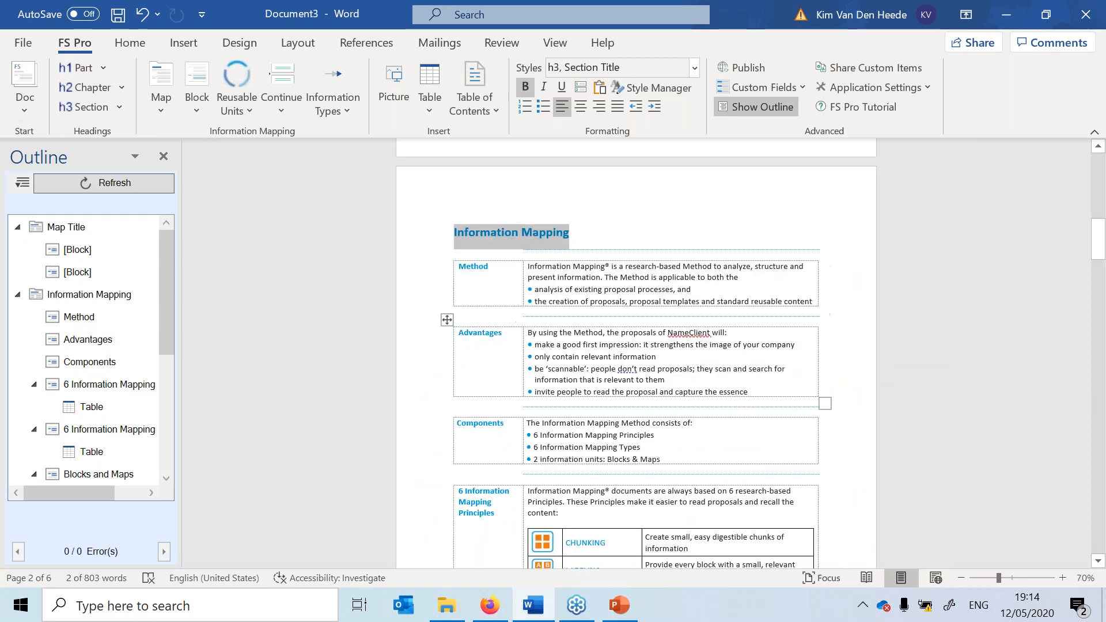
pyautogui.scroll(-3, 567, 346)
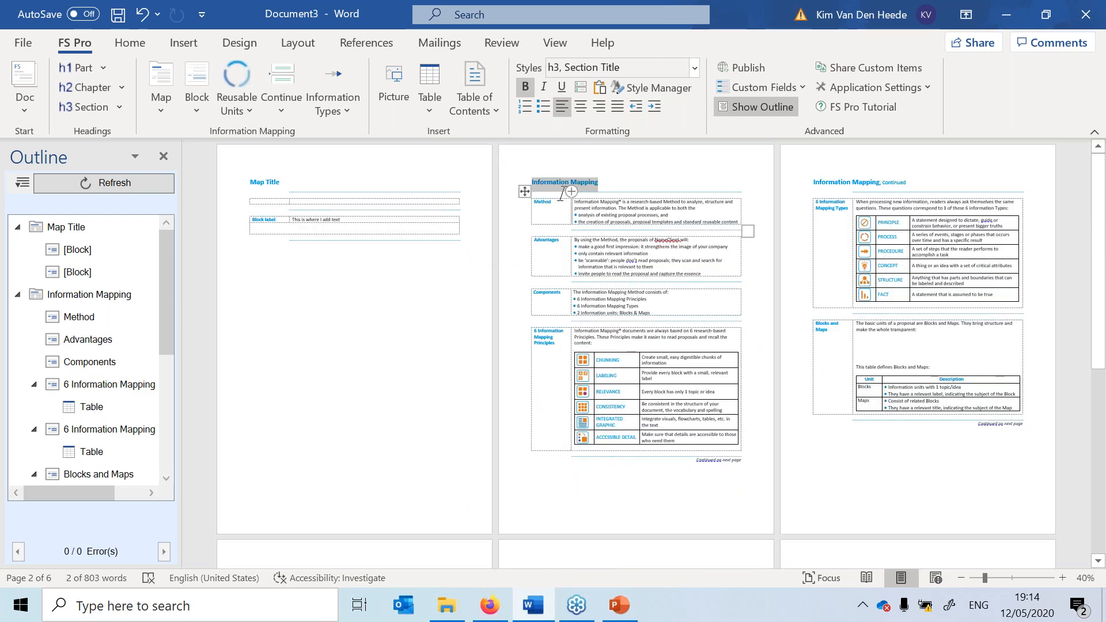
pyautogui.click(557, 182)
pyautogui.scroll(-1, 873, 346)
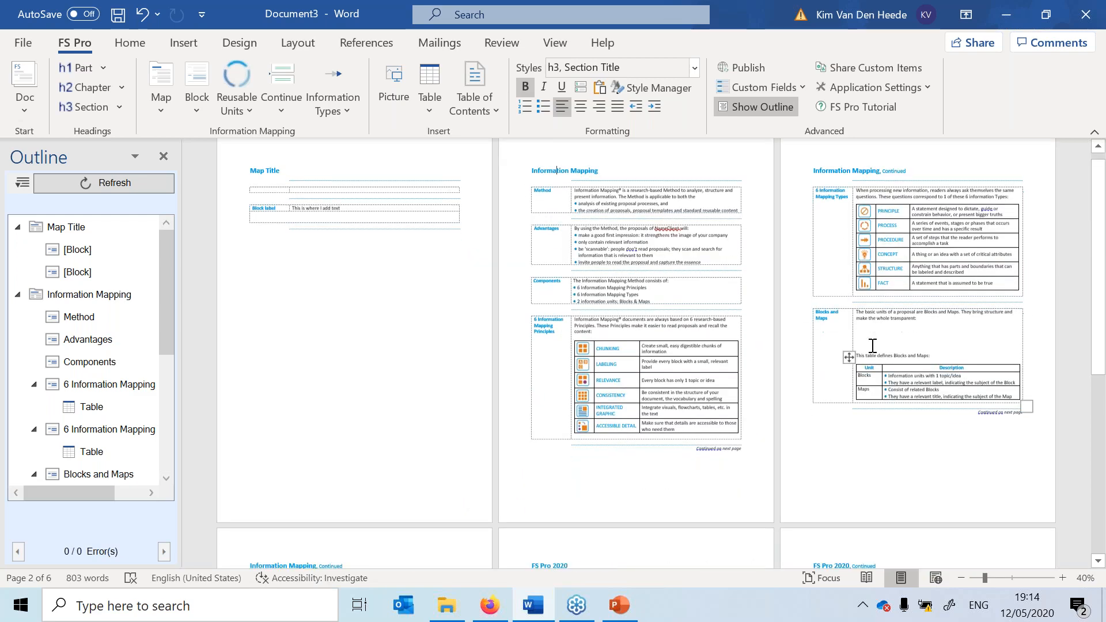
pyautogui.scroll(-4, 871, 350)
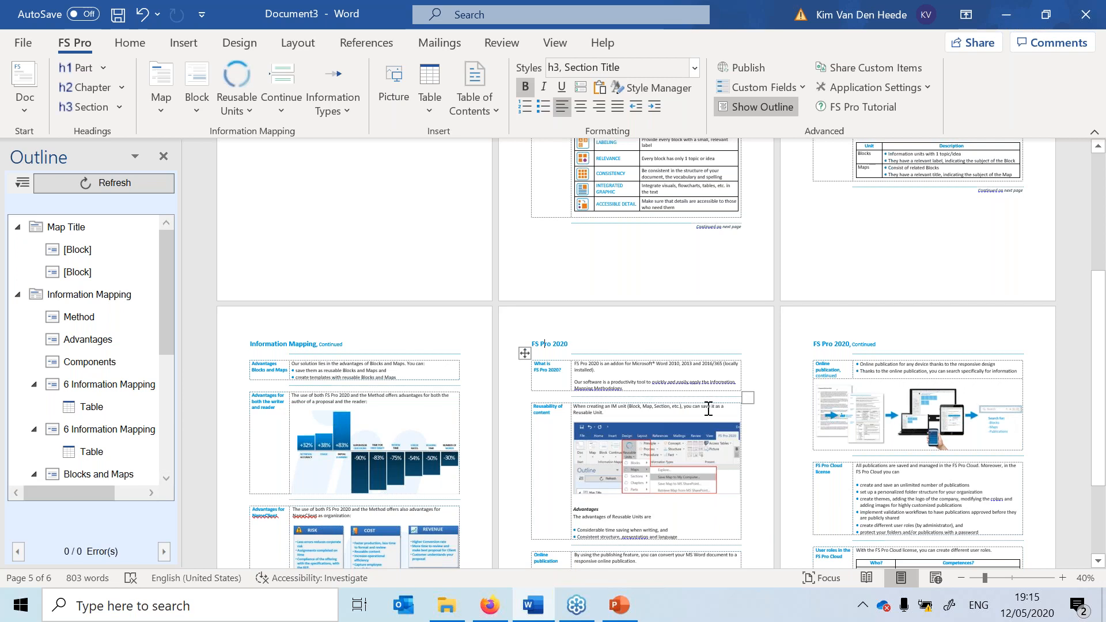
pyautogui.scroll(-3, 713, 400)
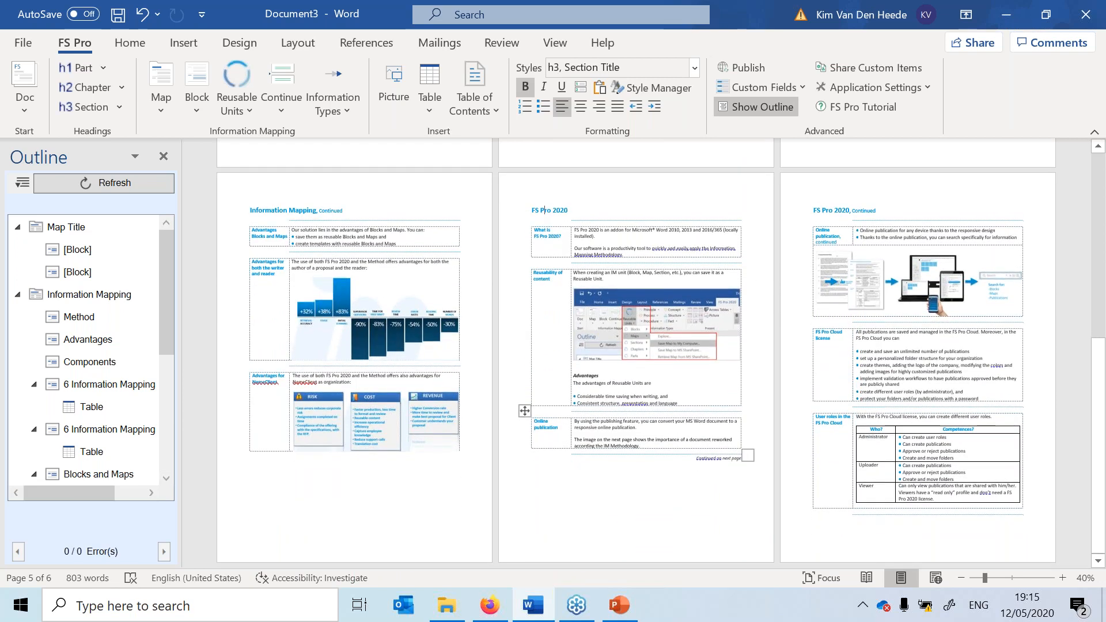
pyautogui.click(936, 520)
pyautogui.scroll(2, 686, 442)
pyautogui.scroll(6, 686, 443)
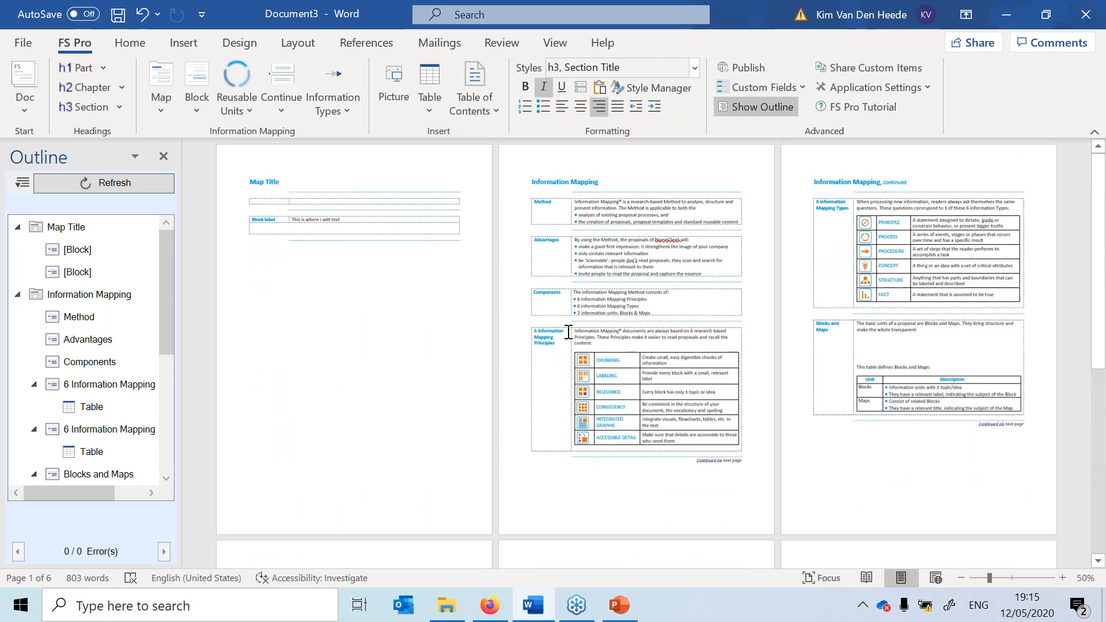
pyautogui.scroll(9, 565, 330)
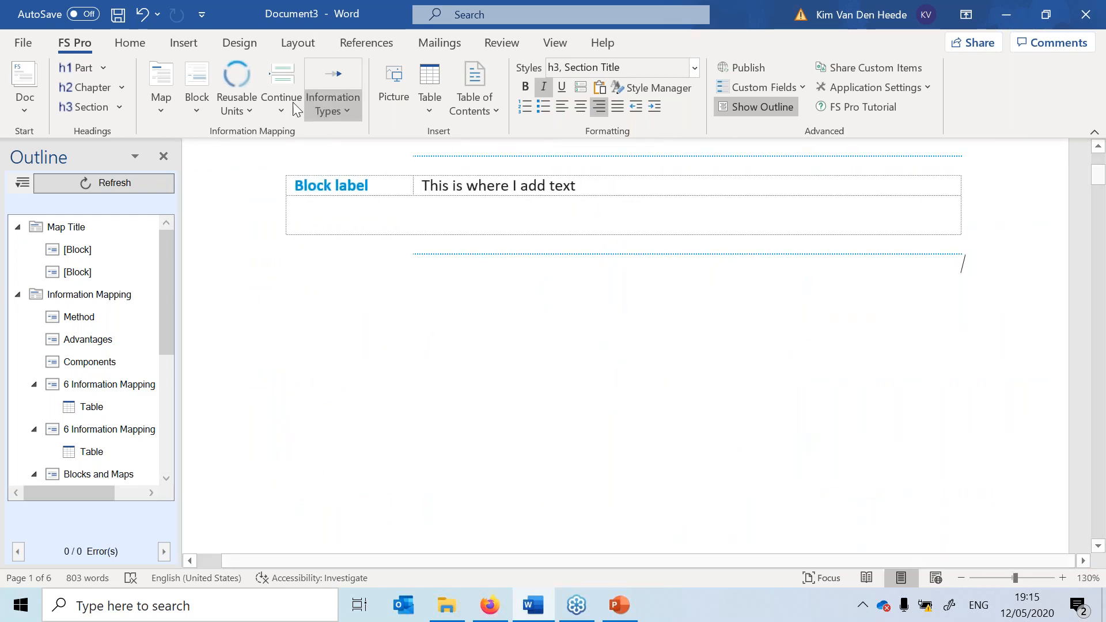
# Add the reusable blocks "IM Principes", "Introduction", "Online publication" and "The FS Pro Business license" to the retrieval list, and remove "Introduction" from it.
pyautogui.click(230, 109)
pyautogui.moveTo(268, 164)
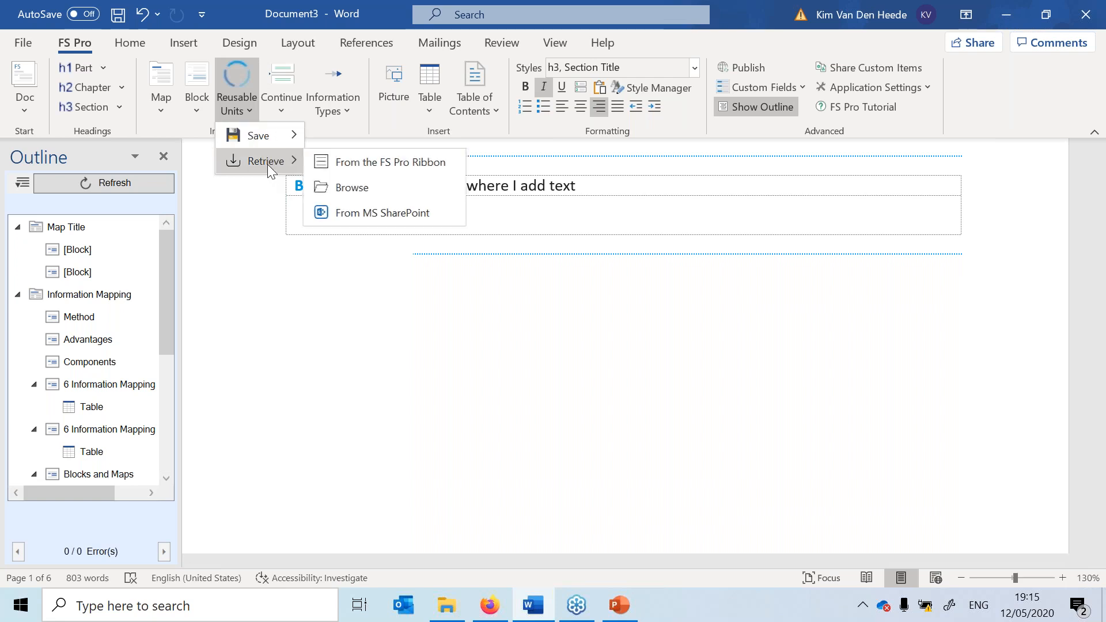
pyautogui.click(362, 162)
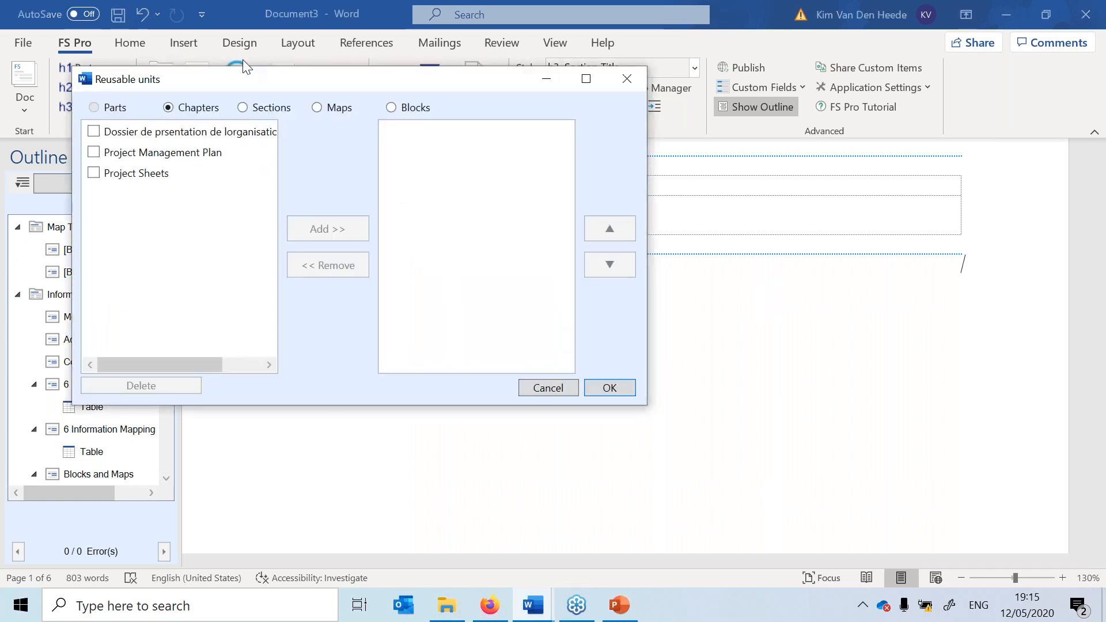
pyautogui.click(405, 107)
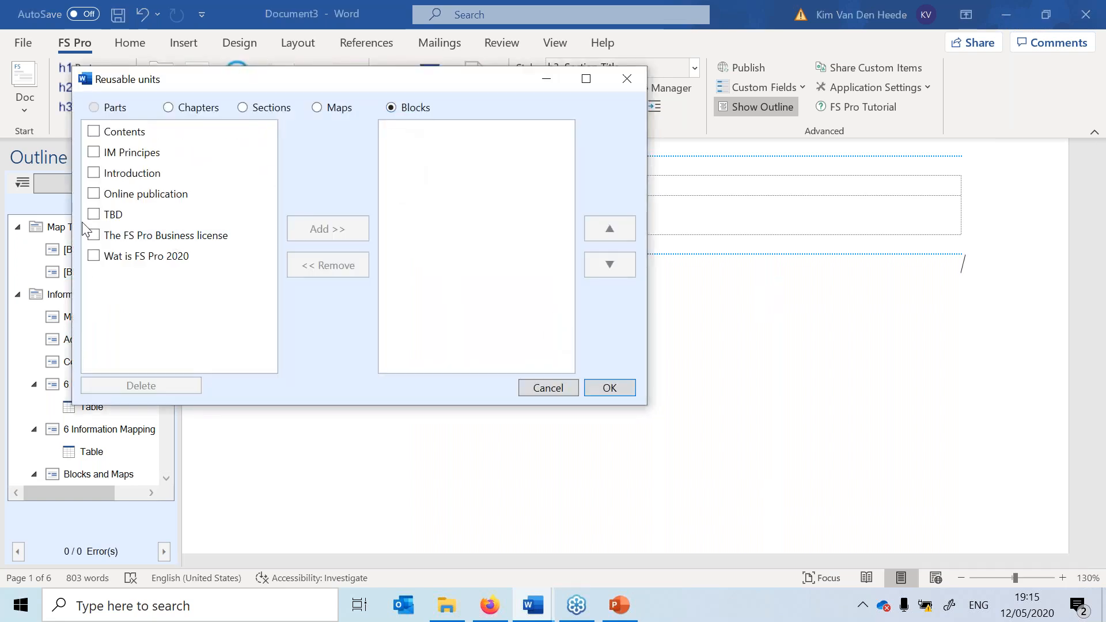
pyautogui.click(92, 153)
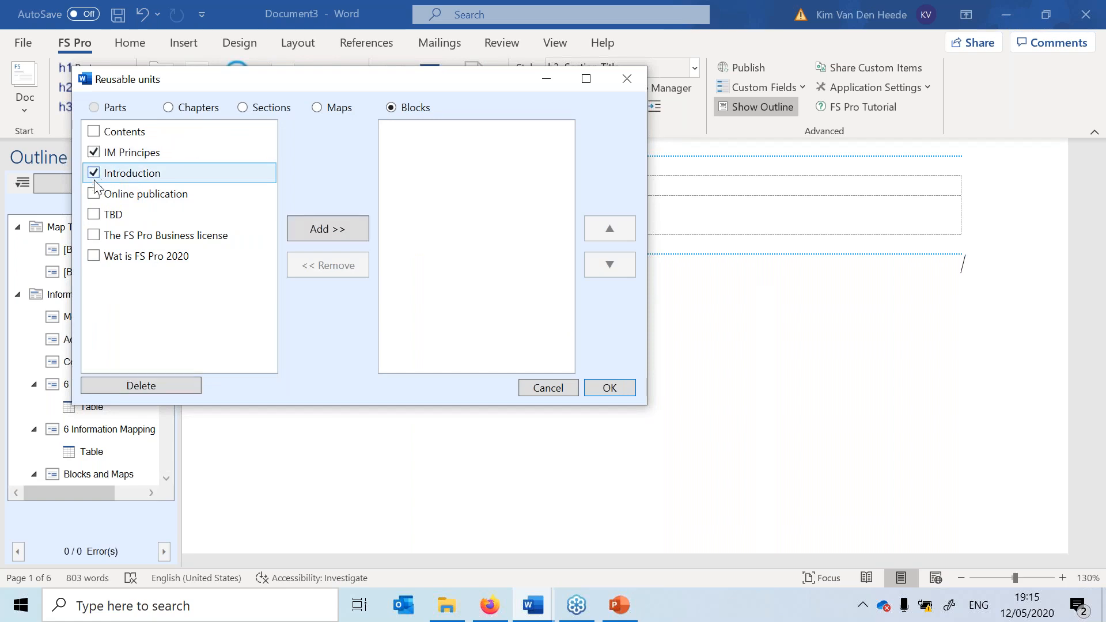
pyautogui.click(93, 193)
pyautogui.click(94, 236)
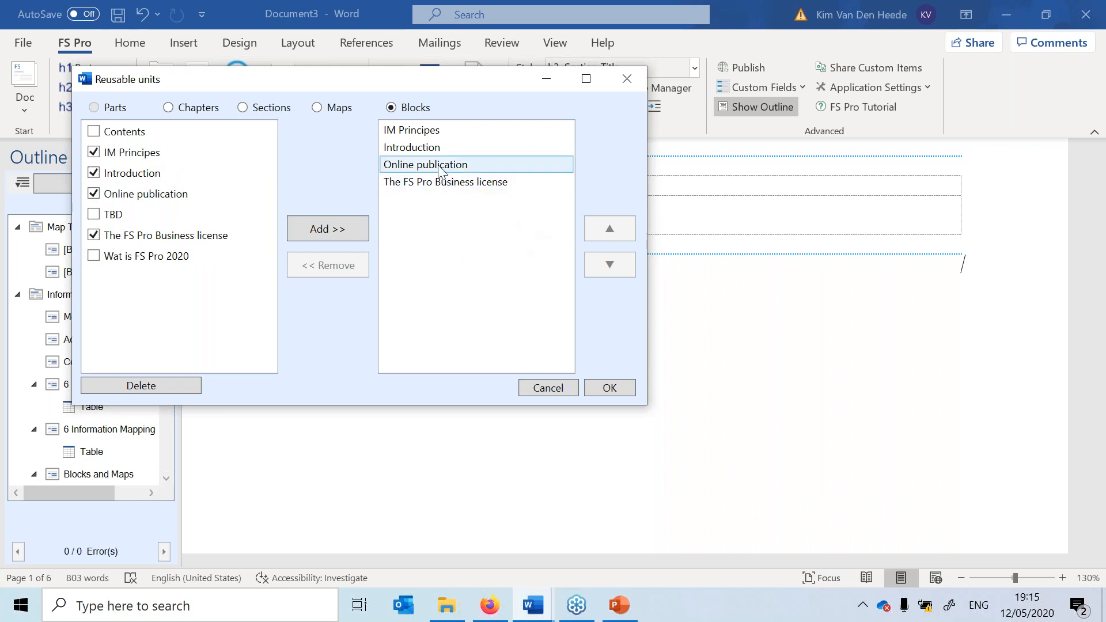
pyautogui.click(429, 148)
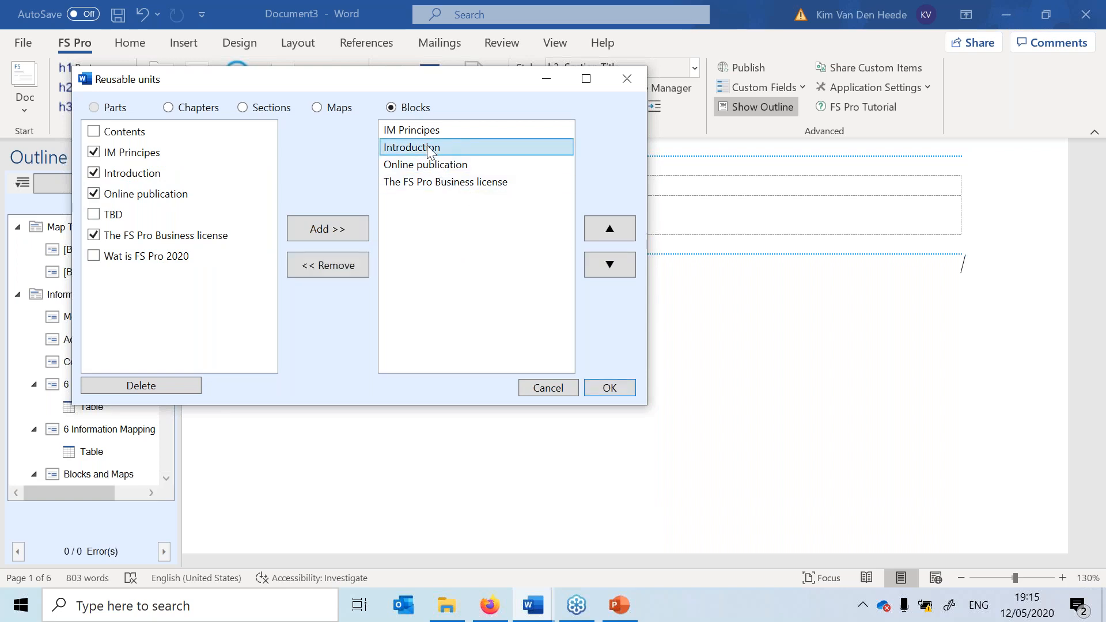
pyautogui.click(335, 267)
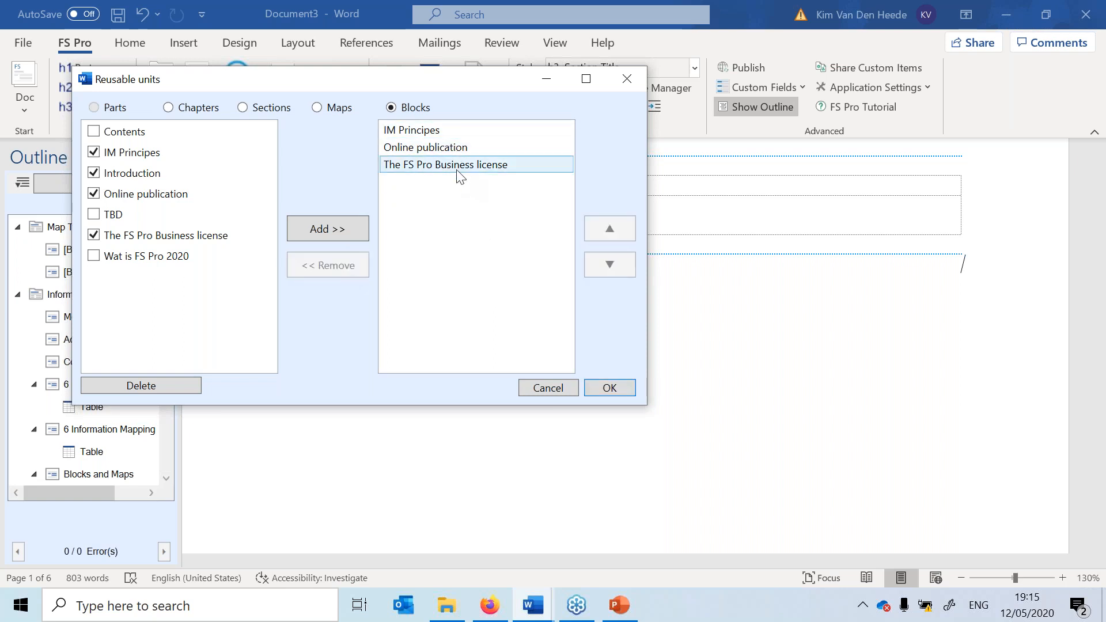
# Order the retrieval list as "The FS Pro Business license", "Online publication", "IM Principes", and insert the blocks into the document.
pyautogui.click(455, 167)
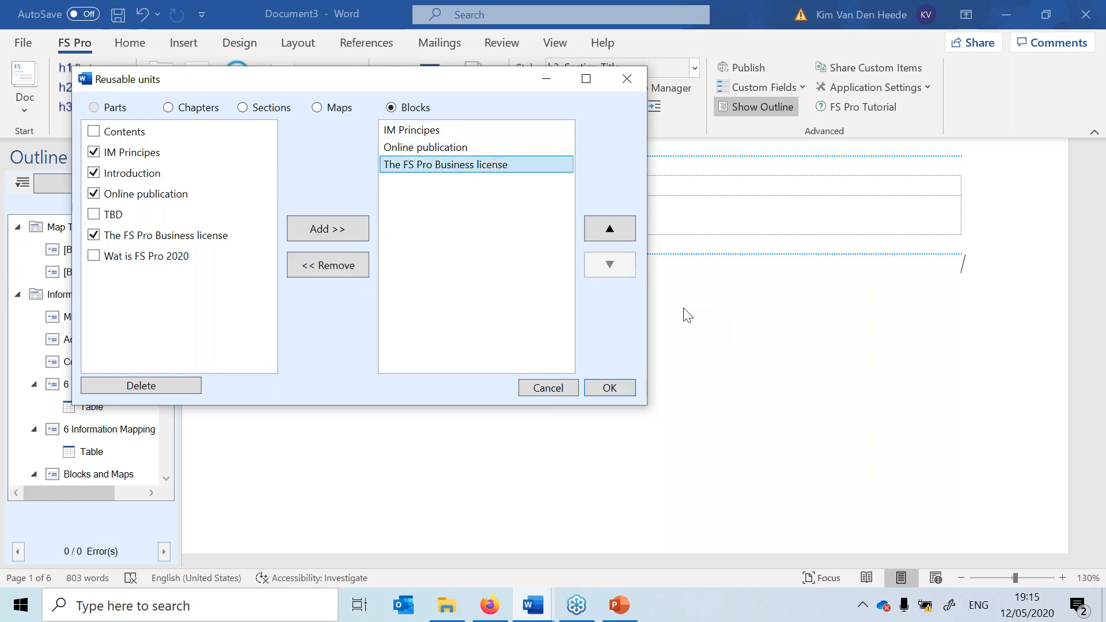
pyautogui.click(606, 228)
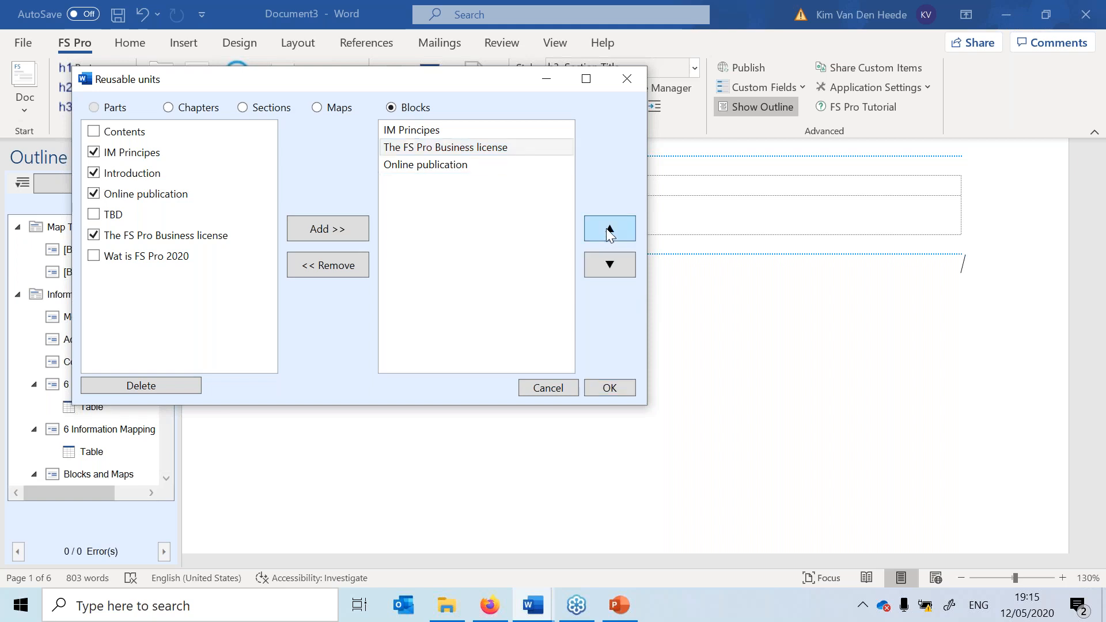
pyautogui.click(607, 230)
pyautogui.click(444, 165)
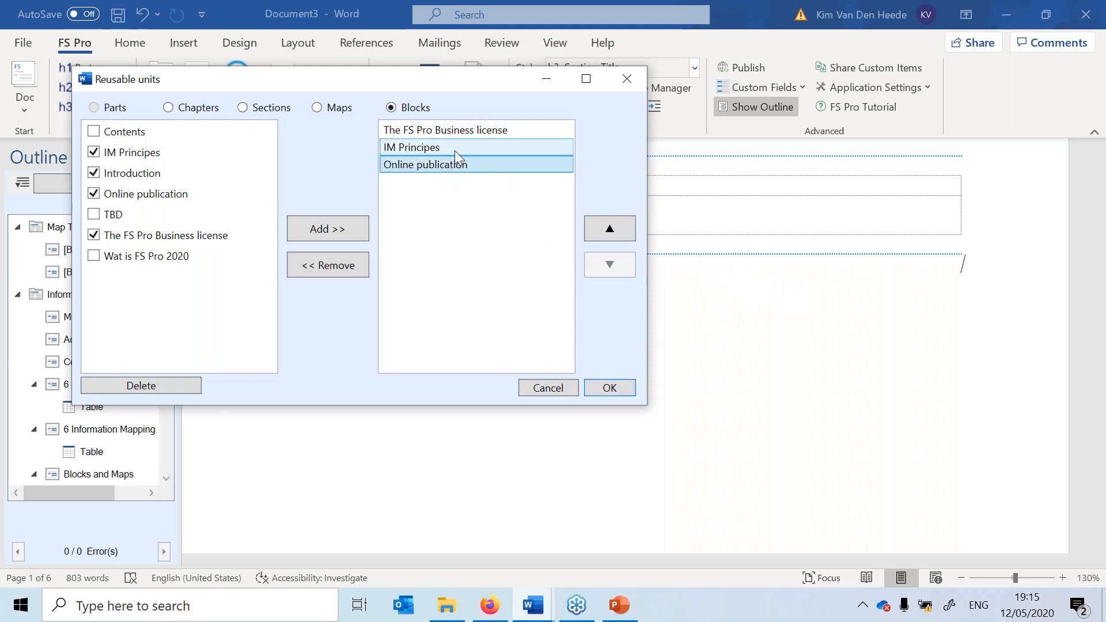
pyautogui.click(455, 150)
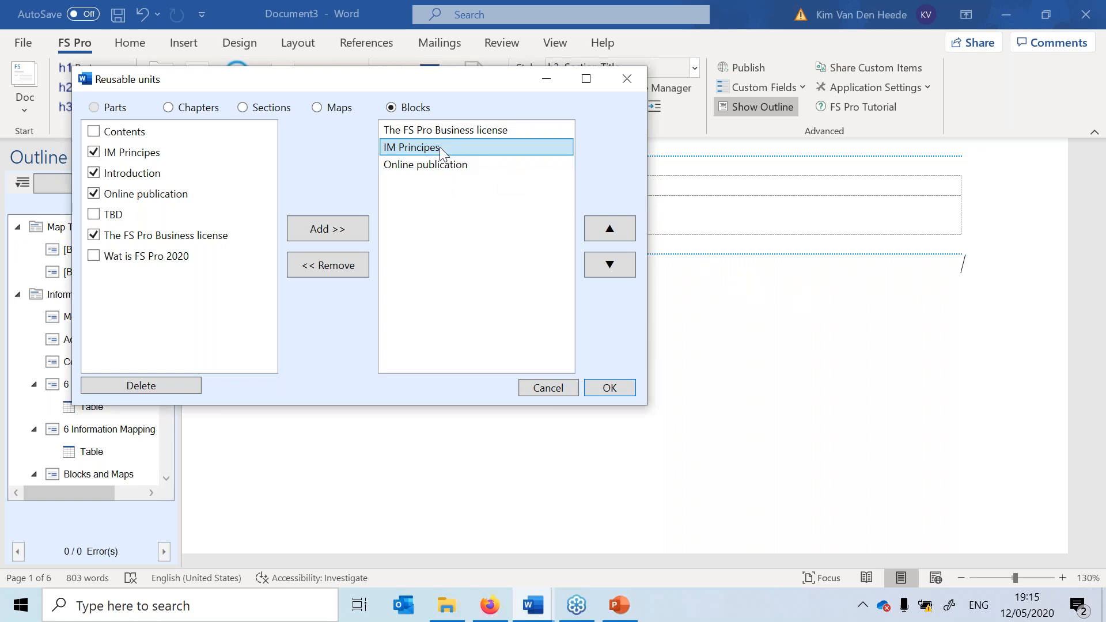
pyautogui.click(614, 265)
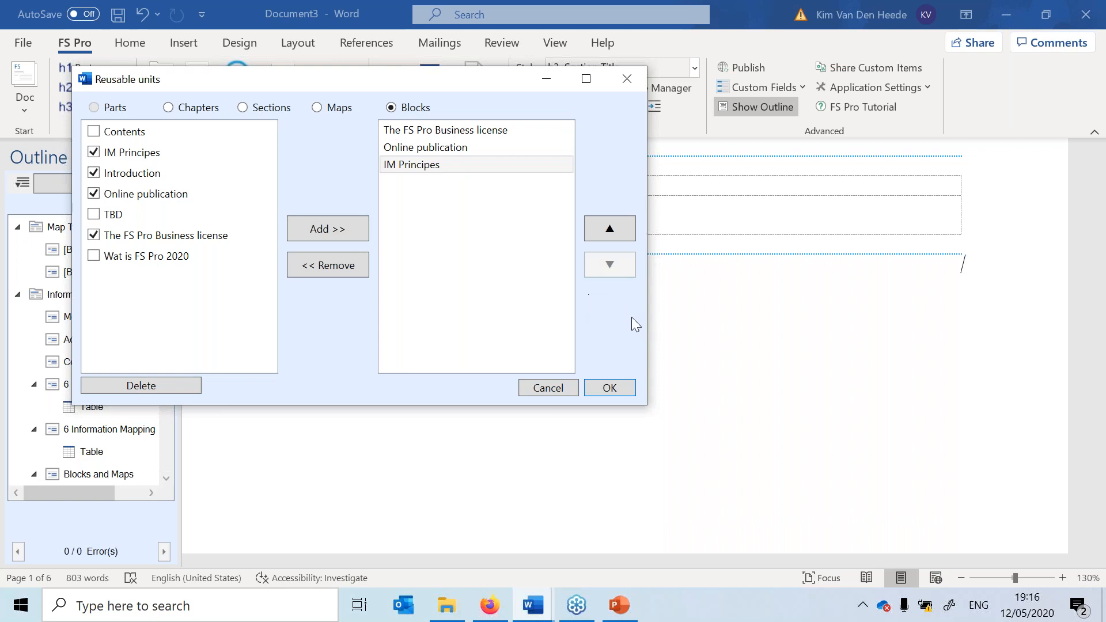
pyautogui.click(610, 388)
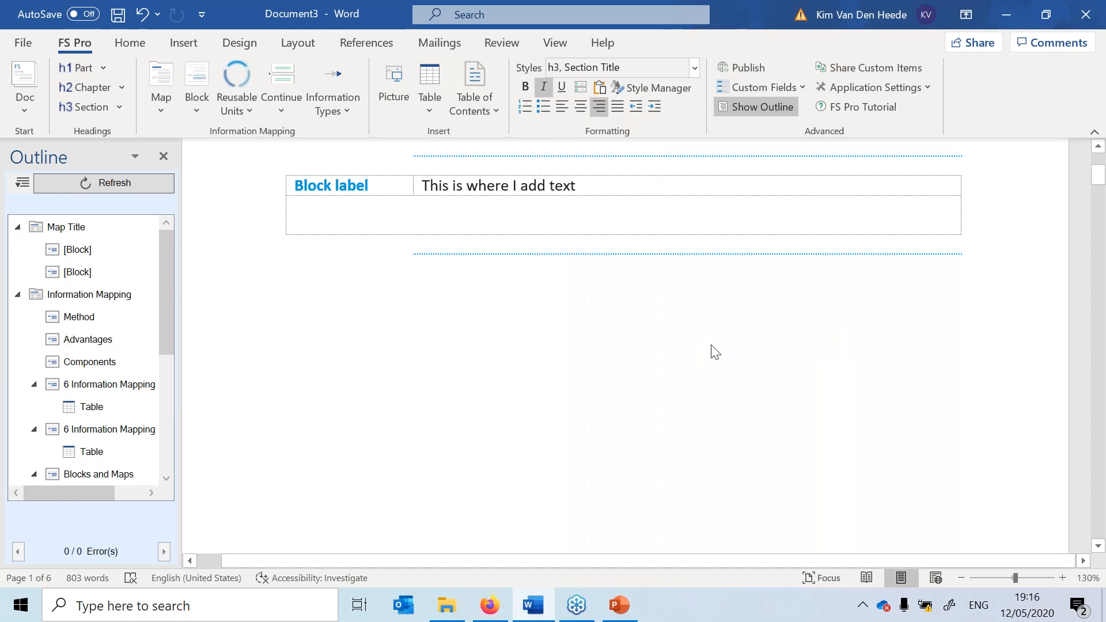
pyautogui.hotkey('ctrl', 'z')
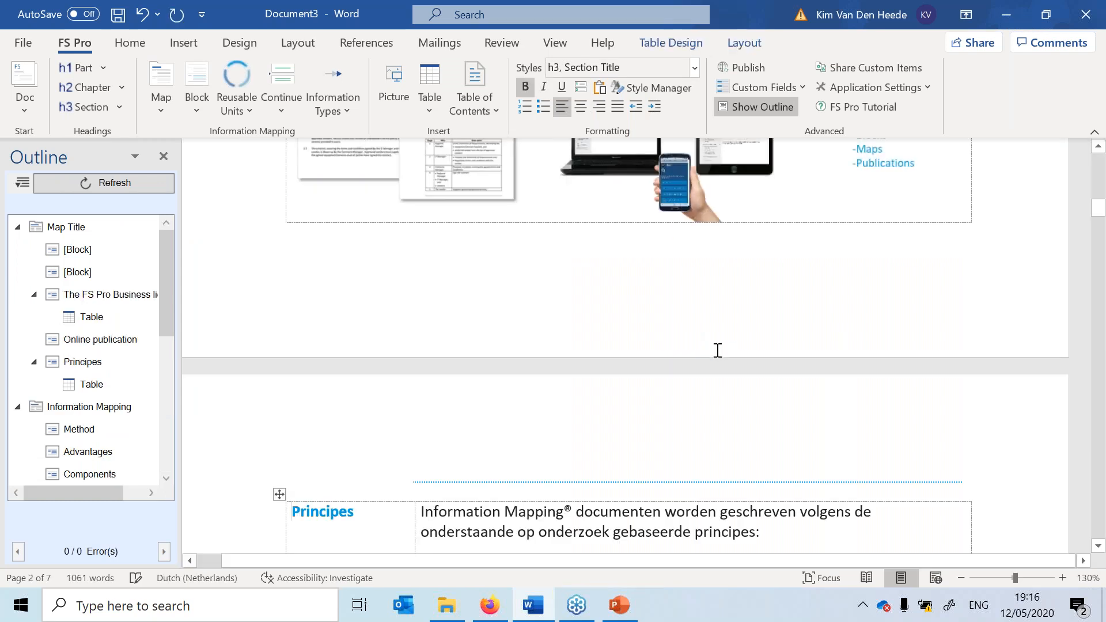
# Examine the layout of the three inserted blocks across the first two pages.
pyautogui.keyDown('ctrl'); pyautogui.scroll(-8, 718, 350); pyautogui.keyUp('ctrl')
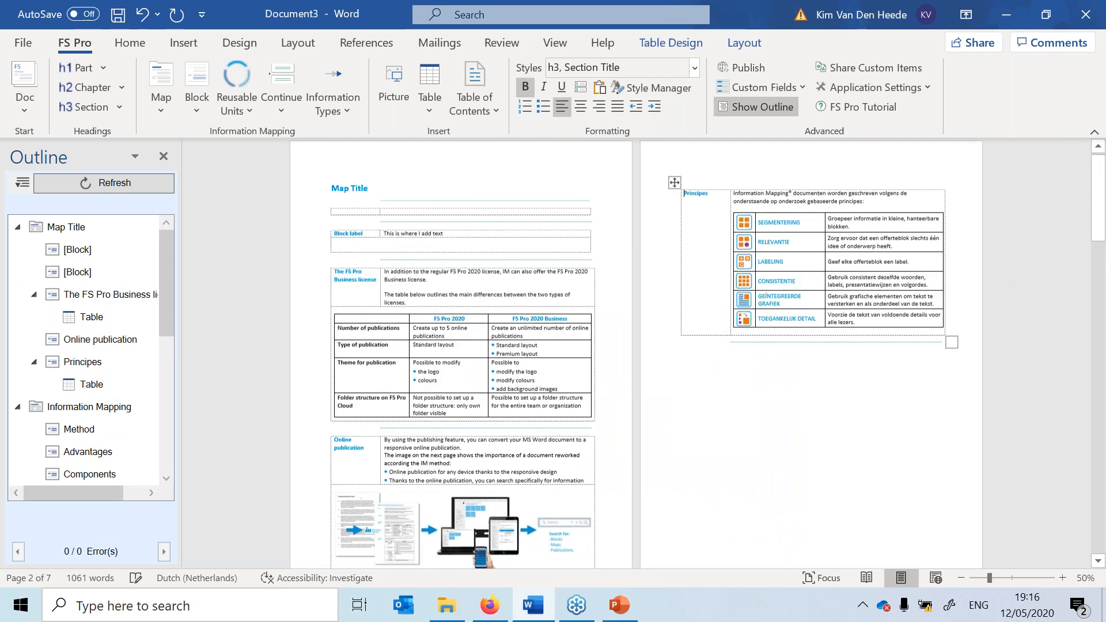
pyautogui.keyDown('ctrl'); pyautogui.scroll(1, 300, 264); pyautogui.keyUp('ctrl')
pyautogui.click(300, 264)
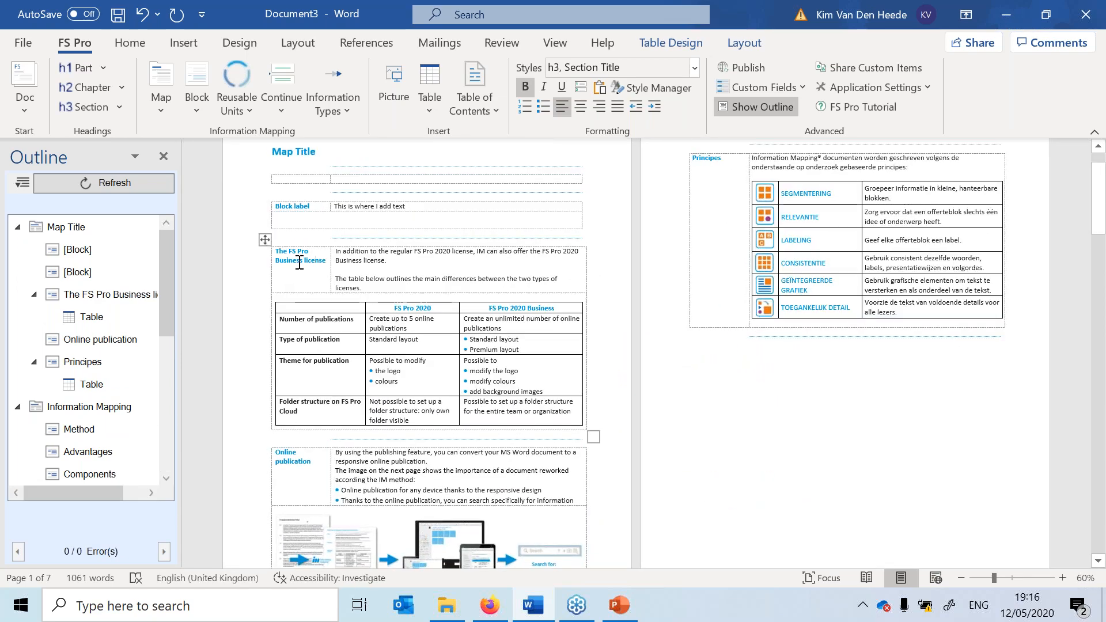
pyautogui.scroll(-1, 351, 398)
pyautogui.click(301, 414)
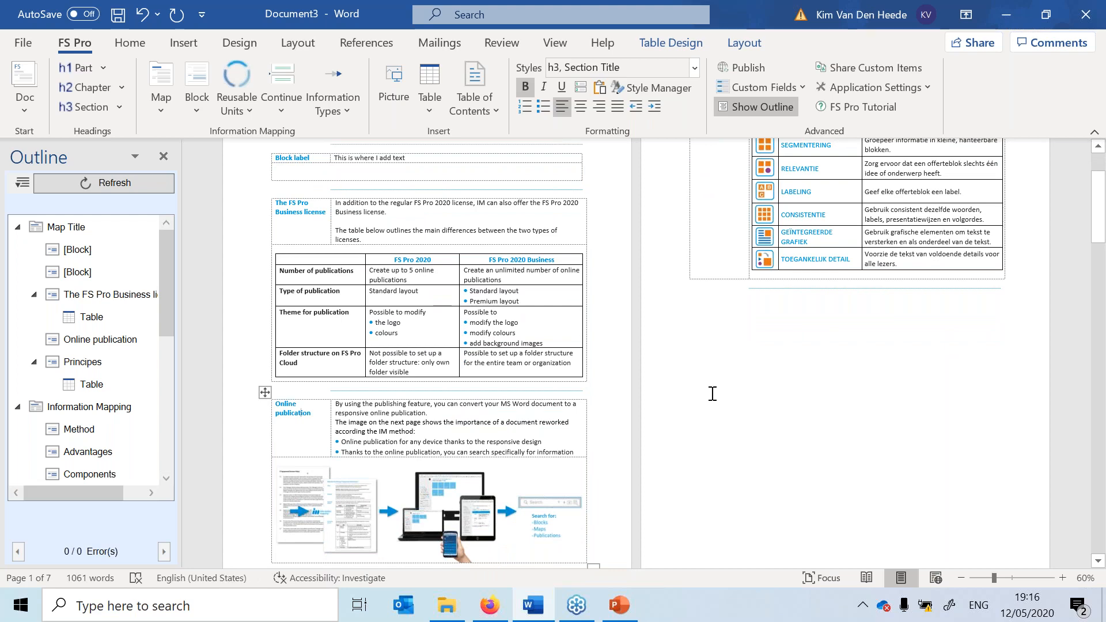
pyautogui.scroll(3, 713, 394)
pyautogui.scroll(-2, 713, 394)
pyautogui.scroll(2, 711, 391)
pyautogui.click(705, 211)
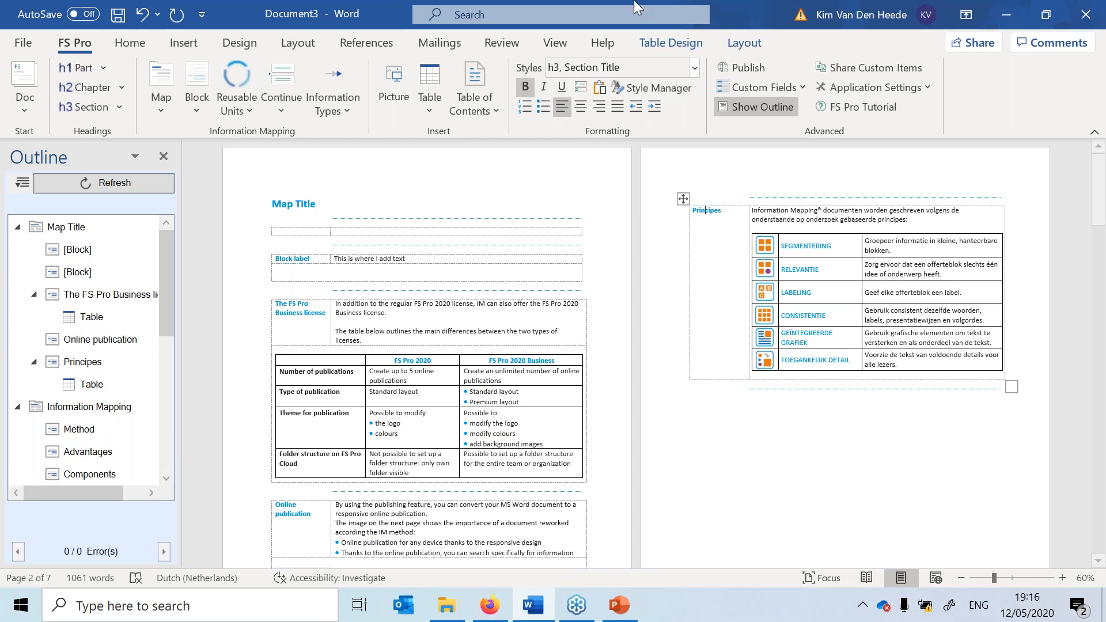
# Insert a Continue Page break on the line directly above the "Online publication" block.
pyautogui.click(292, 110)
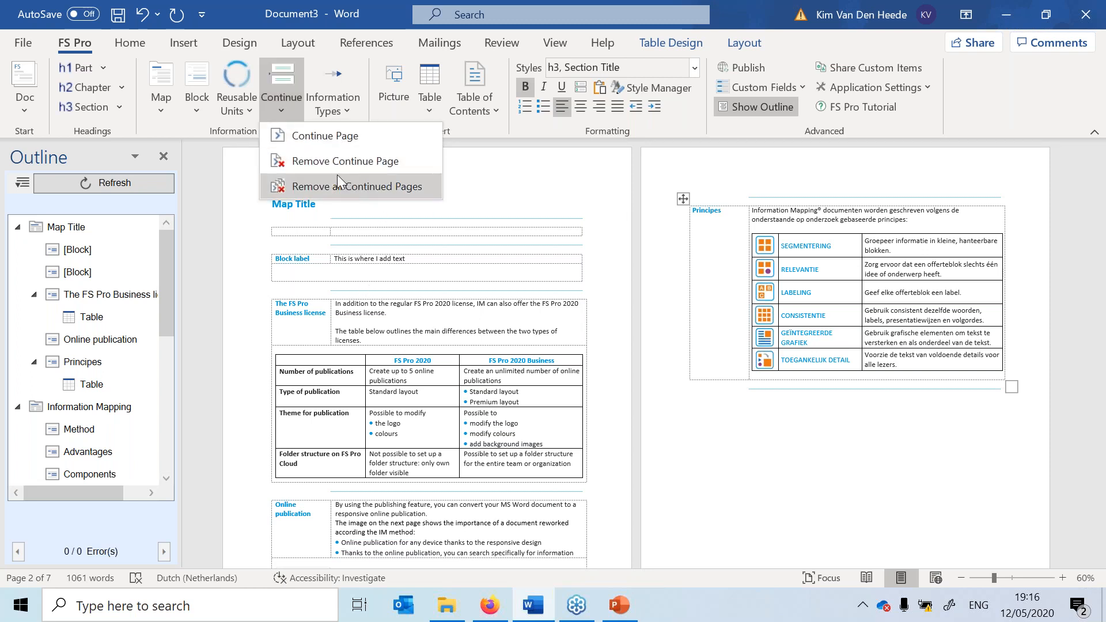
pyautogui.scroll(-3, 464, 277)
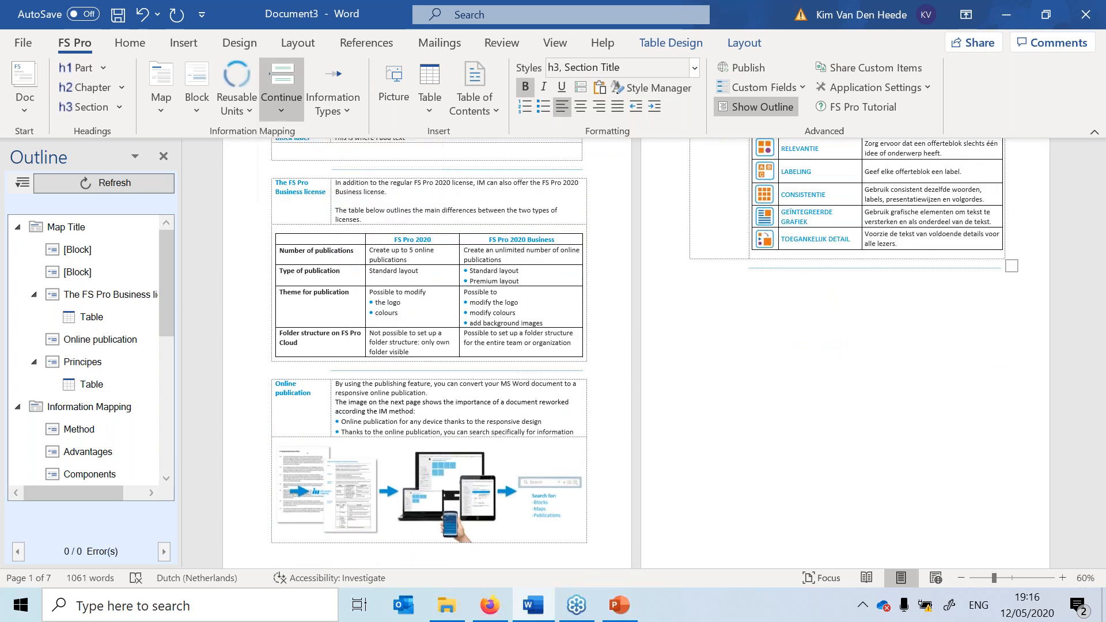
pyautogui.click(526, 373)
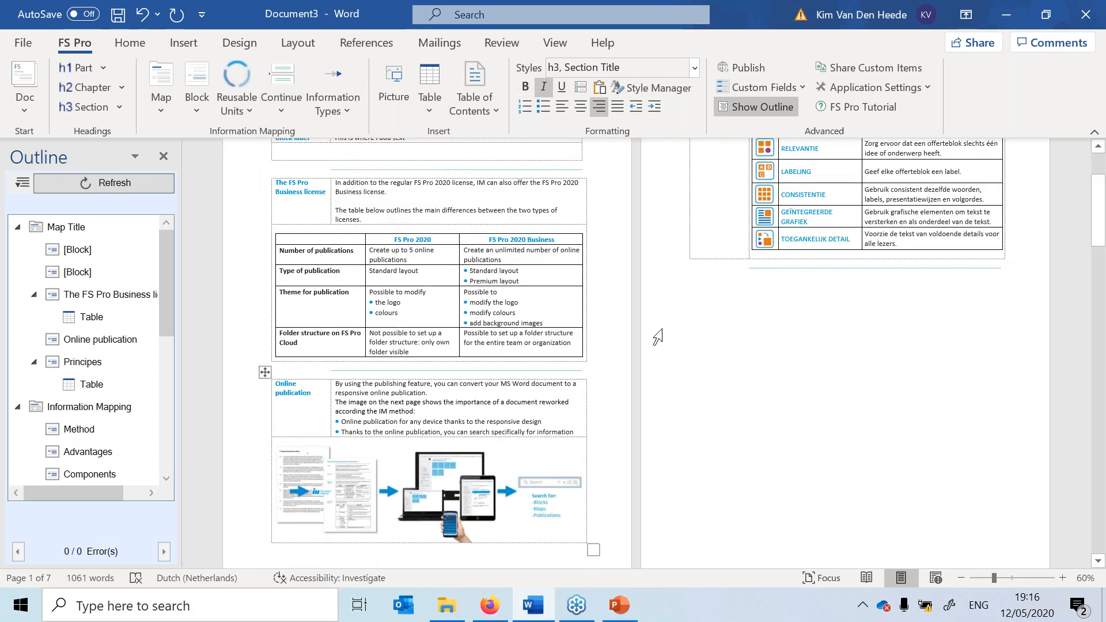
pyautogui.click(298, 112)
pyautogui.click(314, 138)
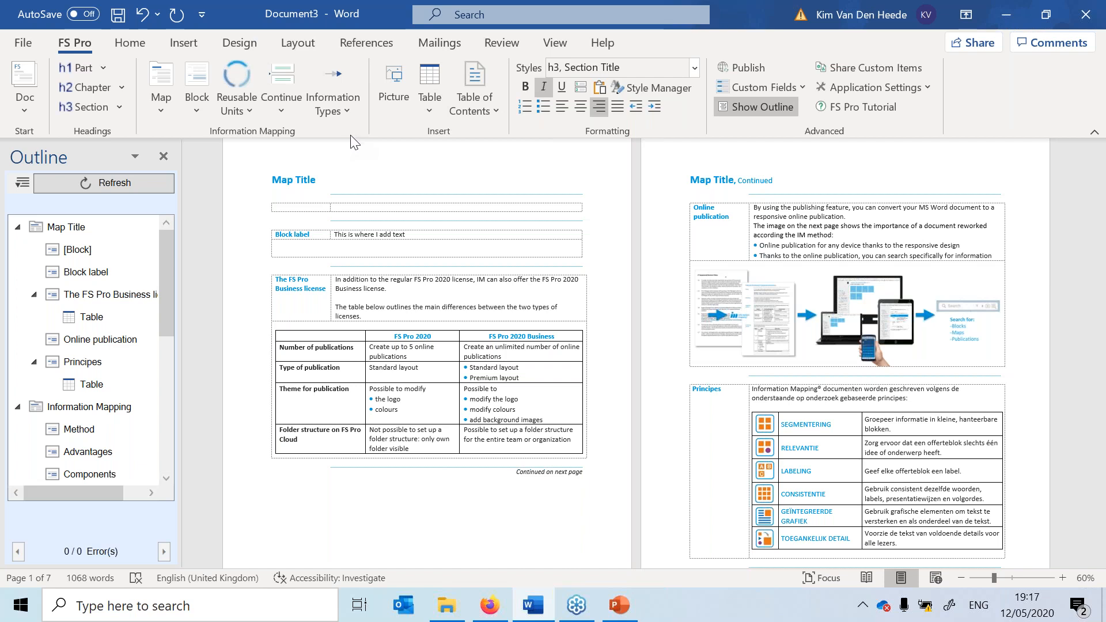
# Insert a Process Stage/Description table into the content area of the empty block below the map title.
pyautogui.rightClick(398, 207)
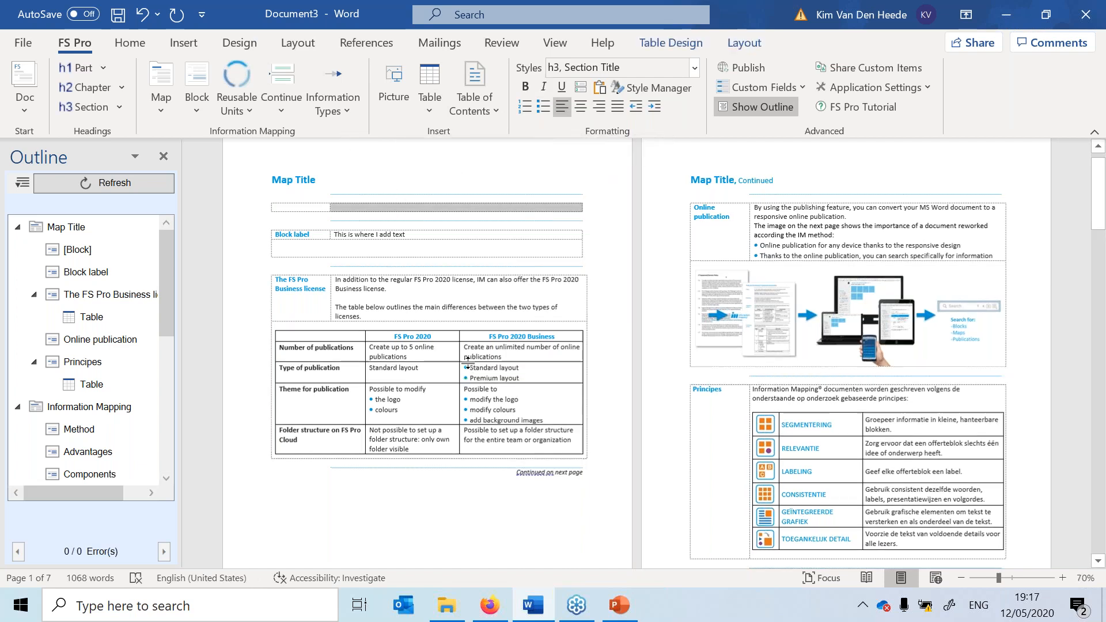
pyautogui.scroll(6, 470, 363)
pyautogui.scroll(1, 476, 355)
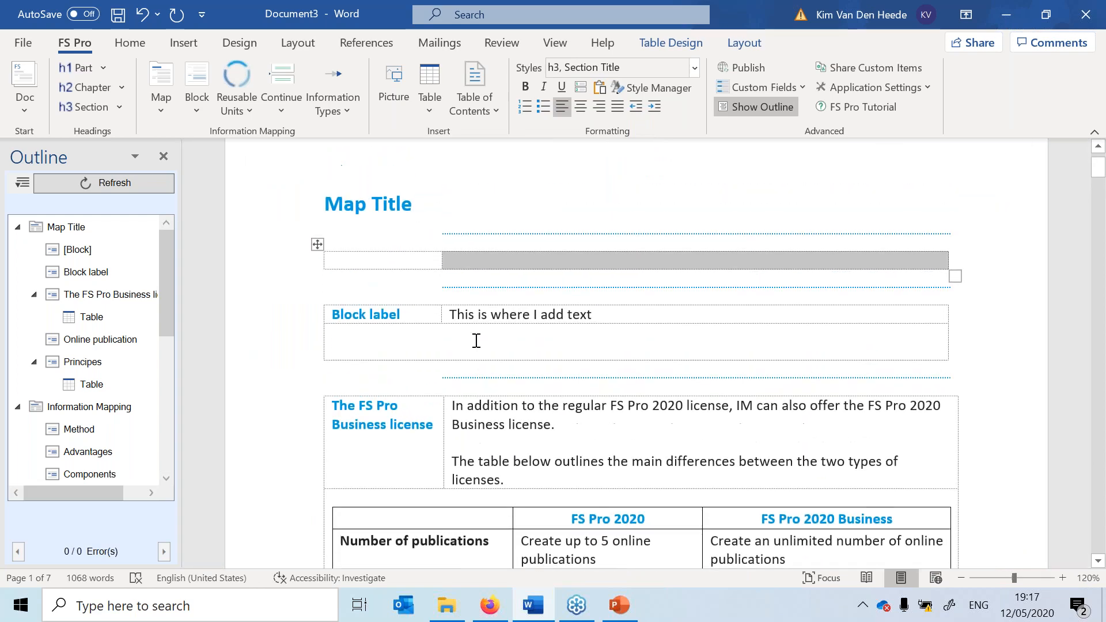
pyautogui.click(479, 261)
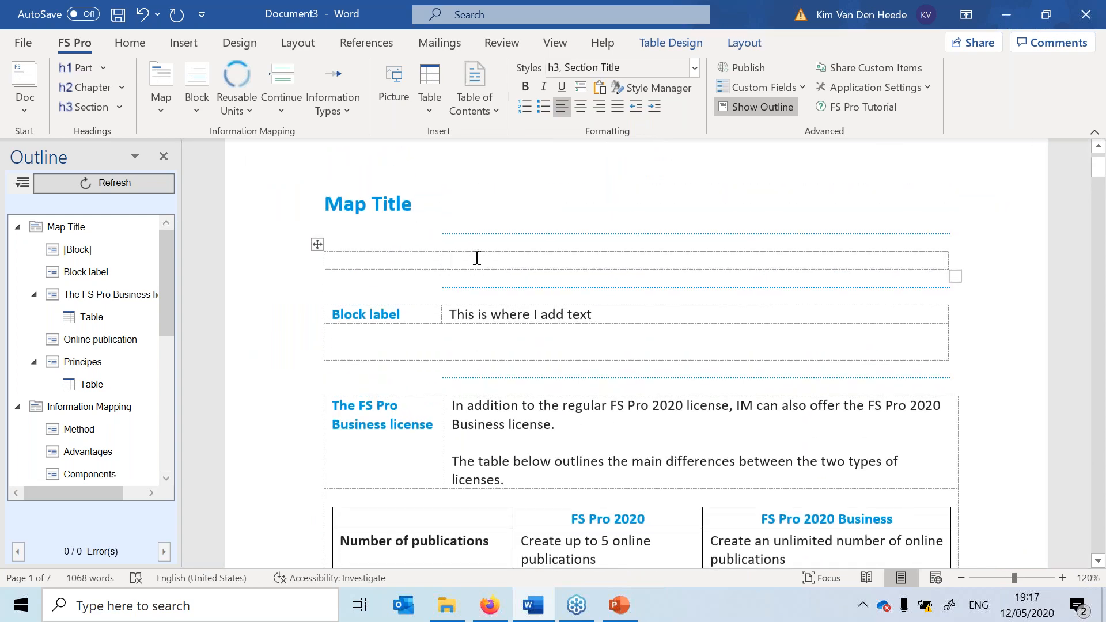
pyautogui.click(348, 109)
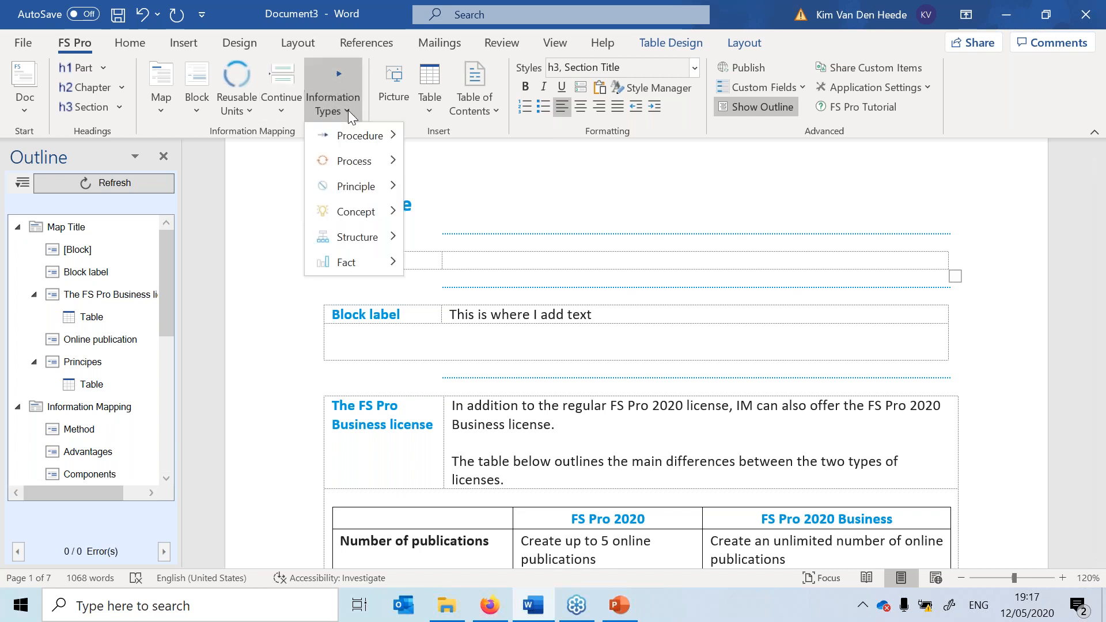
pyautogui.moveTo(366, 156)
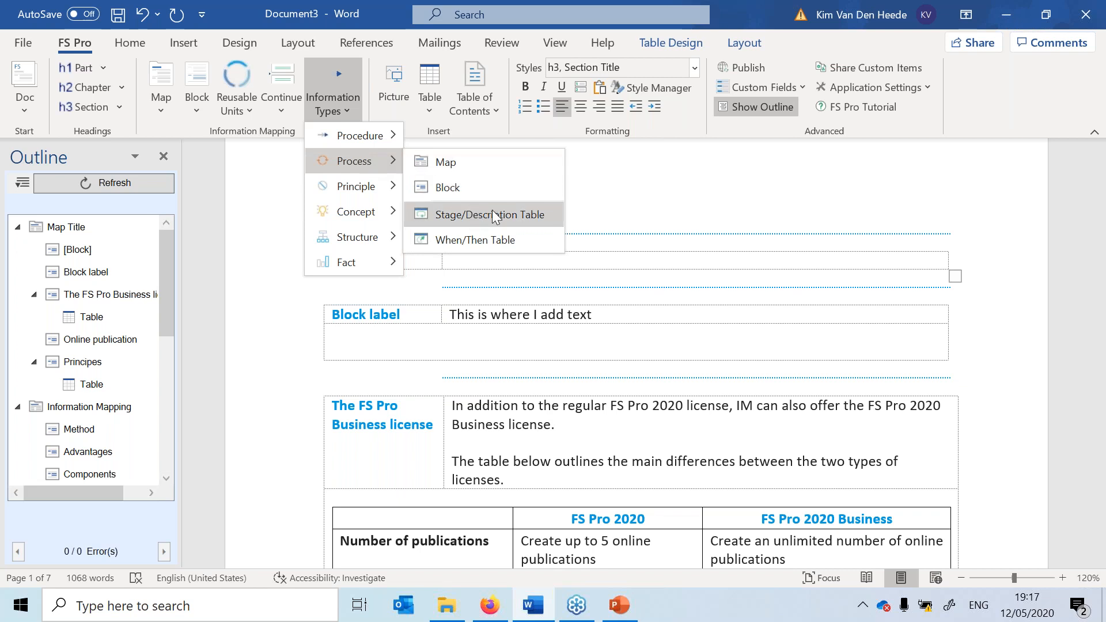
pyautogui.click(478, 216)
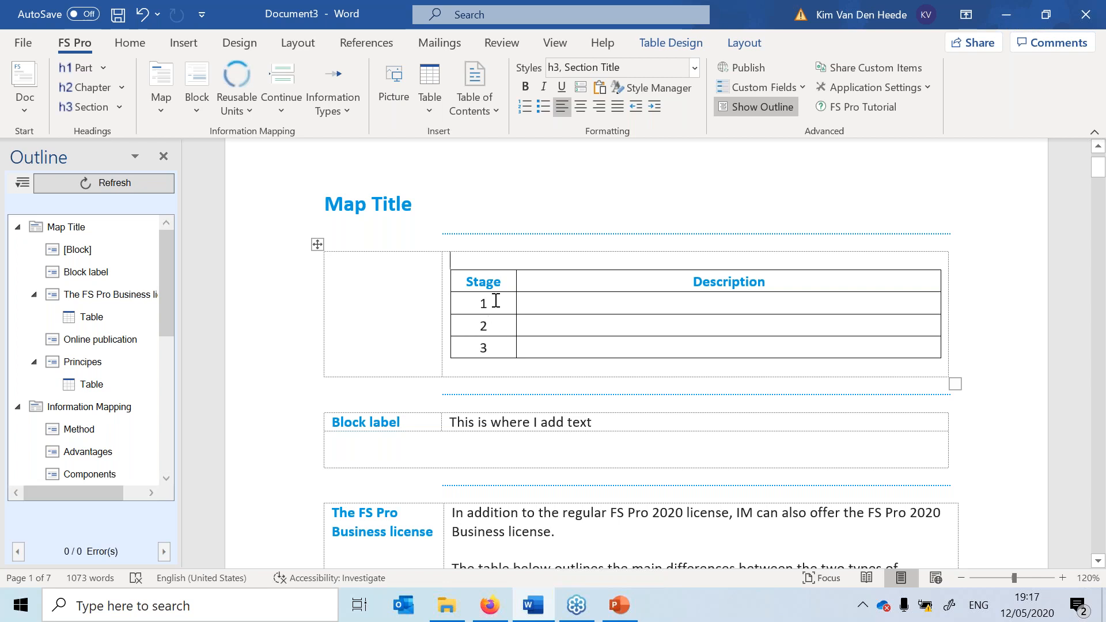
# Insert a Procedure Step/Action table below the Stage/Description table in the same block.
pyautogui.click(578, 302)
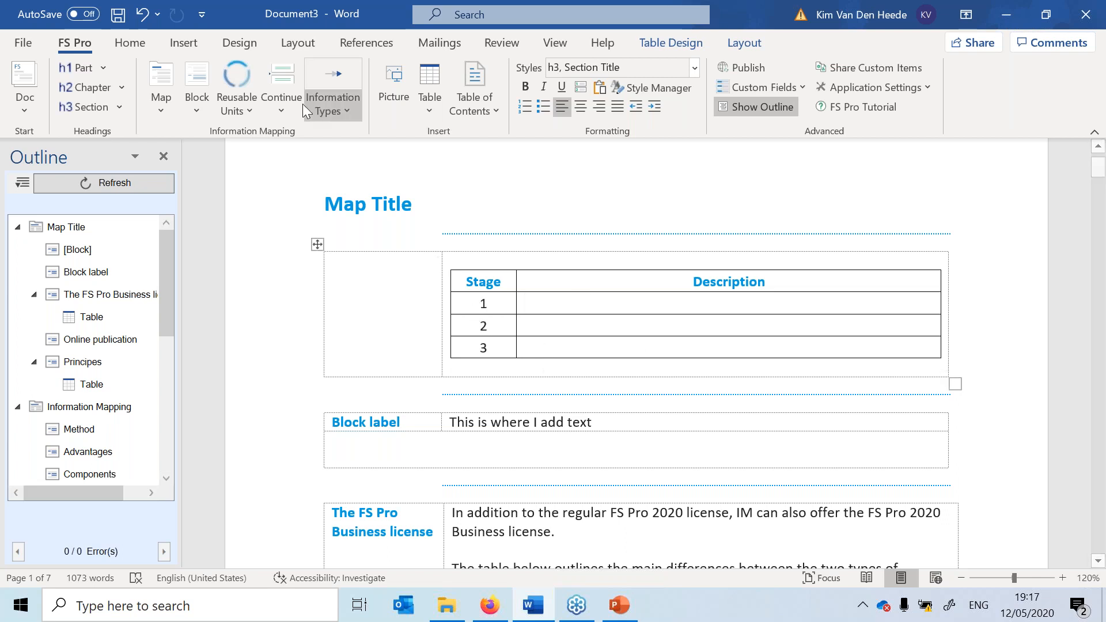
pyautogui.click(328, 113)
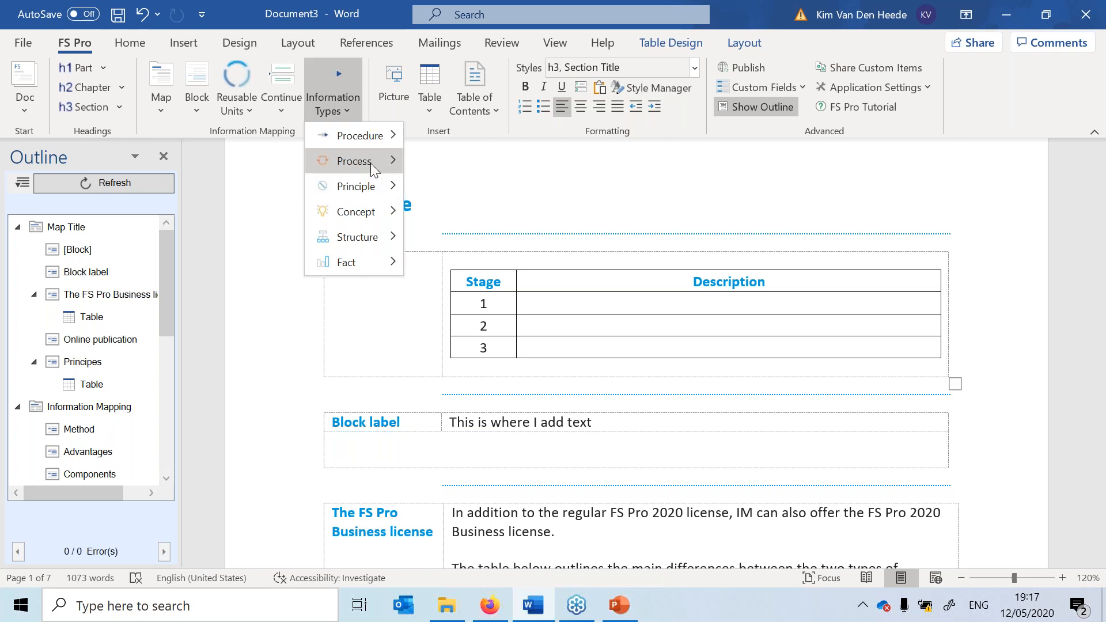
pyautogui.moveTo(369, 136)
pyautogui.click(456, 192)
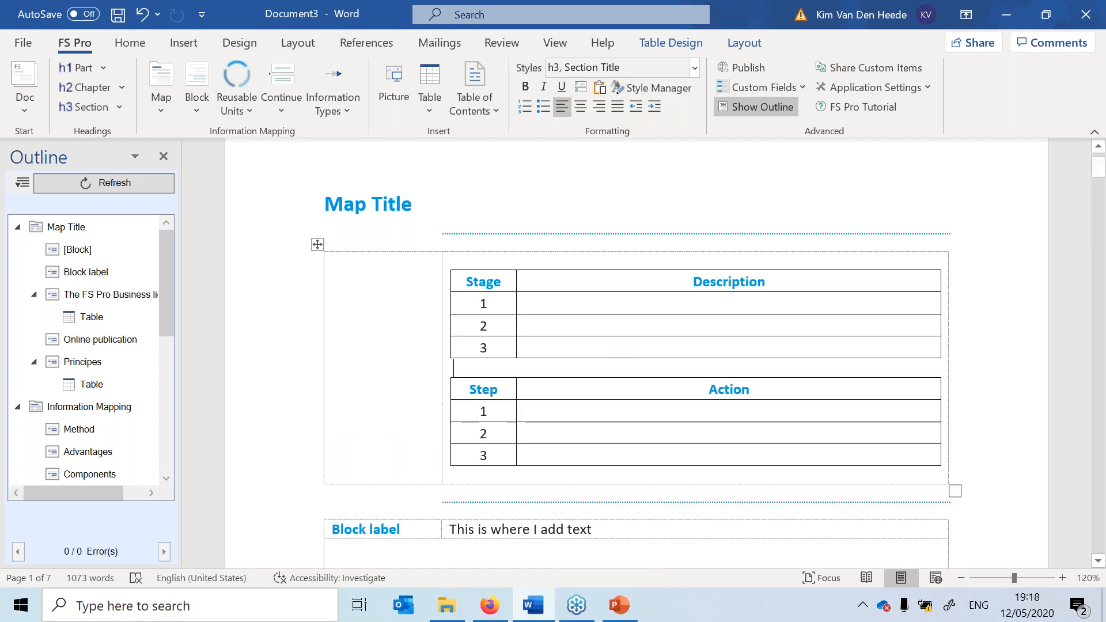
pyautogui.click(505, 416)
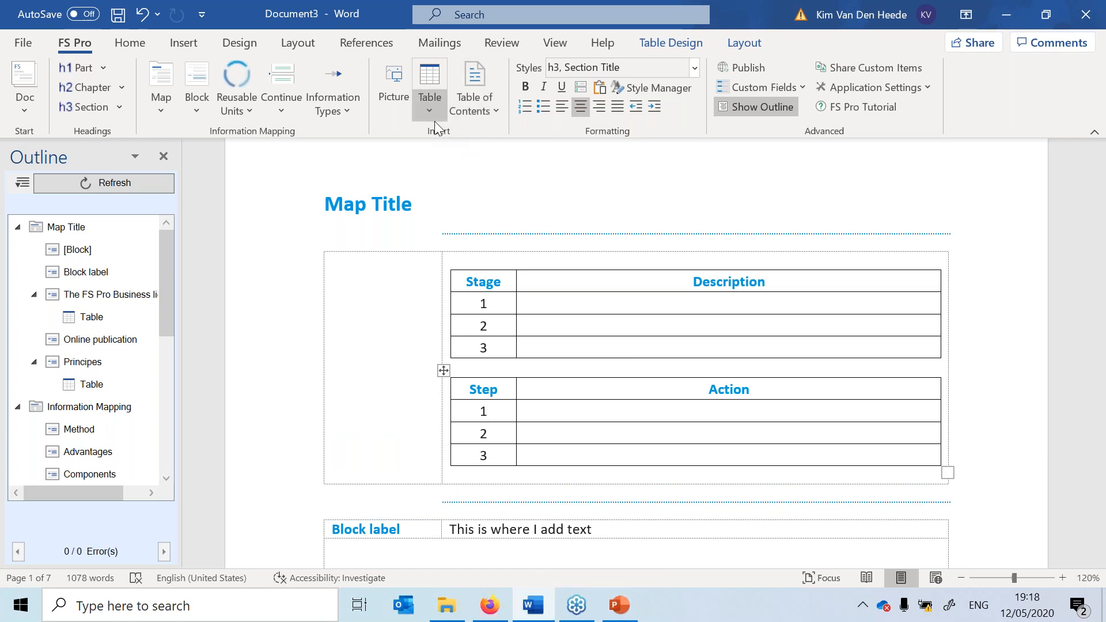
pyautogui.click(185, 44)
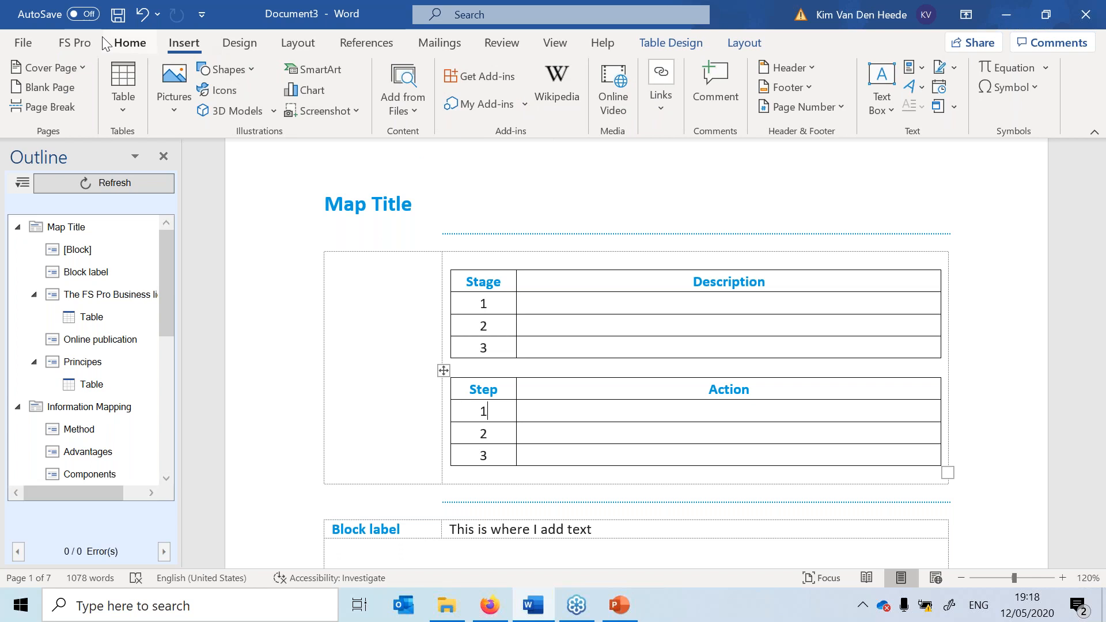
pyautogui.click(88, 42)
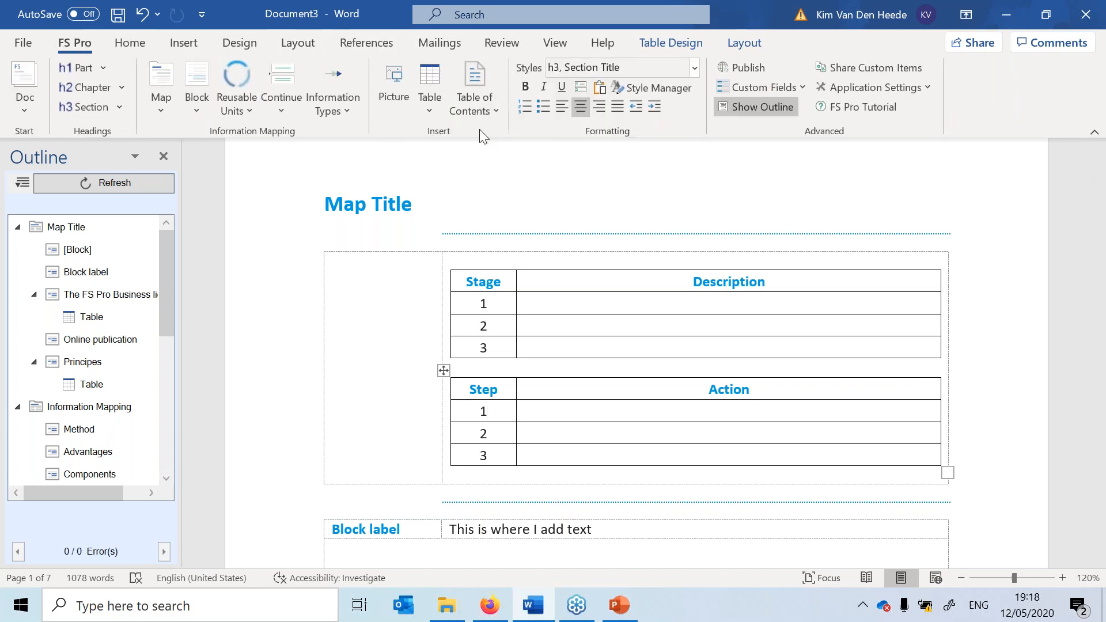
pyautogui.click(398, 88)
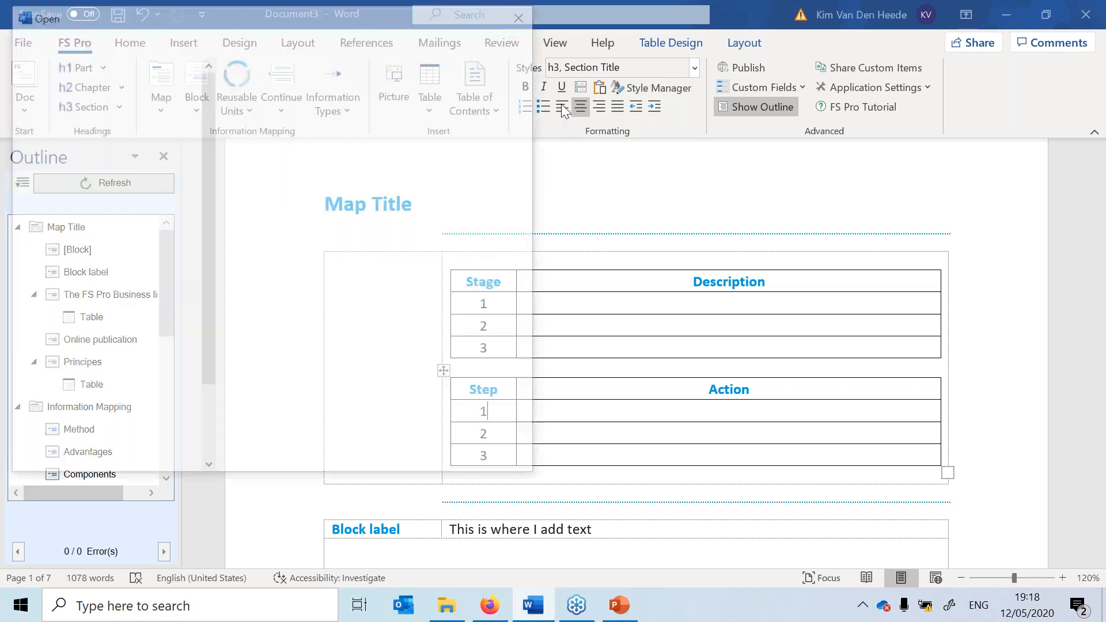
pyautogui.click(821, 13)
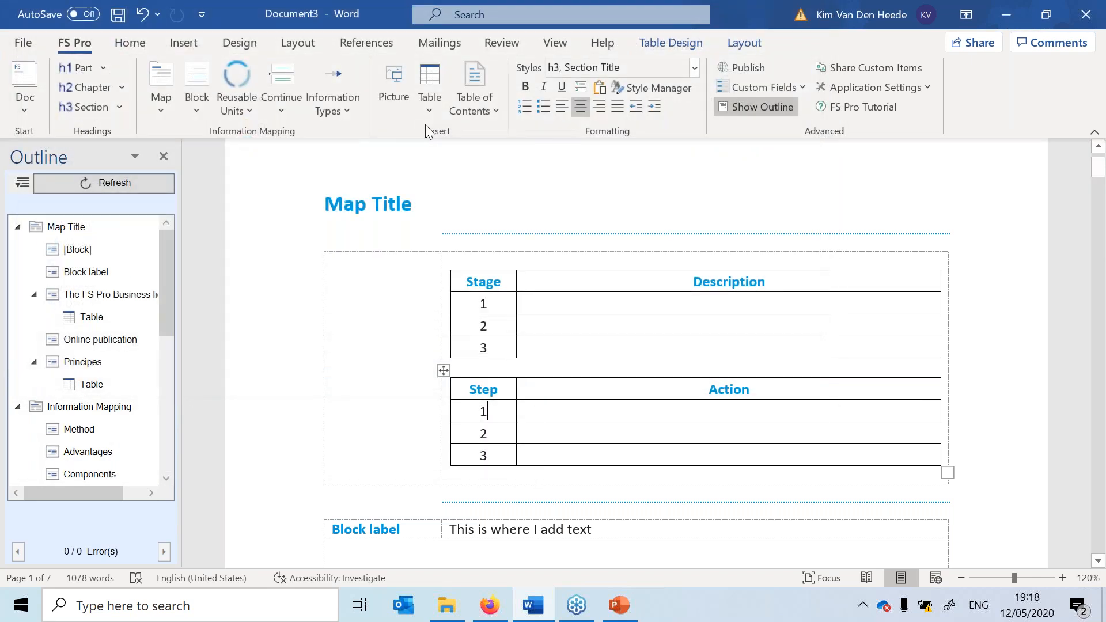
# Look over the standard and custom table options, open the Table Manager and select the standard Stage/Description table.
pyautogui.click(430, 113)
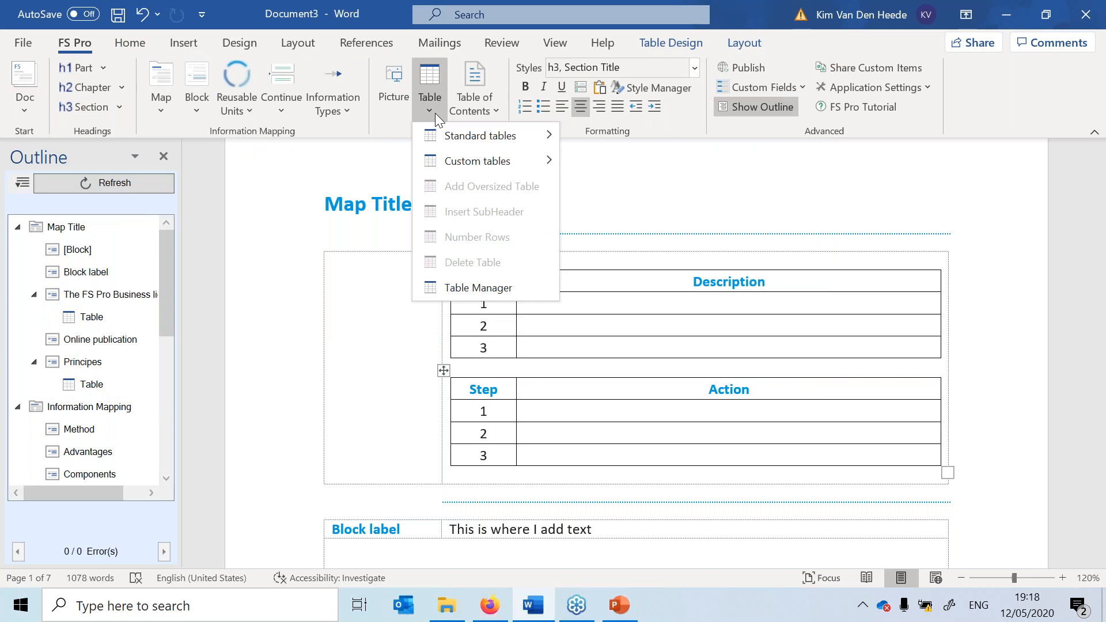
pyautogui.click(20, 107)
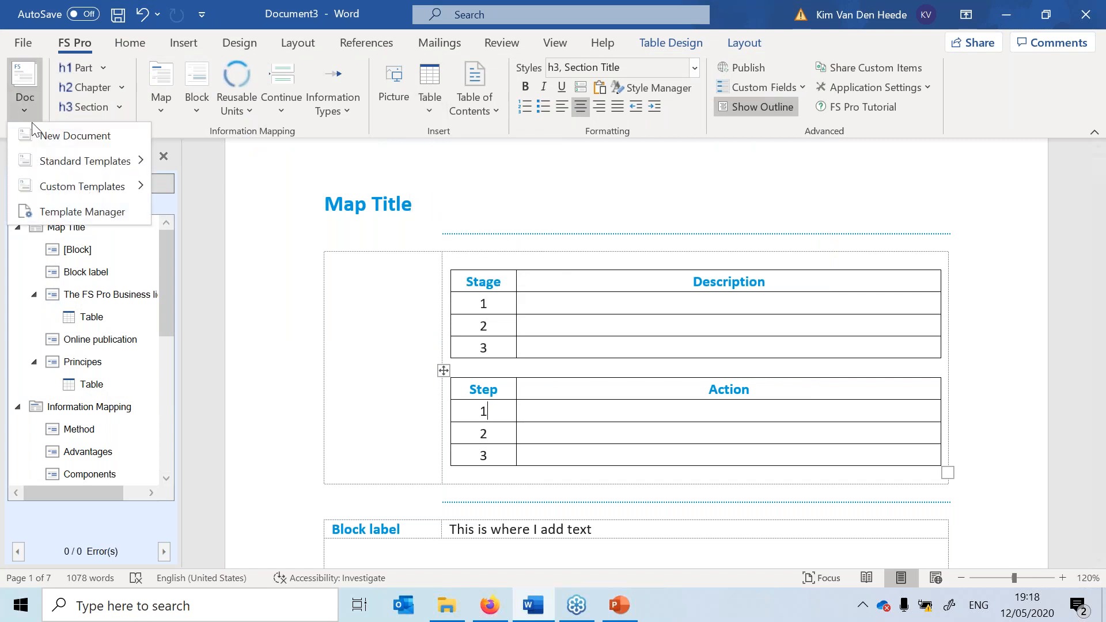
pyautogui.click(426, 109)
pyautogui.click(426, 111)
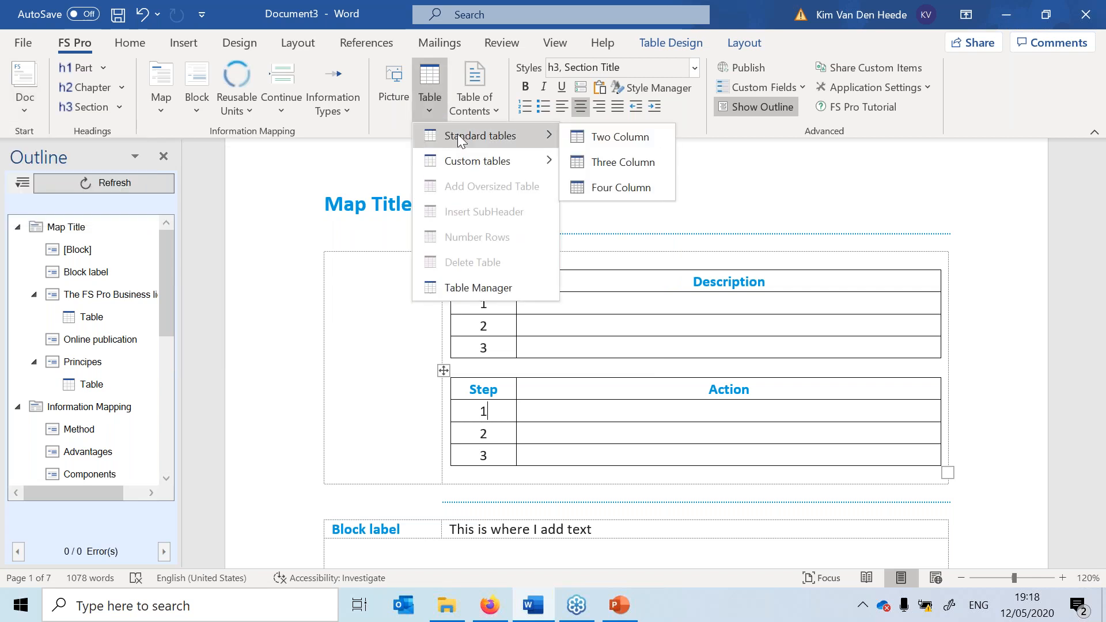
pyautogui.moveTo(474, 156)
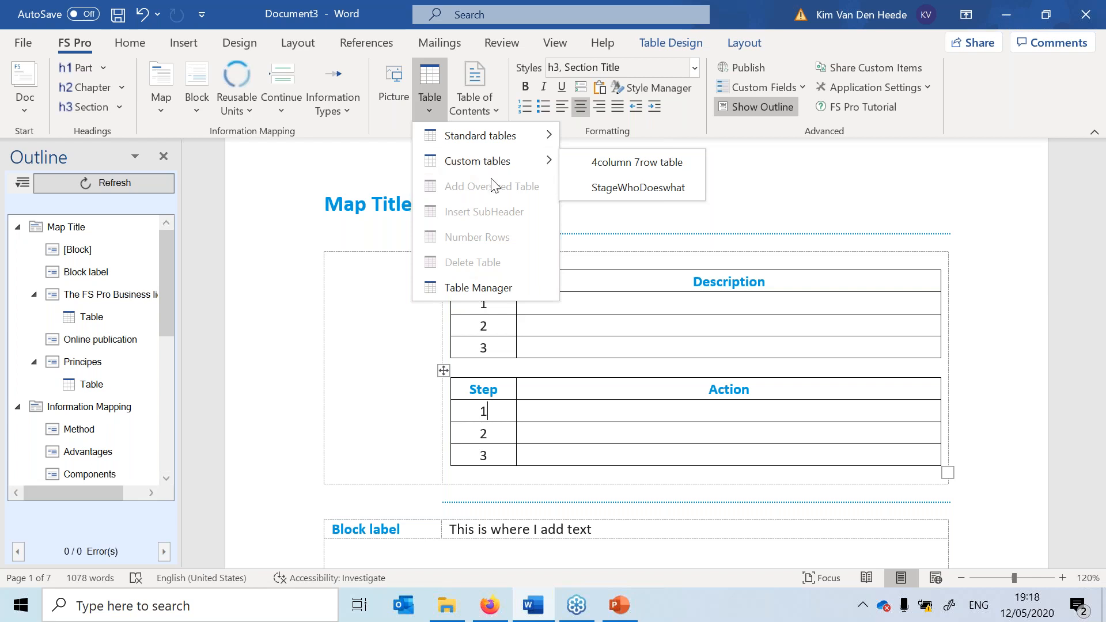
pyautogui.click(500, 288)
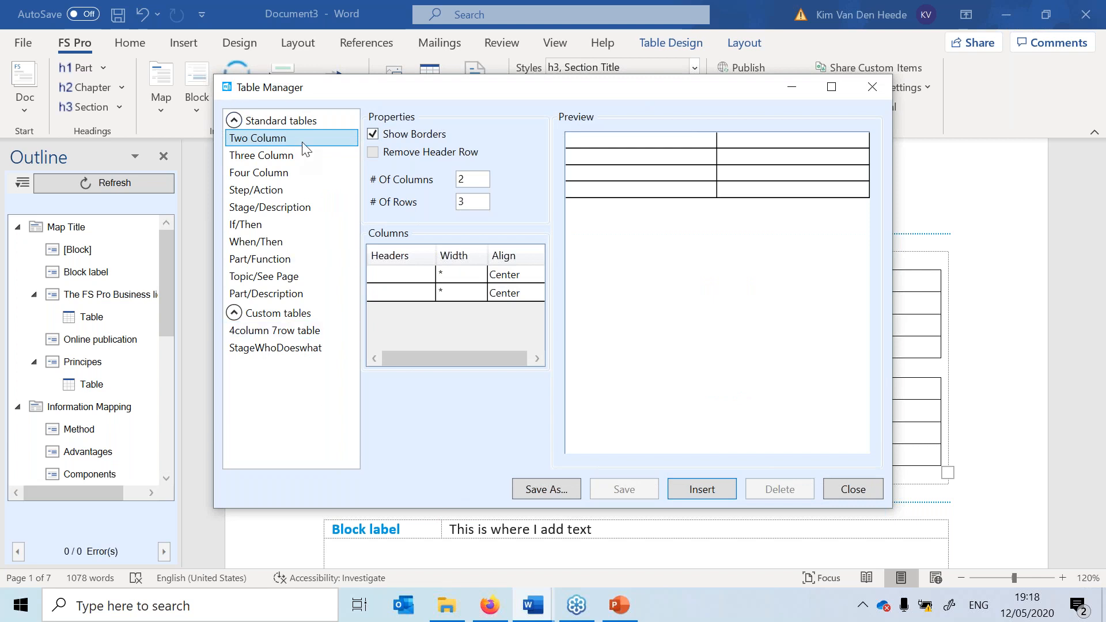
pyautogui.click(282, 189)
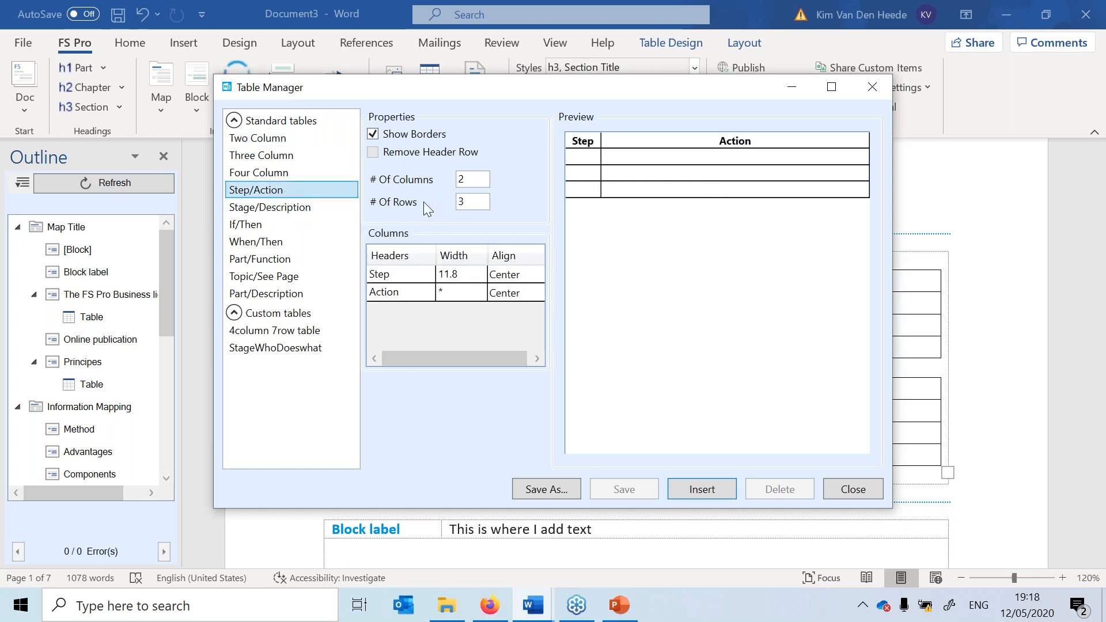
pyautogui.click(309, 210)
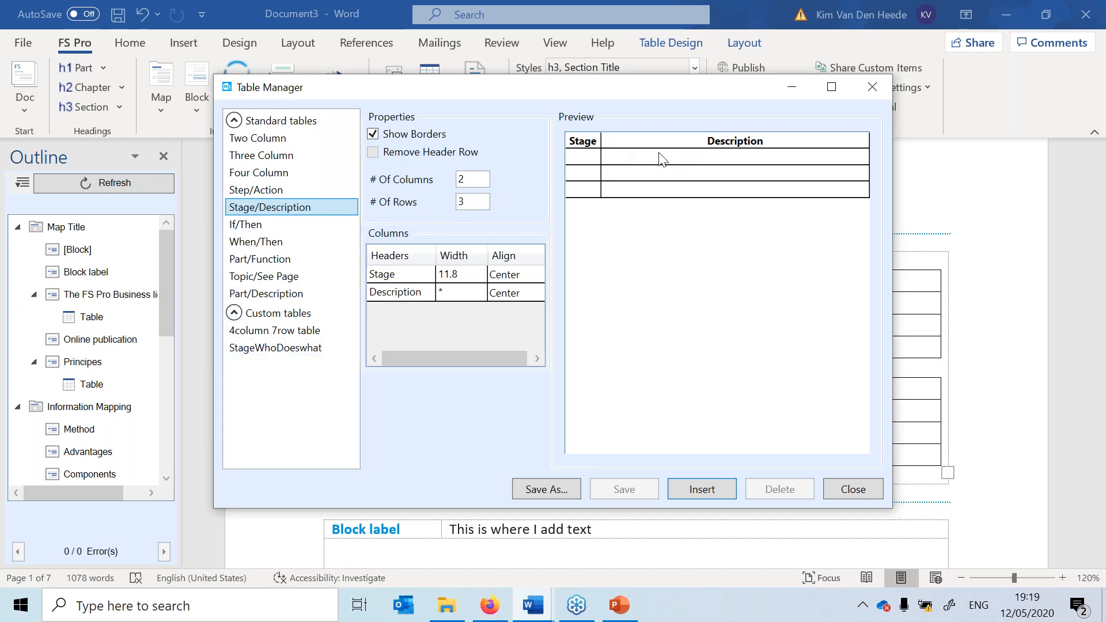
# Set the number of columns of the Stage/Description table to 3.
pyautogui.click(474, 183)
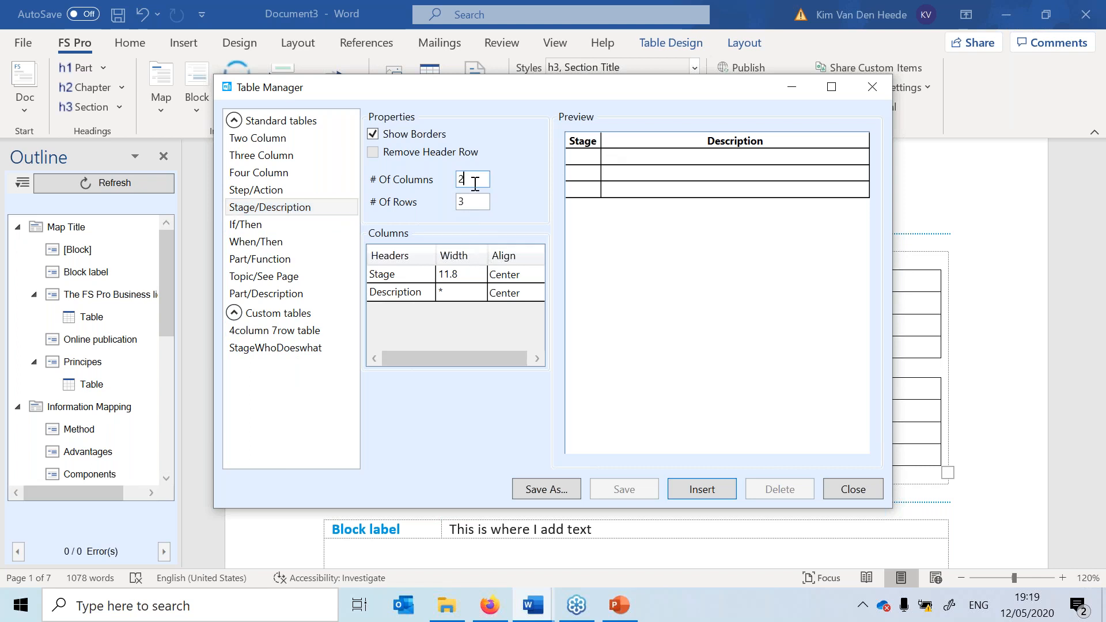
pyautogui.press('BackSpace')
pyautogui.write('3')
pyautogui.click(473, 292)
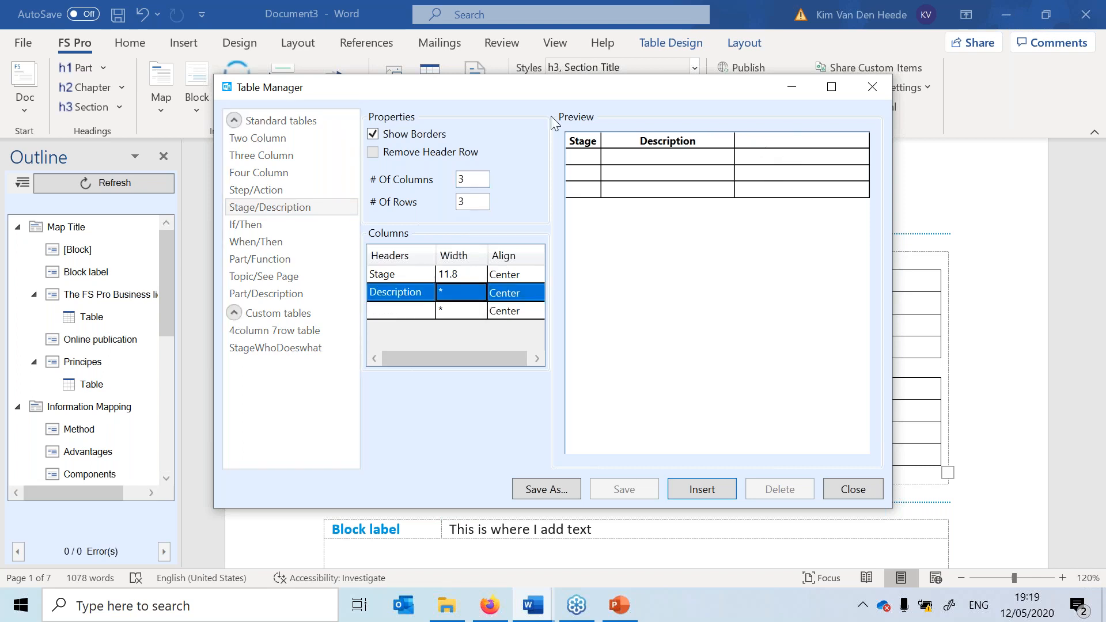
# Rename the header of the table's second column to "Who".
pyautogui.click(387, 292)
pyautogui.press('BackSpace')
pyautogui.press('BackSpace')
pyautogui.press('BackSpace')
pyautogui.press('Delete')
pyautogui.press('Delete')
pyautogui.press('Delete')
pyautogui.press('Delete')
pyautogui.press('Delete')
pyautogui.press('Delete')
pyautogui.press('Delete')
pyautogui.press('Delete')
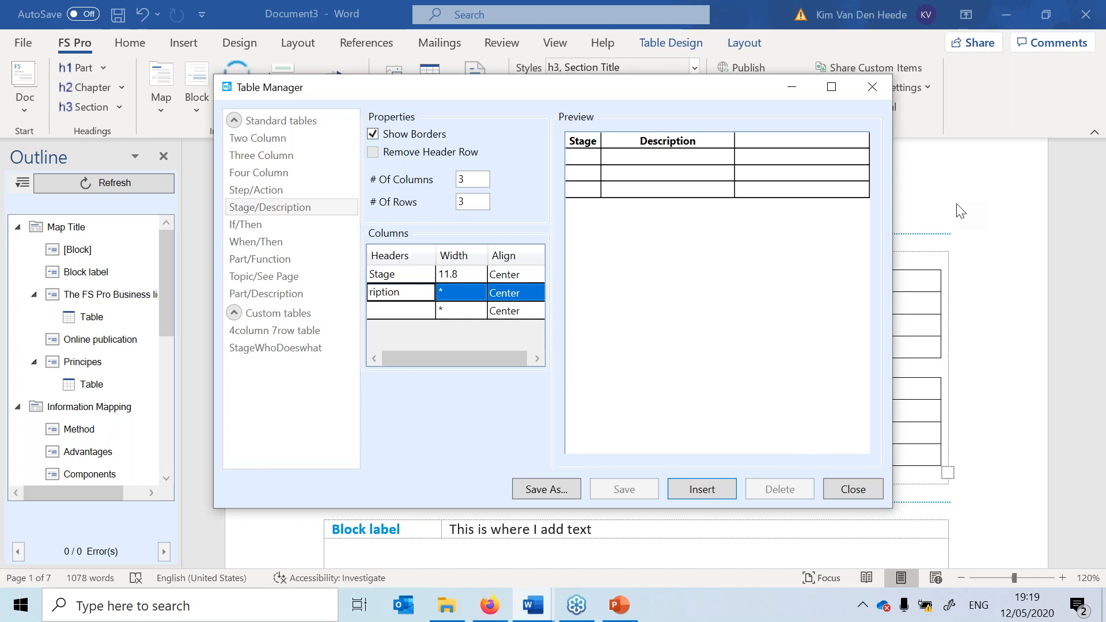
pyautogui.write('WHO')
pyautogui.press('BackSpace')
pyautogui.press('BackSpace')
pyautogui.write('ho')
# Name the header of the new third column "Description".
pyautogui.click(406, 312)
pyautogui.write('Des')
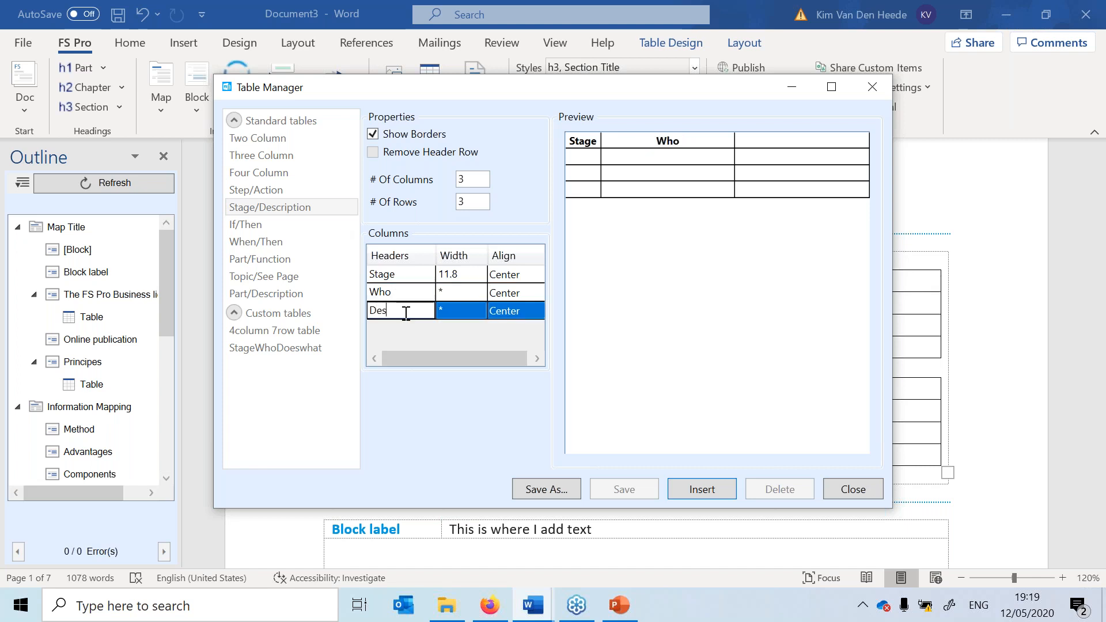
pyautogui.write('cription')
pyautogui.click(487, 294)
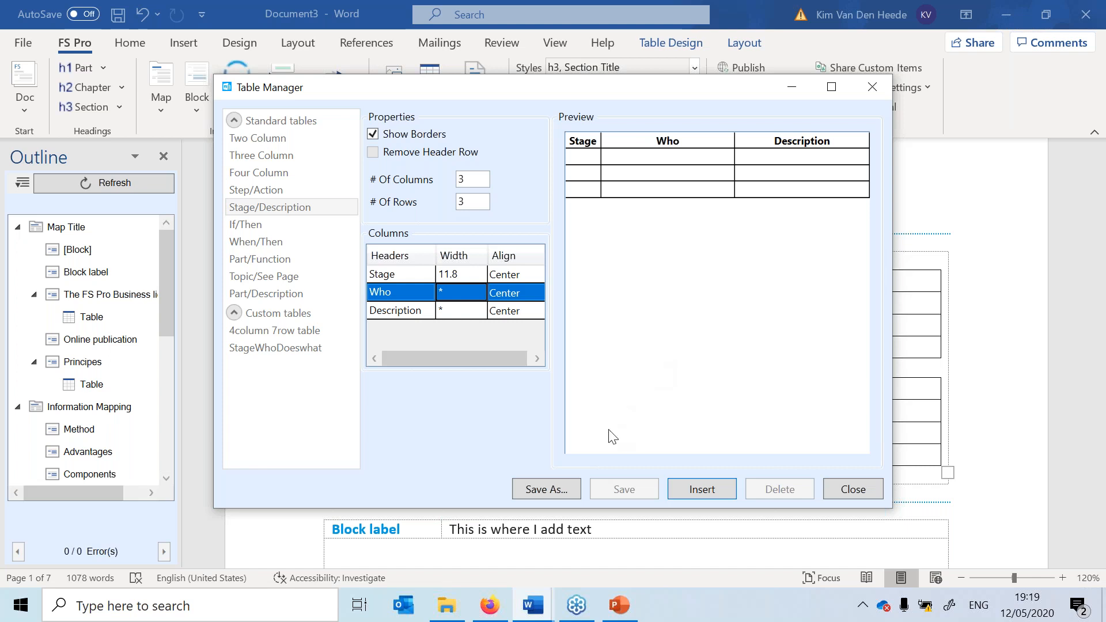
# Save the modified table as a custom table named "stagewhodescription" and close the Table Manager.
pyautogui.click(546, 489)
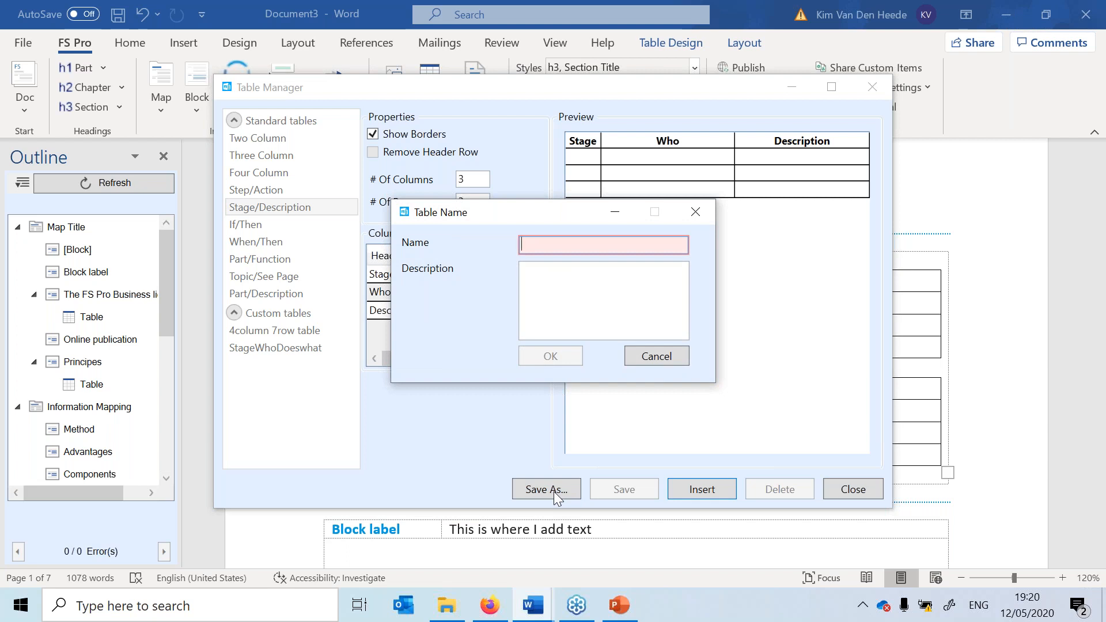
pyautogui.write('stage whodescription')
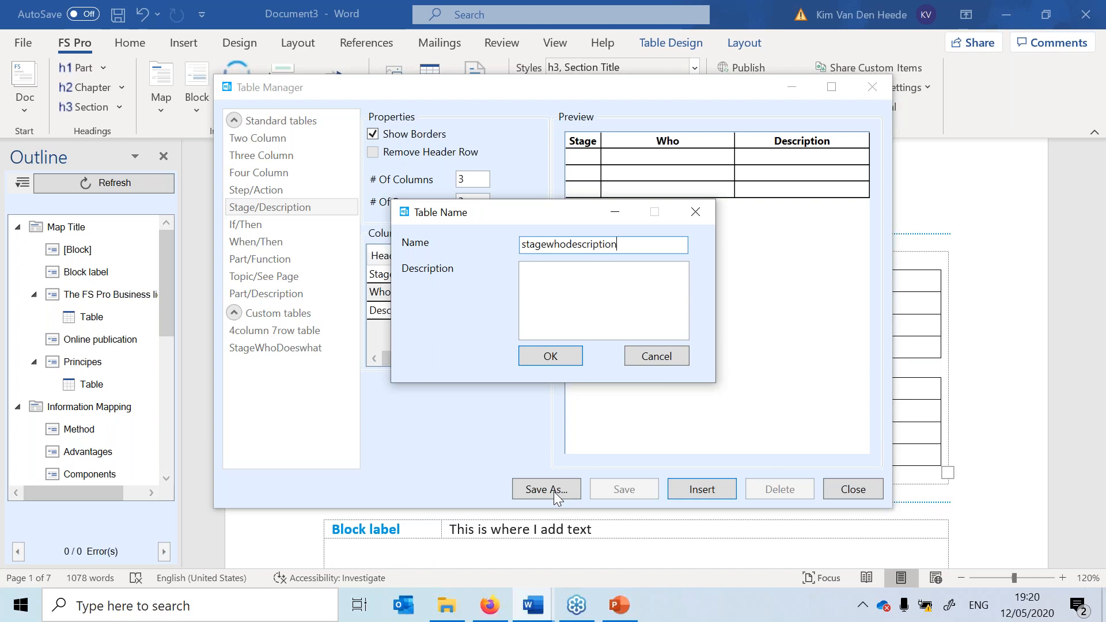
pyautogui.click(550, 355)
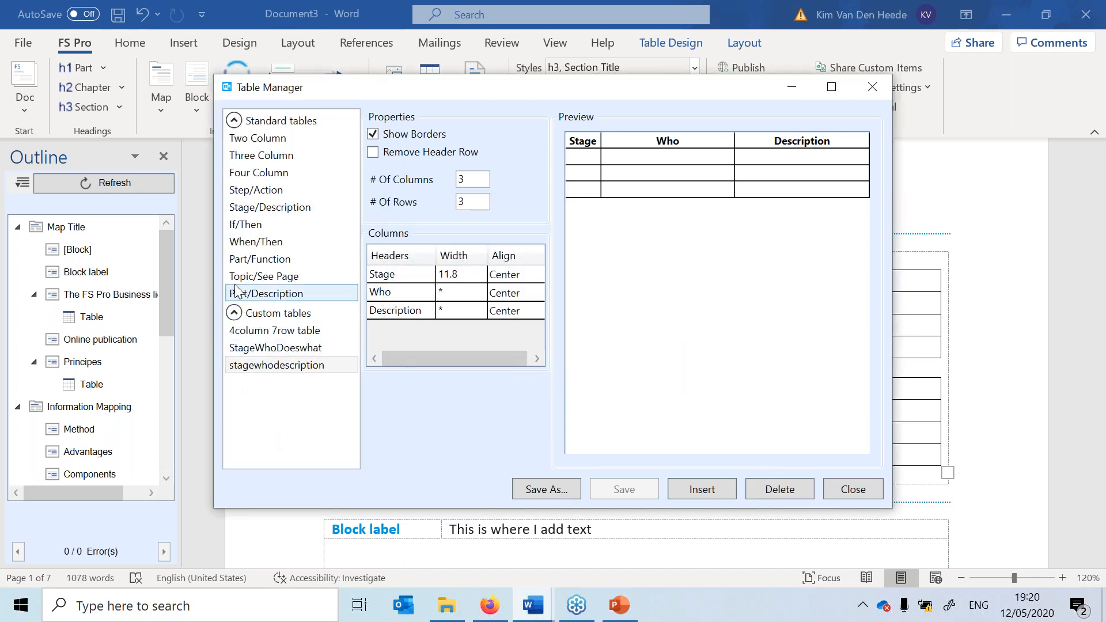
pyautogui.click(234, 121)
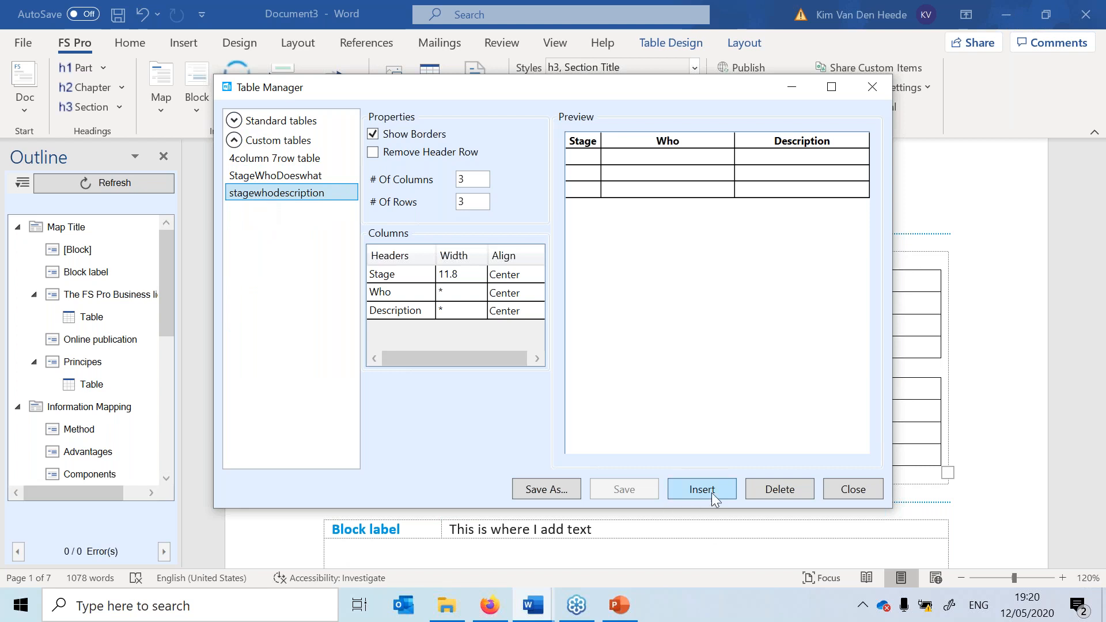
pyautogui.click(870, 490)
# Try to insert the custom table "stagewhodescription" below the existing table in the Principes block.
pyautogui.scroll(-10, 665, 175)
pyautogui.scroll(-18, 620, 351)
pyautogui.click(620, 350)
pyautogui.press('Return')
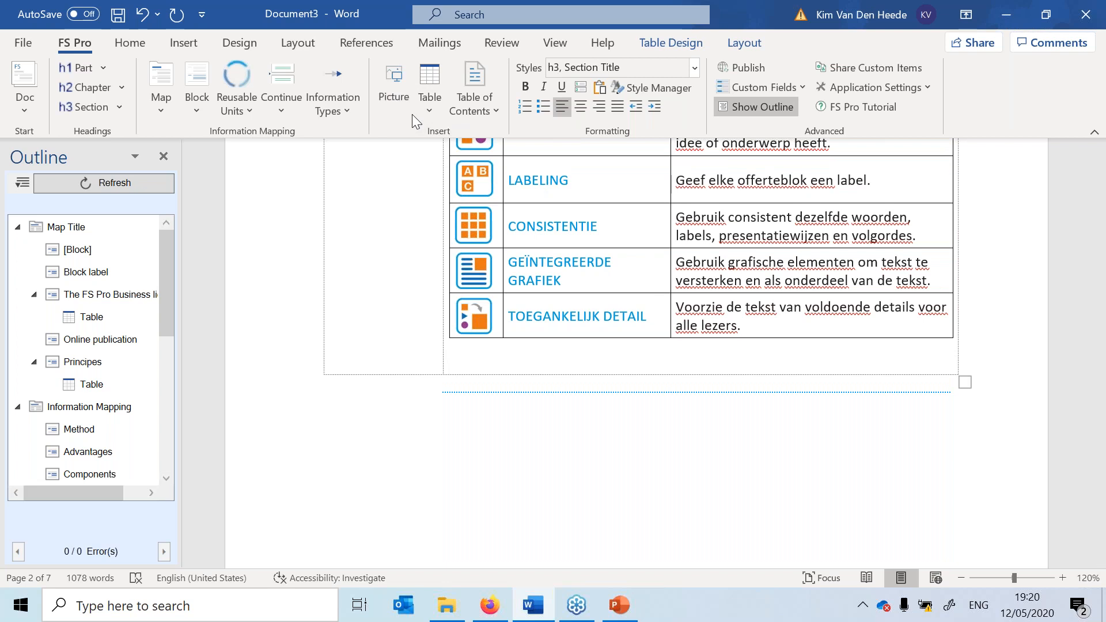
pyautogui.click(423, 113)
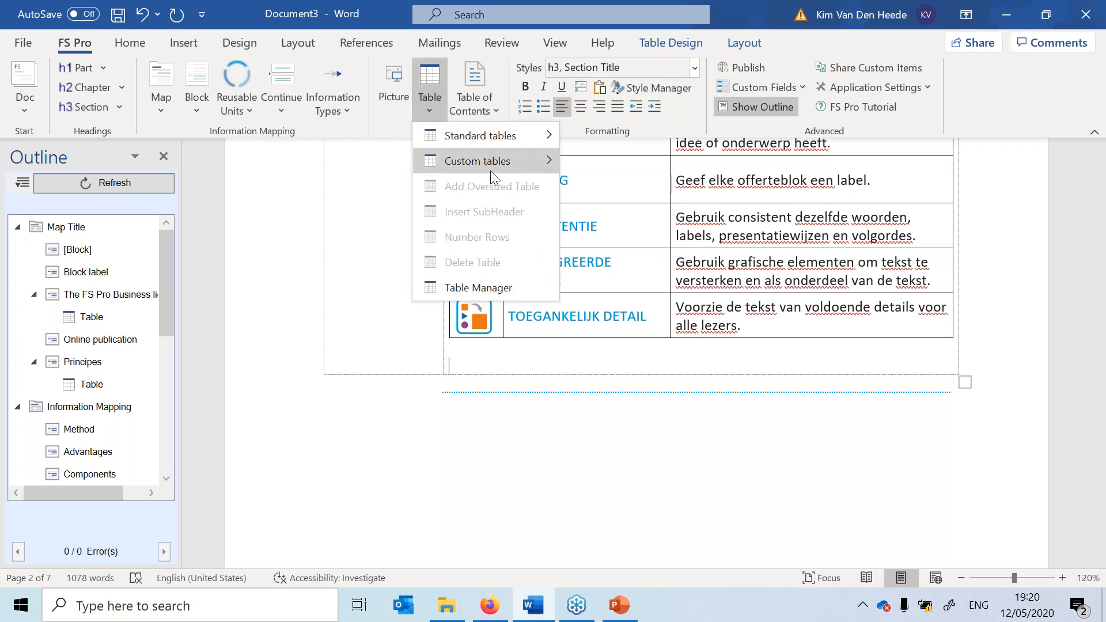
pyautogui.moveTo(486, 165)
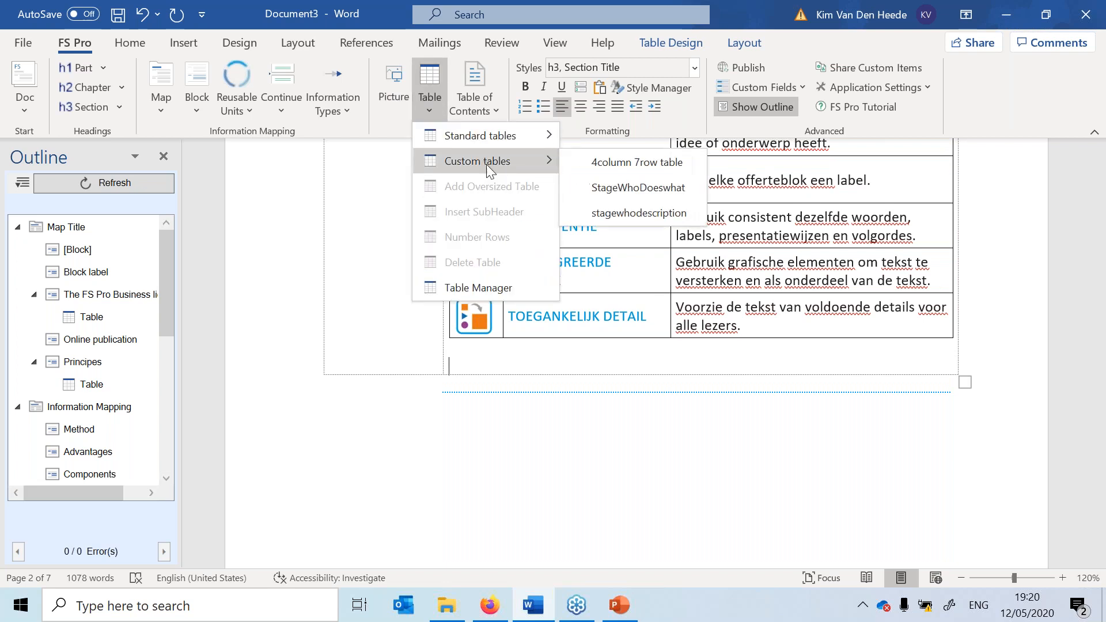
pyautogui.click(663, 215)
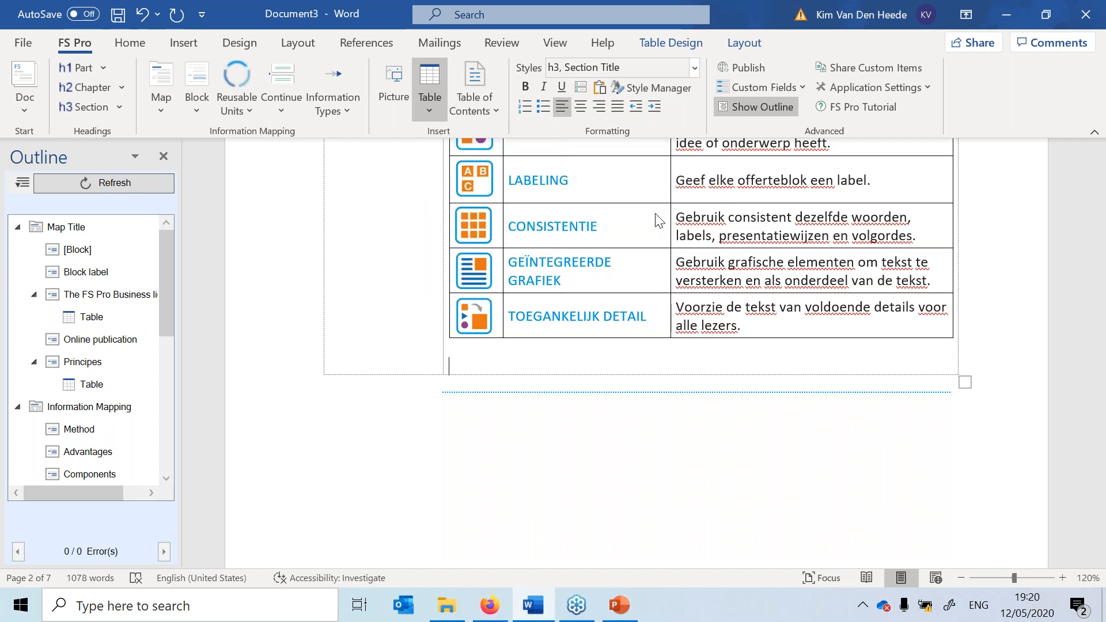
pyautogui.click(633, 366)
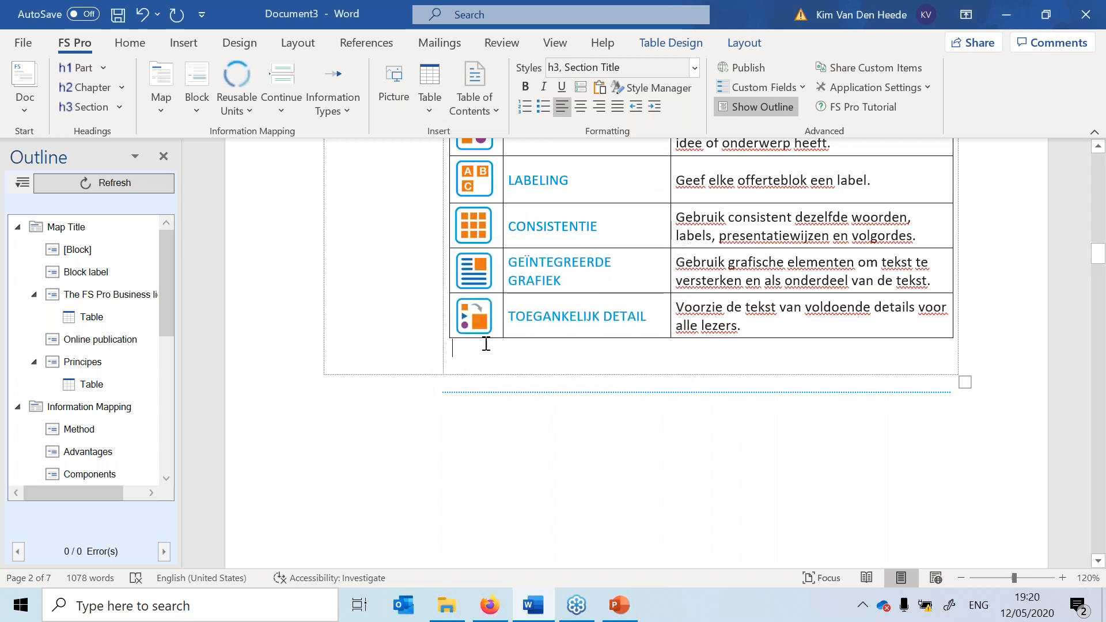
pyautogui.click(430, 98)
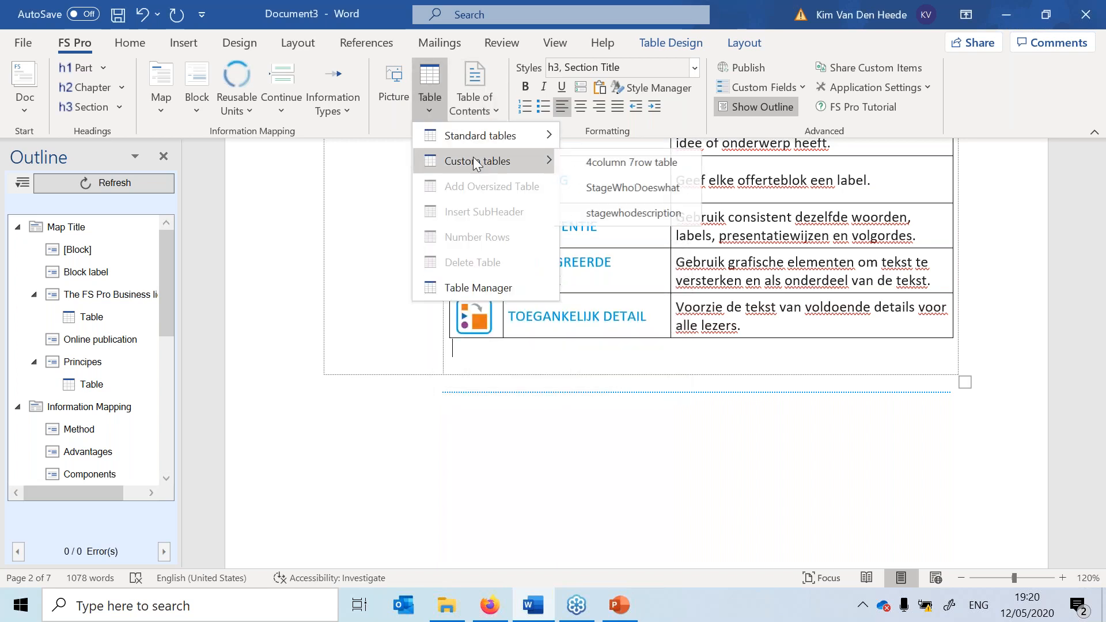
pyautogui.click(600, 213)
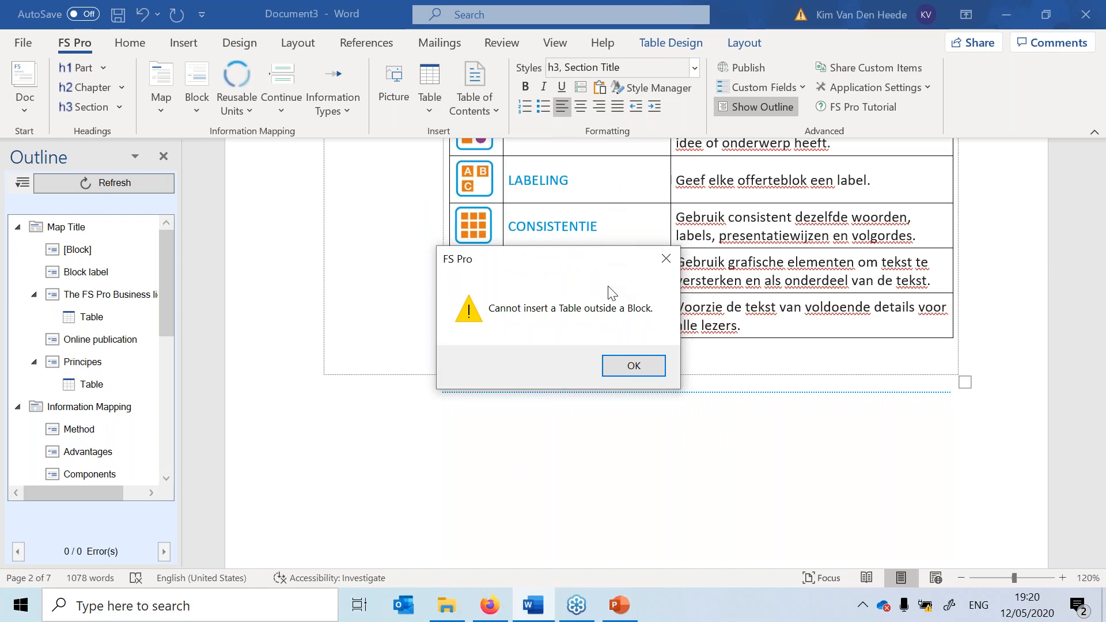
pyautogui.click(635, 365)
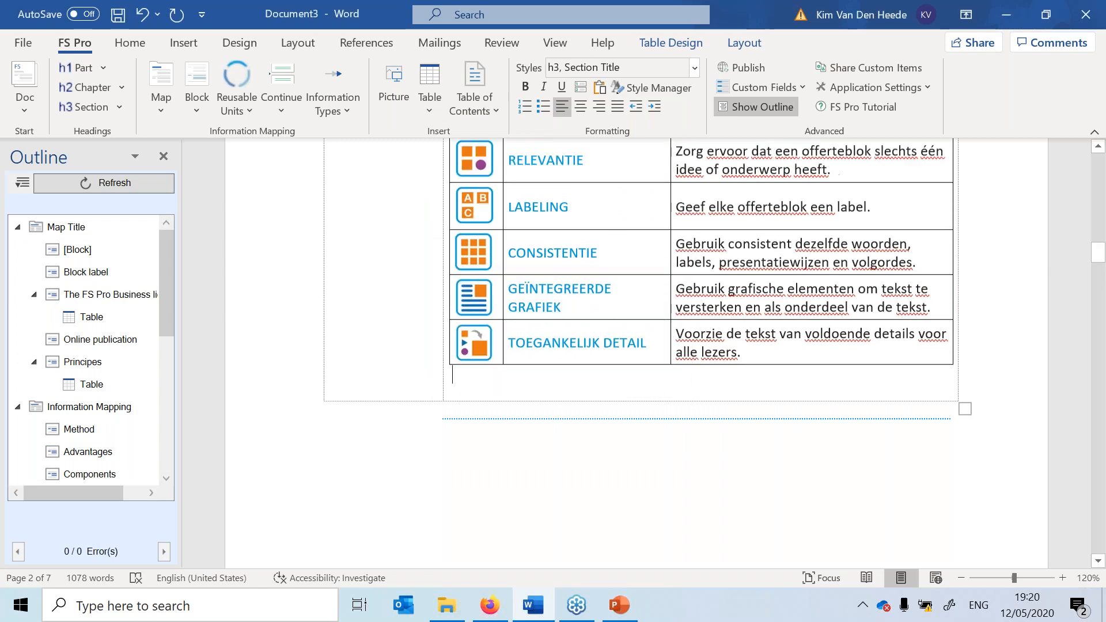
# Try to insert the custom table "stagewhodescription" in the empty row under the text "This is where I add text".
pyautogui.scroll(10, 660, 391)
pyautogui.scroll(-5, 593, 481)
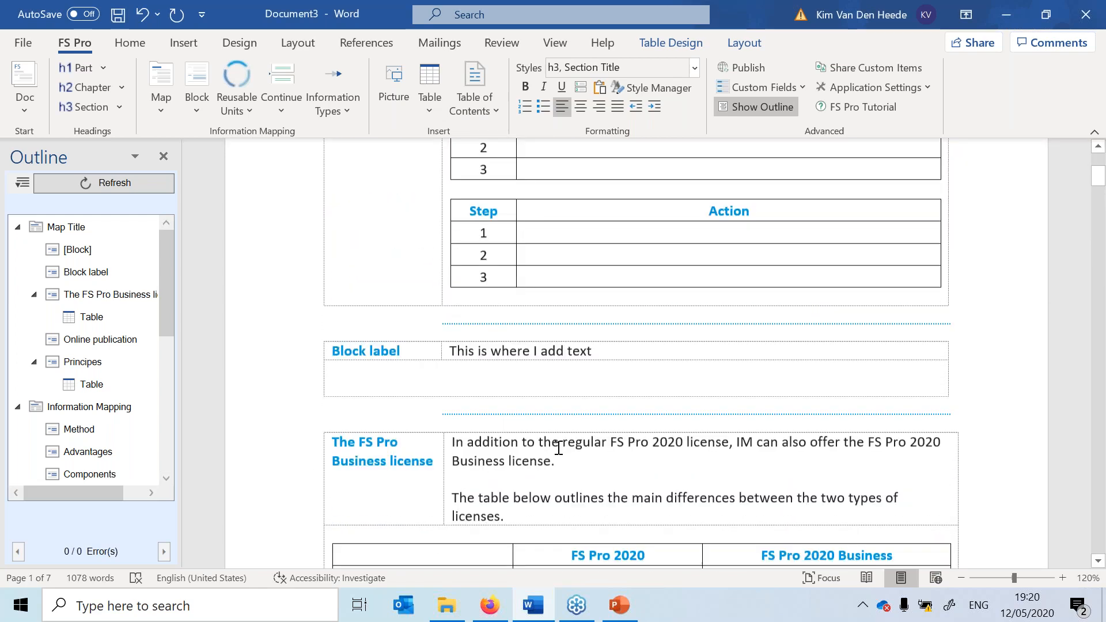
pyautogui.click(482, 274)
pyautogui.click(430, 92)
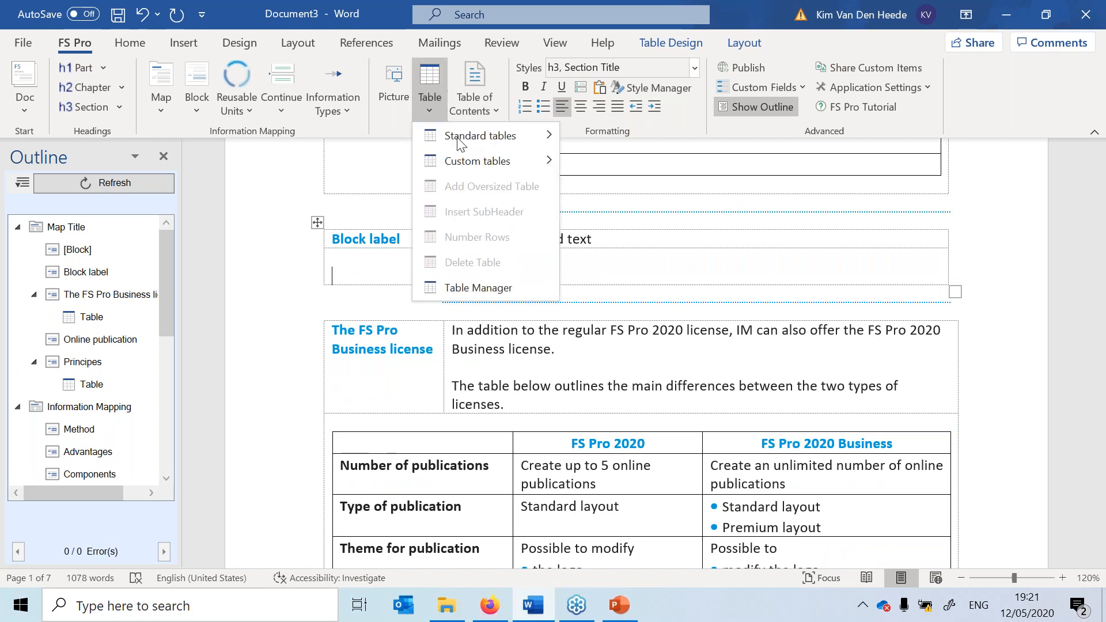
pyautogui.moveTo(461, 161)
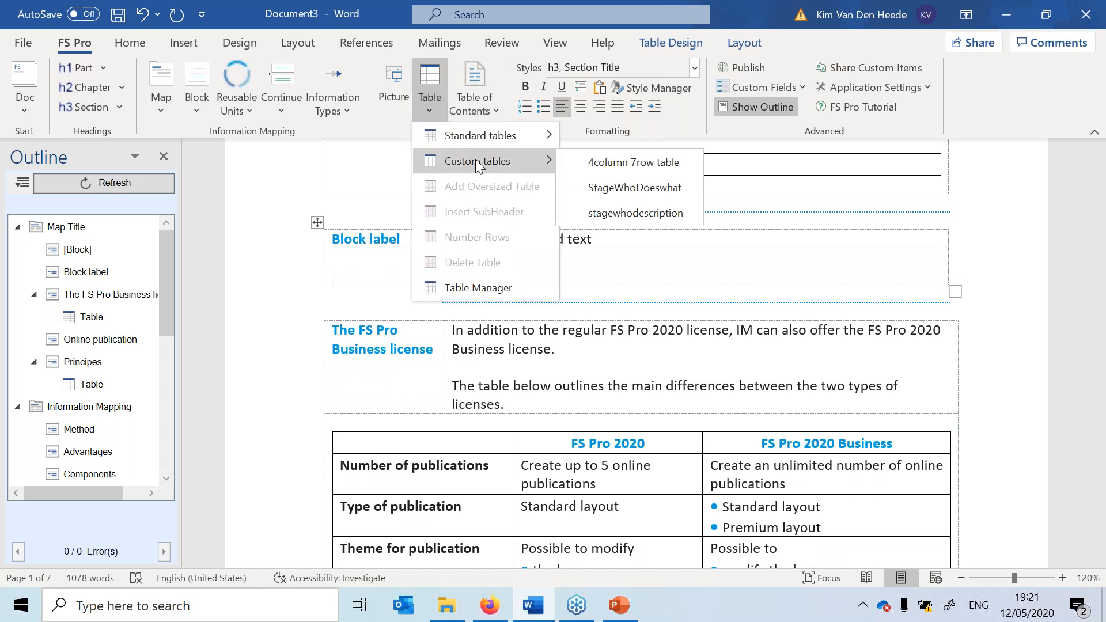
pyautogui.click(603, 211)
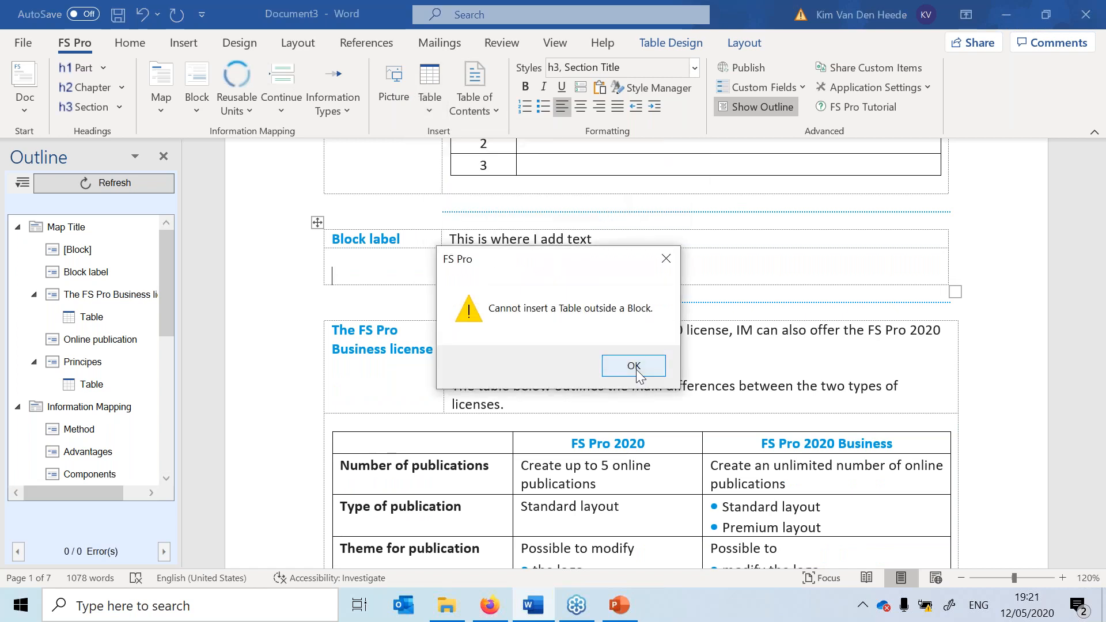
pyautogui.click(634, 367)
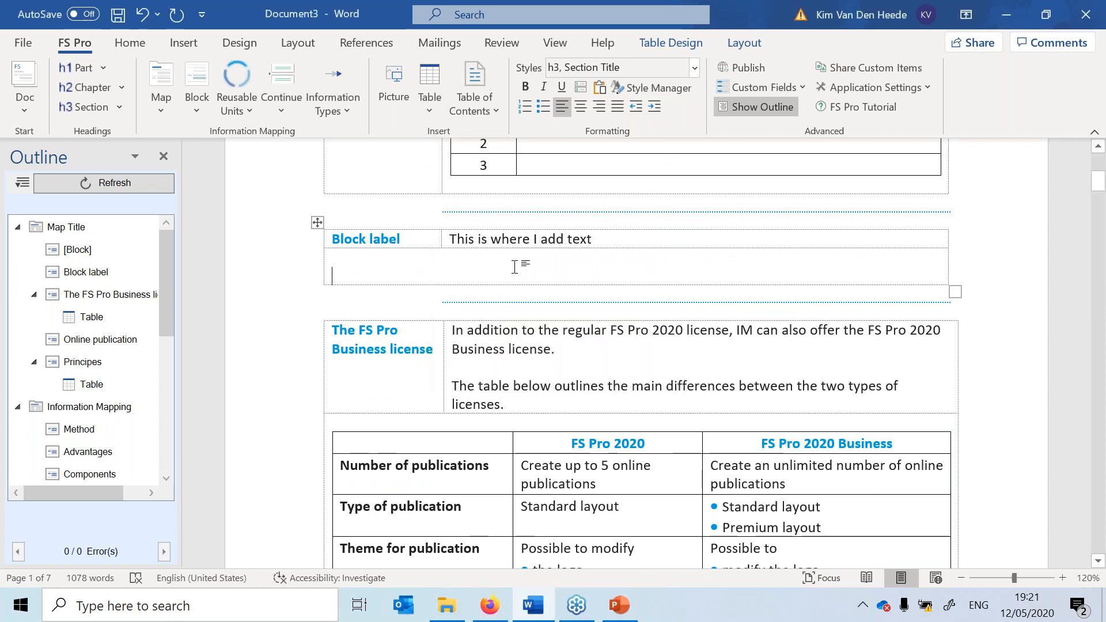
pyautogui.click(427, 113)
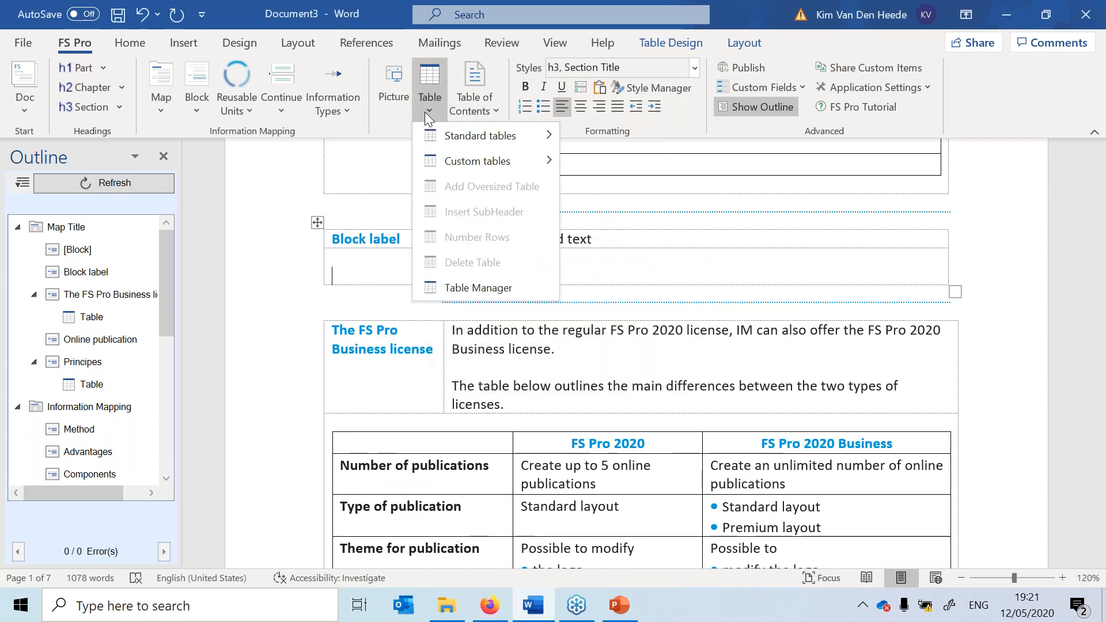
pyautogui.click(621, 247)
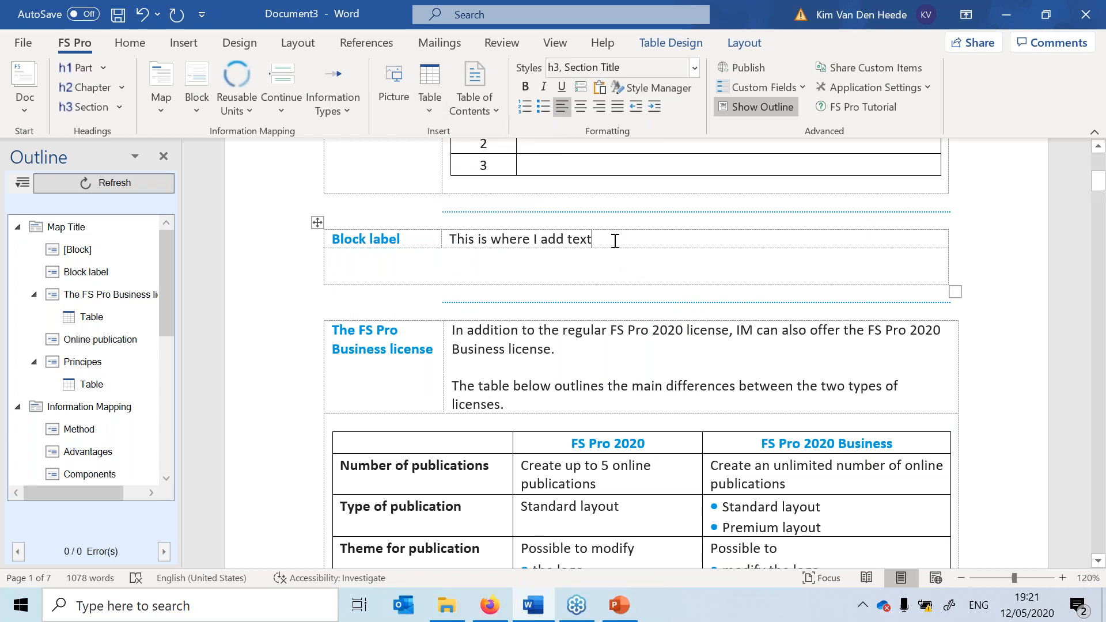
pyautogui.click(430, 108)
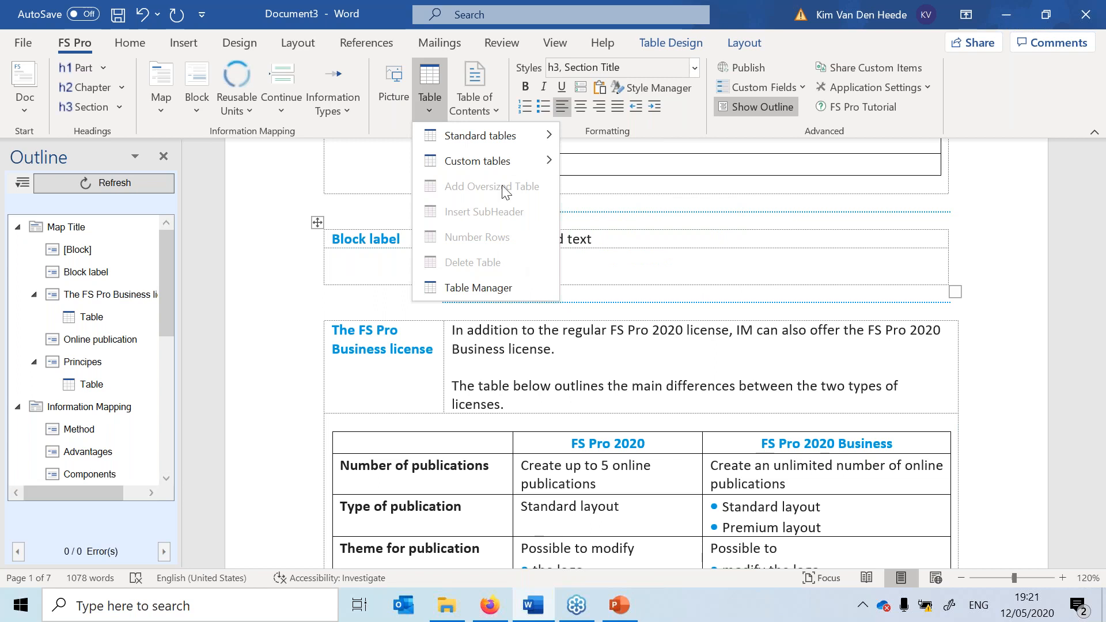
pyautogui.click(652, 280)
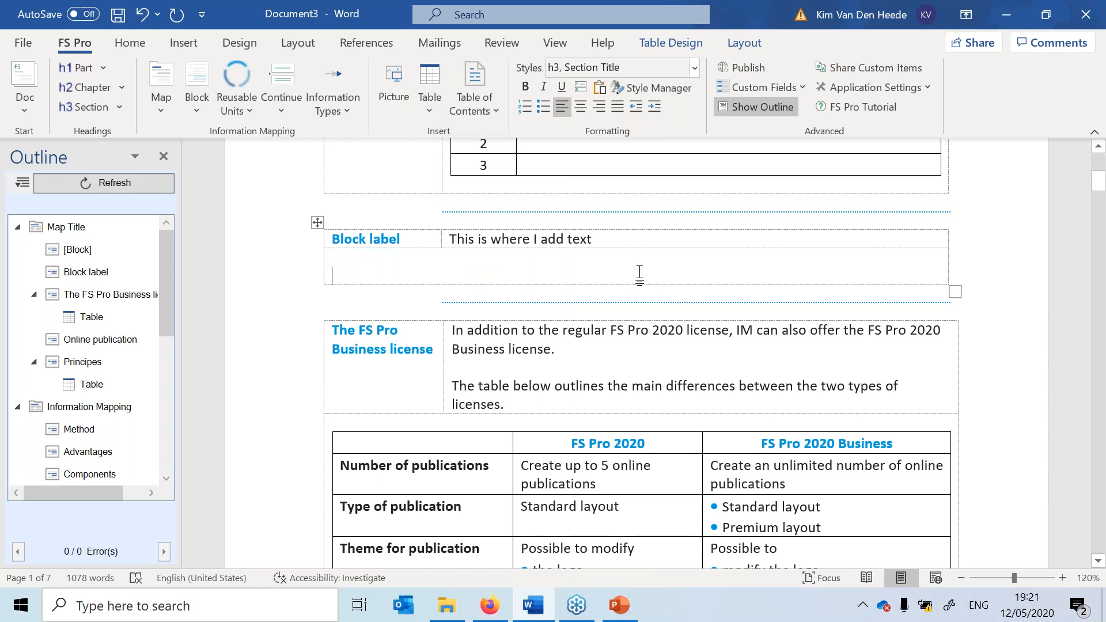
# Examine the options for inserting a table of contents and a Topic/See Page table, without inserting either.
pyautogui.click(479, 110)
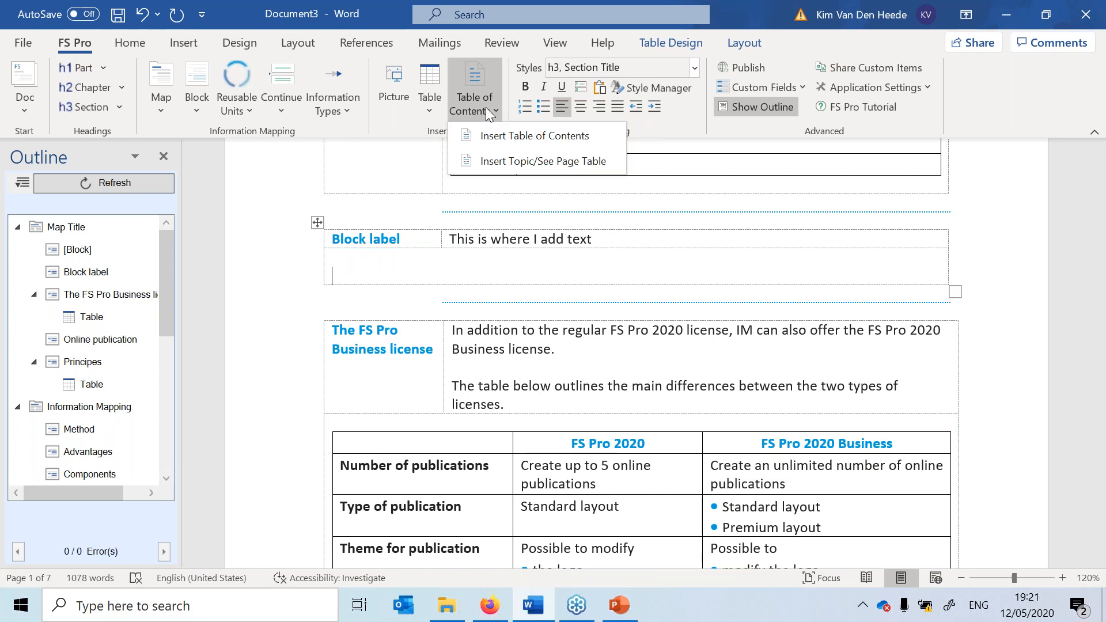
pyautogui.click(510, 135)
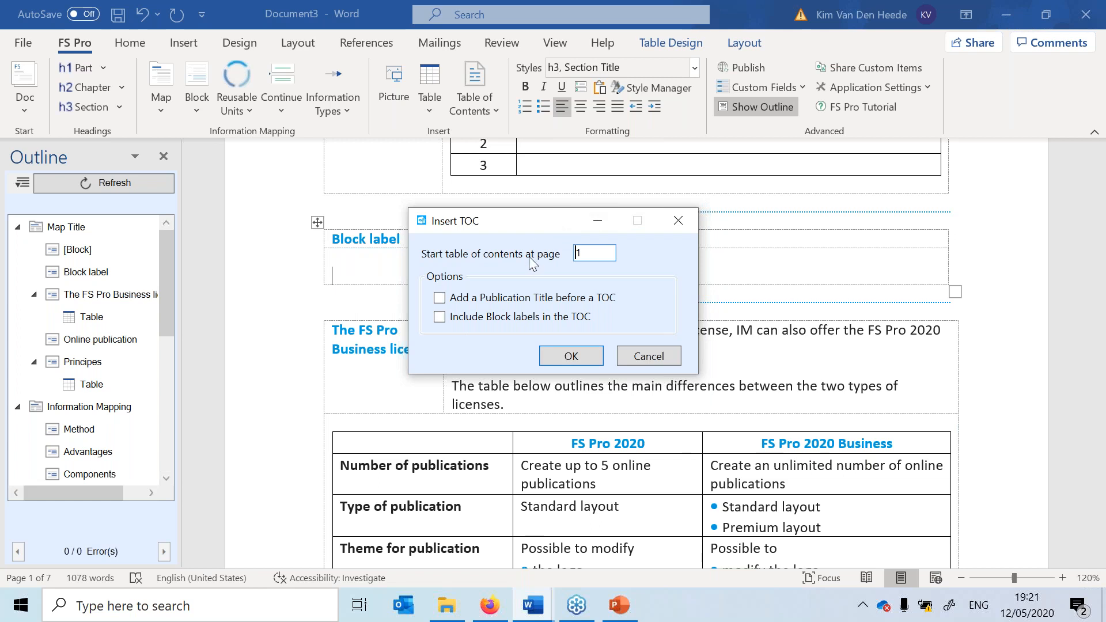
pyautogui.doubleClick(593, 253)
pyautogui.click(649, 357)
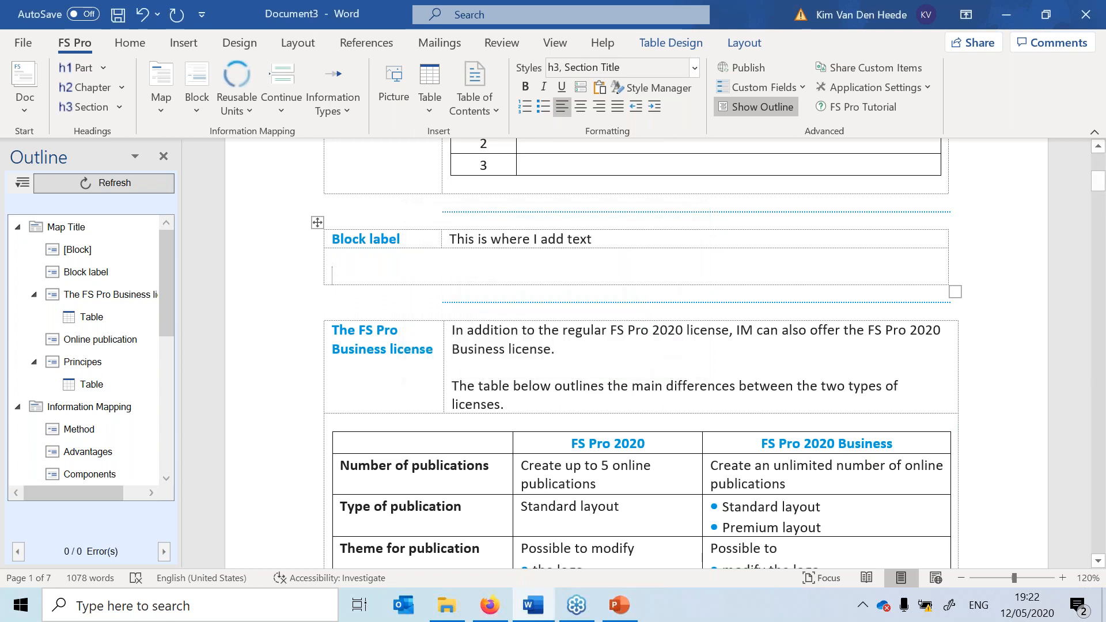
pyautogui.click(462, 109)
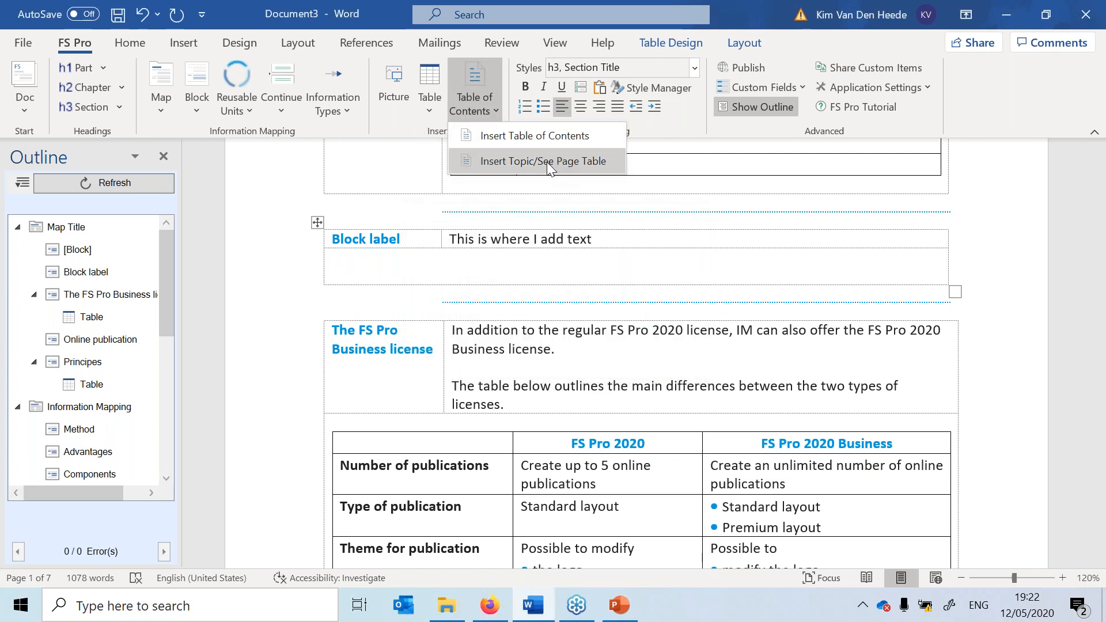
pyautogui.click(618, 275)
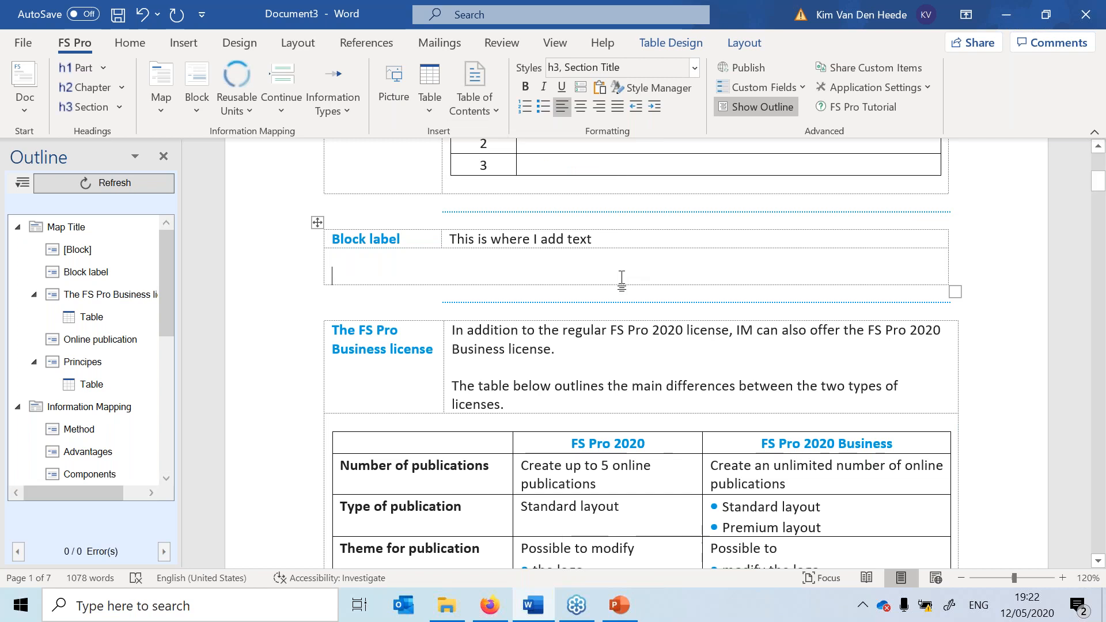
pyautogui.scroll(5, 634, 276)
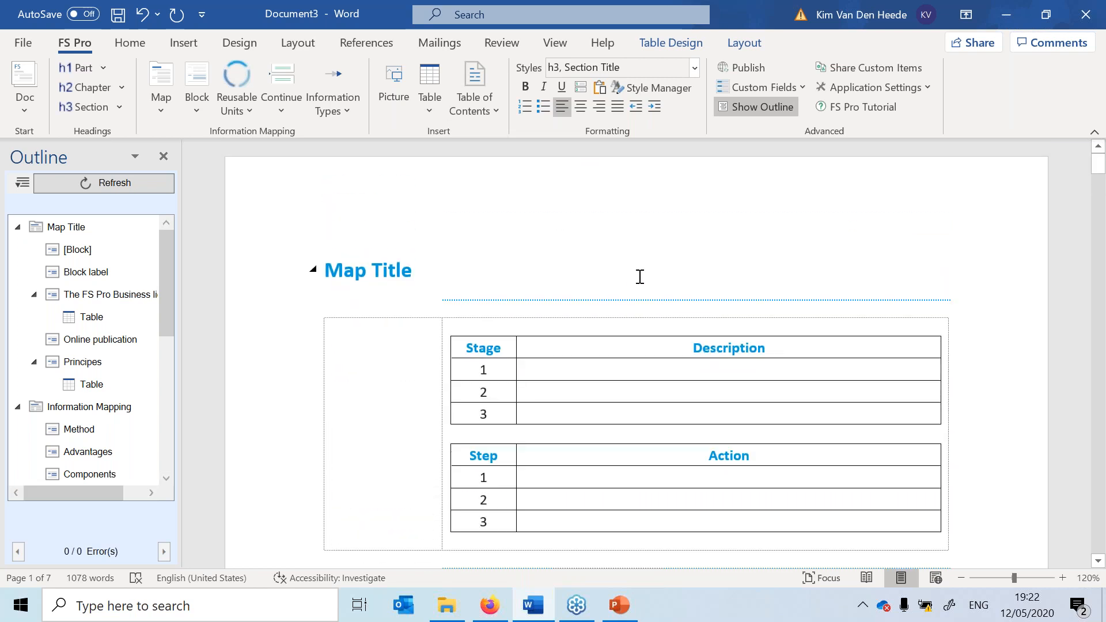
pyautogui.click(487, 109)
pyautogui.scroll(-8, 608, 392)
pyautogui.scroll(5, 606, 393)
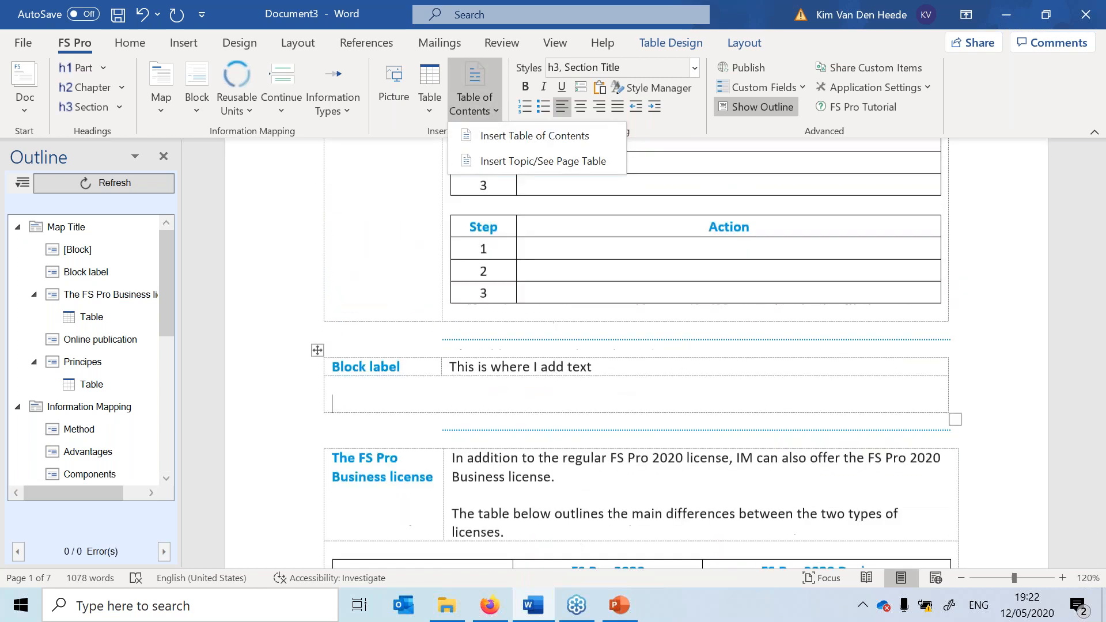
pyautogui.click(633, 332)
# Apply Roman title numbering to the map titles and check the numbering throughout the document.
pyautogui.scroll(3, 766, 422)
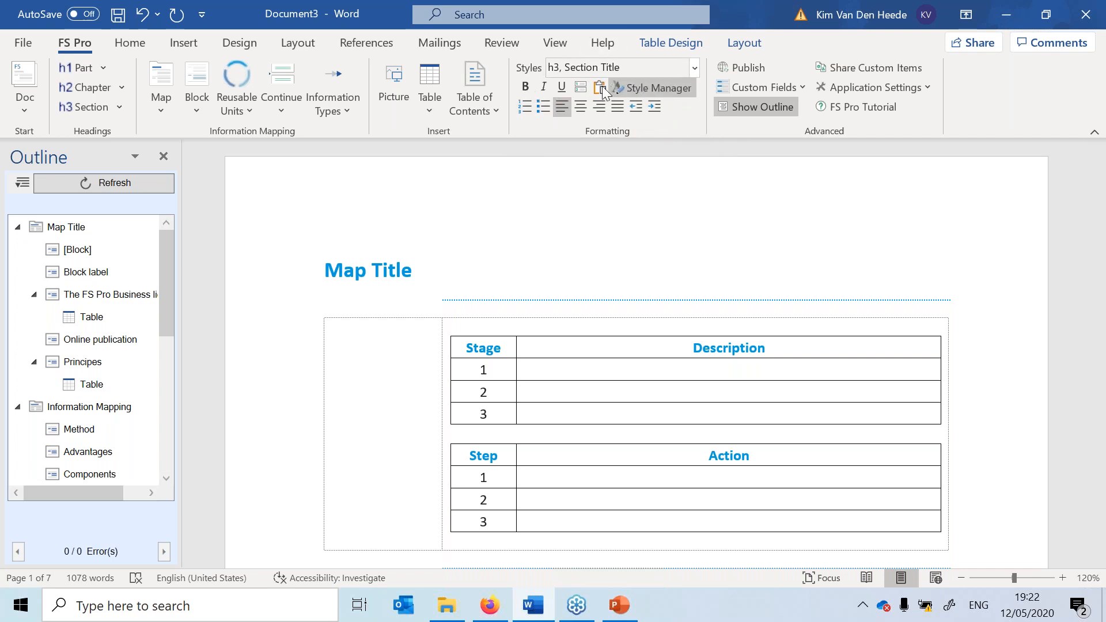
pyautogui.click(580, 88)
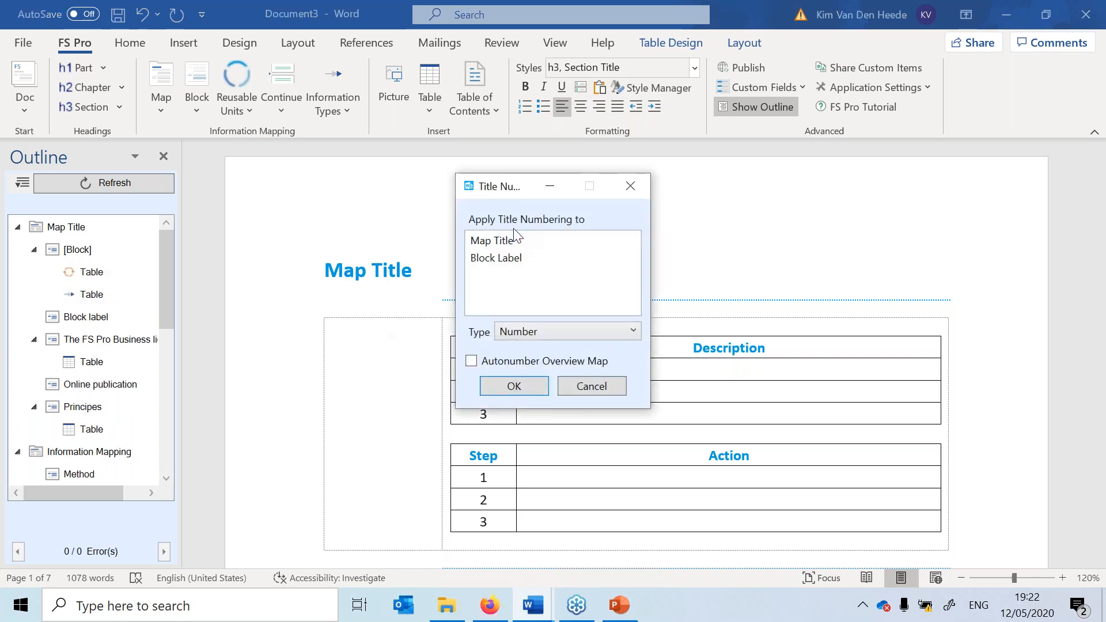
pyautogui.click(521, 237)
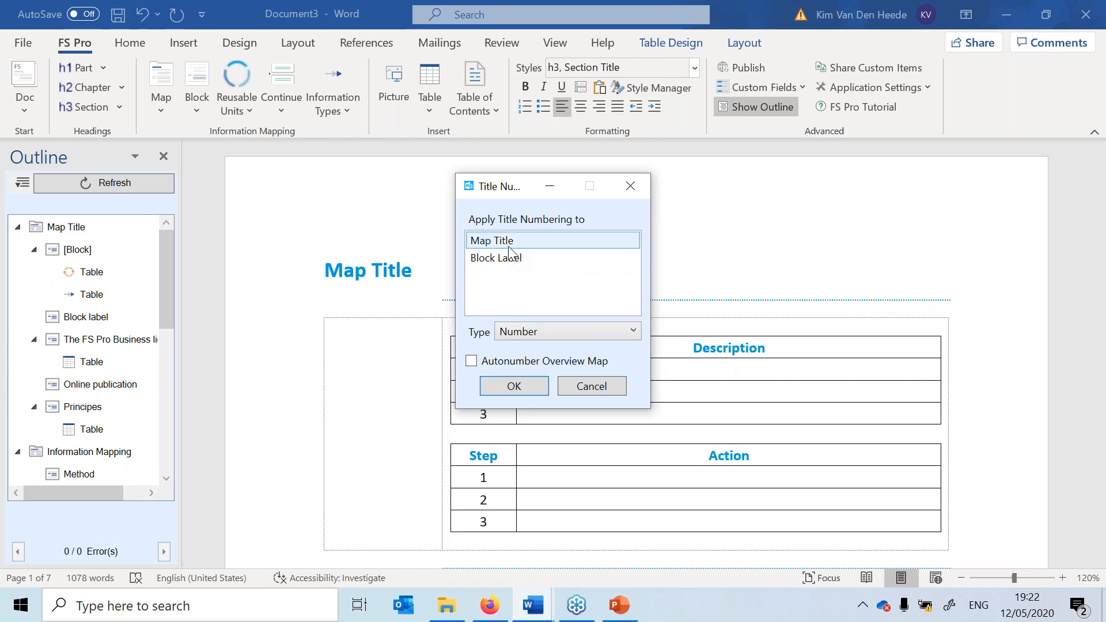
pyautogui.click(539, 257)
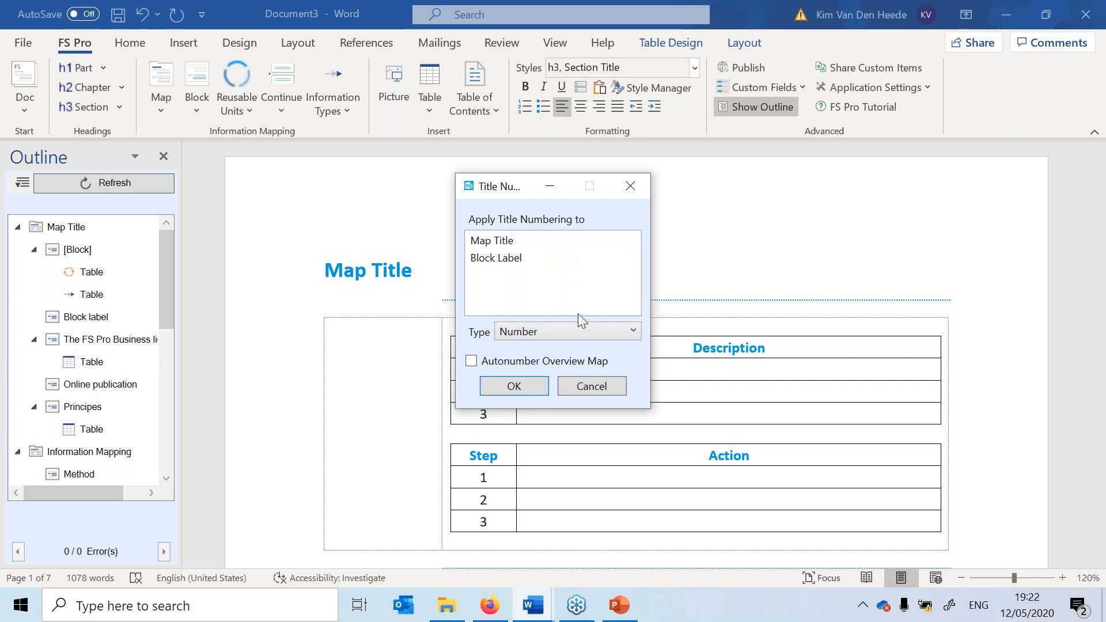
pyautogui.click(583, 333)
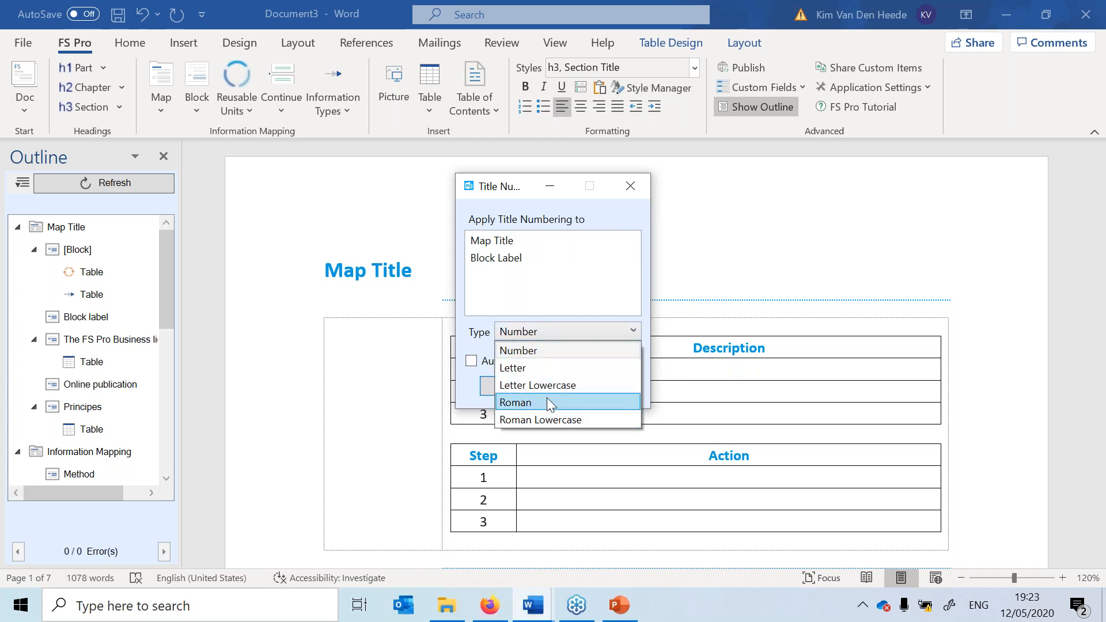
pyautogui.click(532, 400)
pyautogui.click(495, 242)
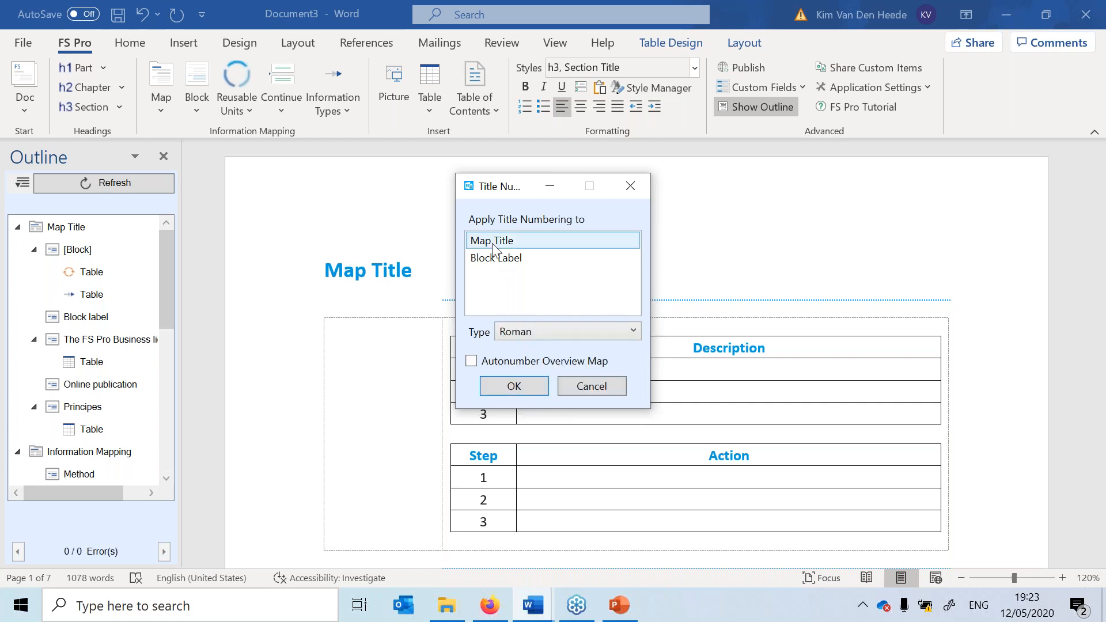
pyautogui.click(500, 389)
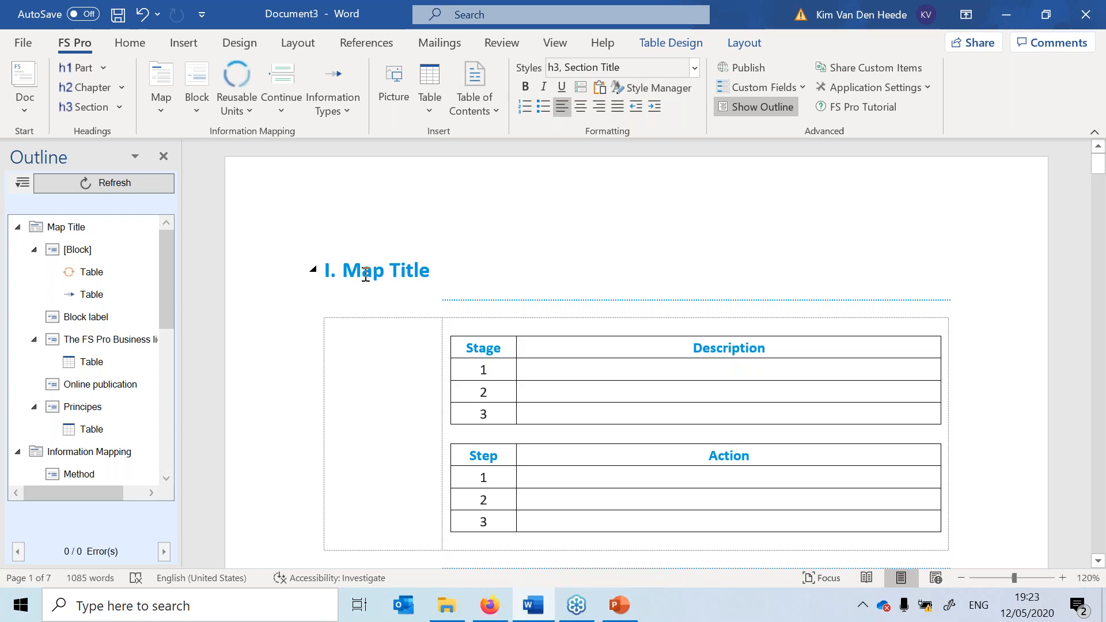
pyautogui.scroll(-10, 427, 289)
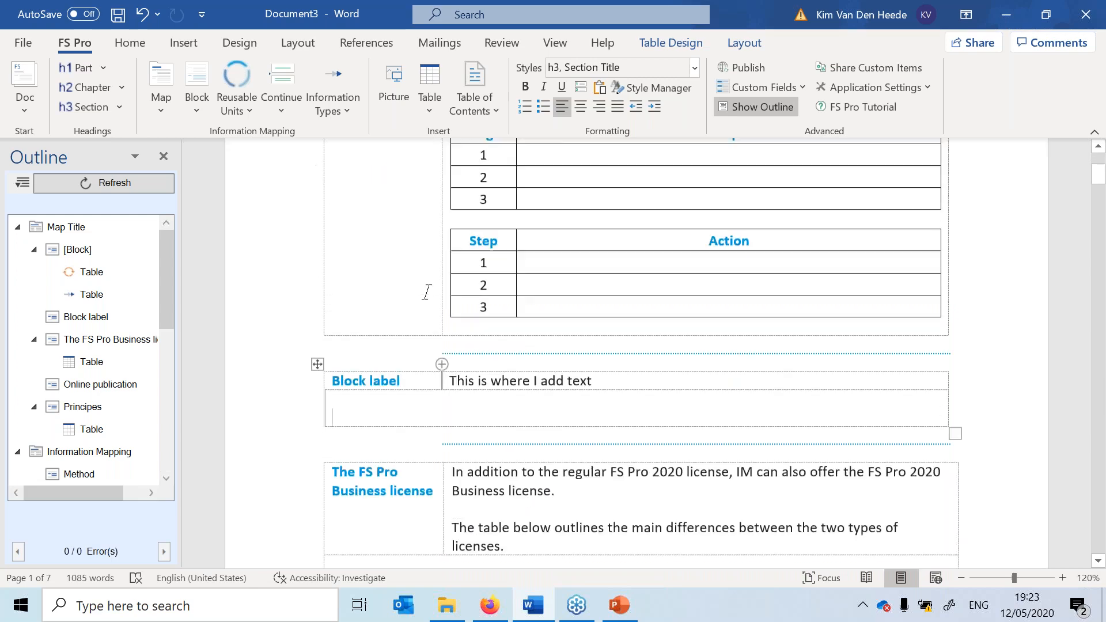
pyautogui.scroll(-10, 438, 314)
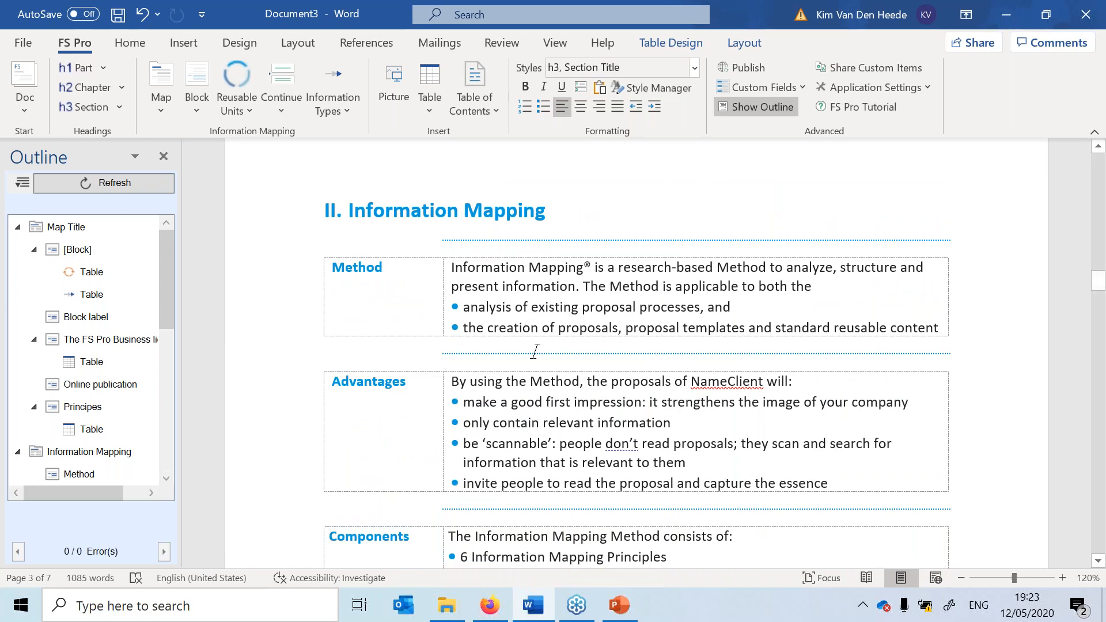
pyautogui.scroll(-10, 536, 354)
pyautogui.scroll(-20, 305, 156)
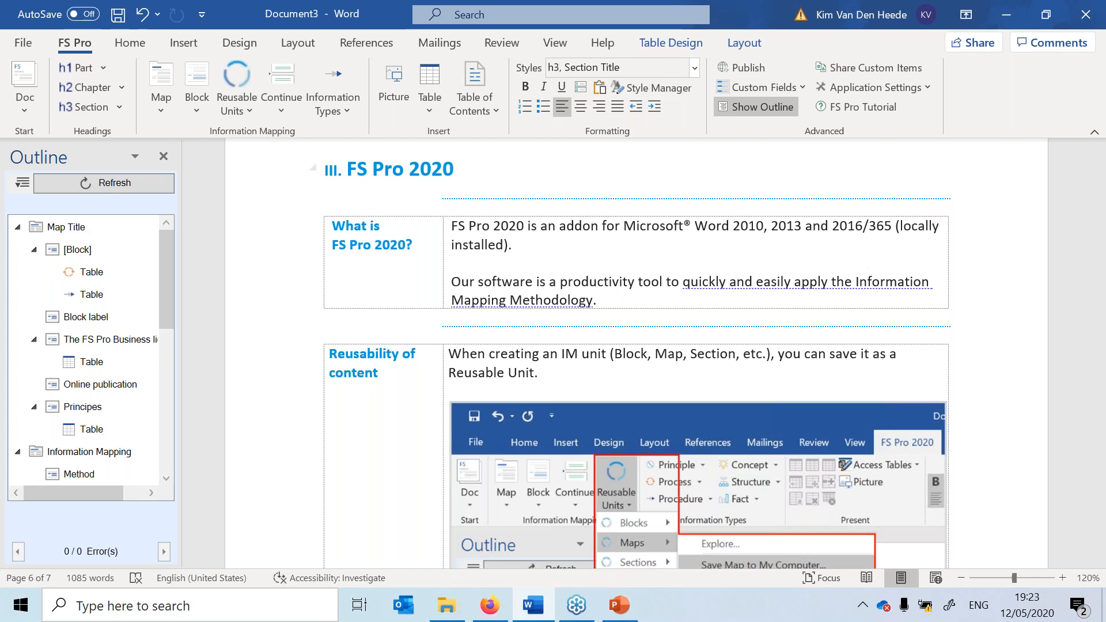
# Find the FSPro style set in the Style Manager and open it for editing.
pyautogui.click(652, 96)
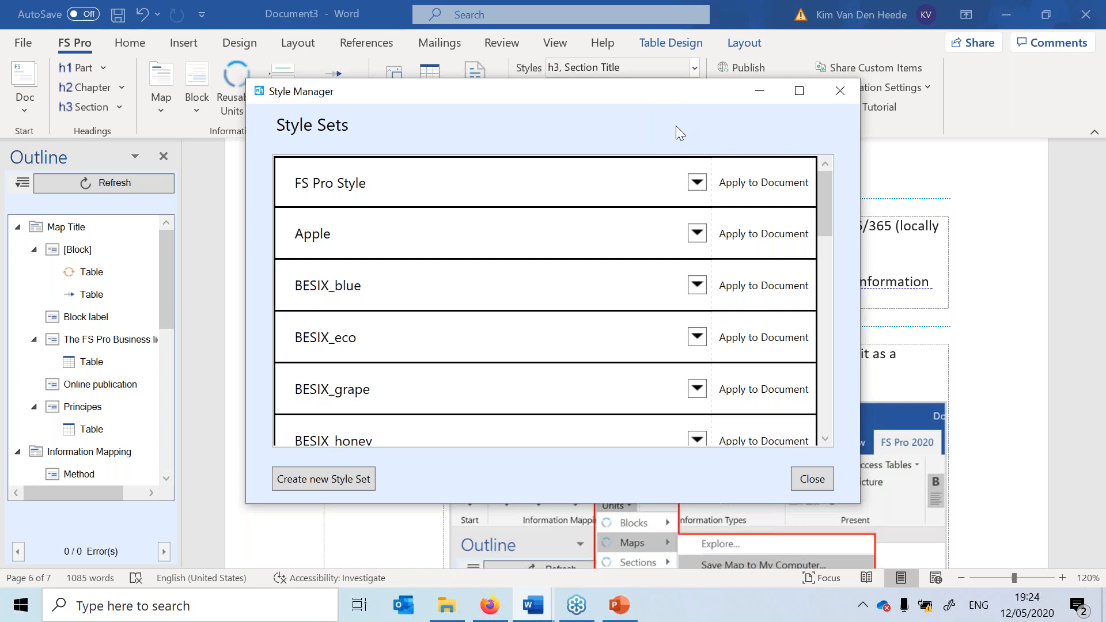
pyautogui.scroll(-5, 601, 353)
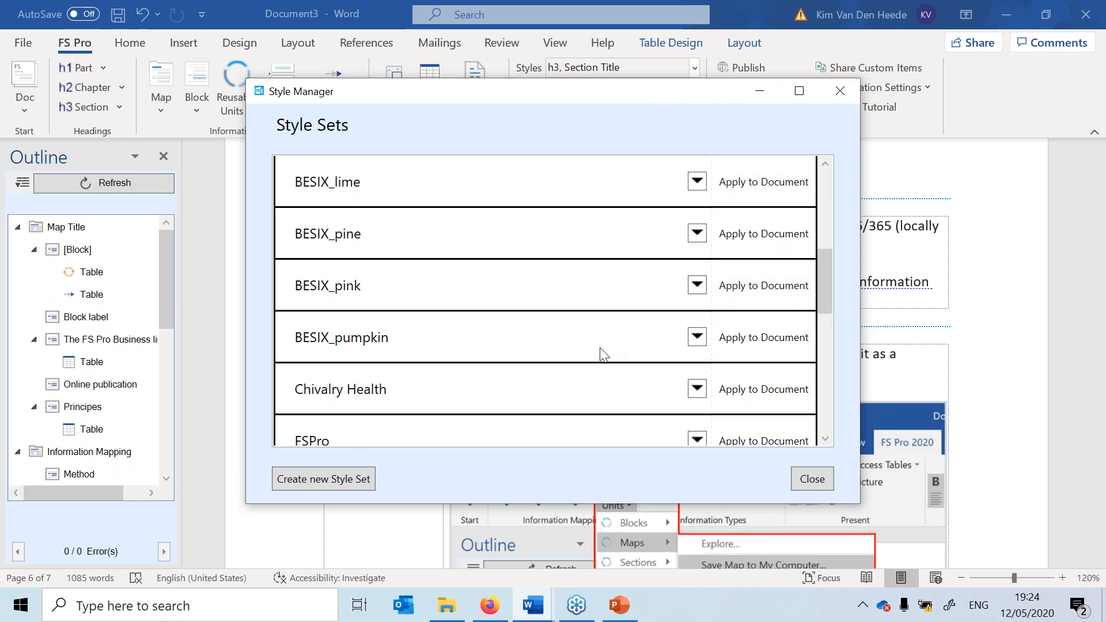
pyautogui.scroll(-5, 601, 353)
pyautogui.scroll(2, 601, 353)
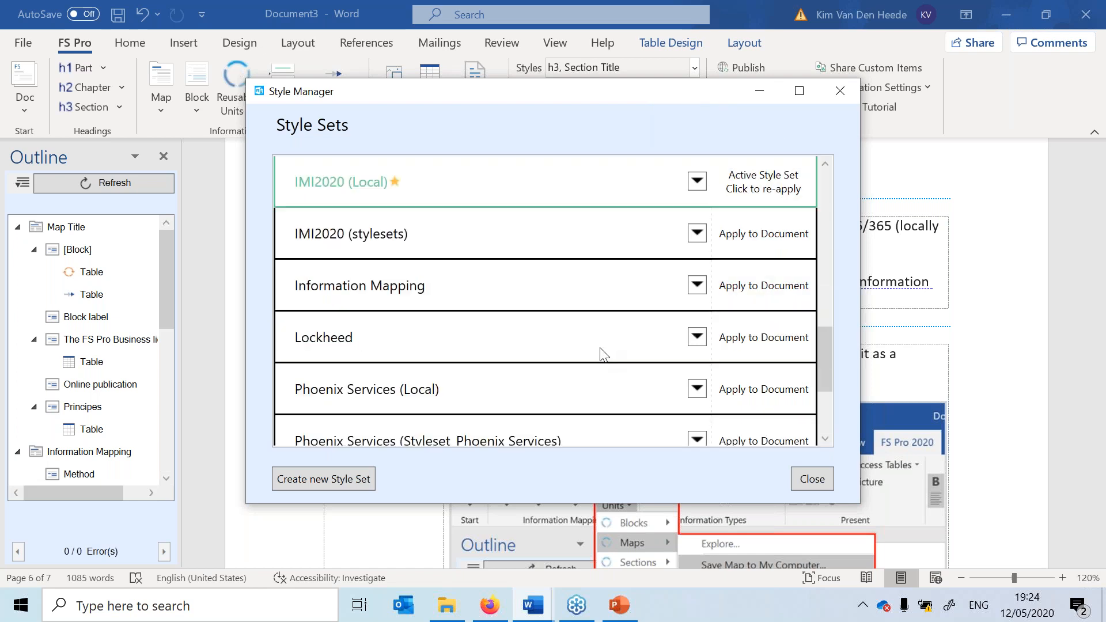
pyautogui.scroll(3, 600, 348)
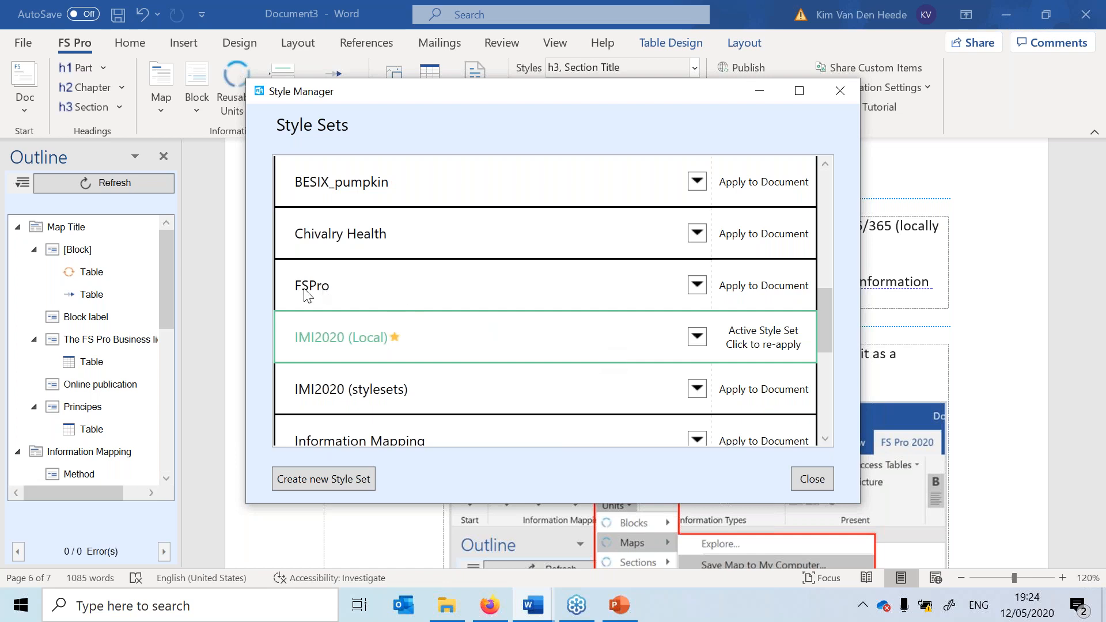
pyautogui.click(695, 288)
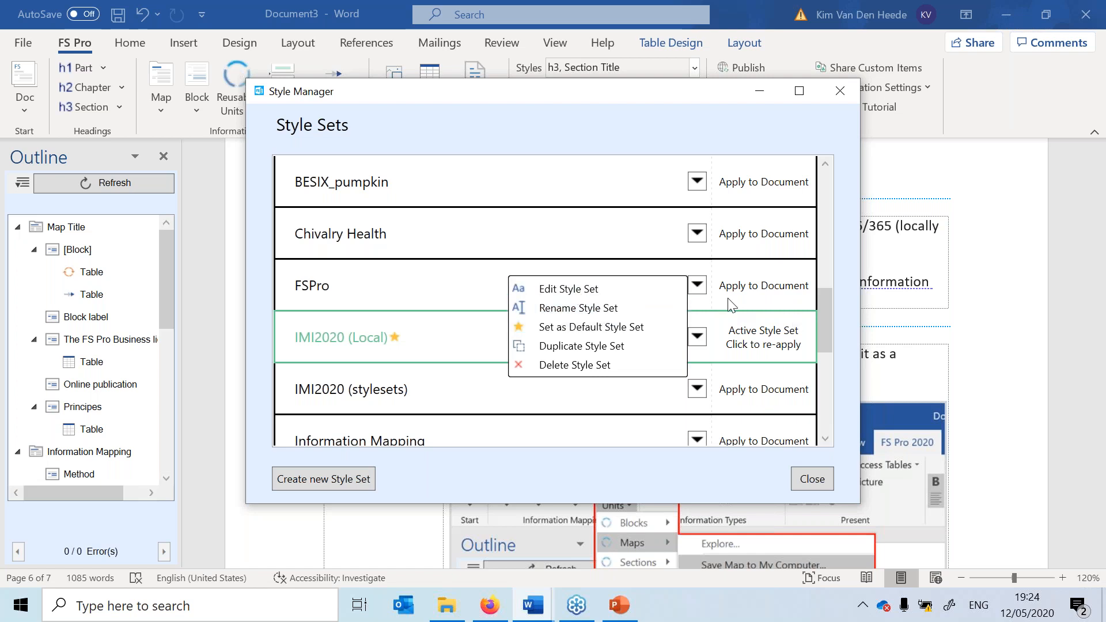
pyautogui.click(634, 290)
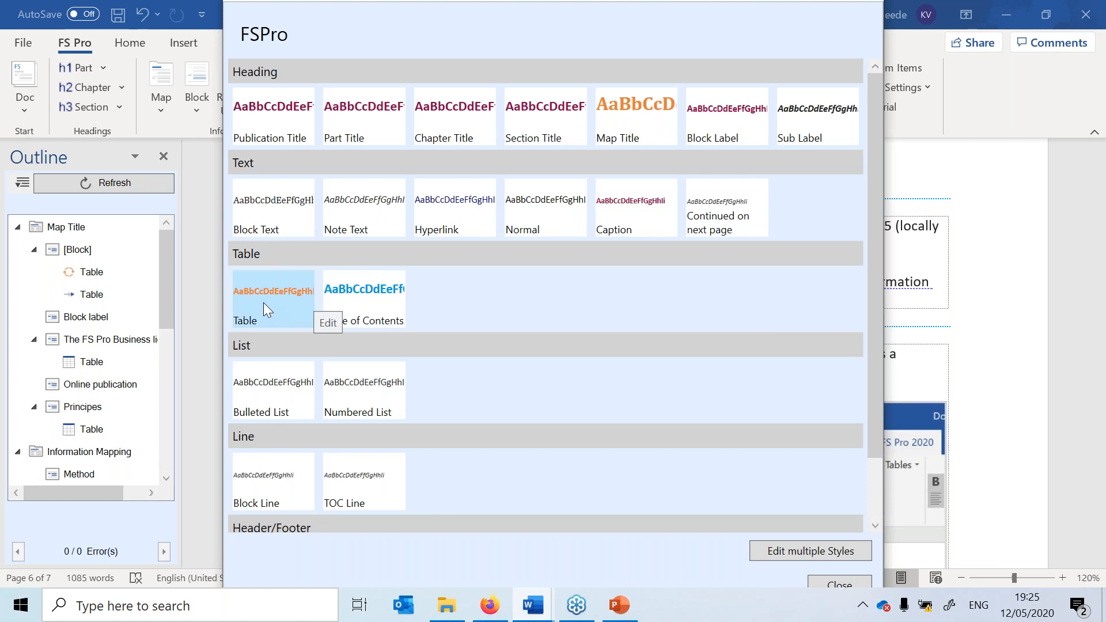
# Set the Map Title style's font color to the light blue theme color and its left indent to 0 centimeters.
pyautogui.scroll(-2, 264, 303)
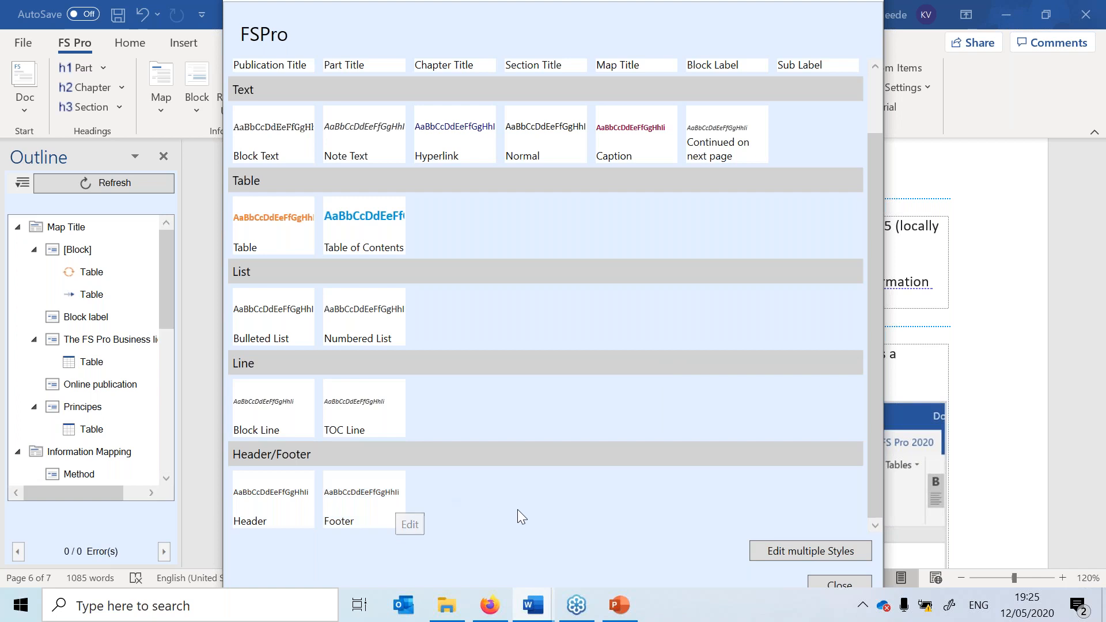
pyautogui.scroll(2, 616, 386)
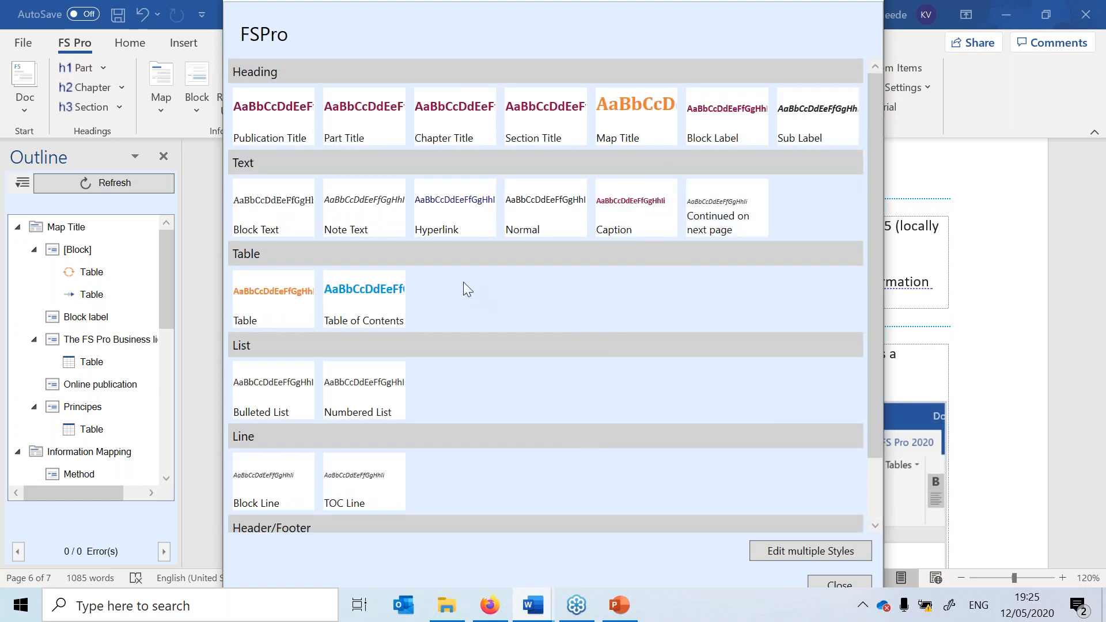
pyautogui.click(632, 128)
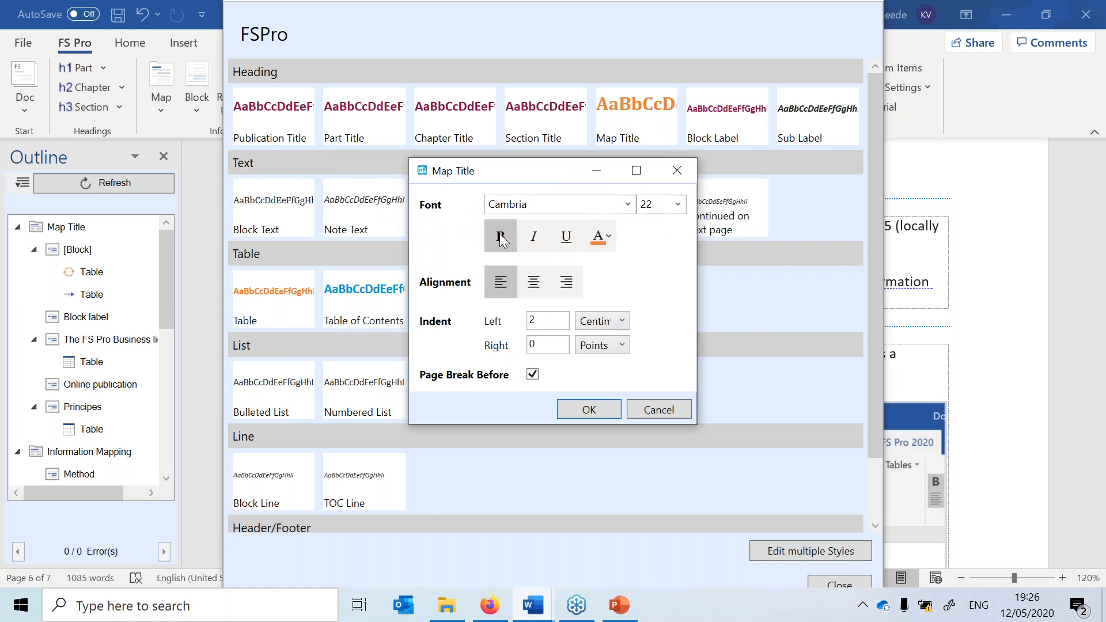
pyautogui.click(608, 240)
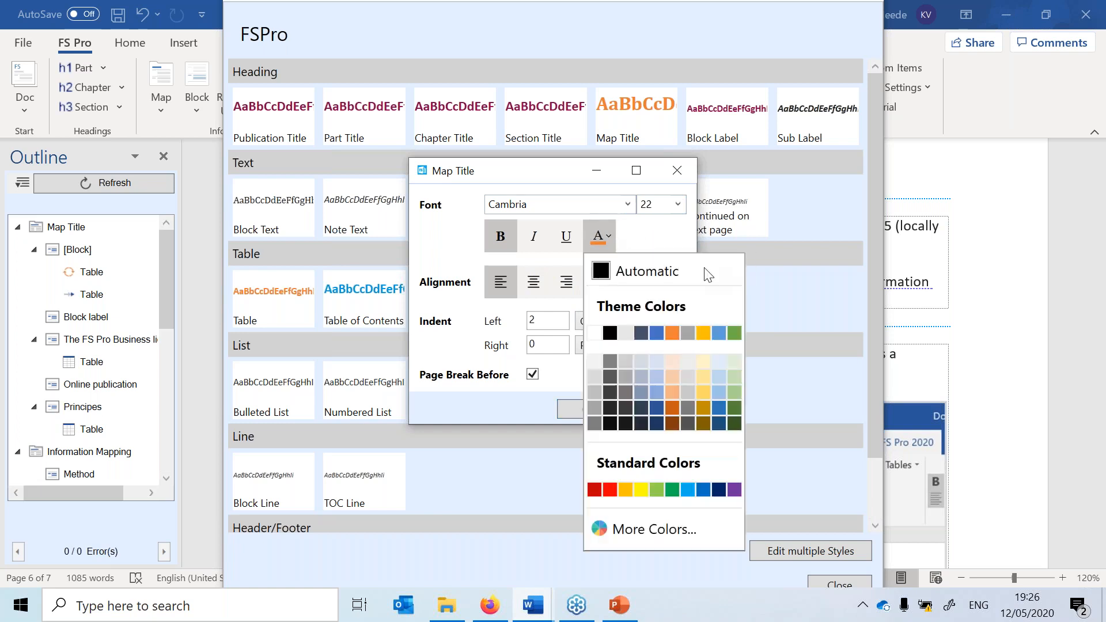
pyautogui.click(719, 333)
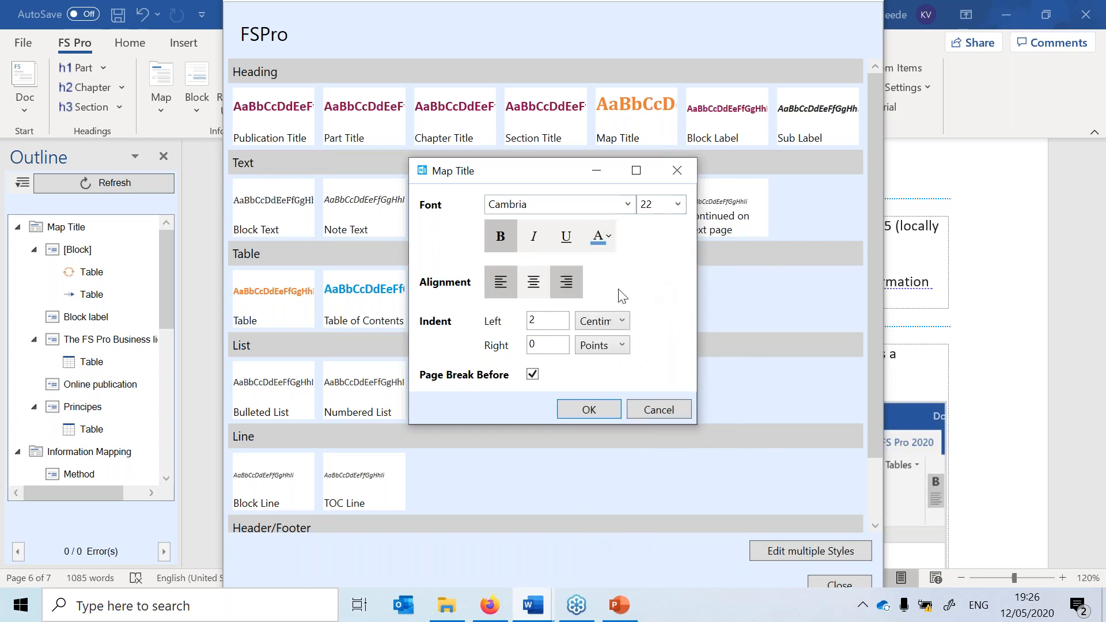
pyautogui.click(536, 322)
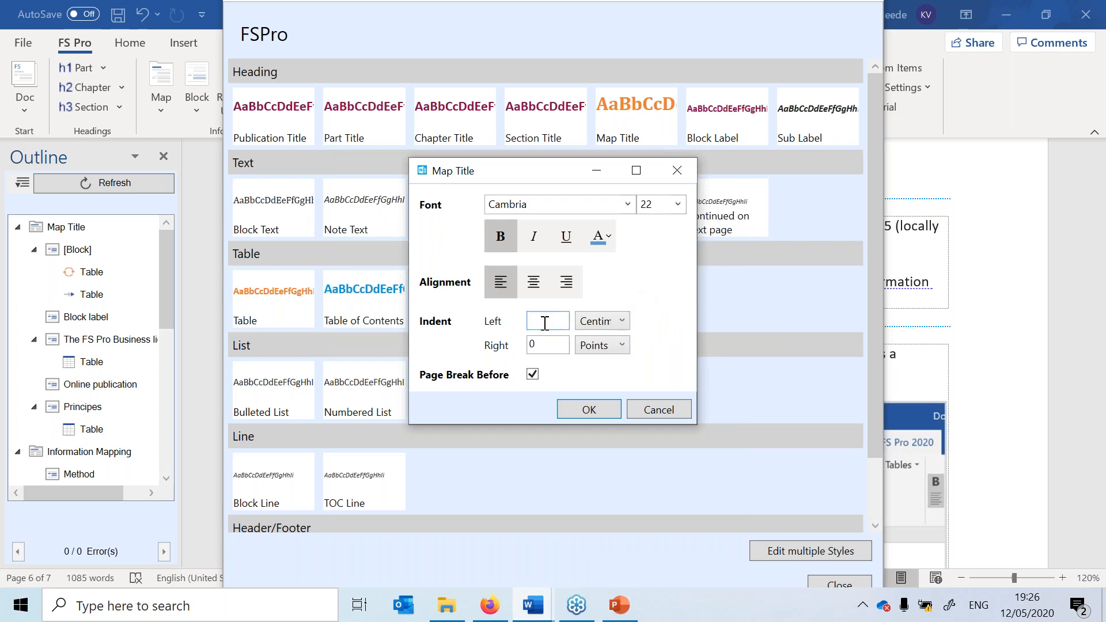
pyautogui.write('0')
pyautogui.click(622, 326)
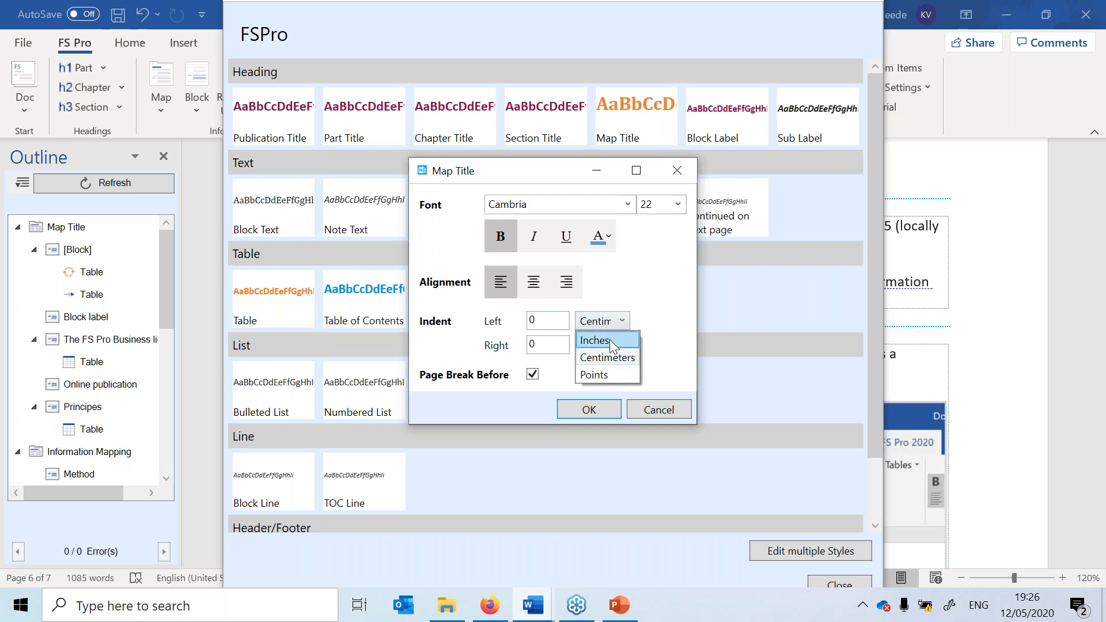
pyautogui.click(616, 373)
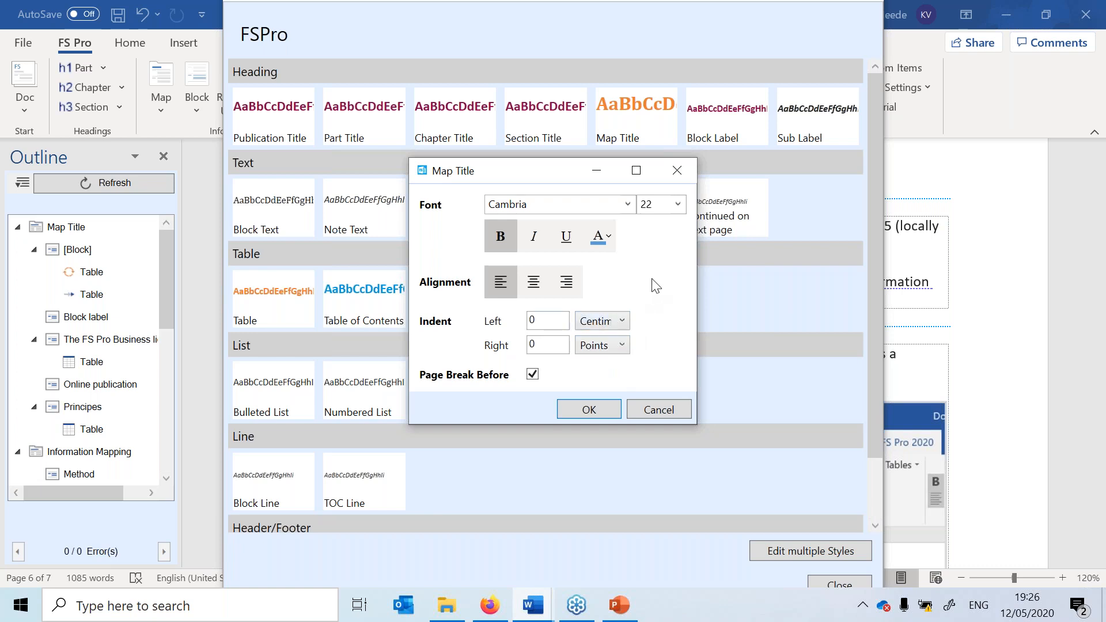
pyautogui.click(597, 410)
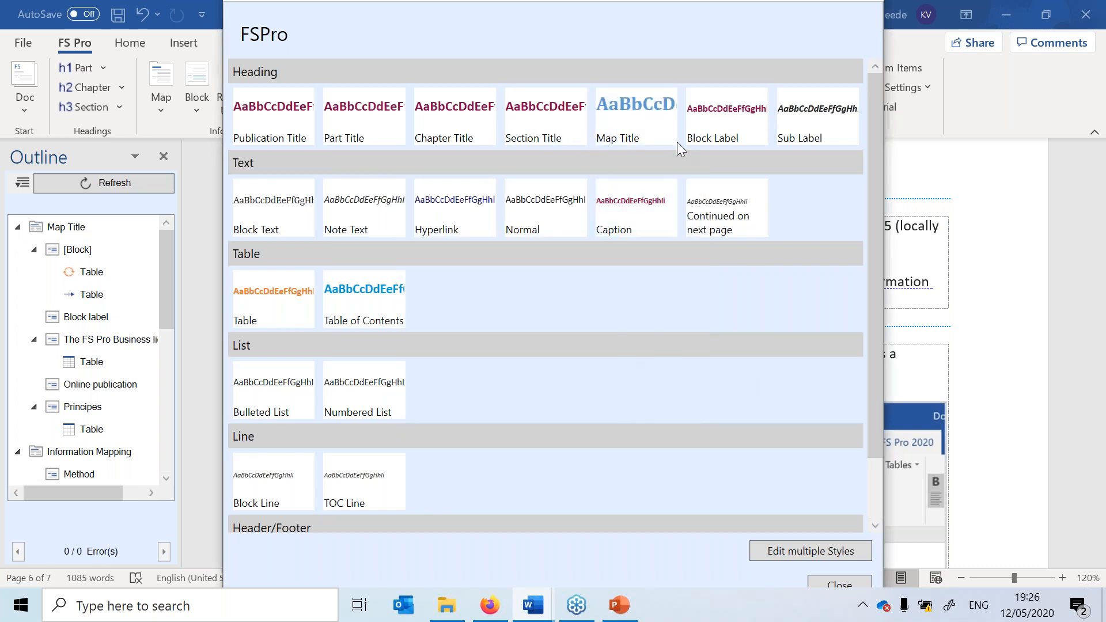
# Change the Block Label style's font color to the light blue theme color.
pyautogui.click(730, 112)
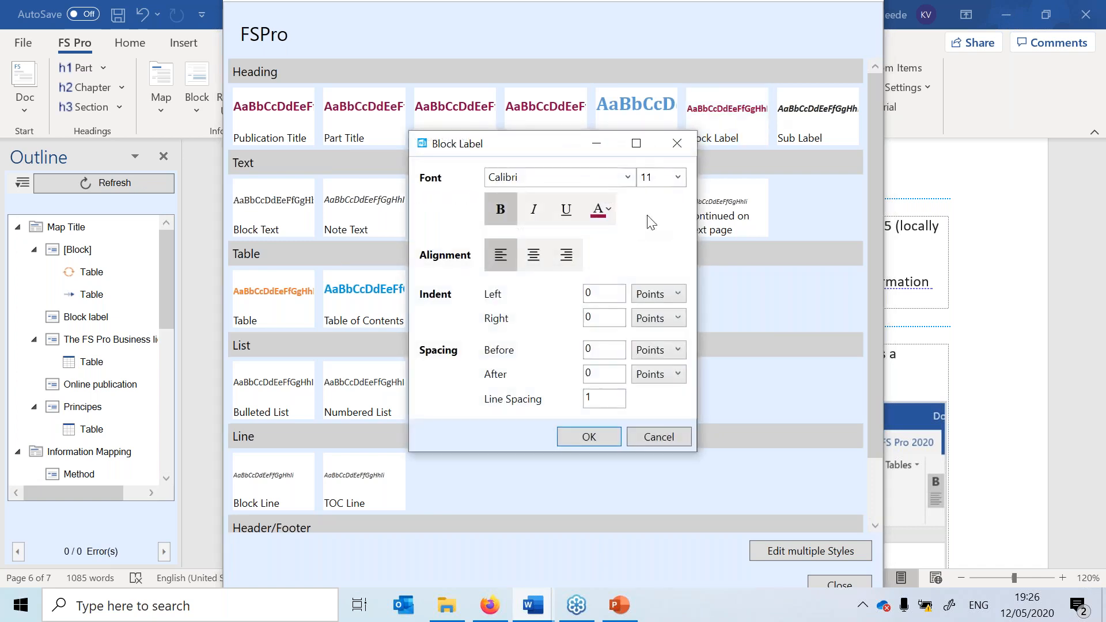
pyautogui.click(602, 212)
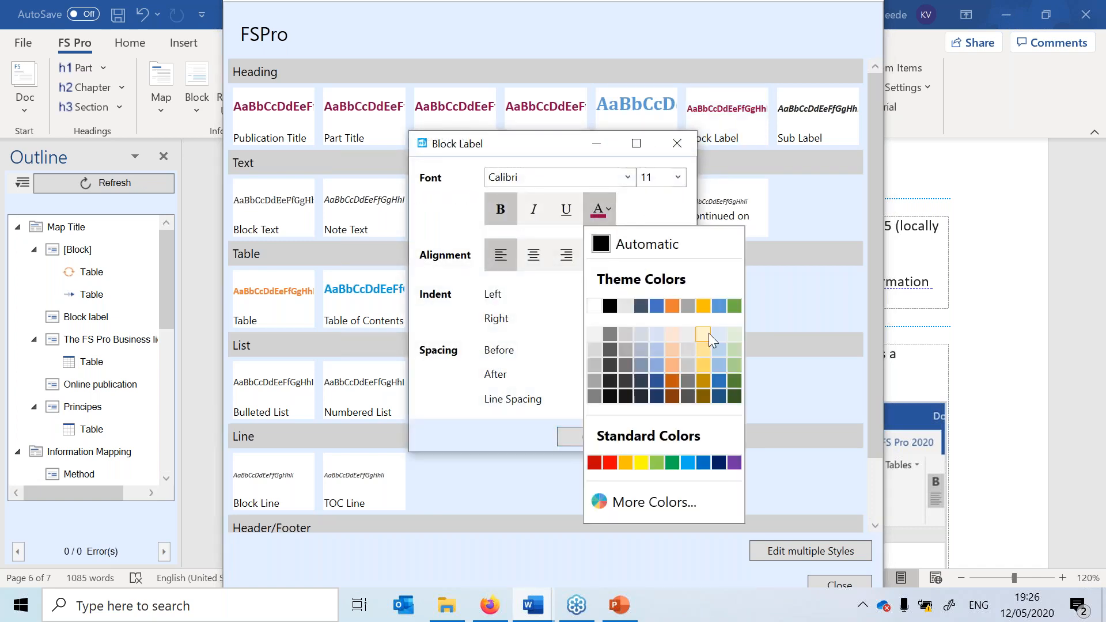
pyautogui.click(719, 304)
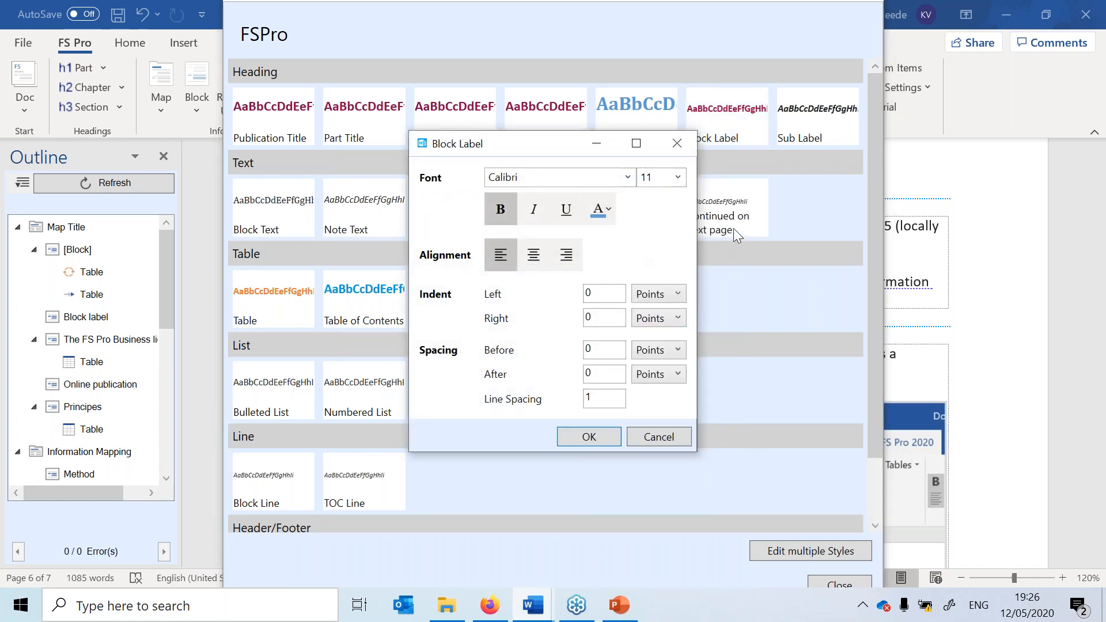
pyautogui.click(594, 442)
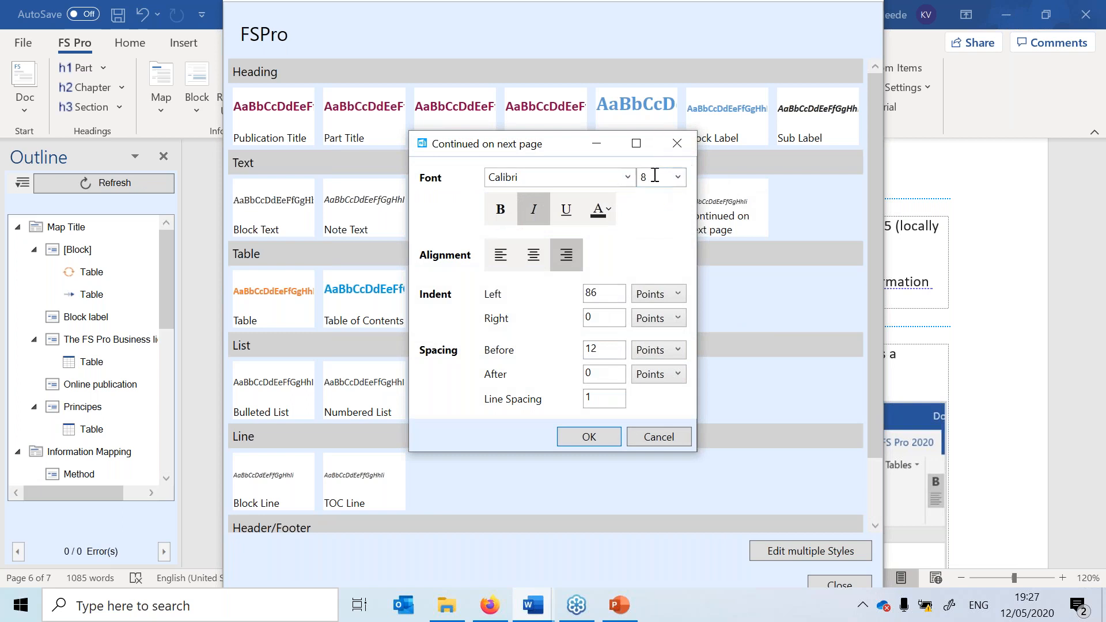
# Set the font size of the "Continued on next page" style to 6.
pyautogui.click(679, 175)
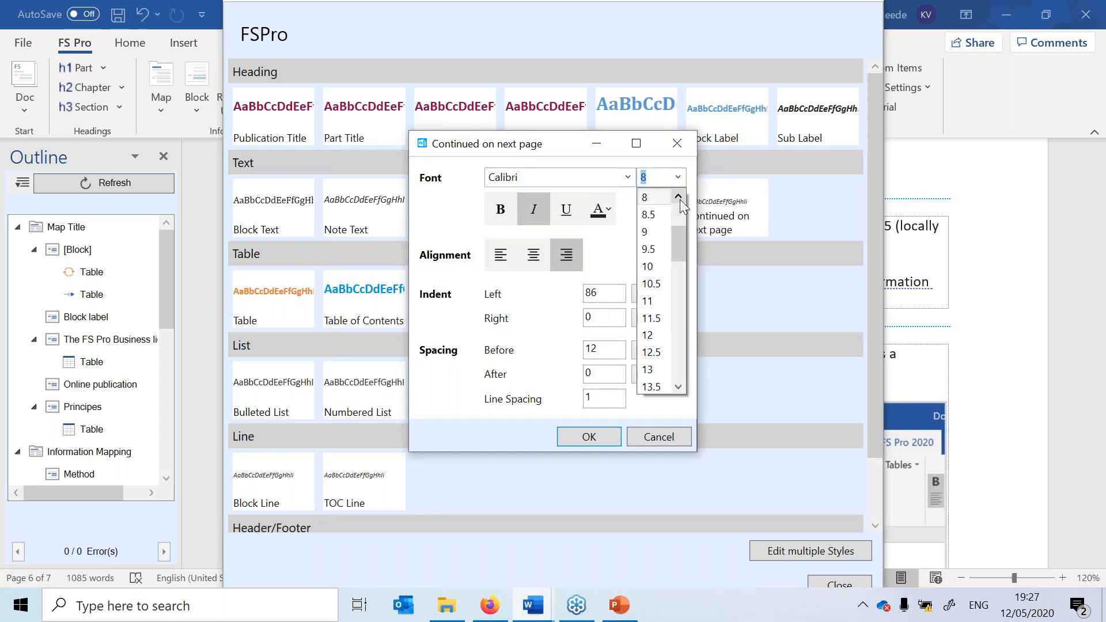
pyautogui.click(680, 197)
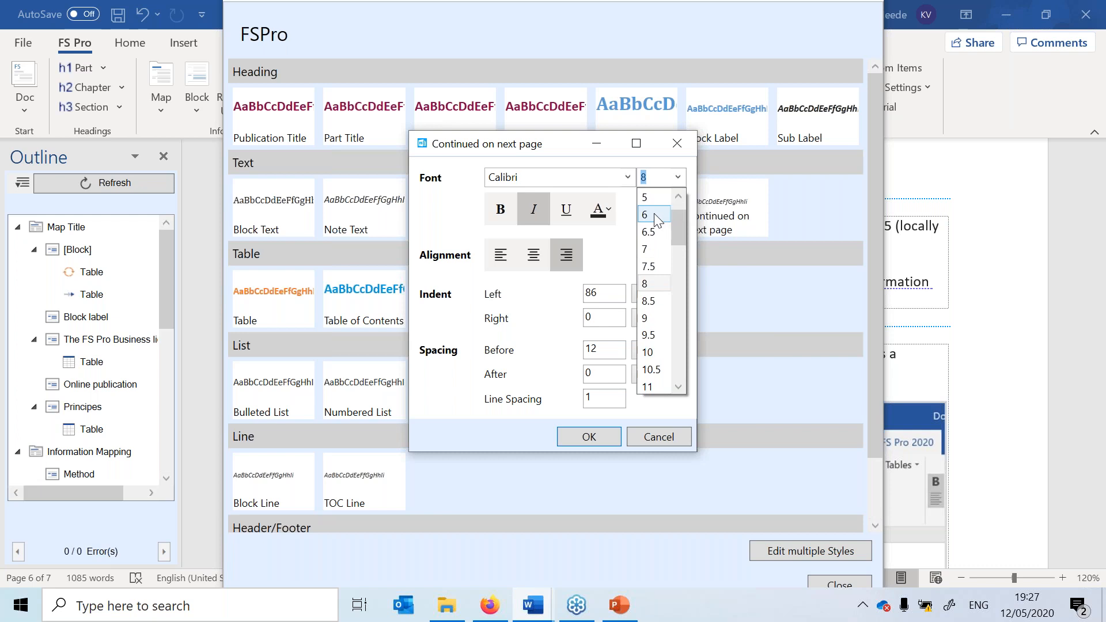
pyautogui.click(663, 215)
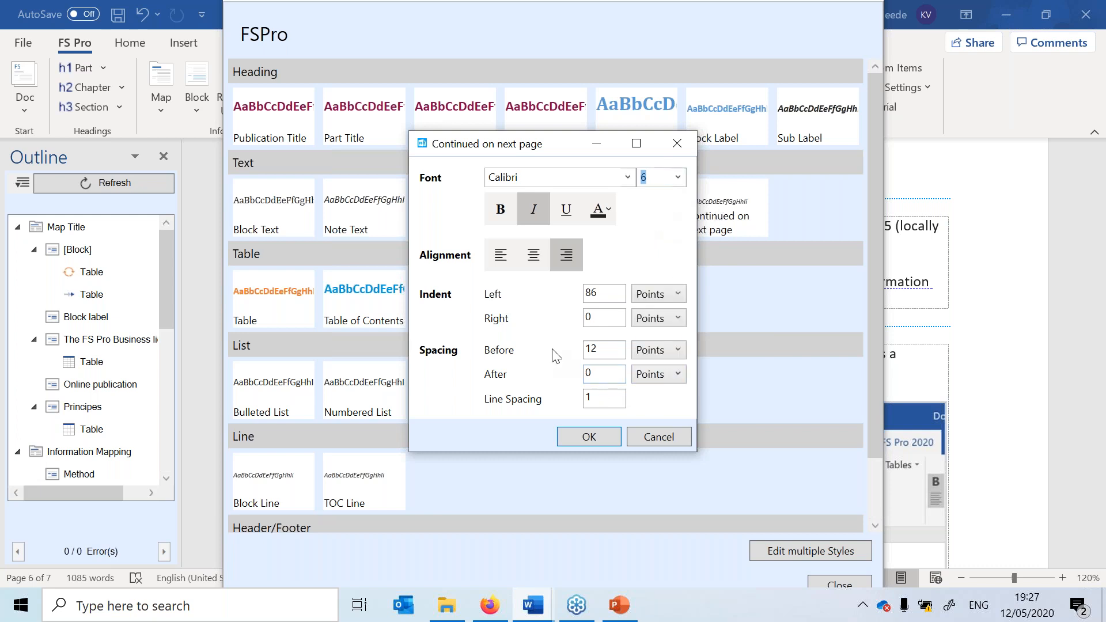
pyautogui.click(588, 437)
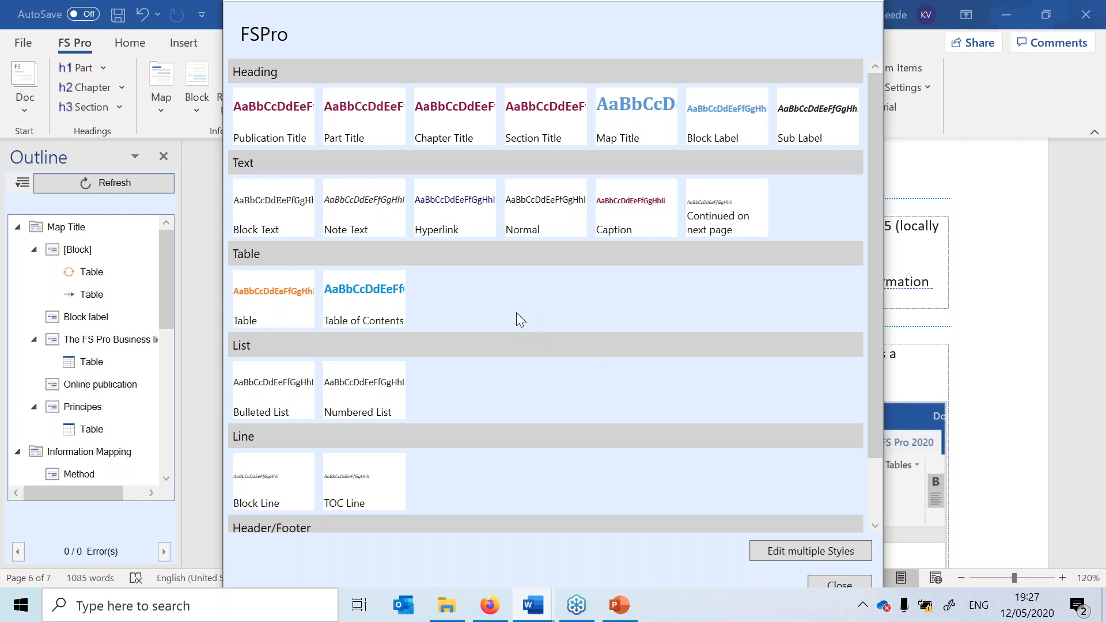
# Review the Table style's text, shading and border settings and set the table header font color to standard light blue.
pyautogui.click(268, 318)
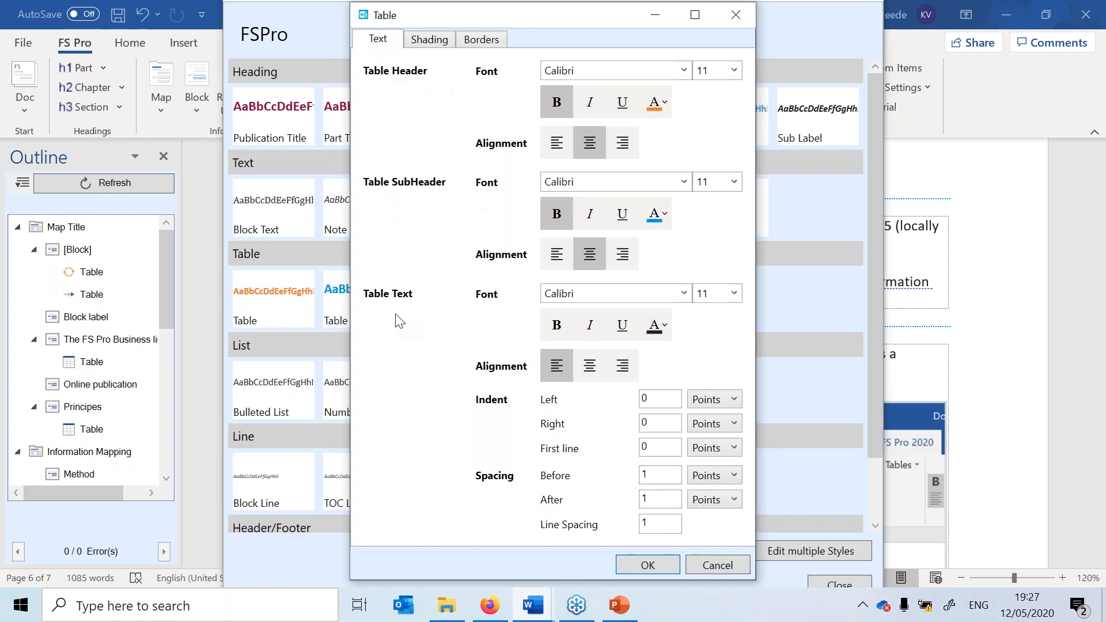
pyautogui.click(433, 42)
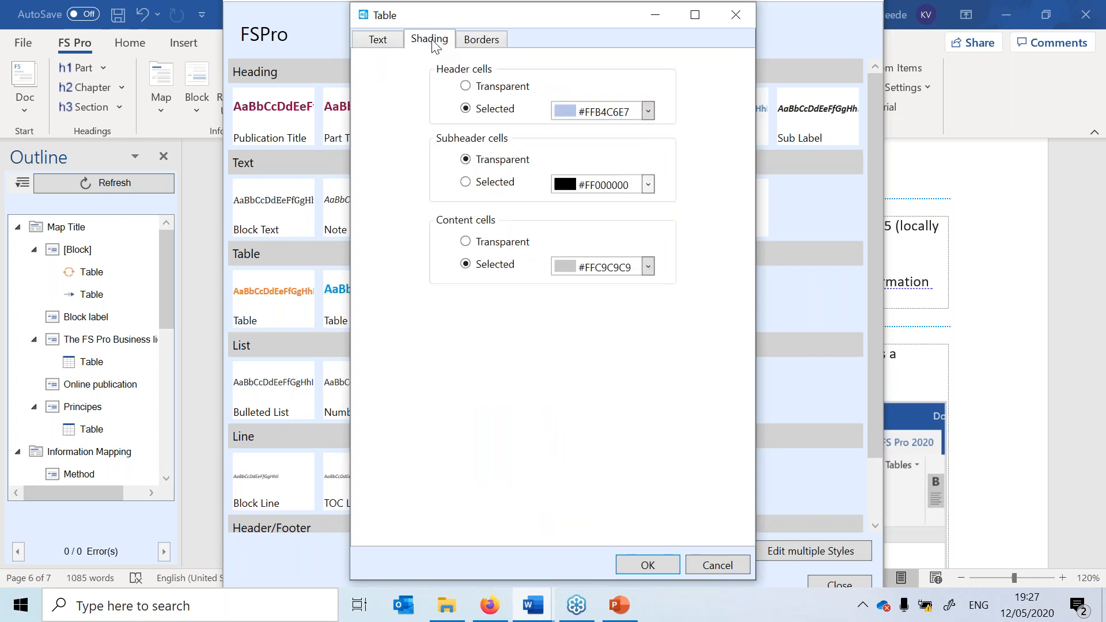
pyautogui.click(492, 42)
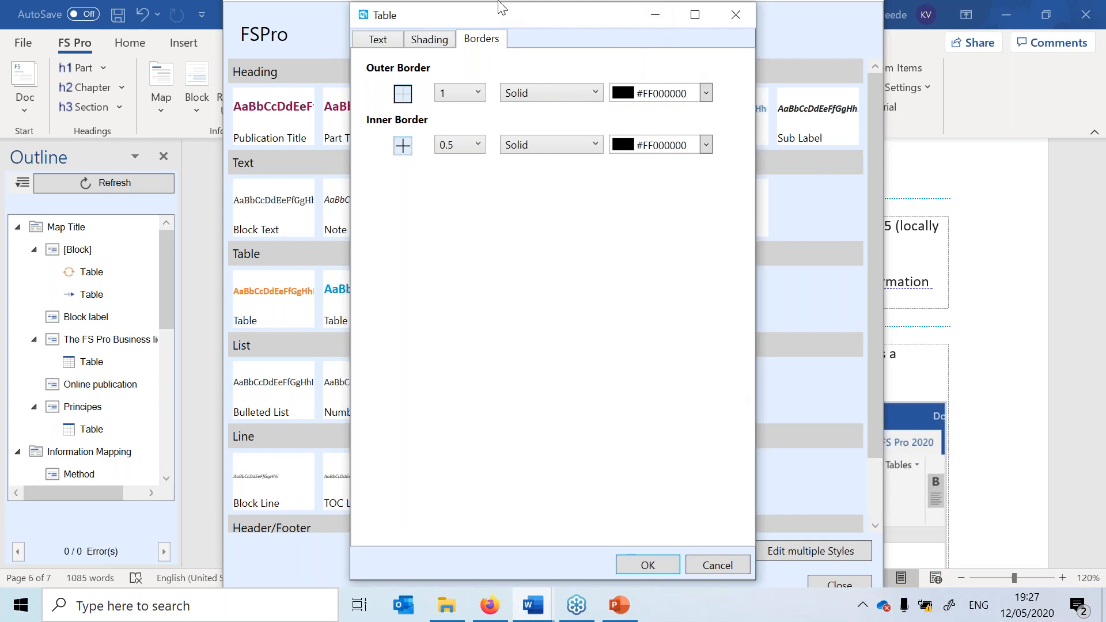
pyautogui.click(387, 41)
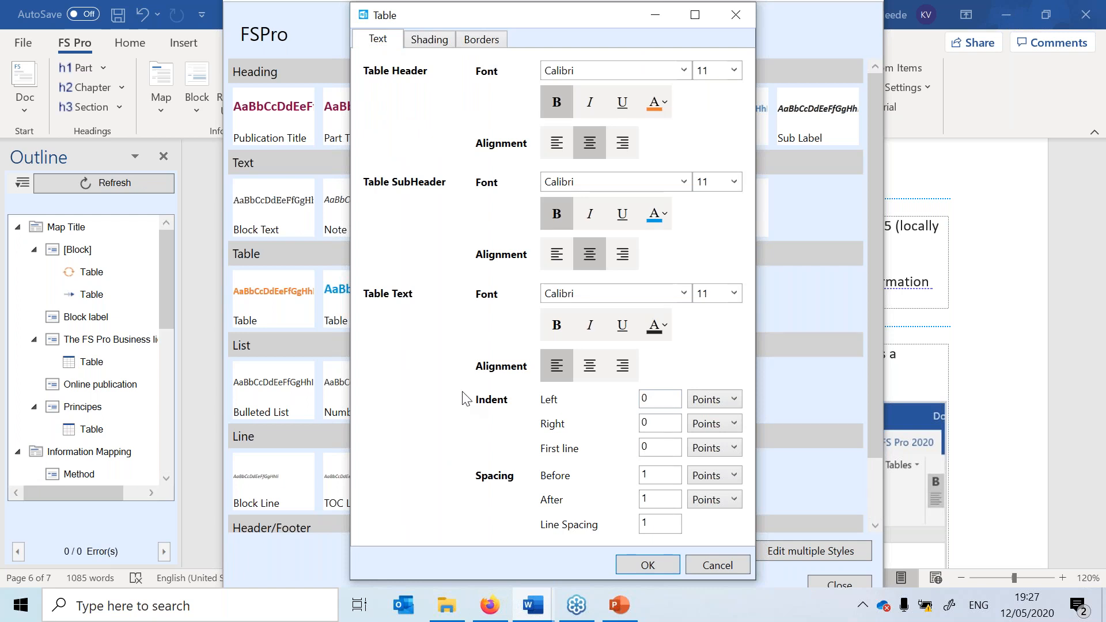
pyautogui.click(655, 107)
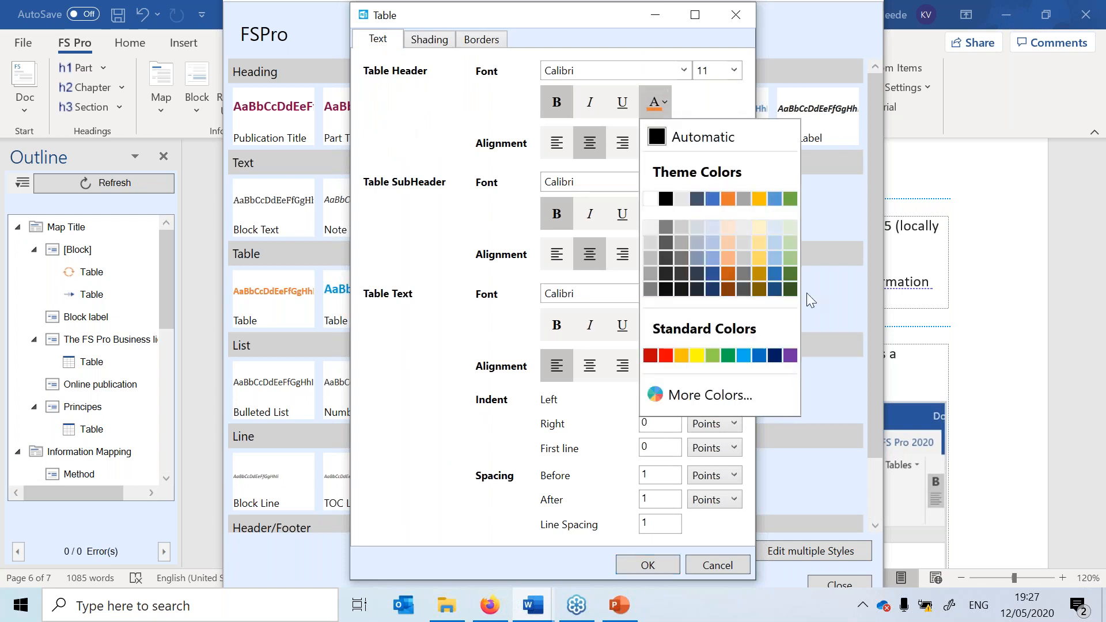
pyautogui.click(744, 356)
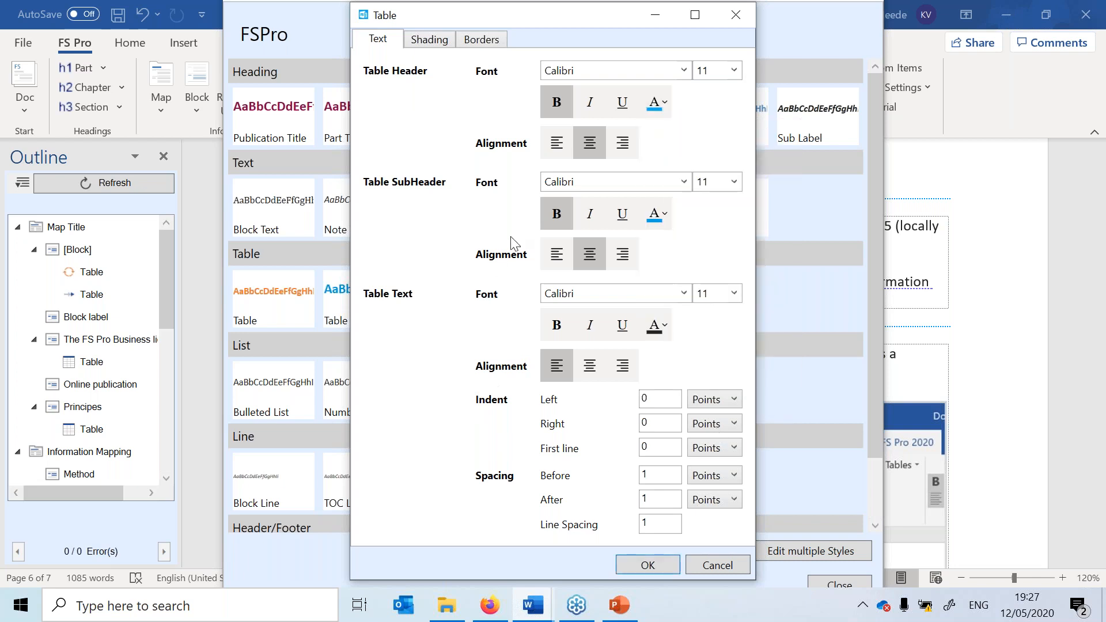
pyautogui.click(655, 214)
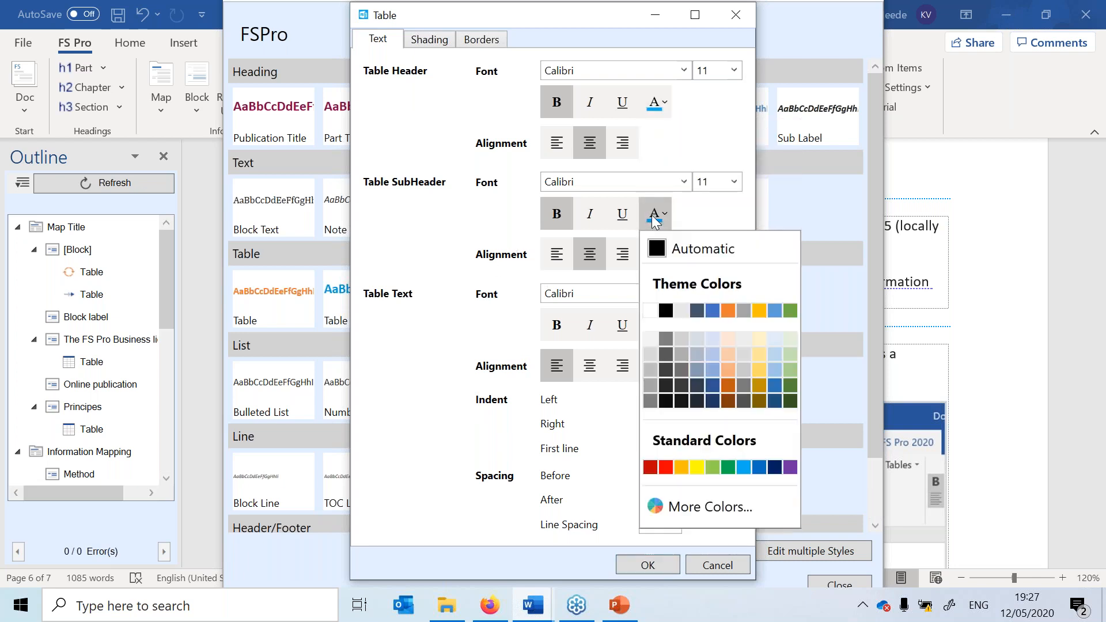
# Shade the Table style's header cells light green (#FFC5E0B3) and its content cells light yellow (#FFFFF2CC).
pyautogui.click(436, 42)
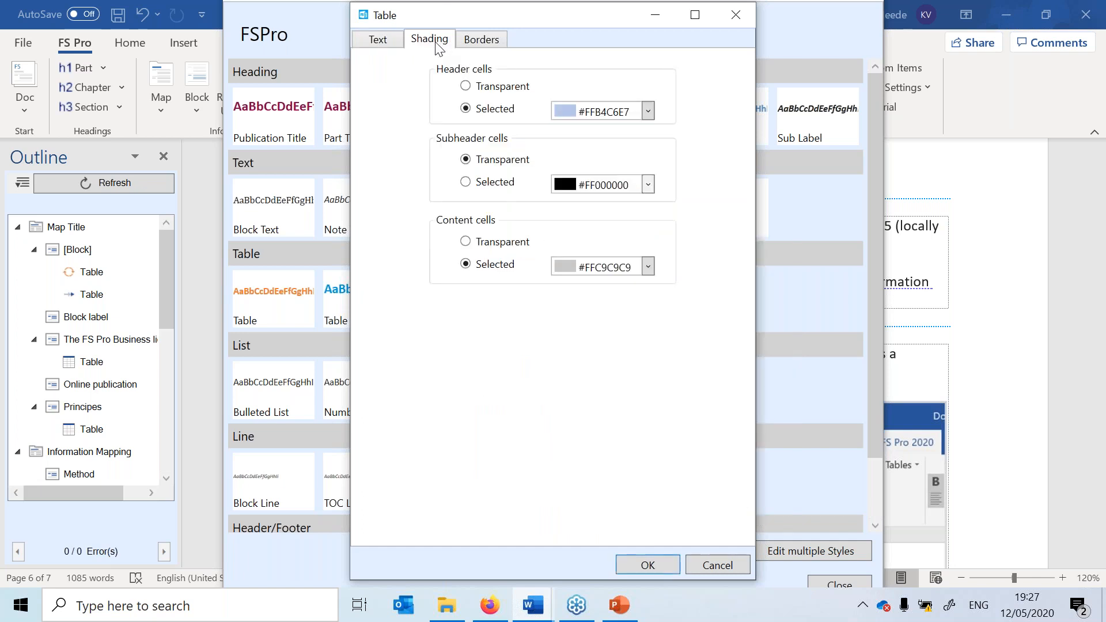
pyautogui.click(616, 113)
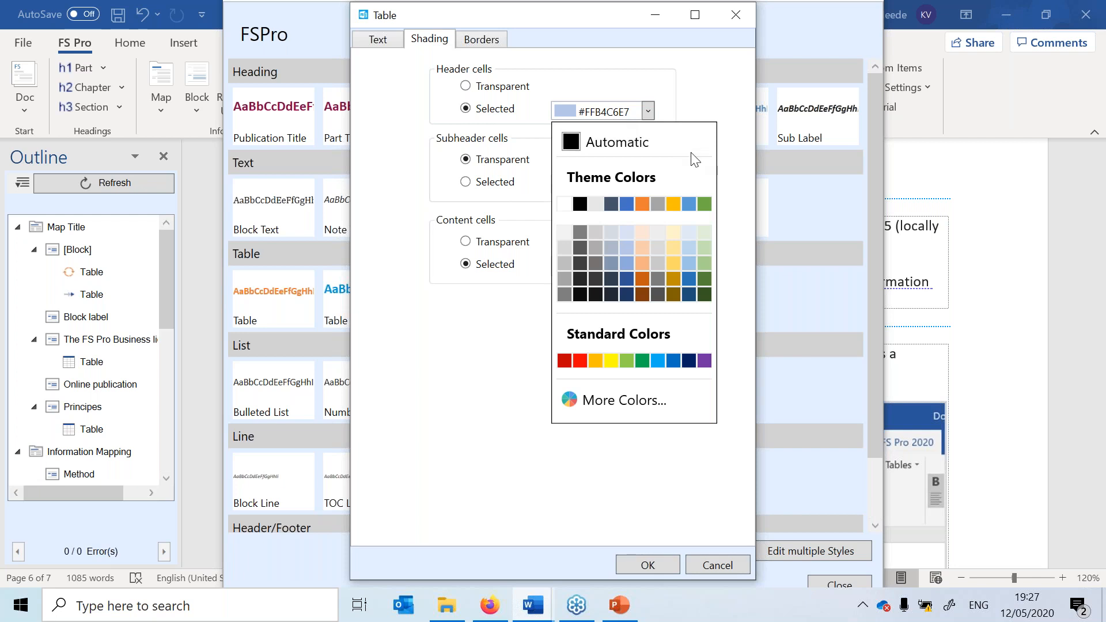
pyautogui.click(704, 249)
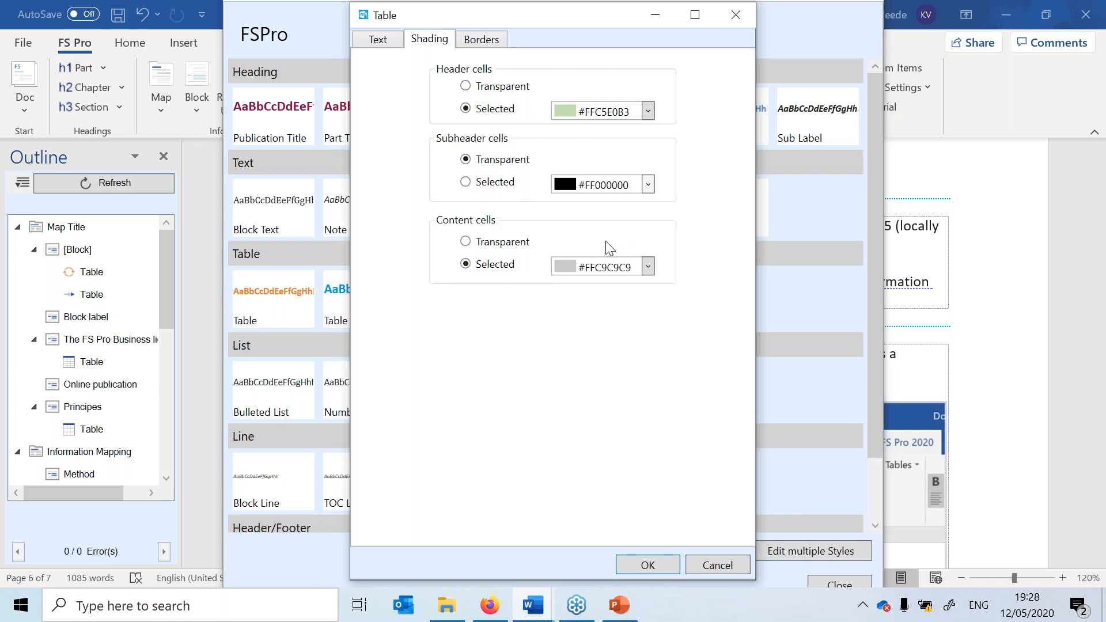
pyautogui.click(597, 268)
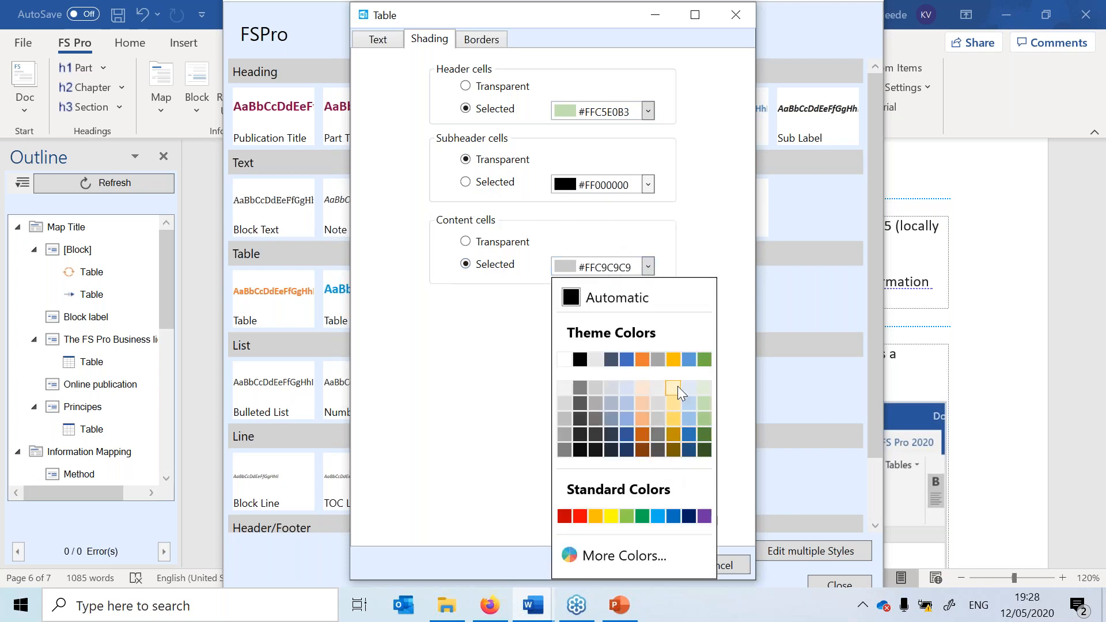
pyautogui.click(673, 403)
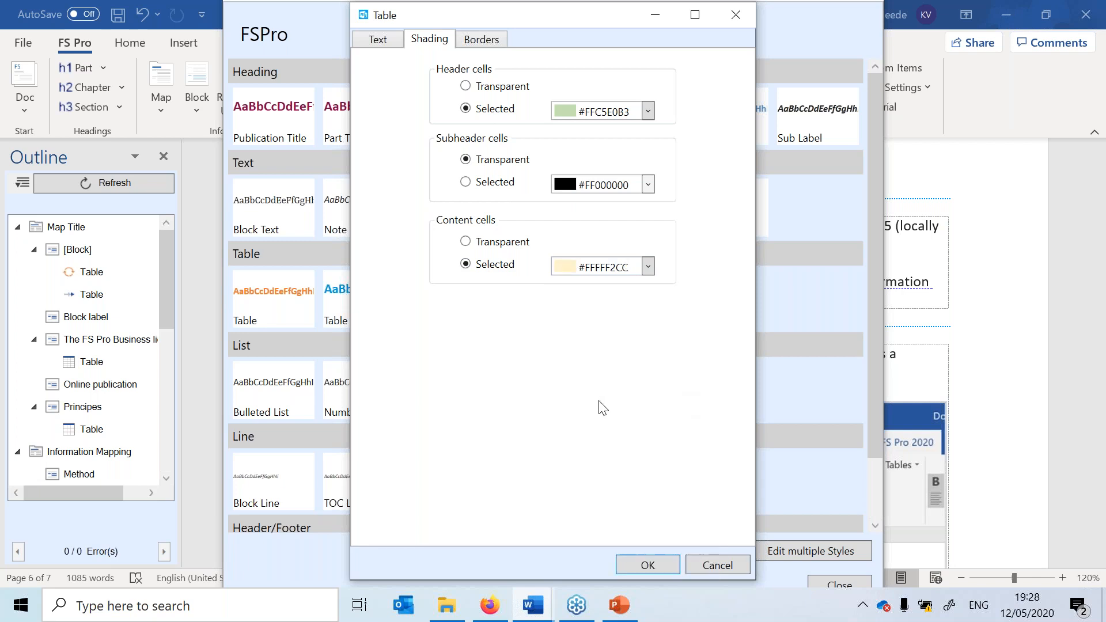
# Set the Table style's outer and inner border widths to 0.25 and save the table style.
pyautogui.click(482, 41)
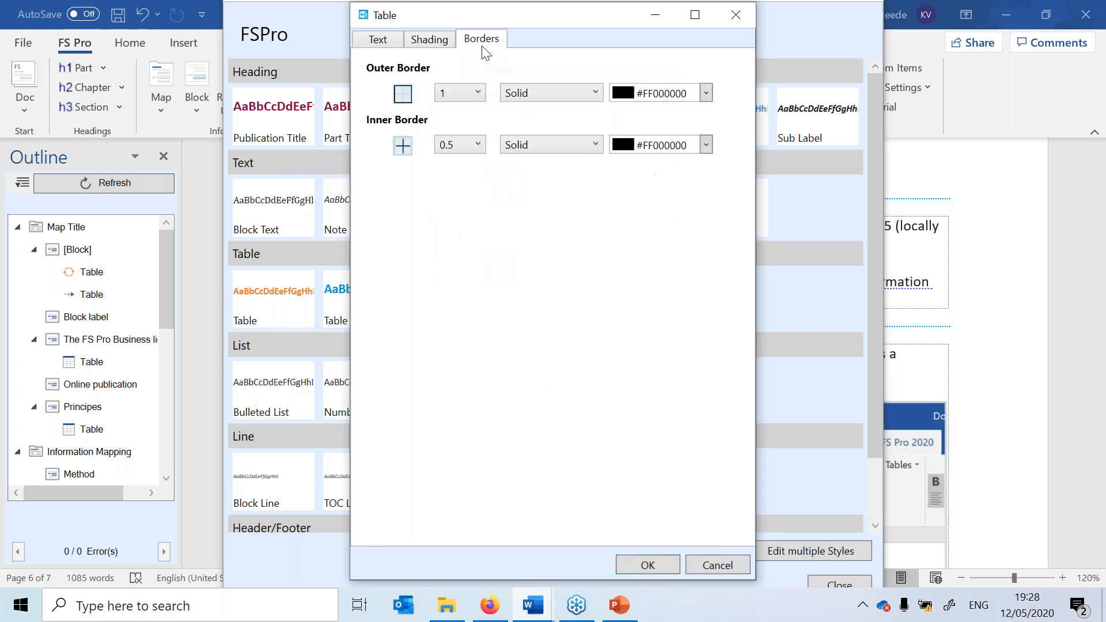
pyautogui.click(469, 95)
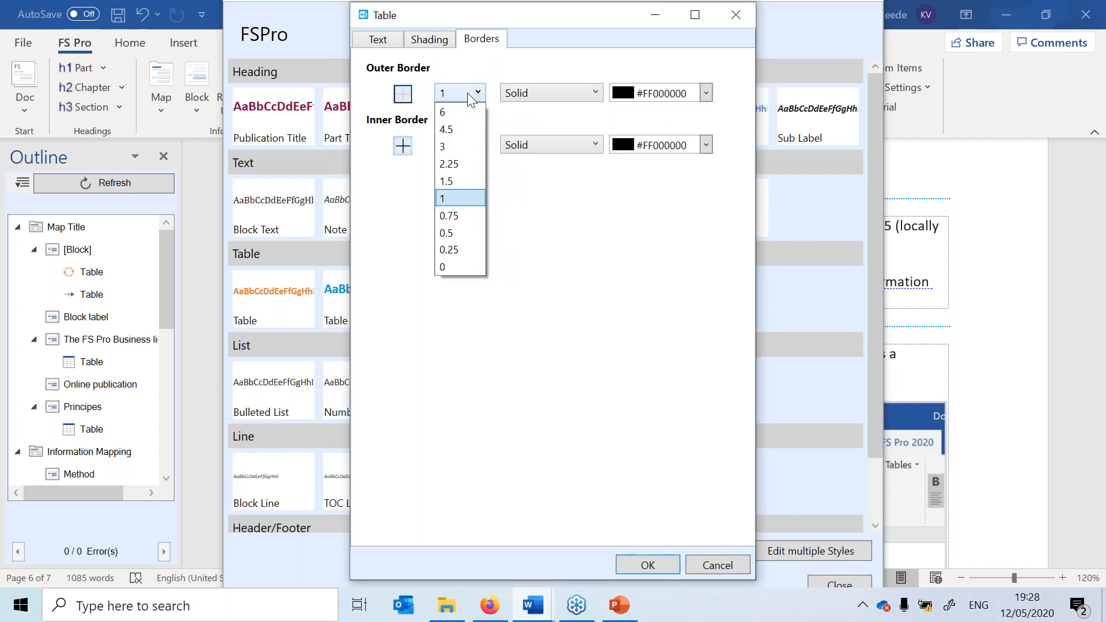
pyautogui.click(459, 250)
pyautogui.click(455, 151)
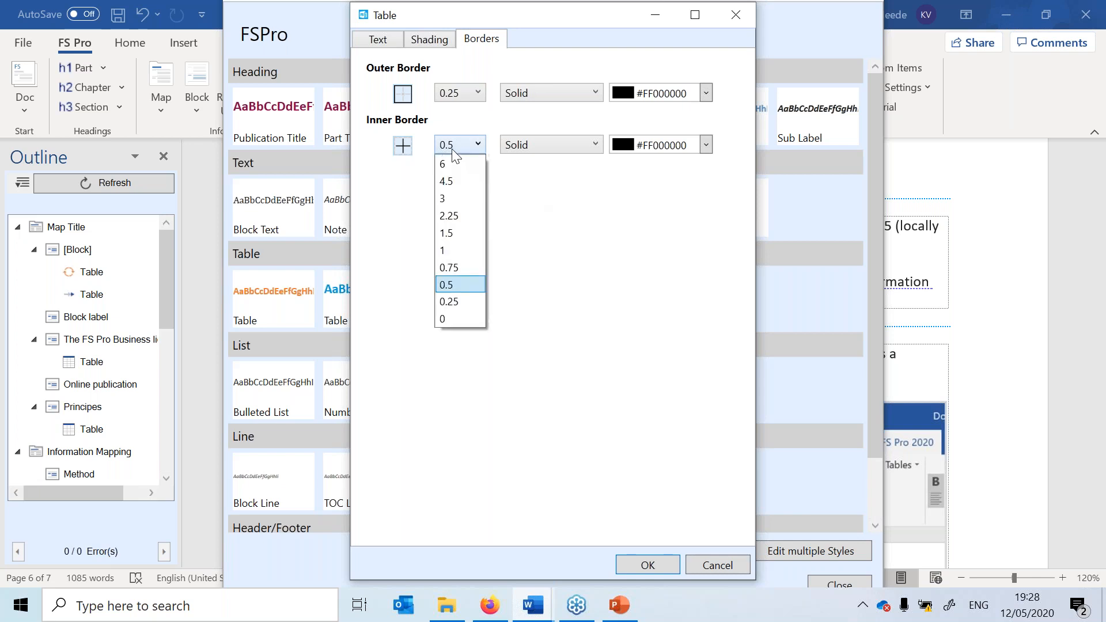
pyautogui.click(469, 307)
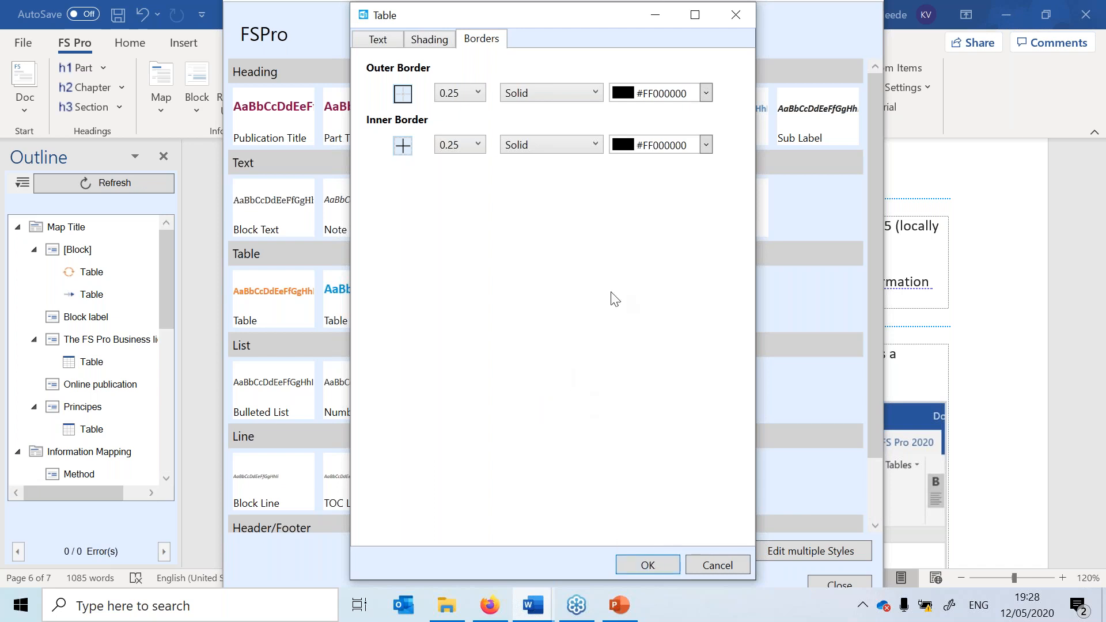
pyautogui.click(654, 566)
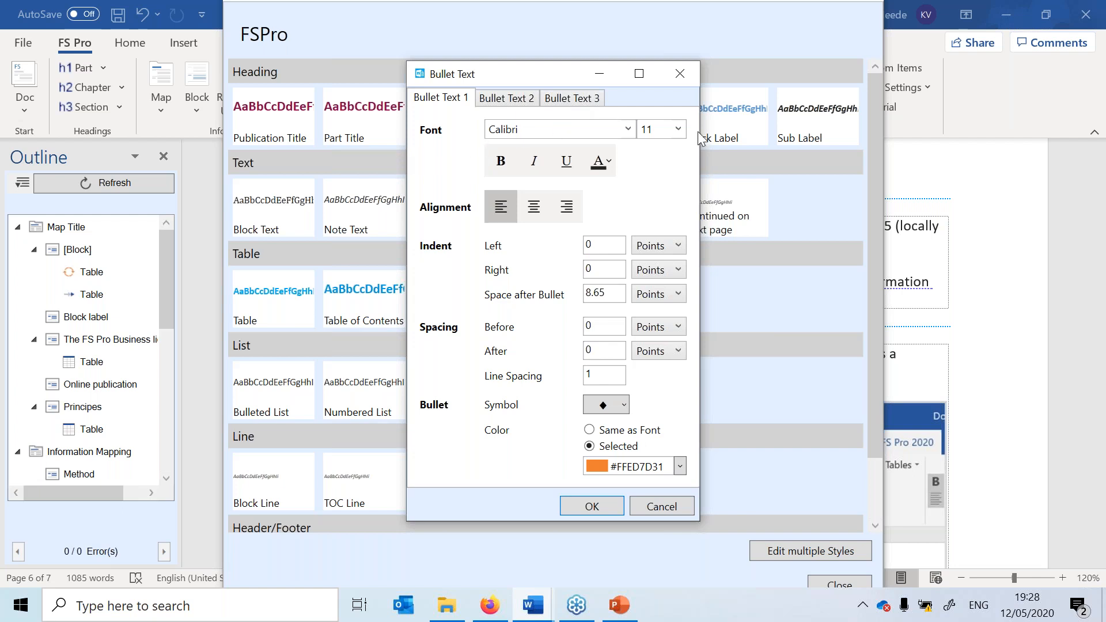
# Give the first-level bullet text style a font size of 13 and a heart bullet symbol.
pyautogui.click(678, 129)
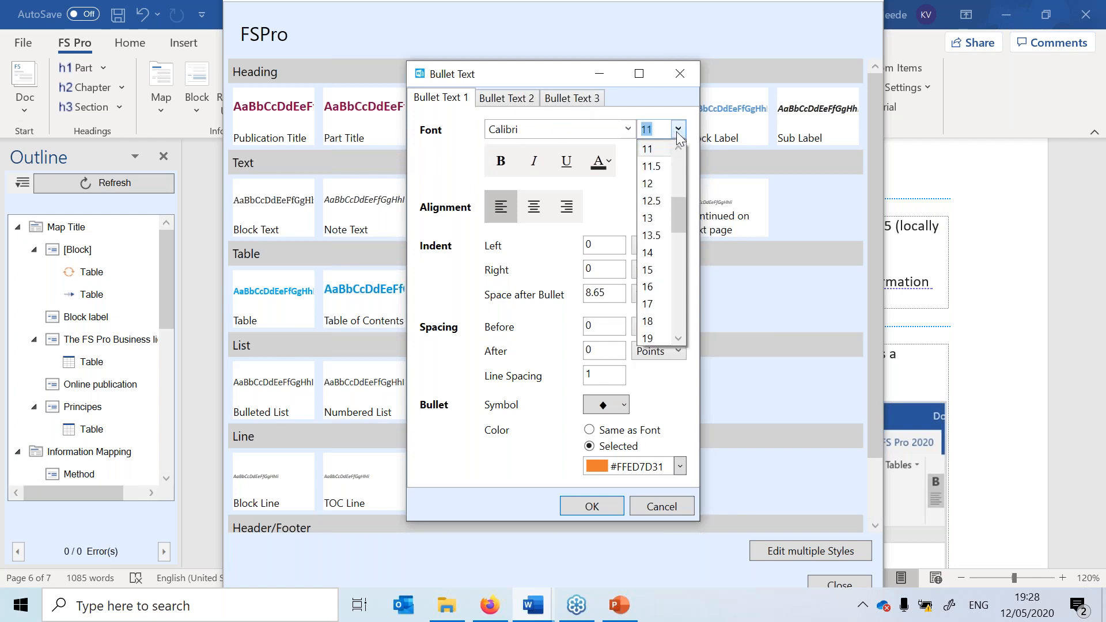
pyautogui.click(648, 217)
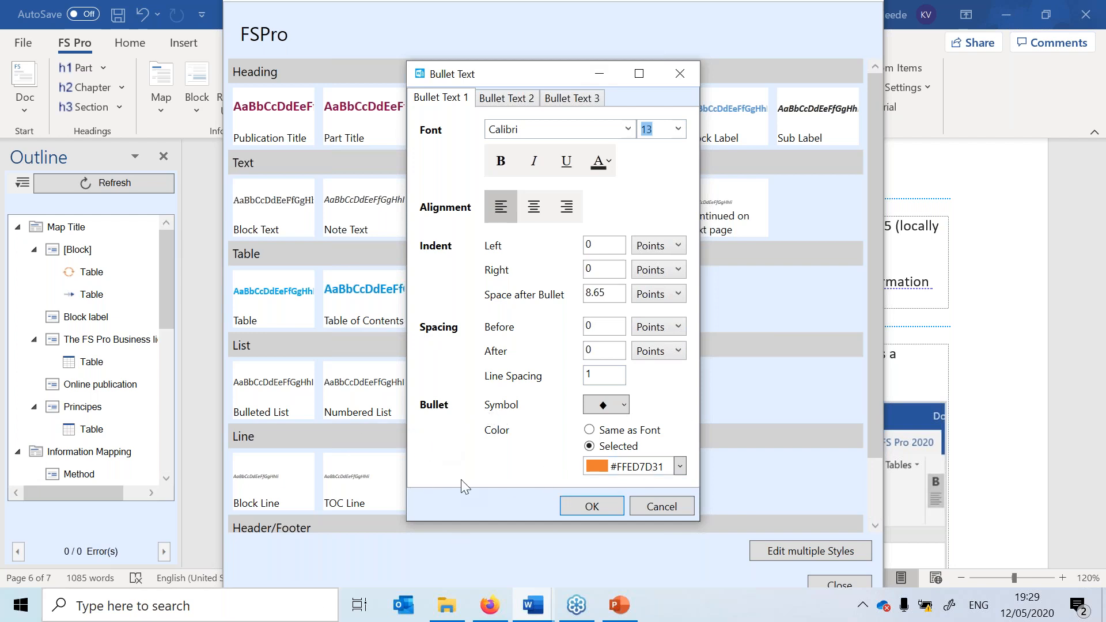
pyautogui.click(617, 404)
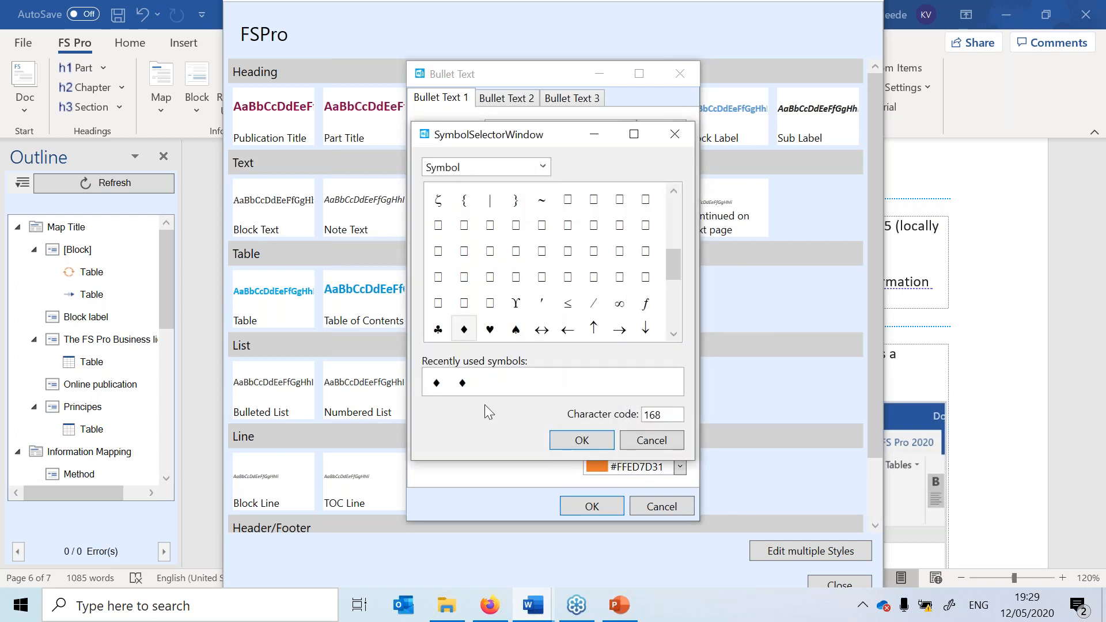
pyautogui.click(489, 331)
pyautogui.click(590, 440)
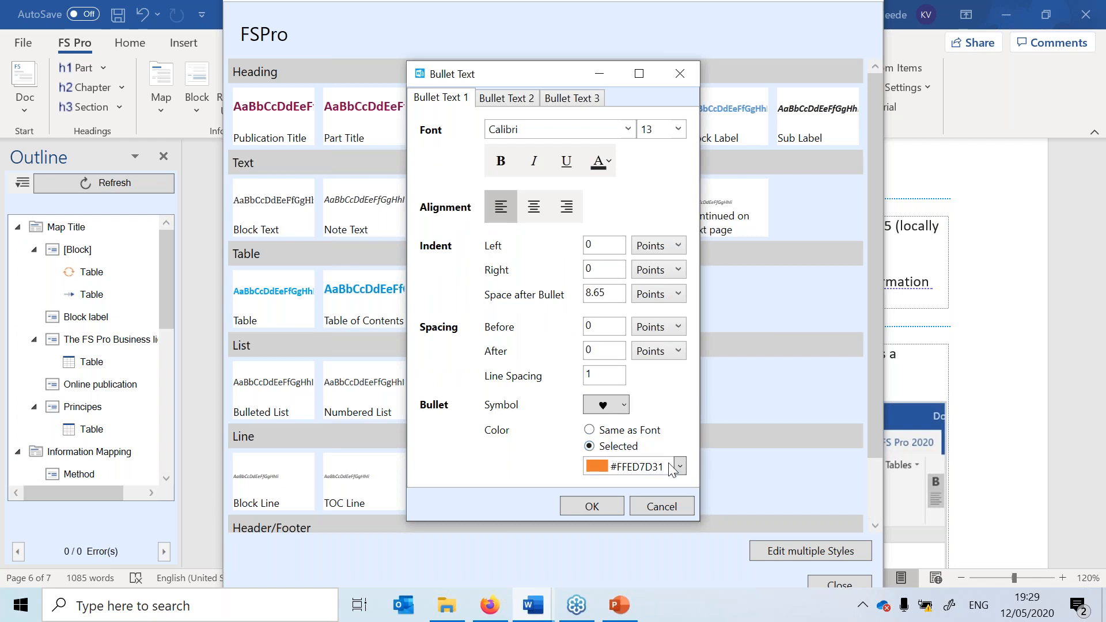
# Color the first-level bullets standard red (#FFFF0000), check levels two and three, and save the bulleted list style.
pyautogui.click(633, 470)
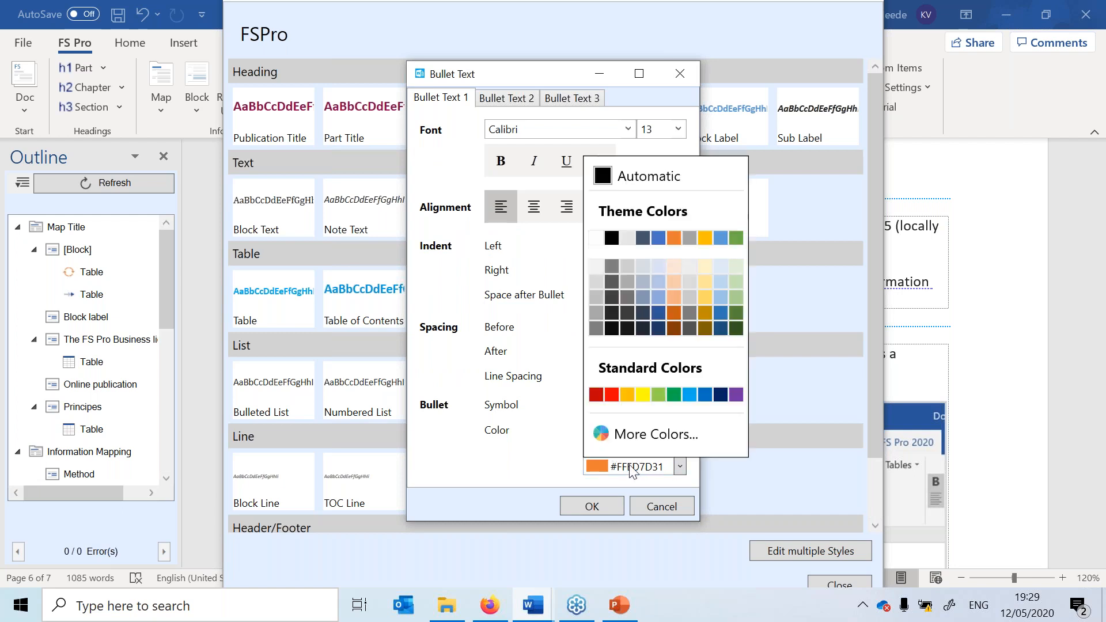
pyautogui.click(612, 395)
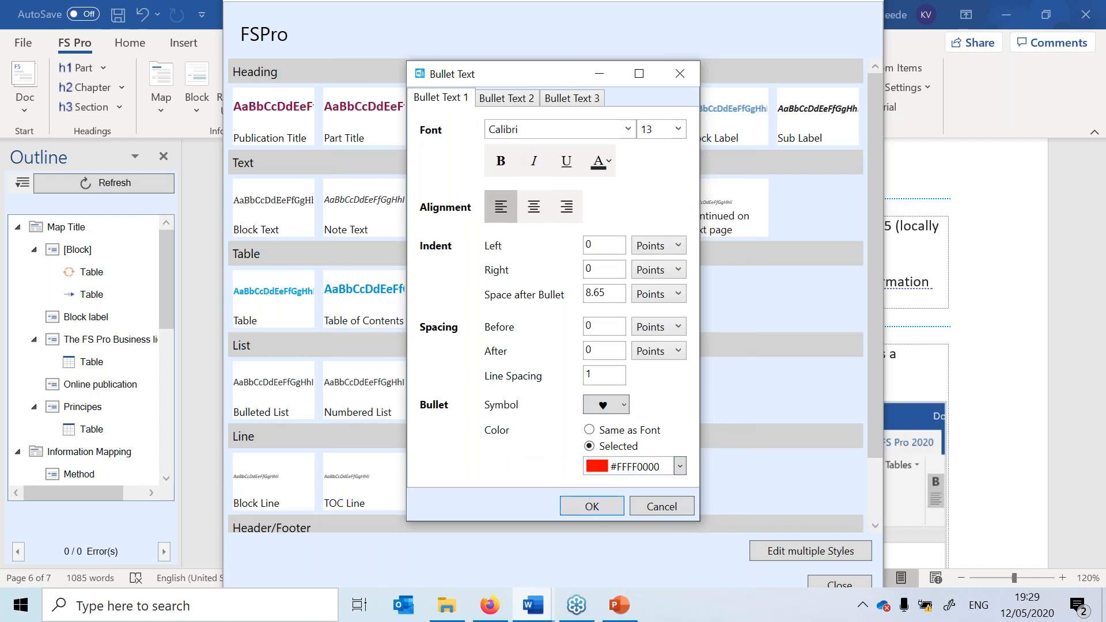
pyautogui.click(507, 101)
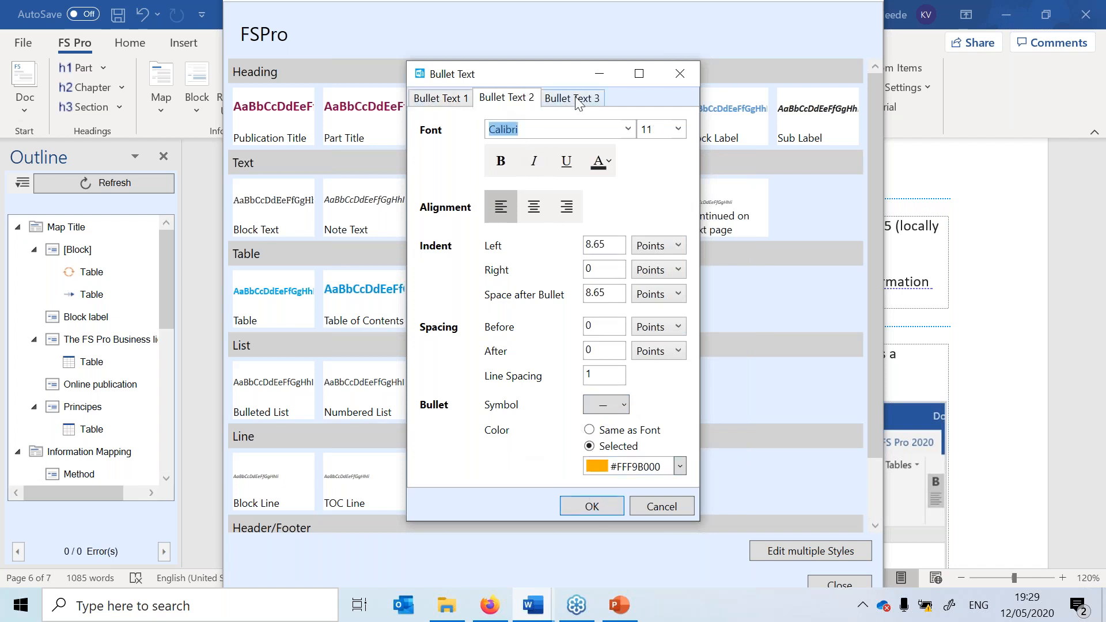
pyautogui.click(599, 100)
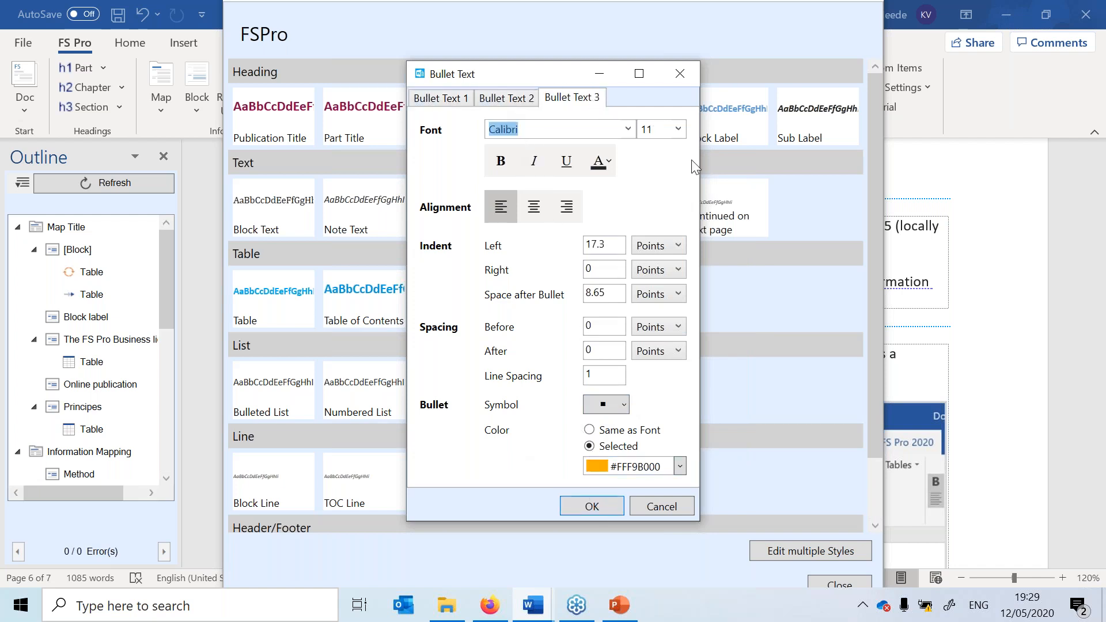
pyautogui.click(594, 506)
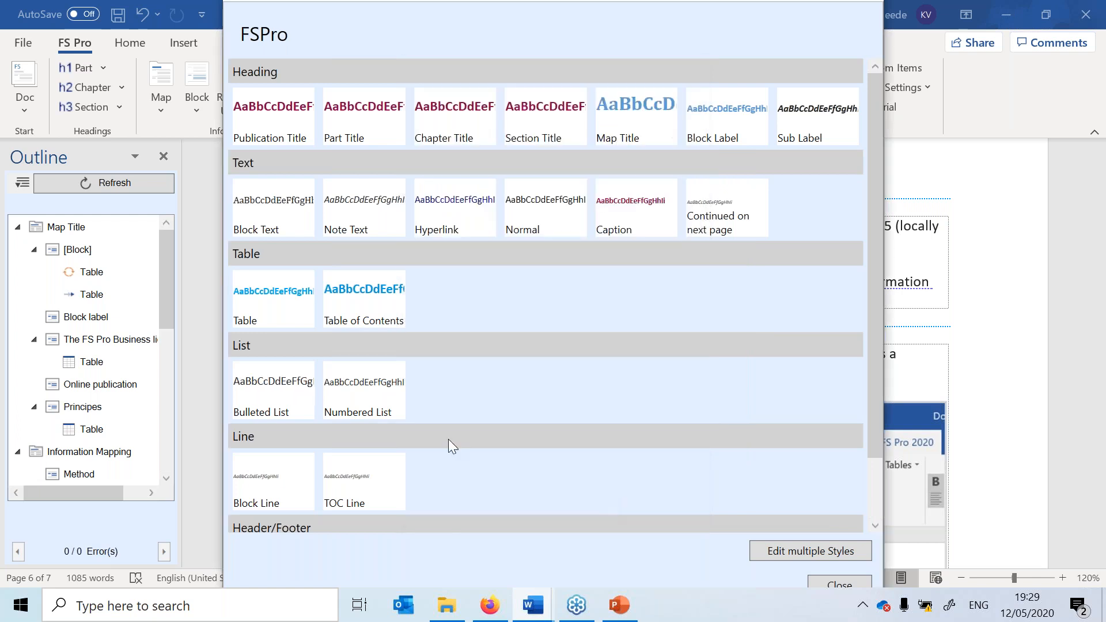
# Set the first-level numbered list style to A,B,C,... numbering with format A)) and red (#FFFF0000) numbers.
pyautogui.click(368, 393)
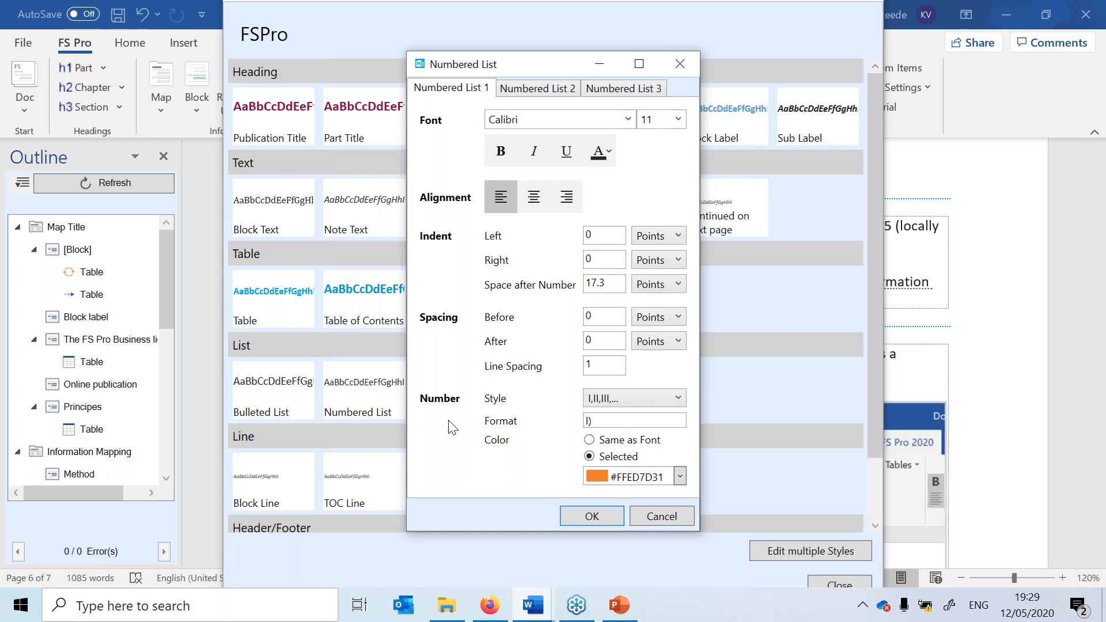
pyautogui.click(625, 402)
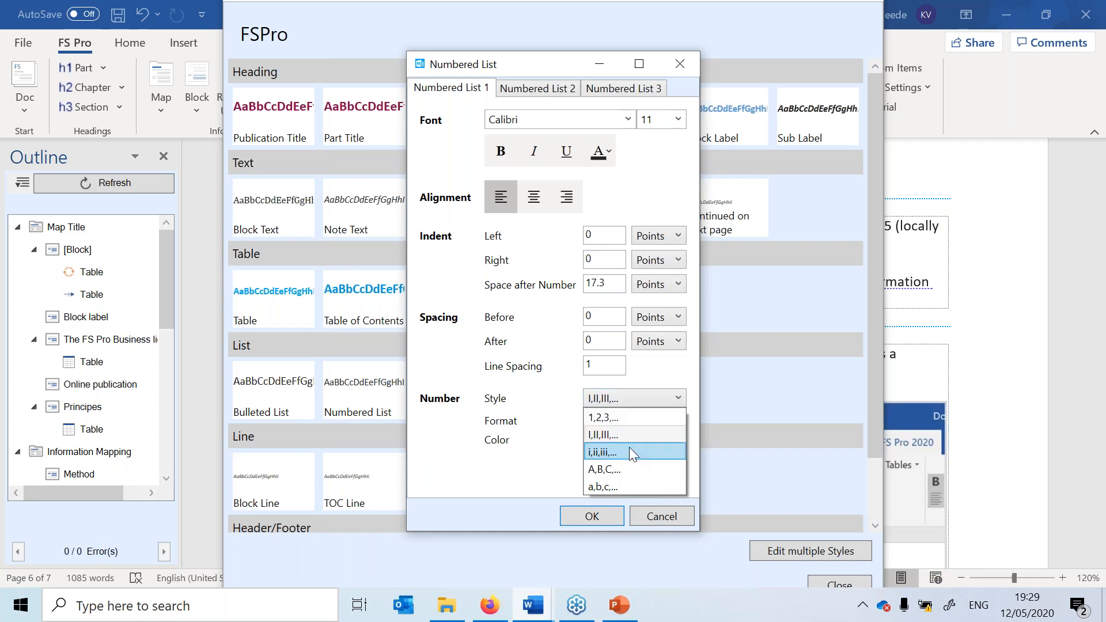
pyautogui.click(610, 469)
pyautogui.click(613, 421)
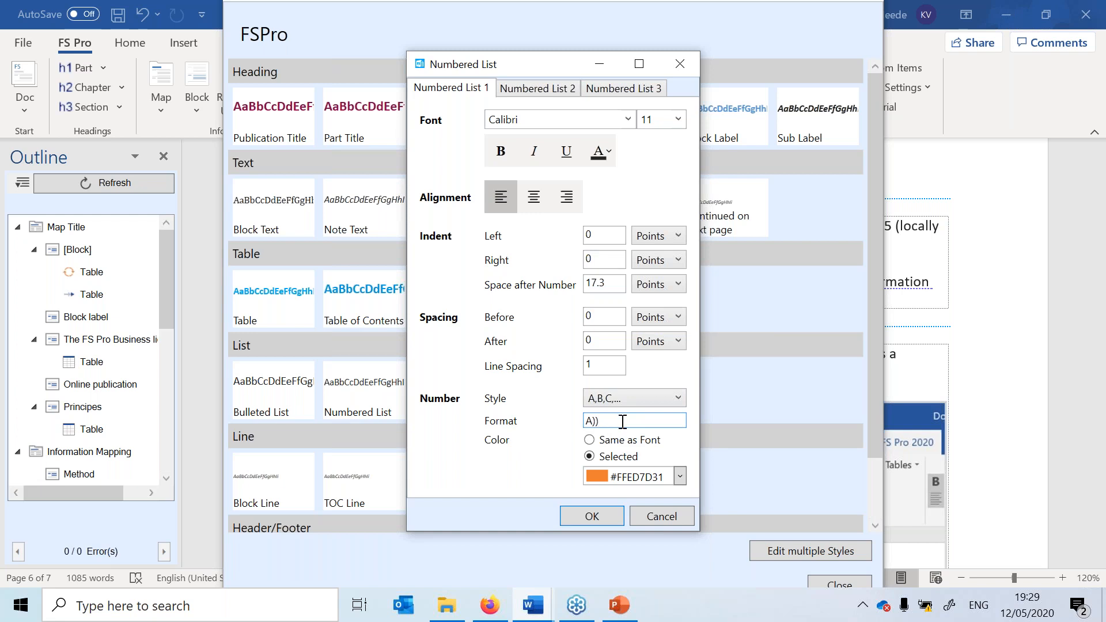
pyautogui.click(640, 480)
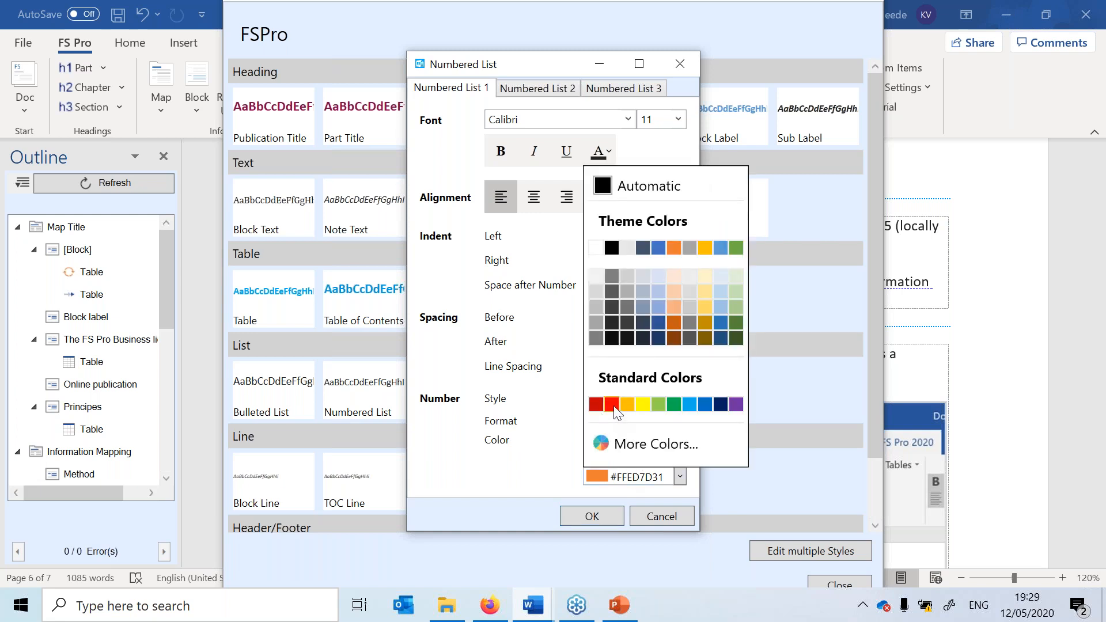
pyautogui.click(600, 408)
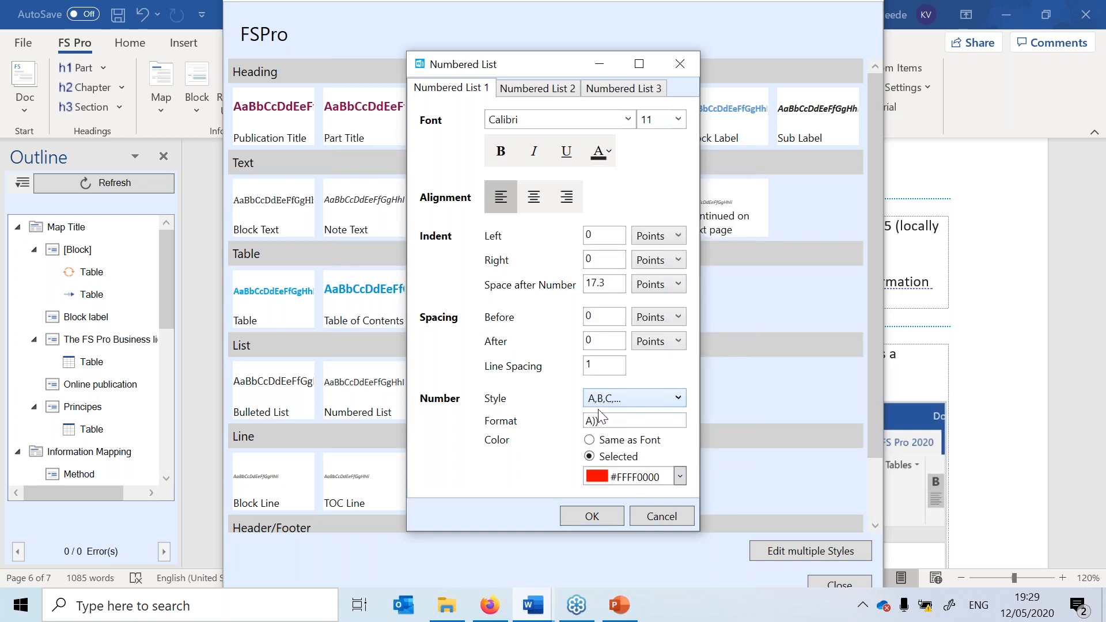
pyautogui.click(606, 517)
# Make the Block Line style a solid line in blue (#FF5B9BD5) with a width of 4½ pt.
pyautogui.scroll(-1, 561, 413)
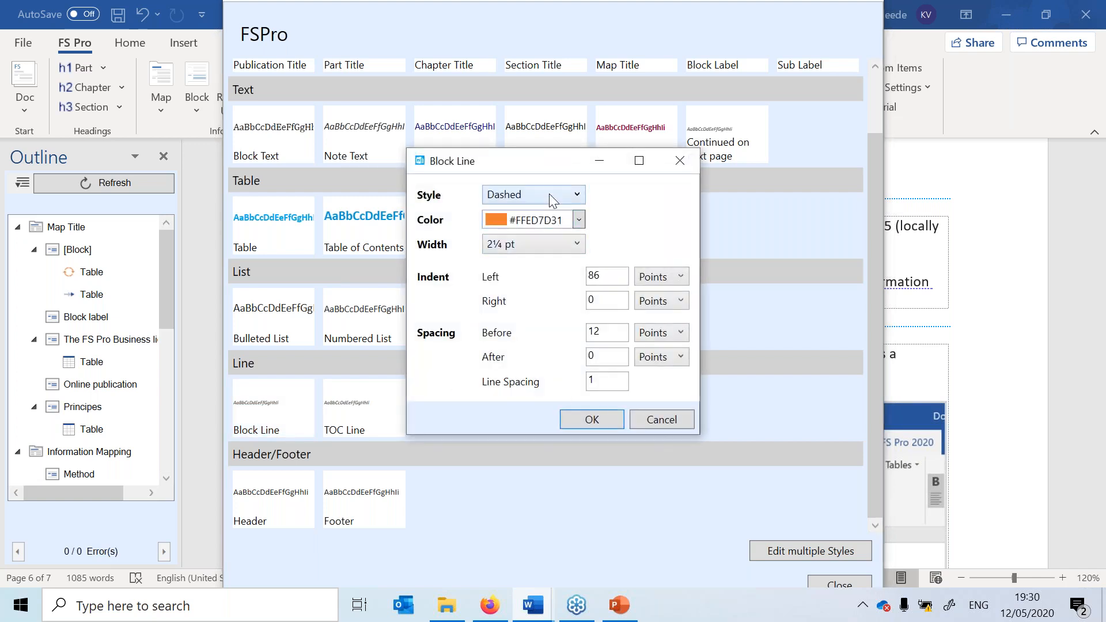
pyautogui.click(550, 194)
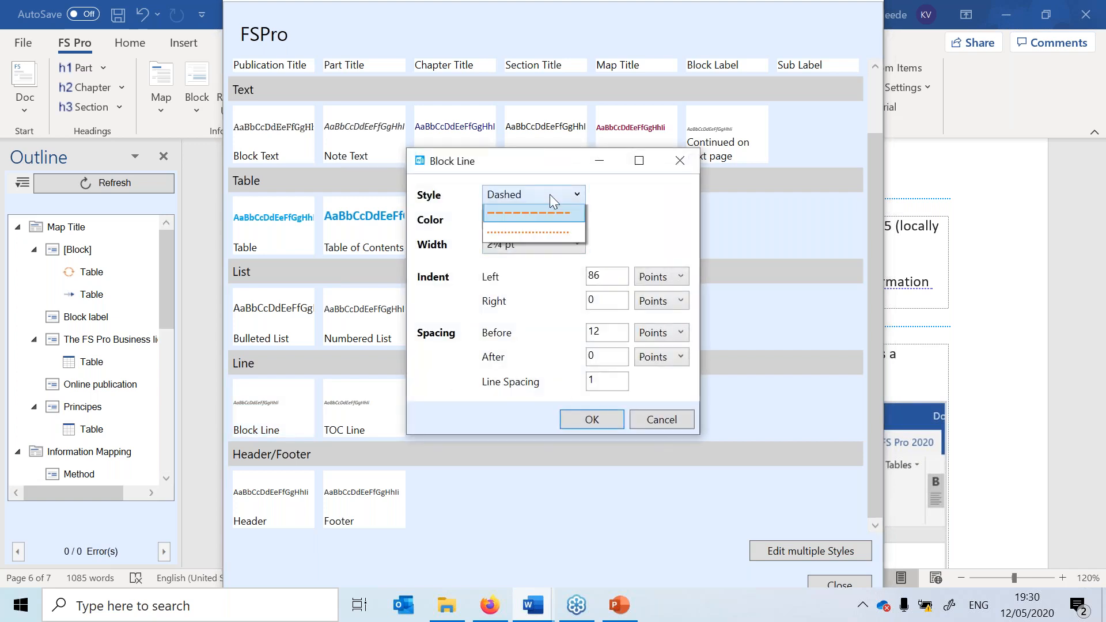
pyautogui.click(547, 215)
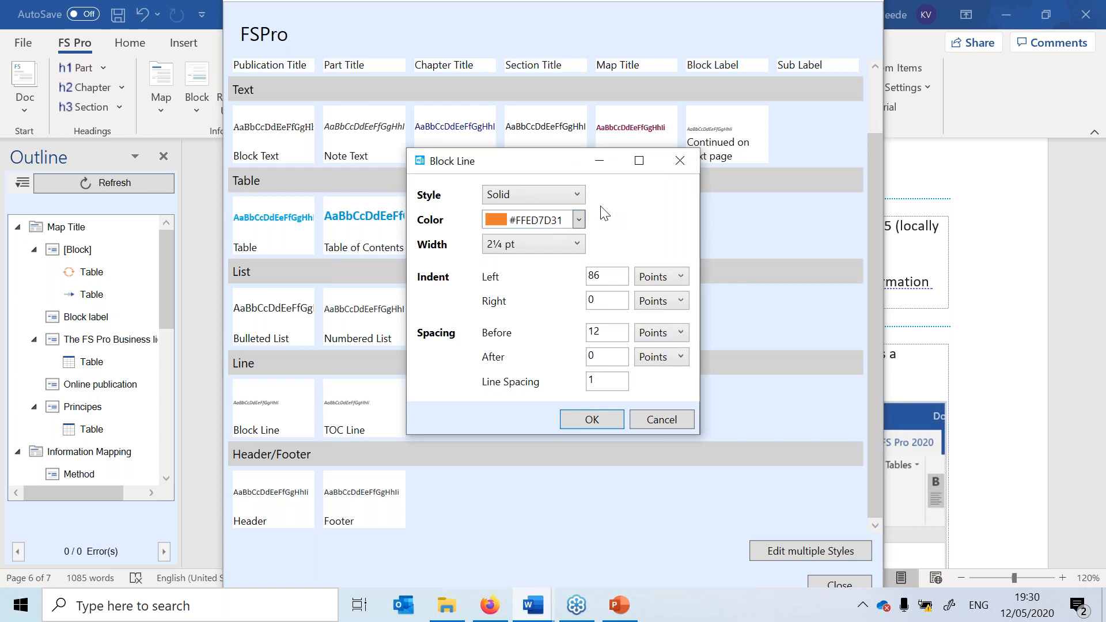
pyautogui.click(550, 220)
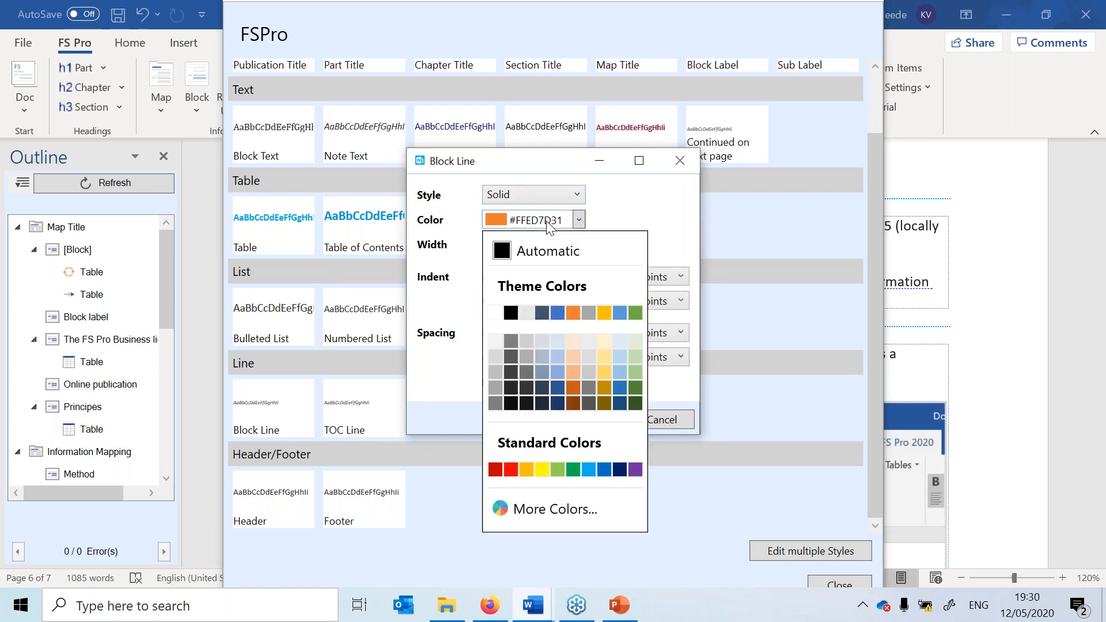
pyautogui.click(620, 313)
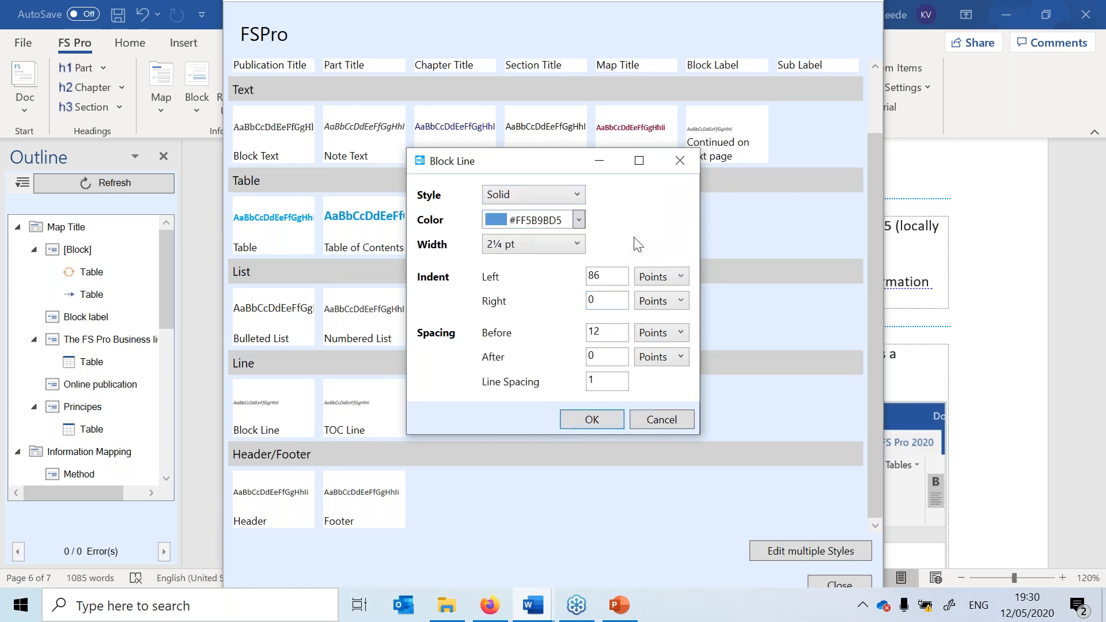
pyautogui.click(517, 246)
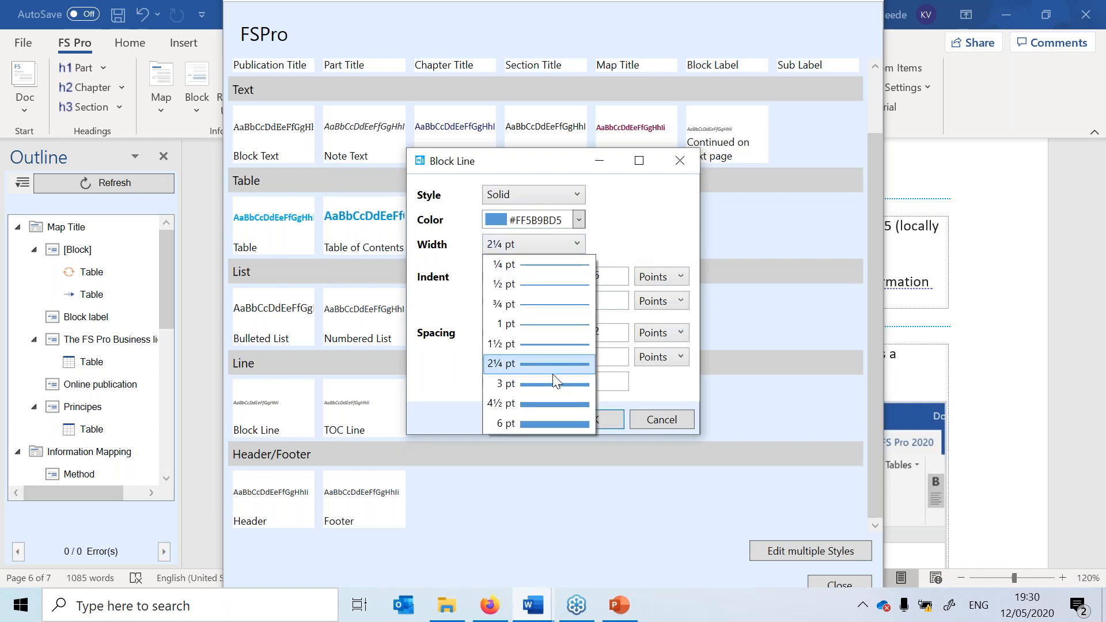
pyautogui.click(541, 410)
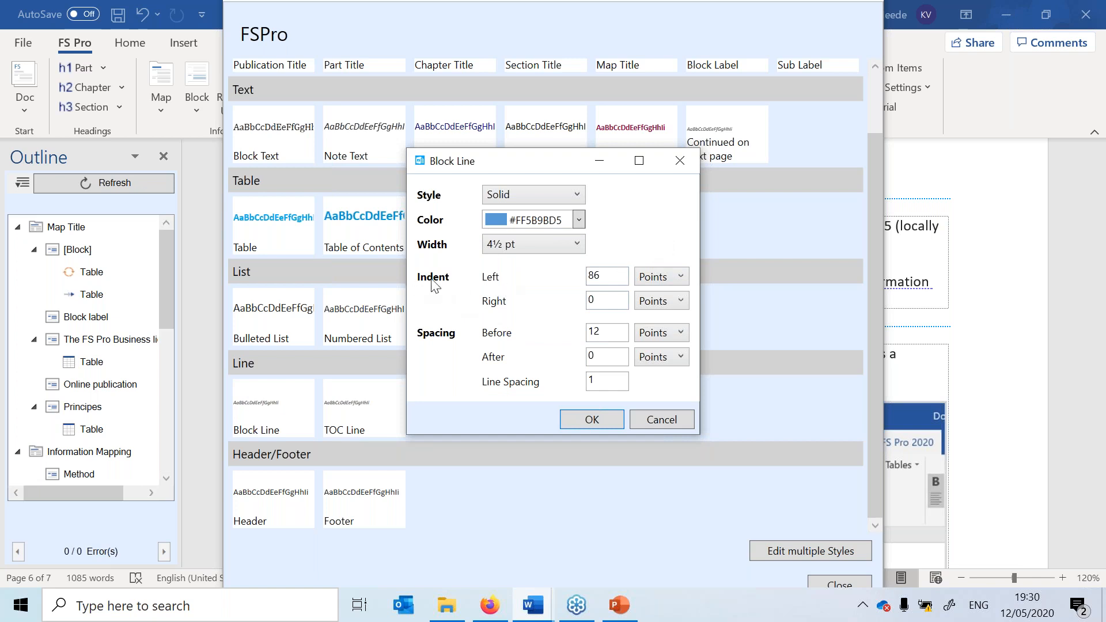
pyautogui.click(592, 418)
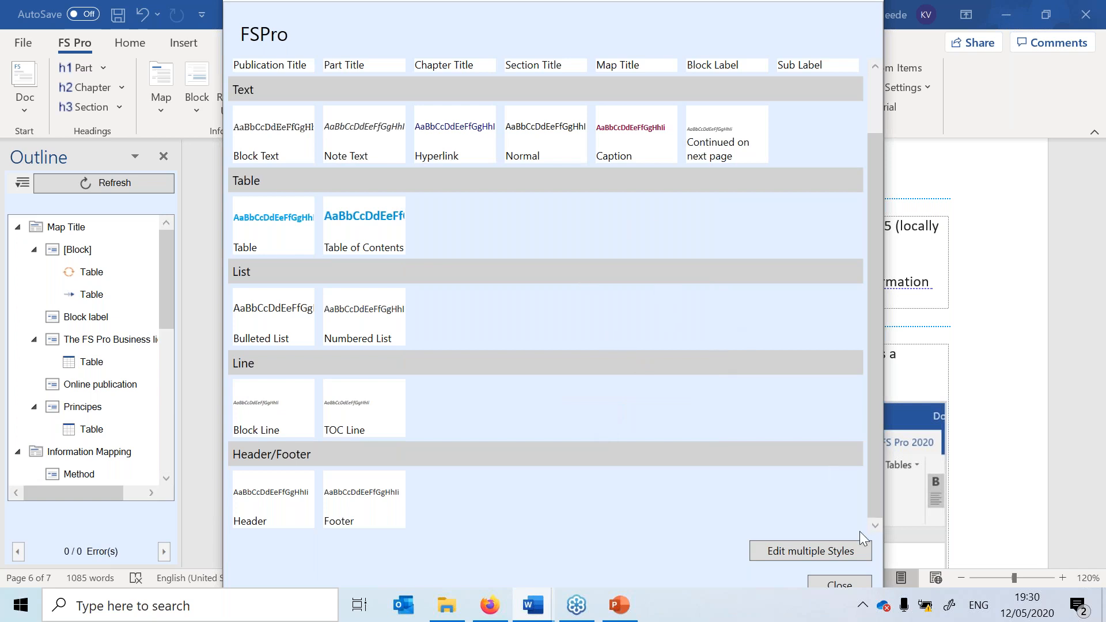
# Finish editing the style set and apply the FSPro style set to the document.
pyautogui.click(827, 581)
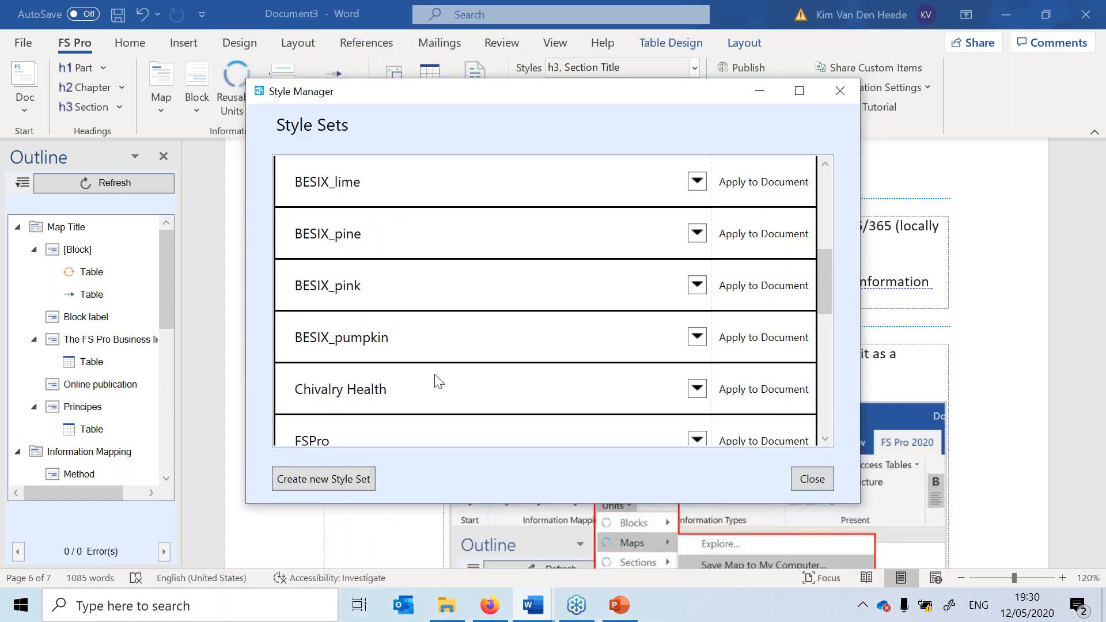
pyautogui.scroll(-1, 441, 382)
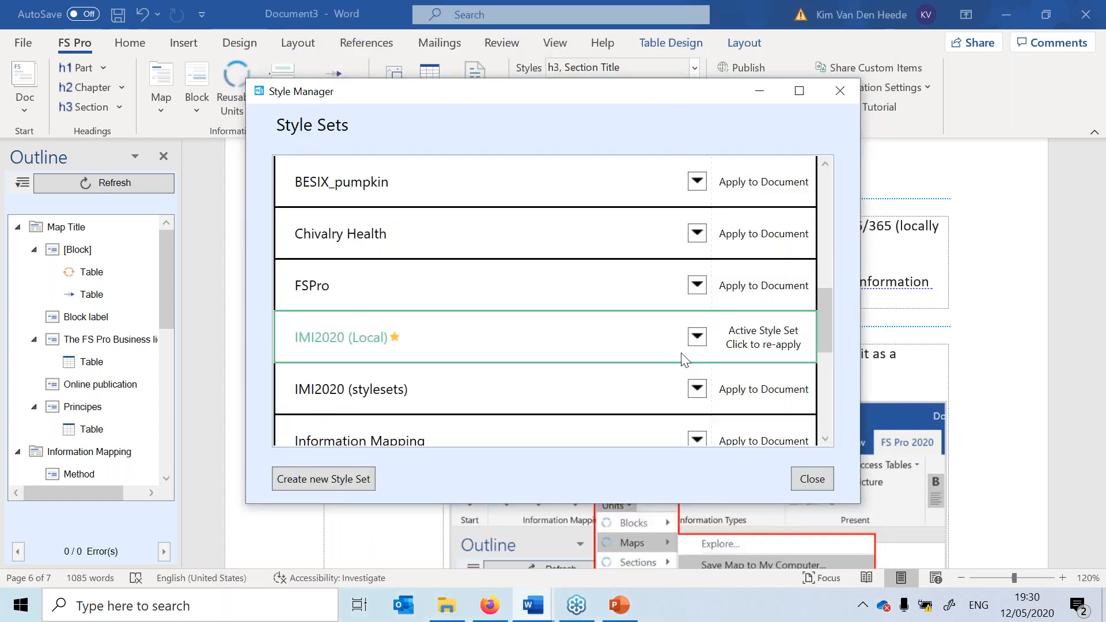
pyautogui.click(756, 286)
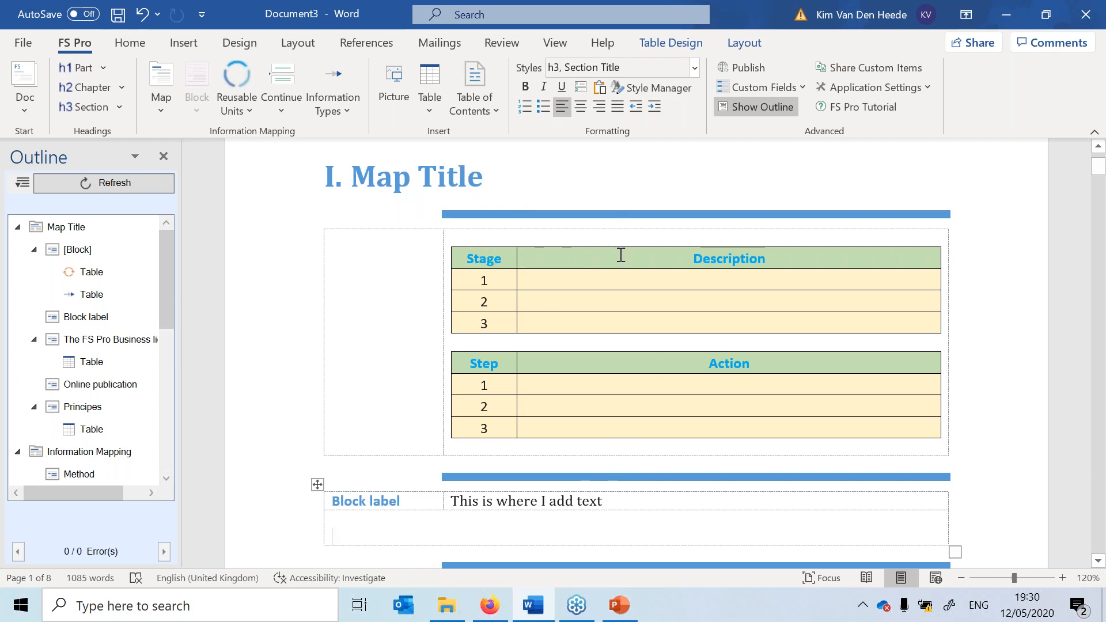
# Examine the restyled table headers, the bullet text's font size and the "Continued on next page" font size in the document.
pyautogui.moveTo(499, 260); pyautogui.dragTo(560, 258)
pyautogui.click(585, 260)
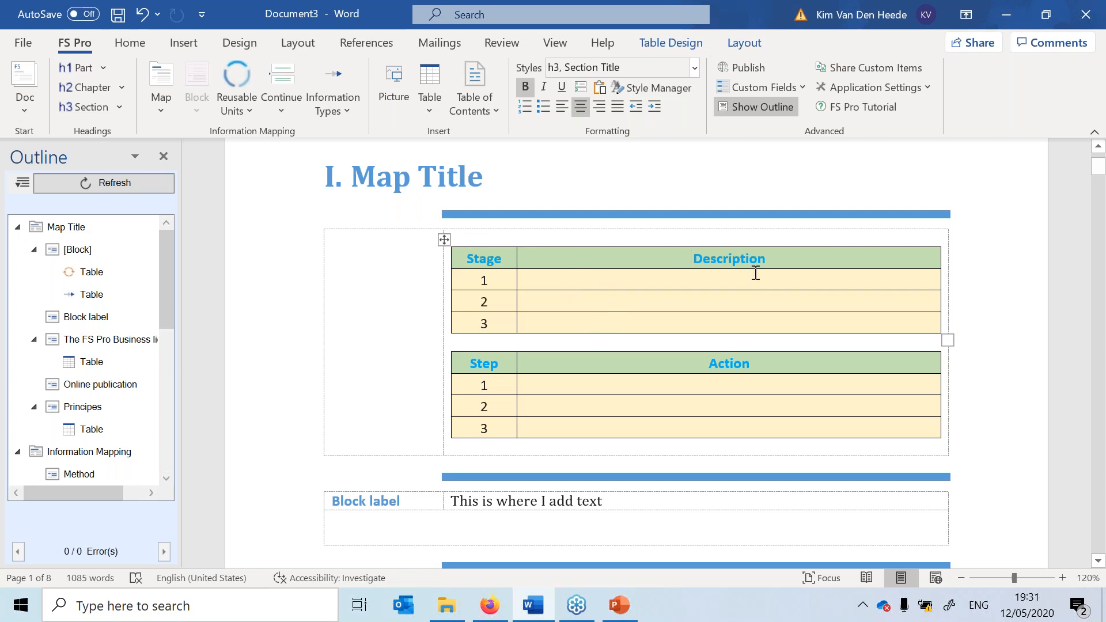
pyautogui.scroll(-10, 526, 360)
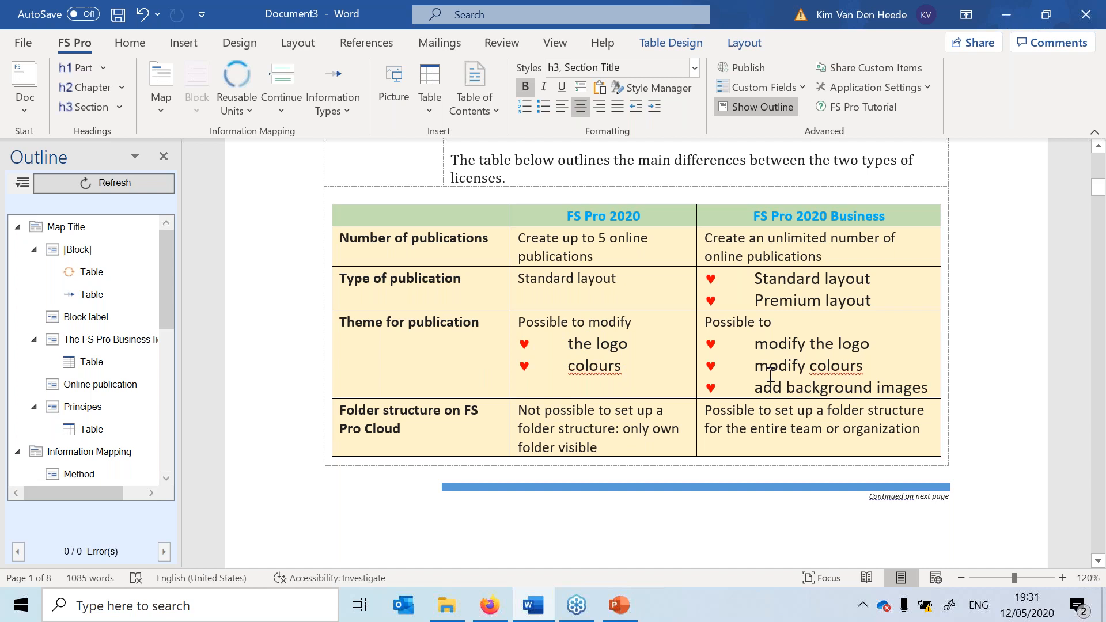
pyautogui.click(779, 345)
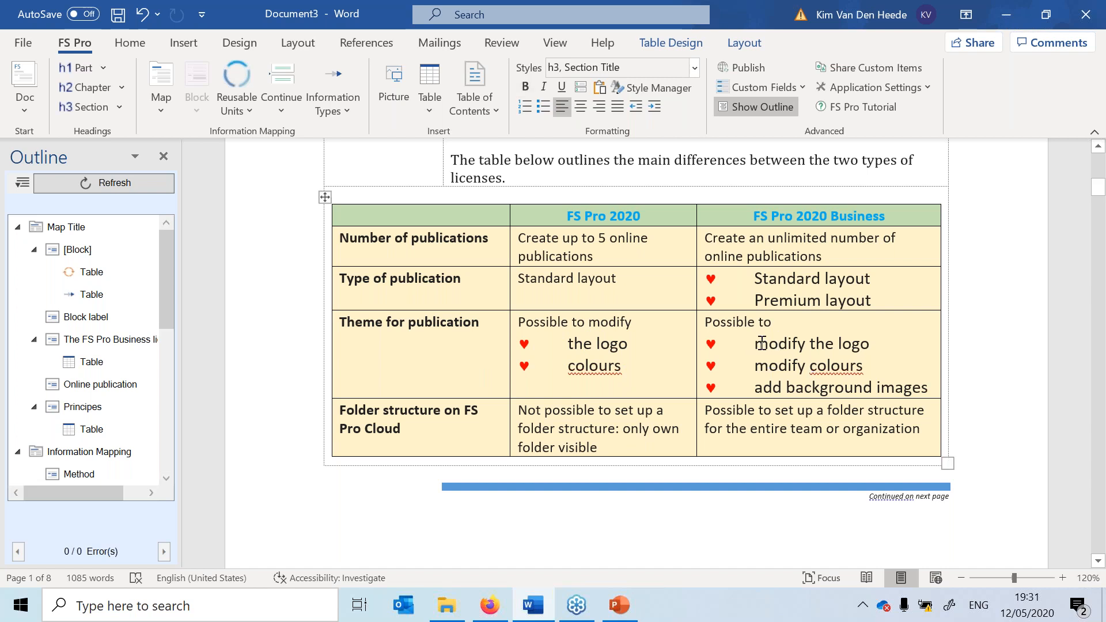
pyautogui.tripleClick(762, 344)
pyautogui.click(774, 342)
pyautogui.tripleClick(796, 343)
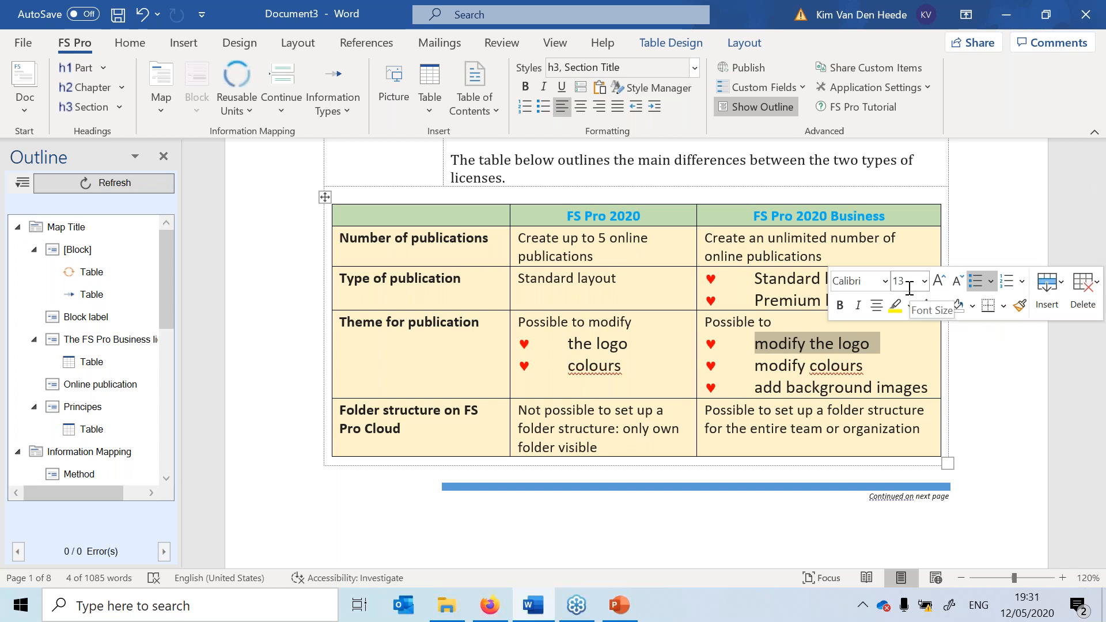
pyautogui.click(878, 497)
pyautogui.moveTo(898, 499); pyautogui.dragTo(932, 499)
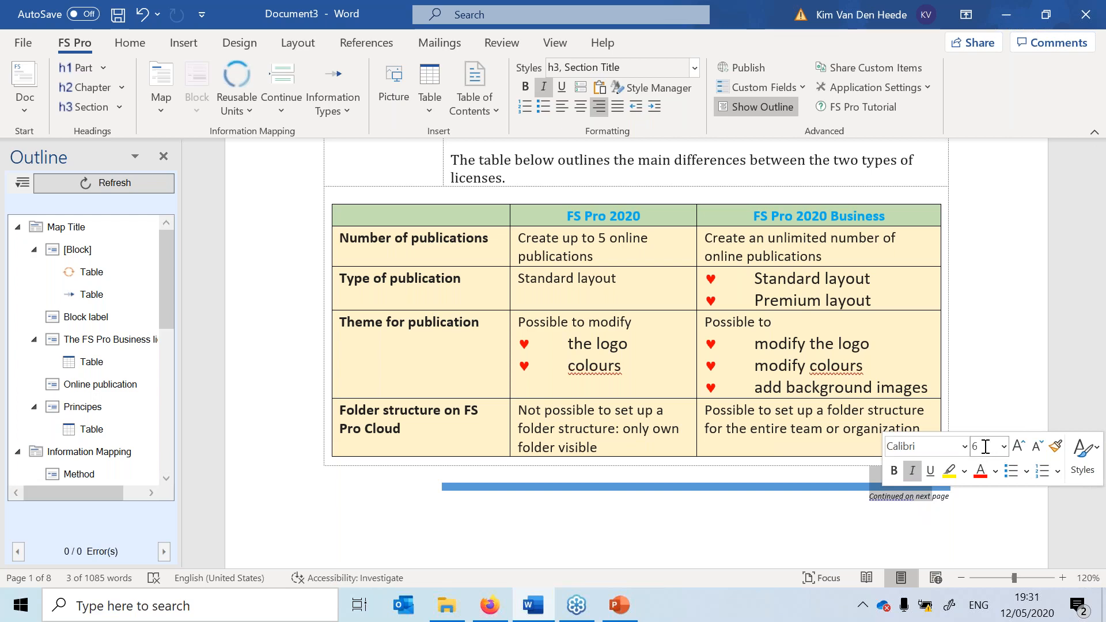
pyautogui.click(901, 497)
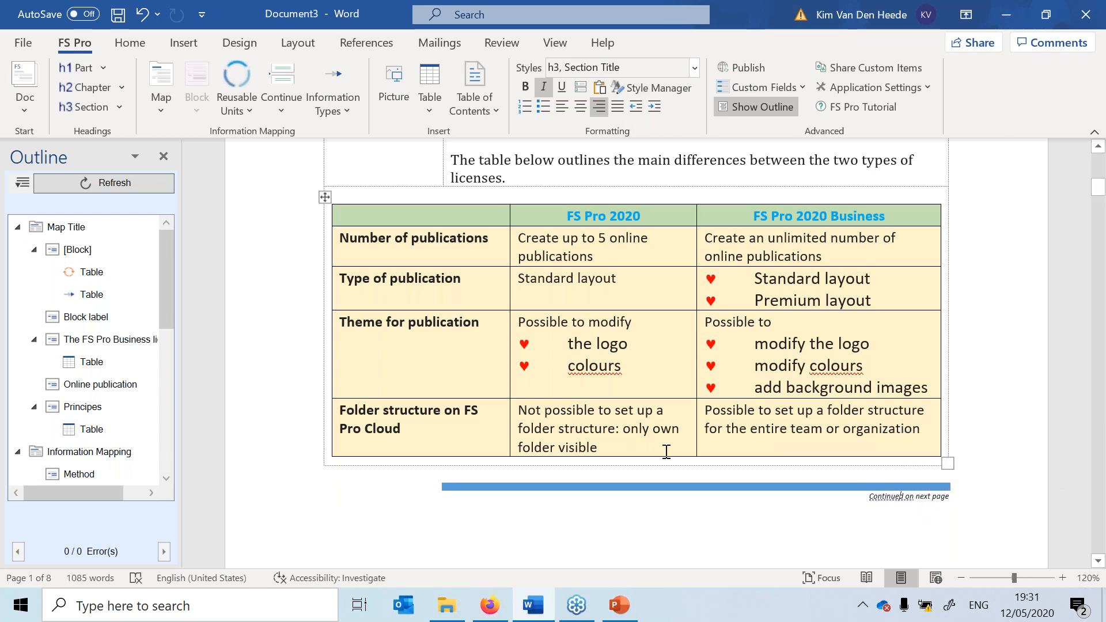
pyautogui.scroll(-10, 667, 451)
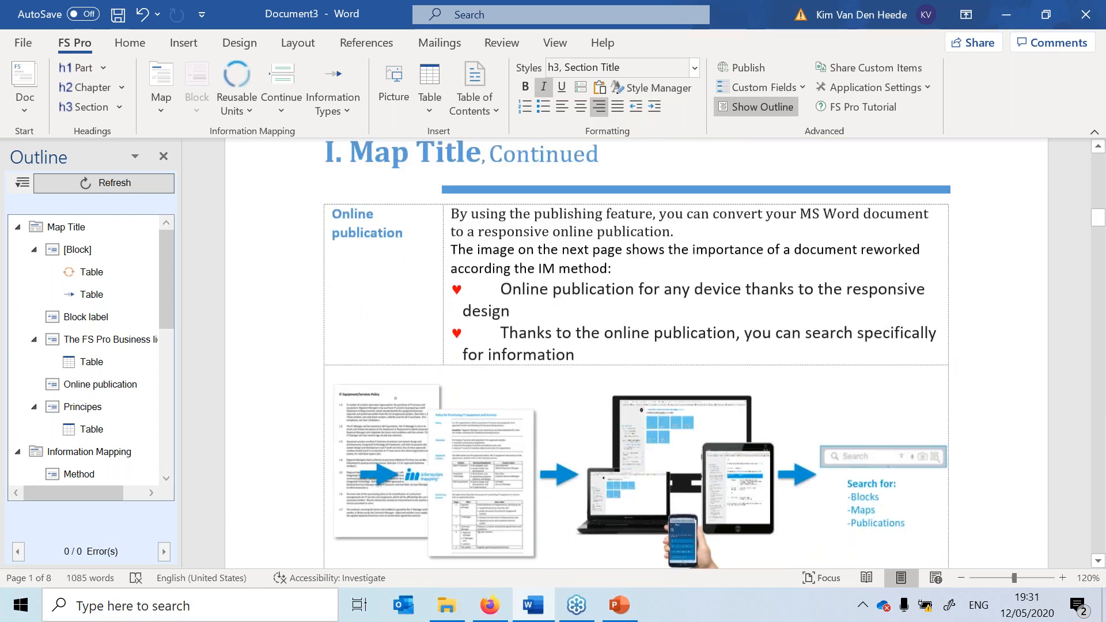
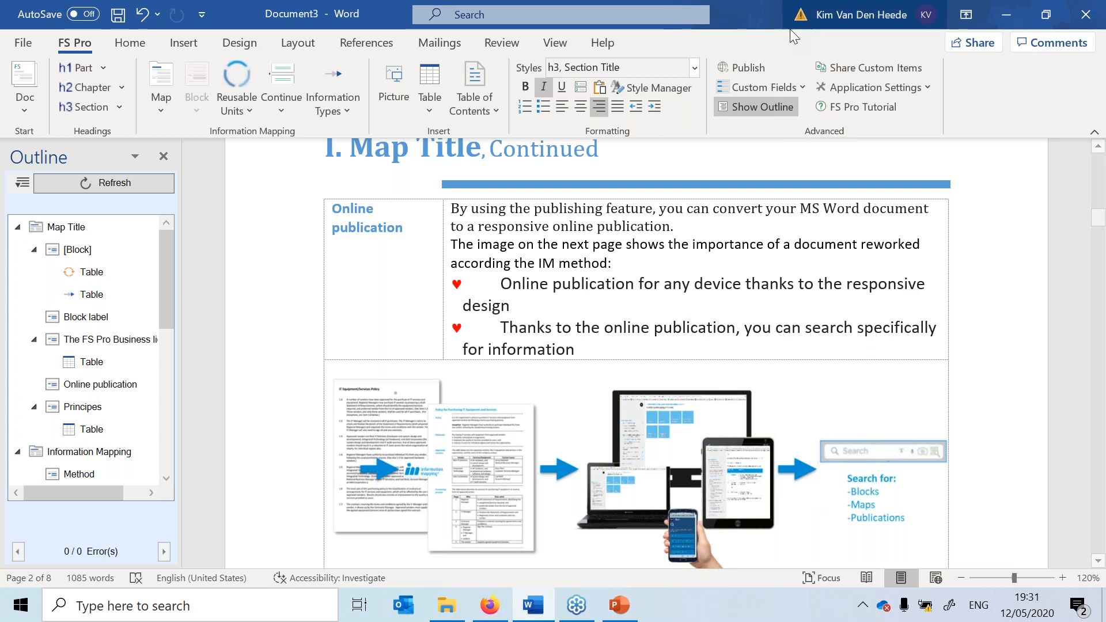
pyautogui.click(787, 86)
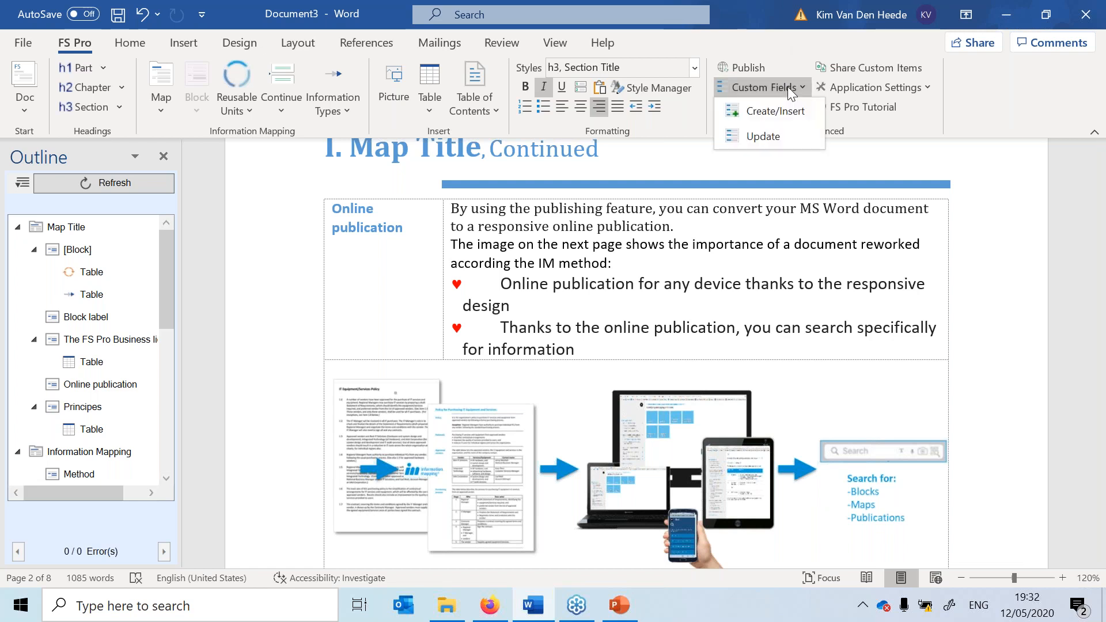
pyautogui.click(761, 134)
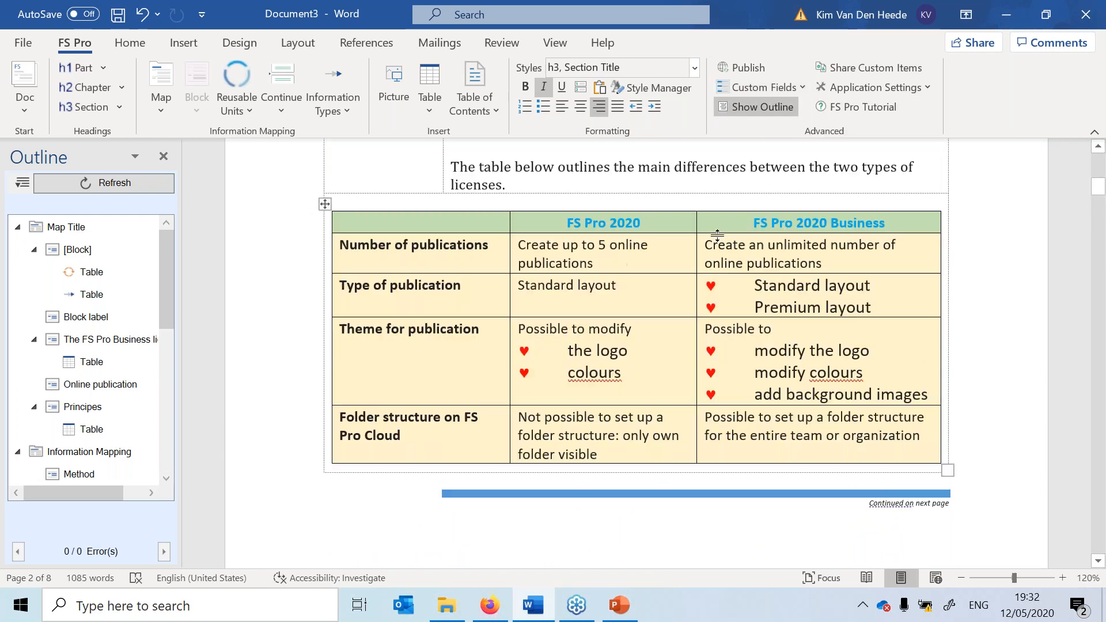
# Create a custom field named NameCompany and insert it at the end of the first Map Title heading.
pyautogui.click(565, 268)
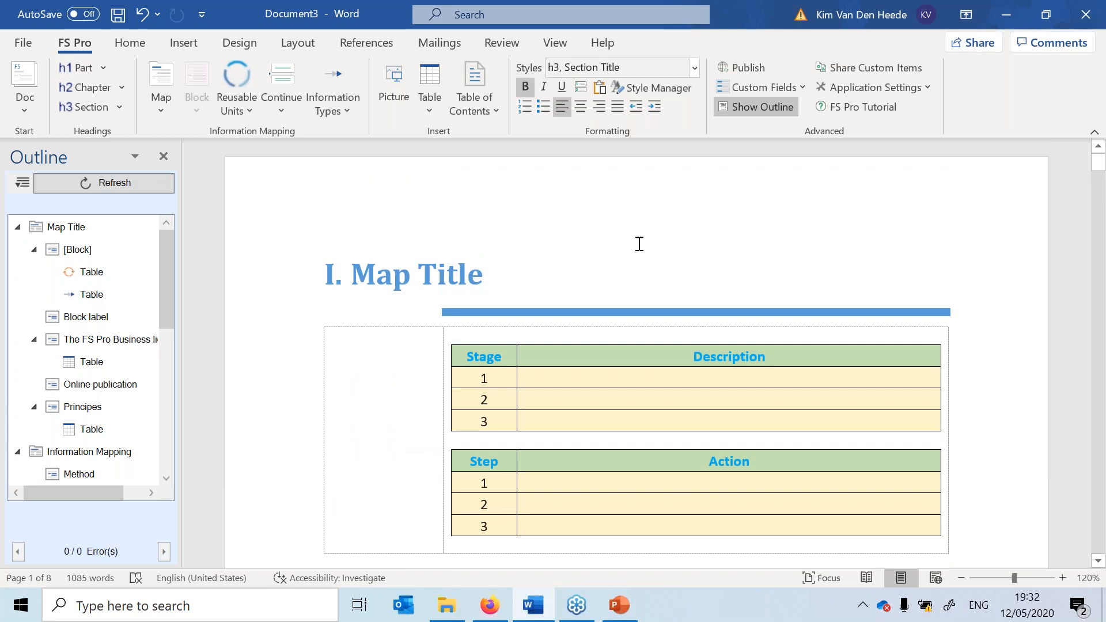
pyautogui.click(777, 86)
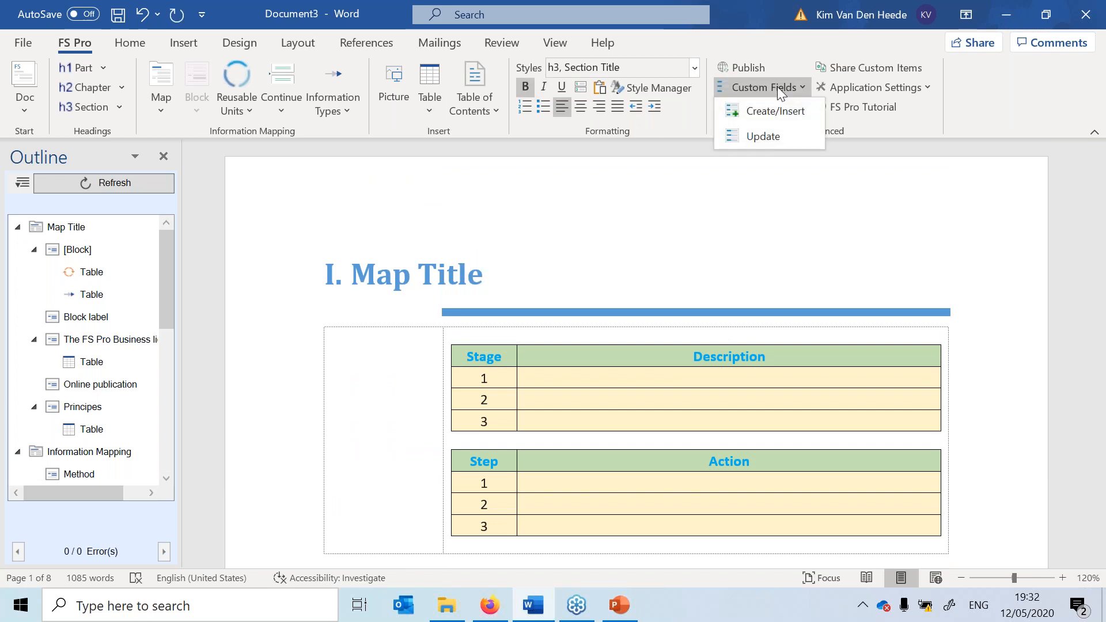
pyautogui.click(776, 109)
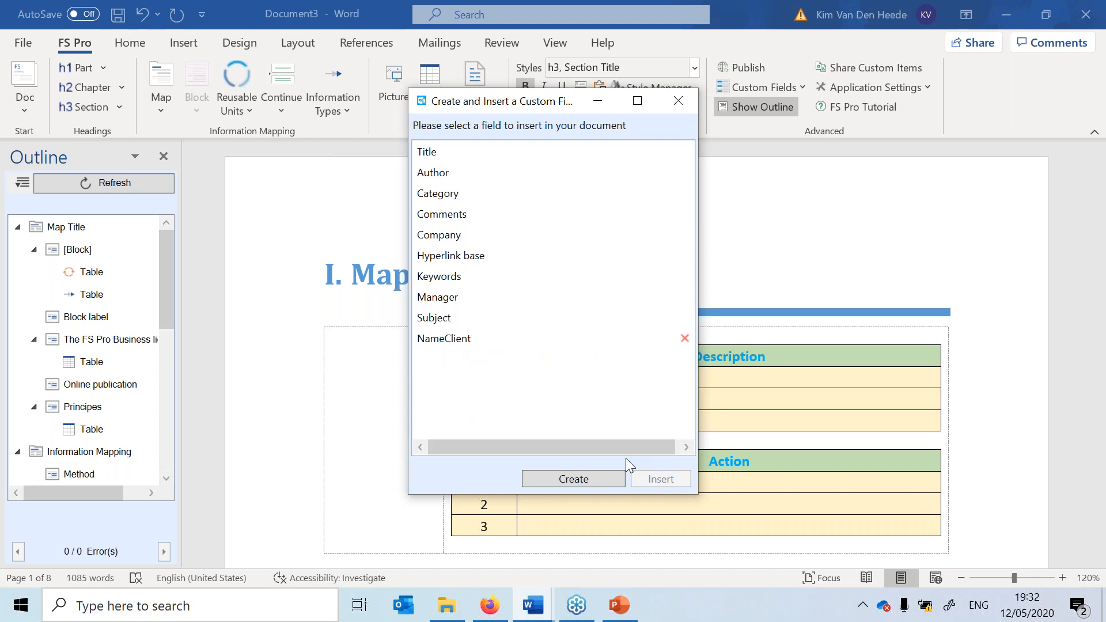
pyautogui.click(591, 478)
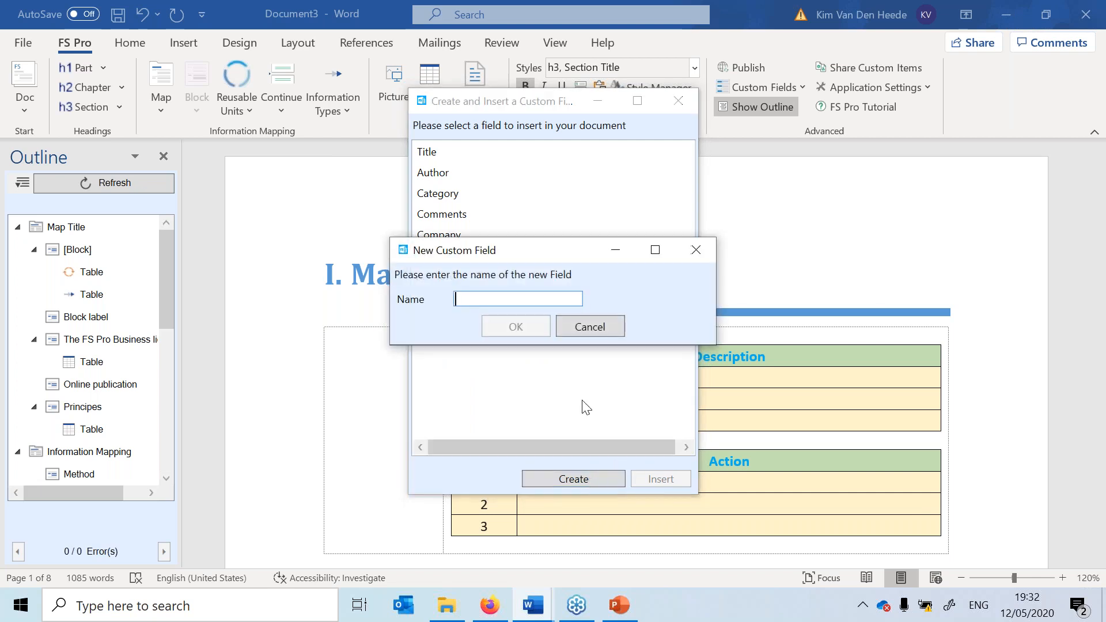
pyautogui.write('Nam')
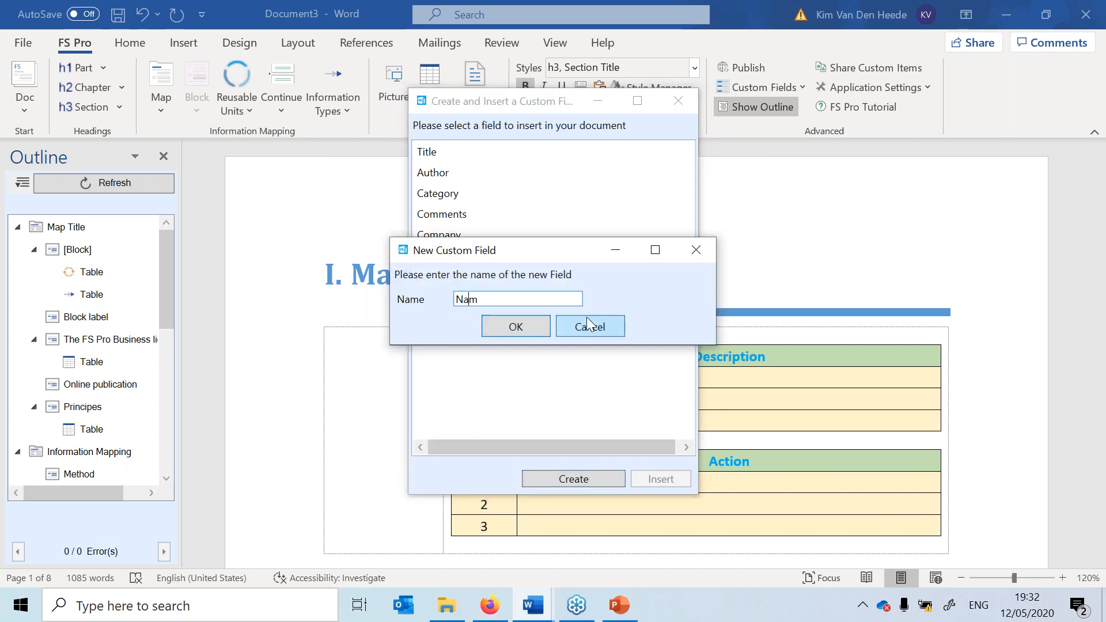
pyautogui.write('eCompany')
pyautogui.moveTo(468, 299); pyautogui.dragTo(512, 305)
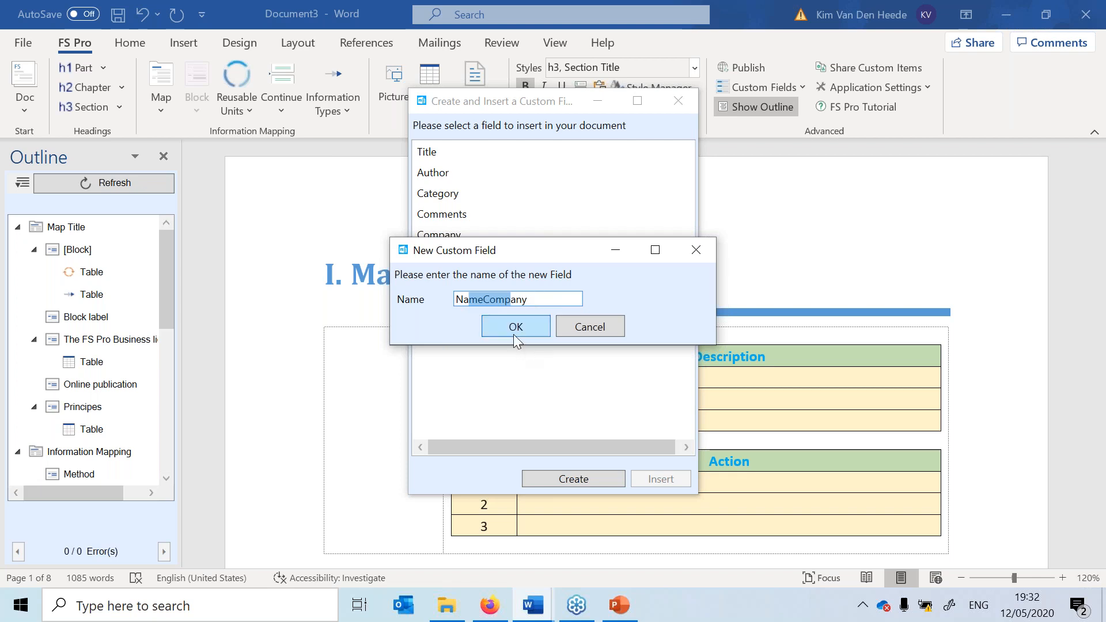
pyautogui.click(514, 327)
pyautogui.click(506, 359)
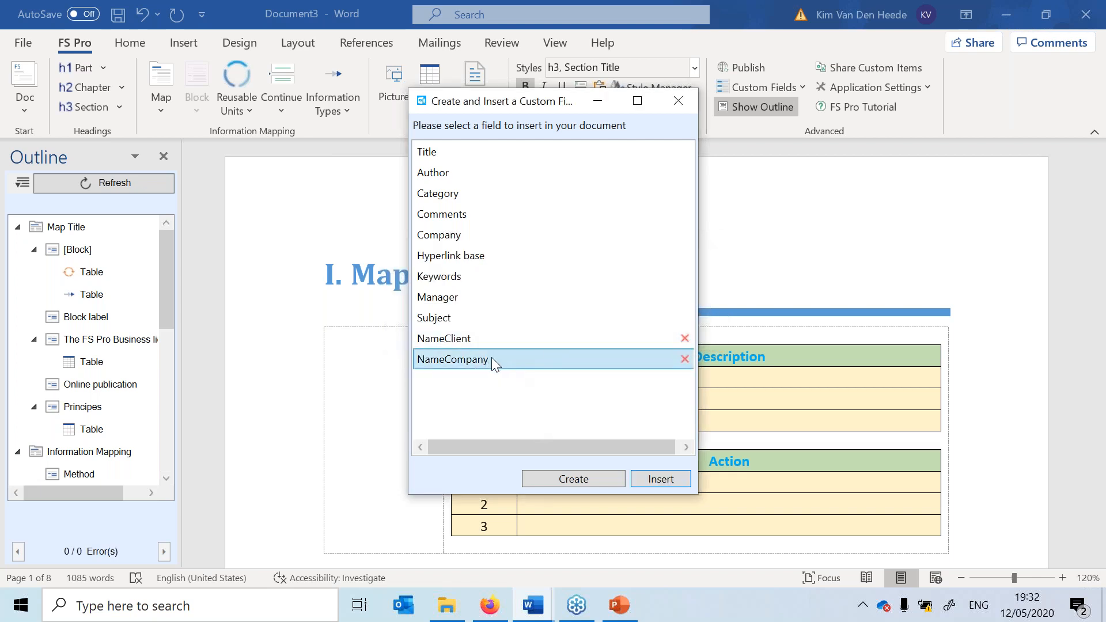
pyautogui.click(662, 481)
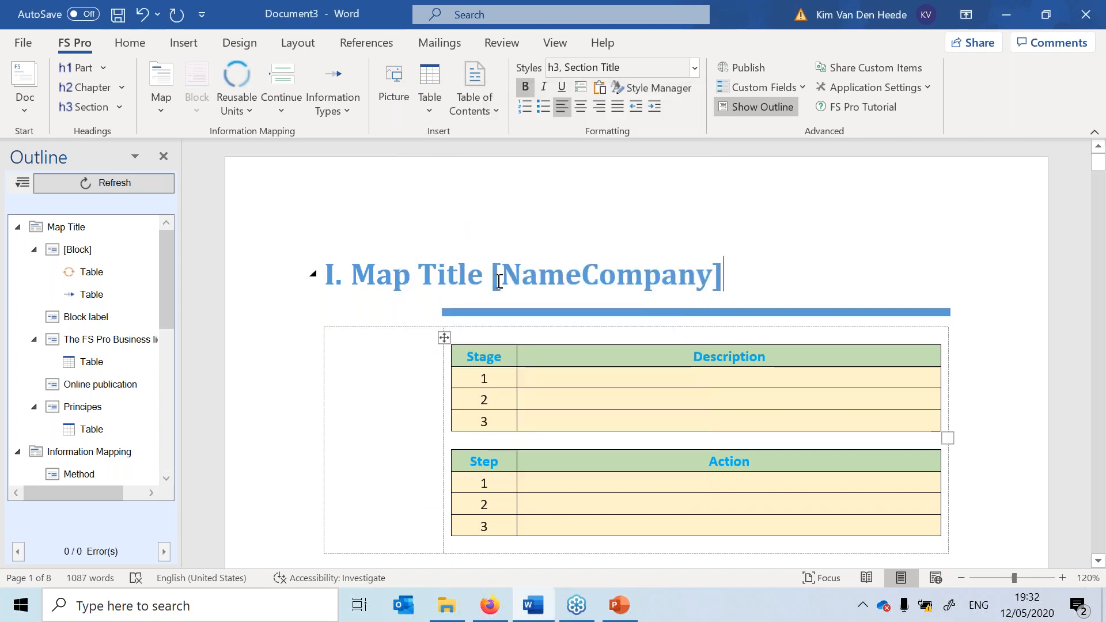
# Insert the NameCompany custom field after the first paragraph of the FS Pro Business license block.
pyautogui.scroll(-10, 668, 413)
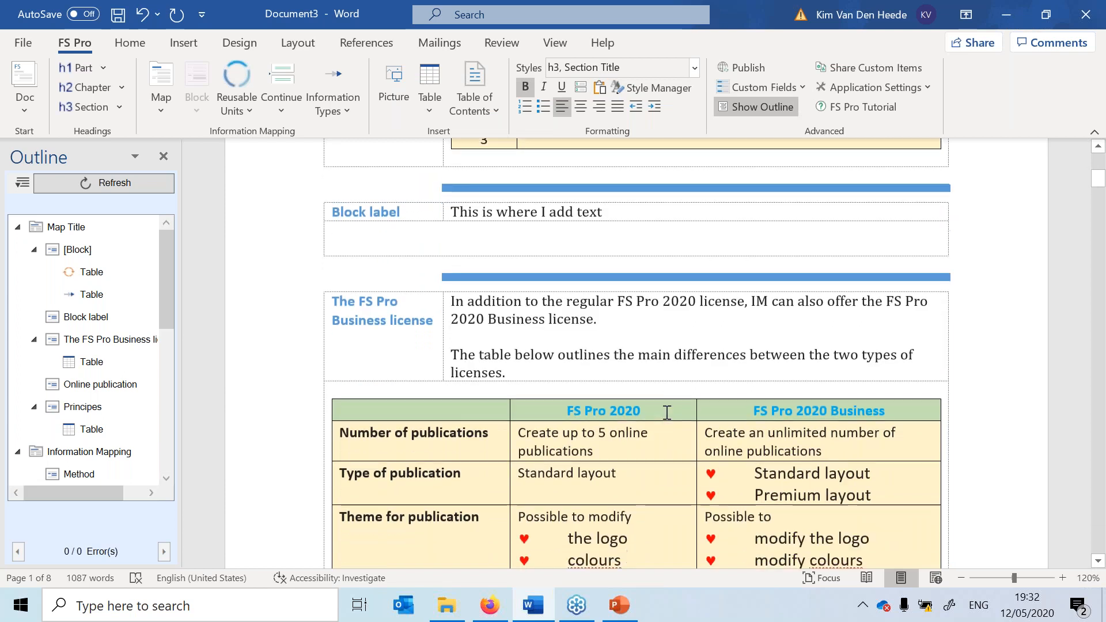
pyautogui.scroll(3, 667, 413)
pyautogui.click(649, 367)
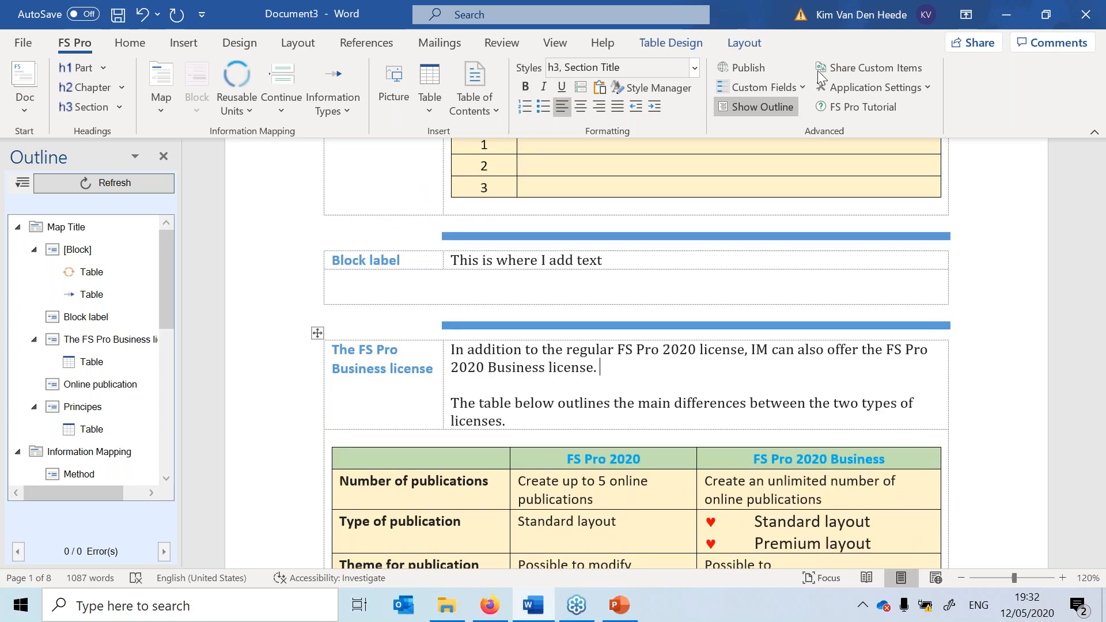
pyautogui.click(794, 87)
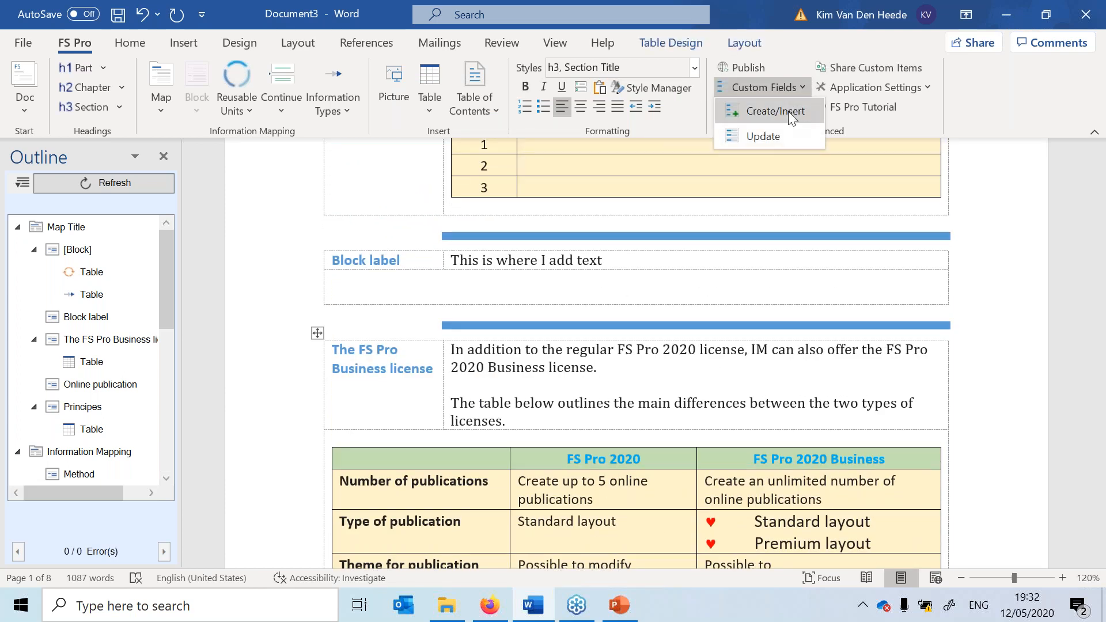
pyautogui.click(701, 311)
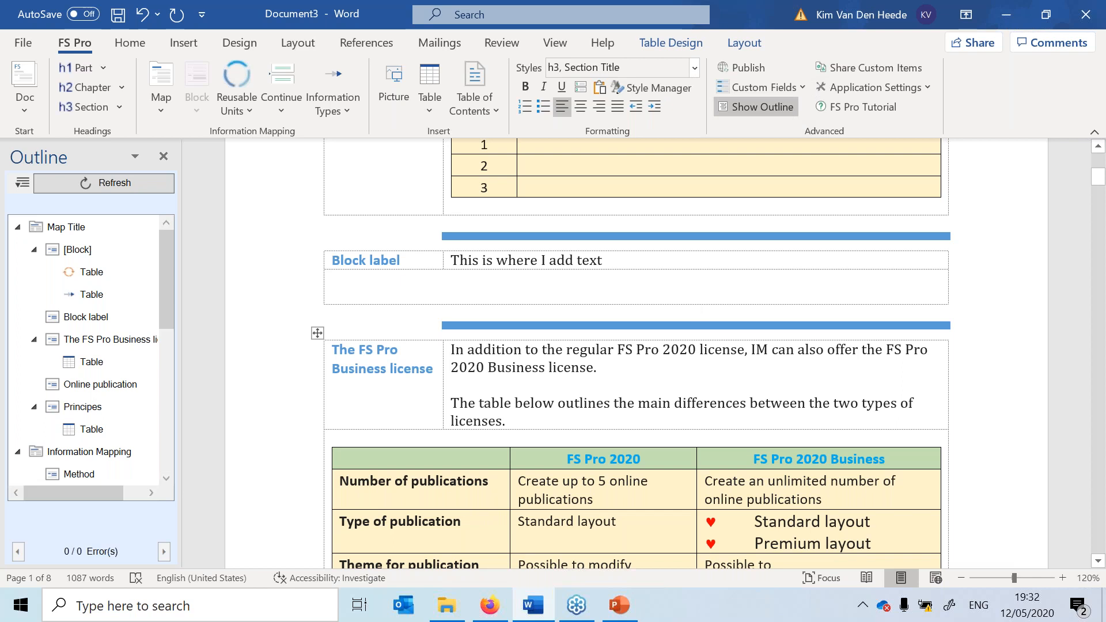
pyautogui.click(637, 362)
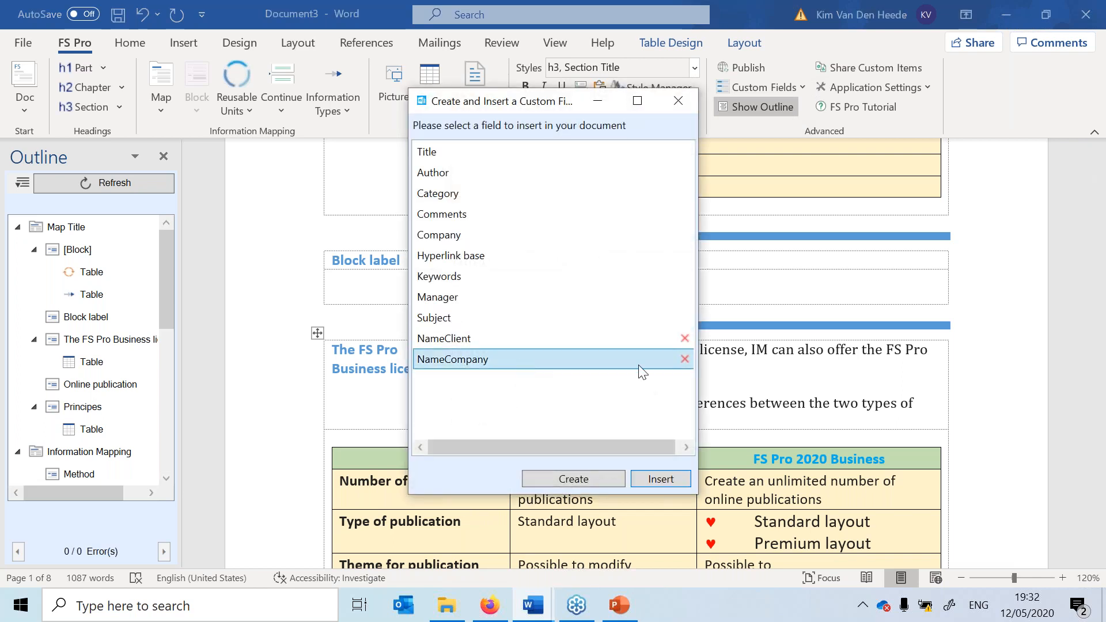
pyautogui.click(662, 479)
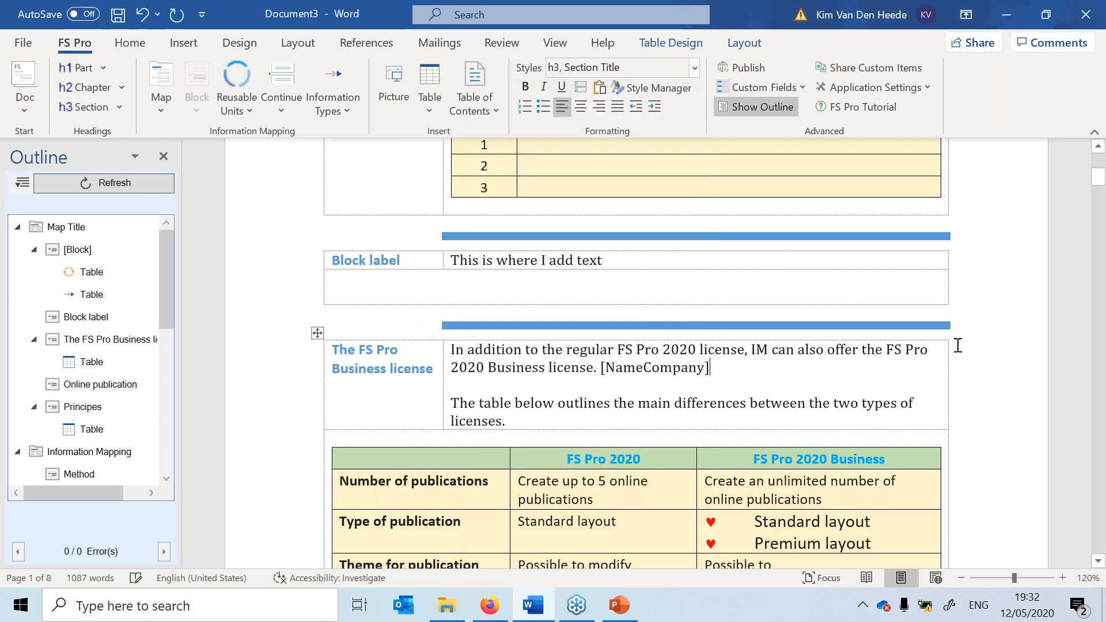
# Update the document's custom fields, setting NameCompany to AbbVie.
pyautogui.click(637, 368)
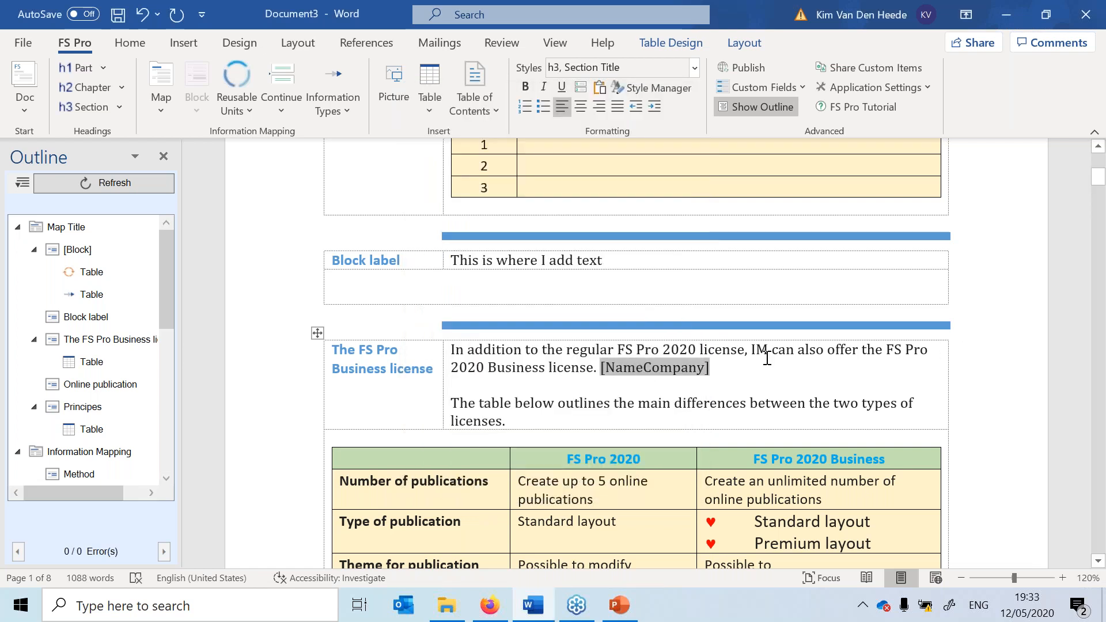
pyautogui.scroll(5, 767, 358)
pyautogui.click(647, 271)
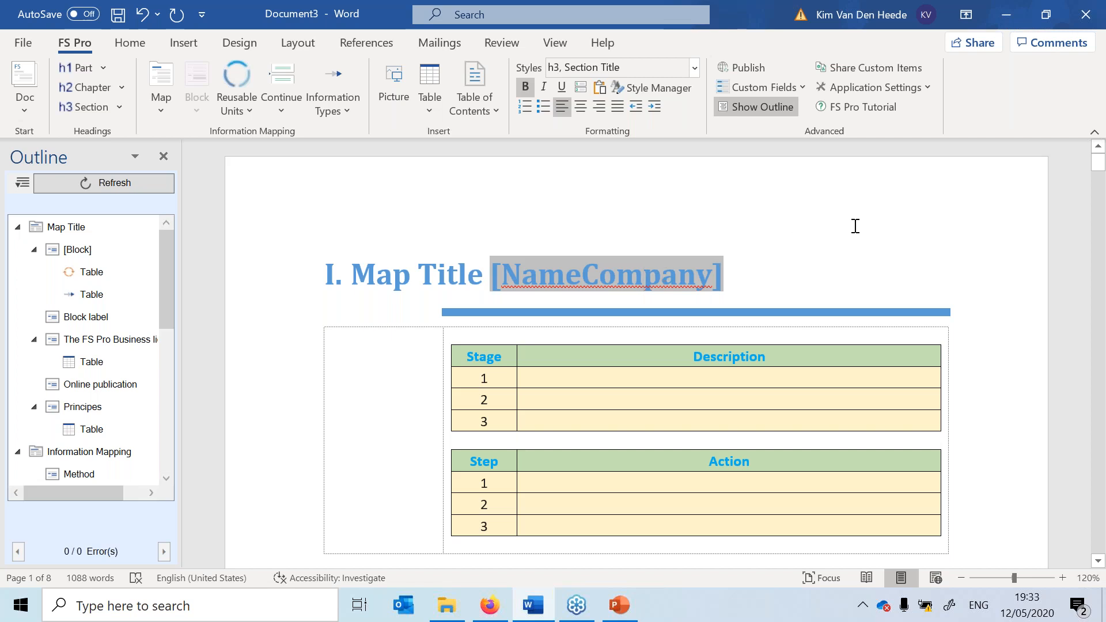
pyautogui.click(773, 85)
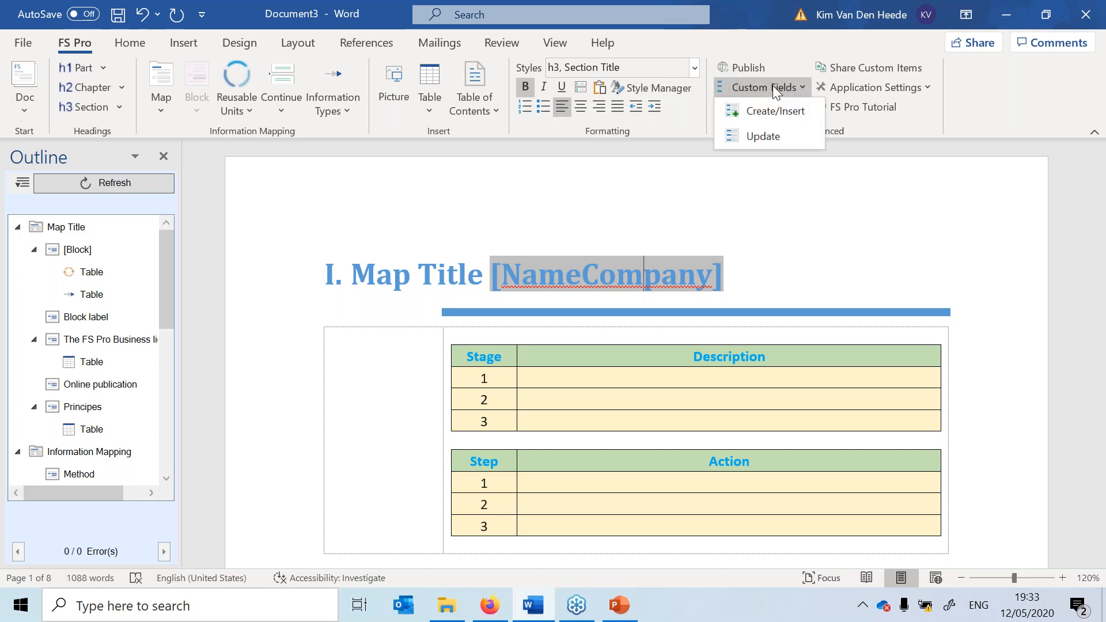
pyautogui.click(770, 139)
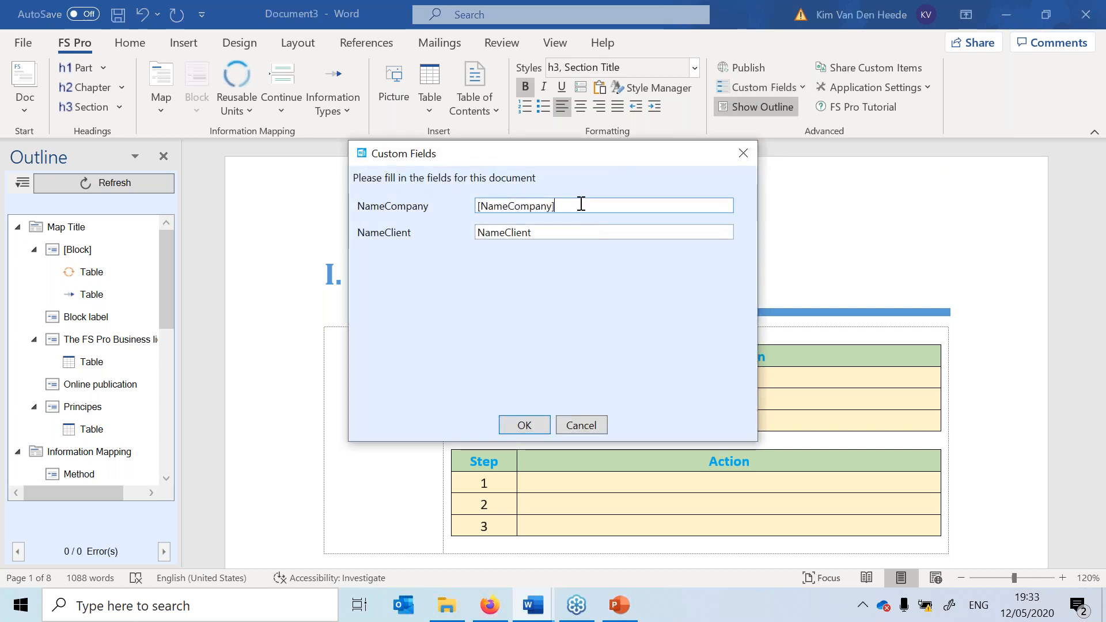
pyautogui.write('AbbVie')
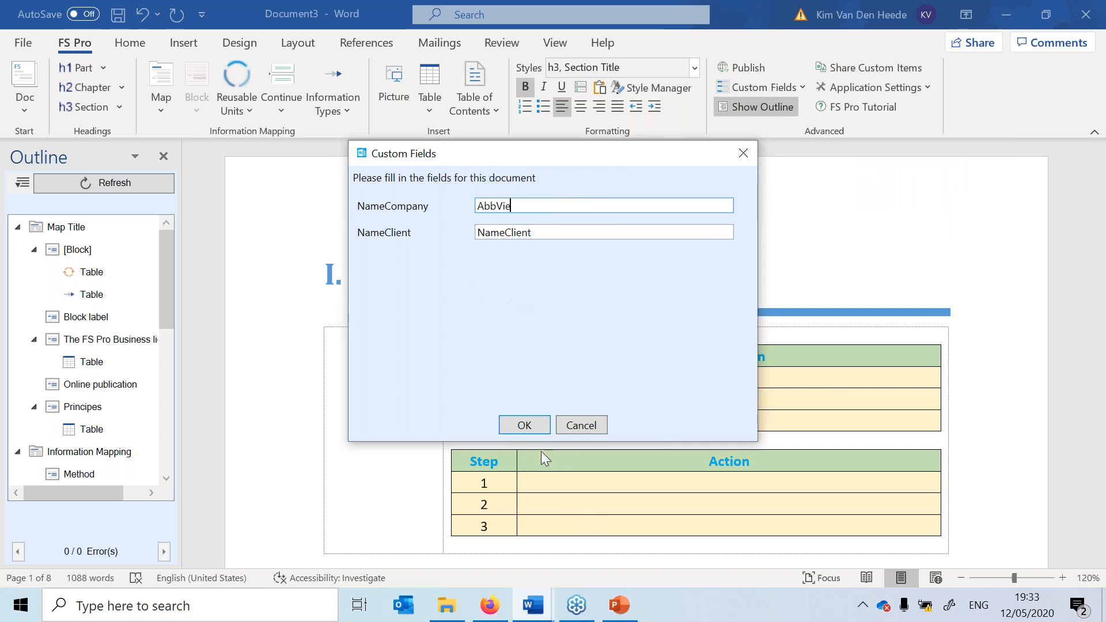
pyautogui.click(524, 425)
# Check the updated NameCompany field in the map title and in the FS Pro Business license block.
pyautogui.click(529, 267)
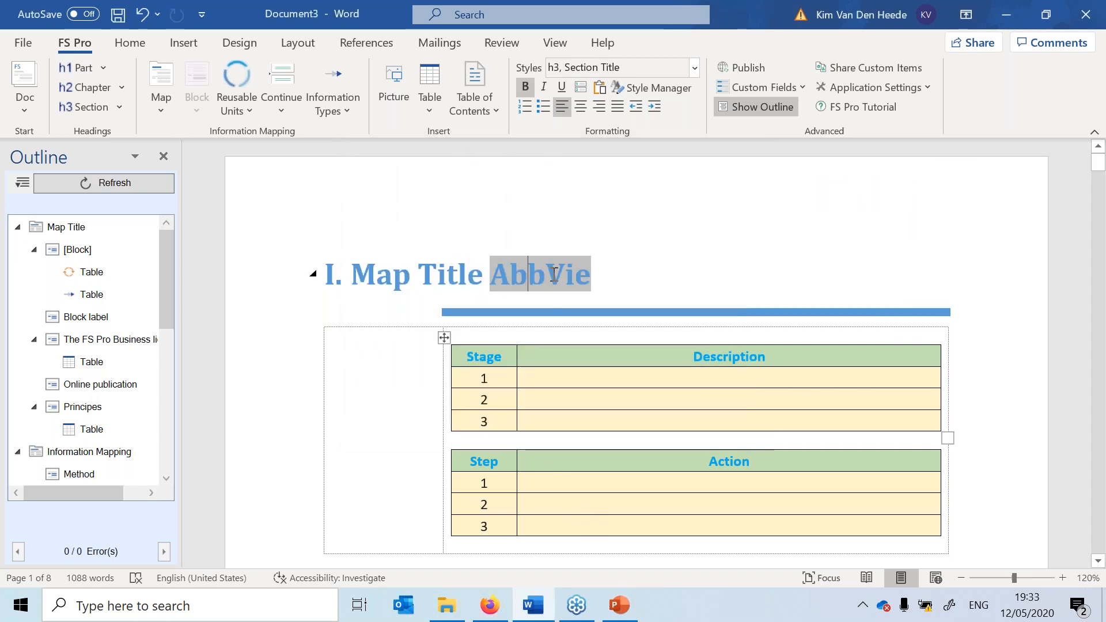
pyautogui.scroll(-10, 648, 386)
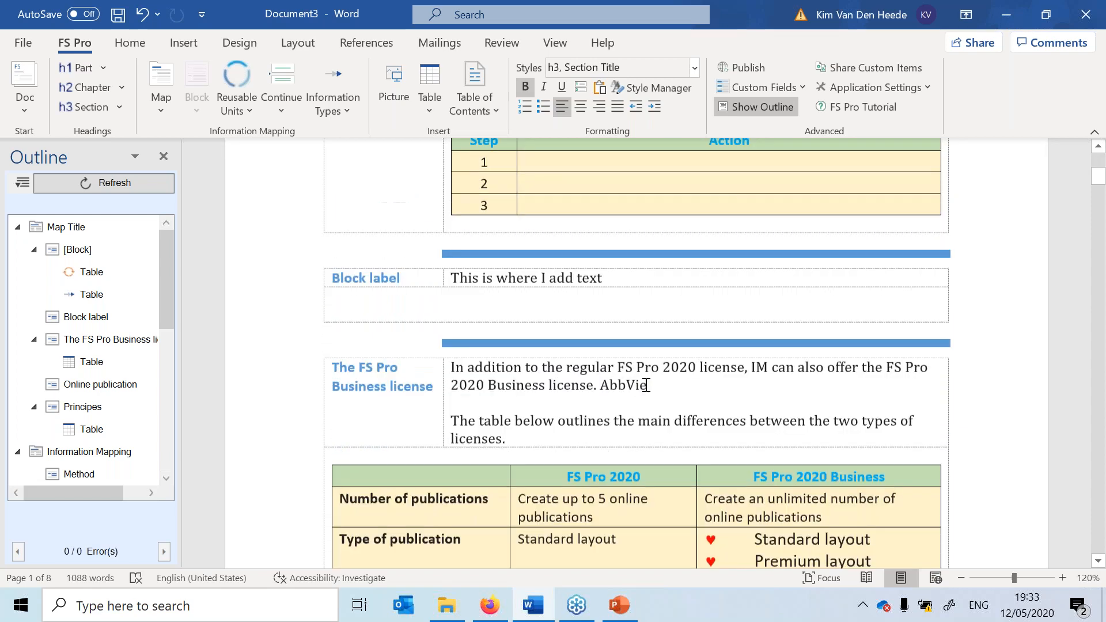
pyautogui.scroll(3, 646, 385)
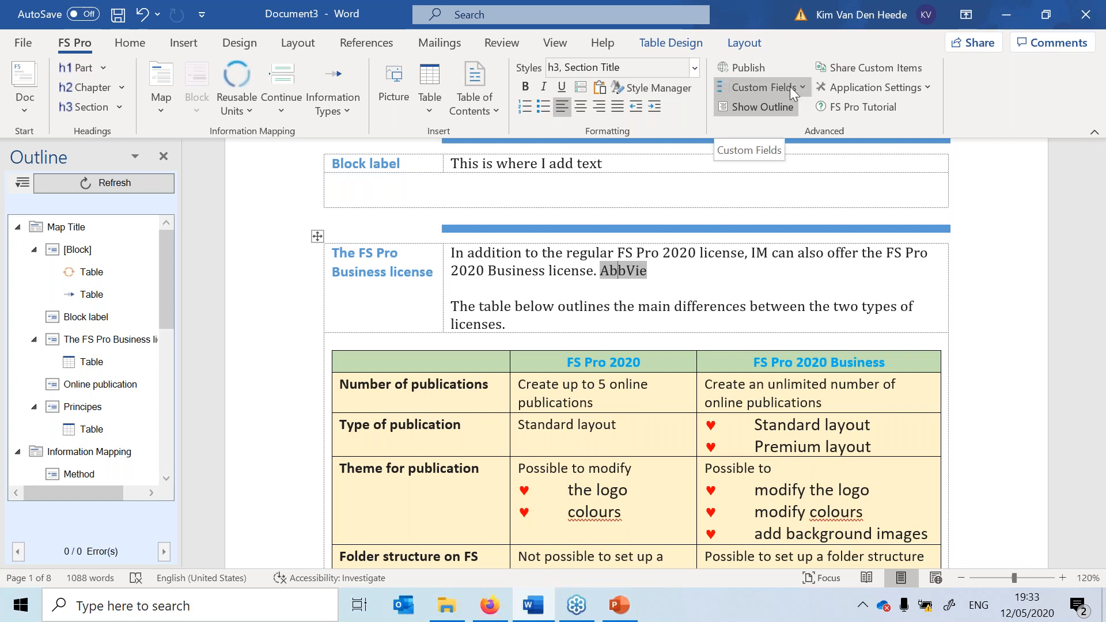
pyautogui.scroll(10, 663, 391)
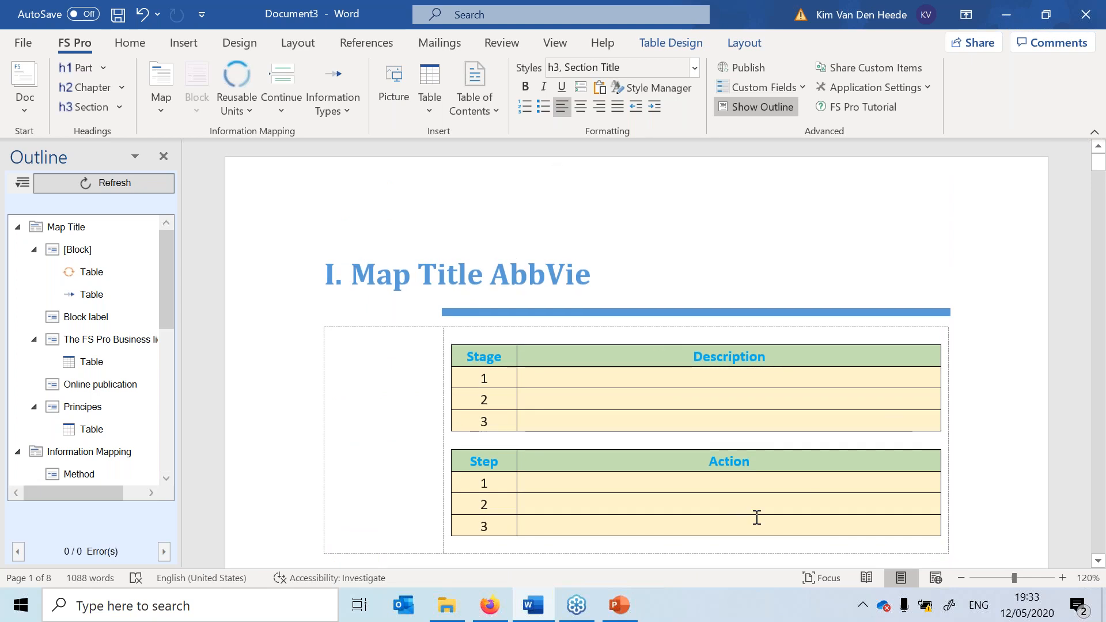
pyautogui.click(760, 85)
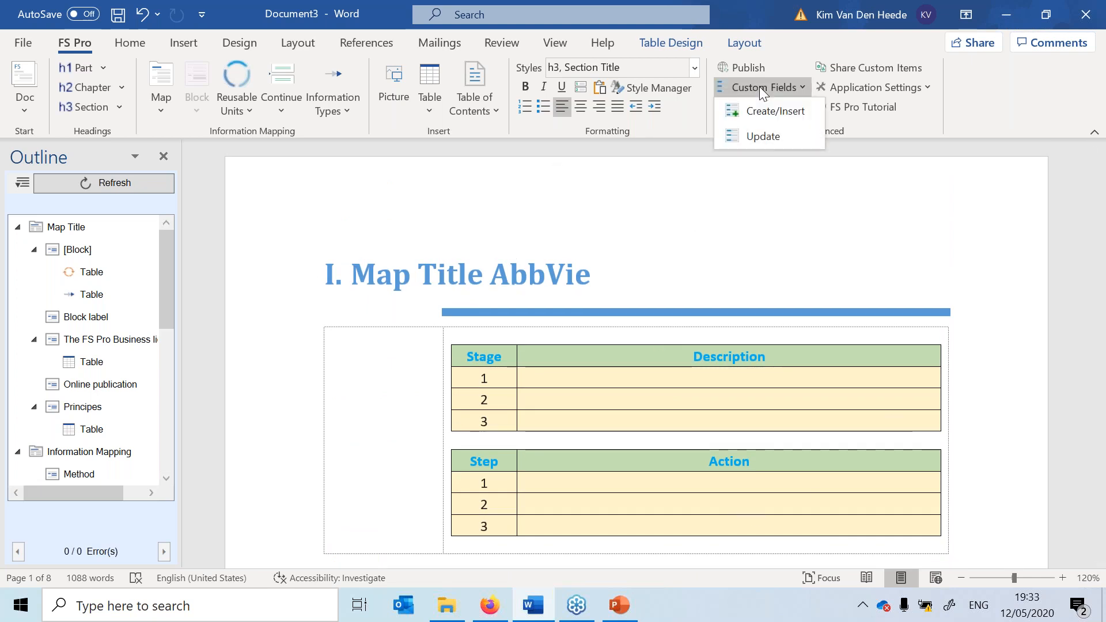
pyautogui.click(759, 87)
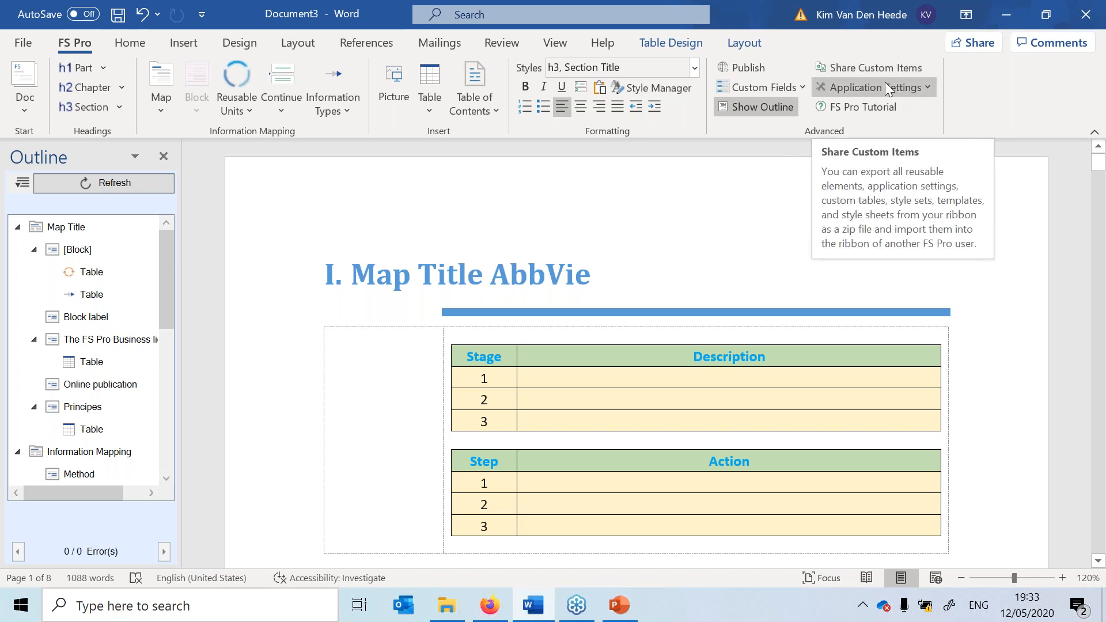
# Open the FS Pro update settings and examine the interval options for automatic update checks.
pyautogui.click(901, 92)
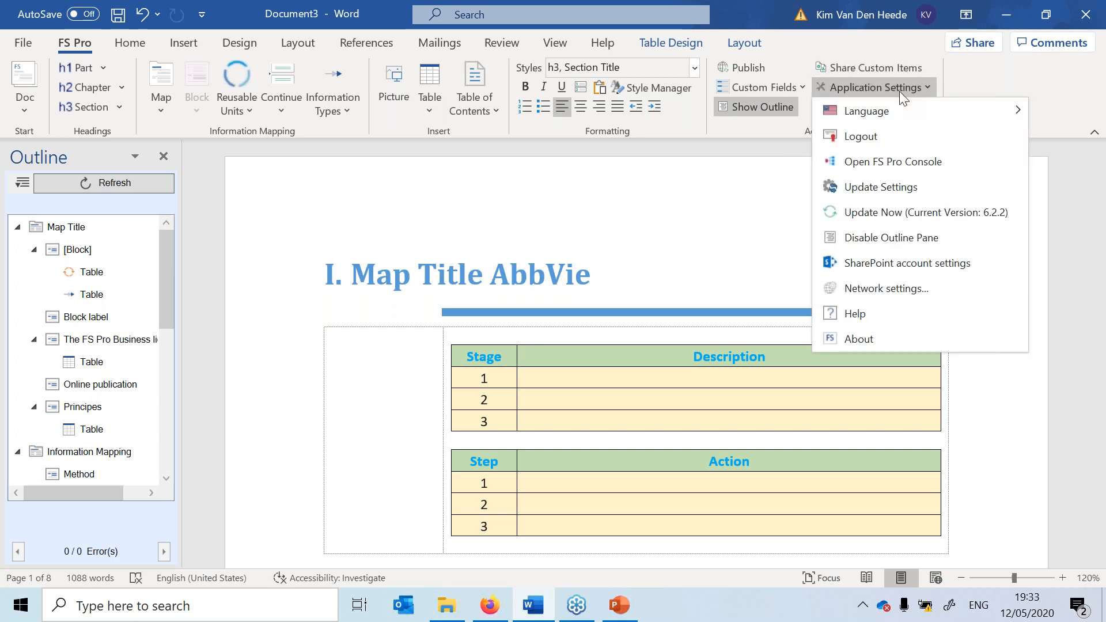
pyautogui.moveTo(899, 105)
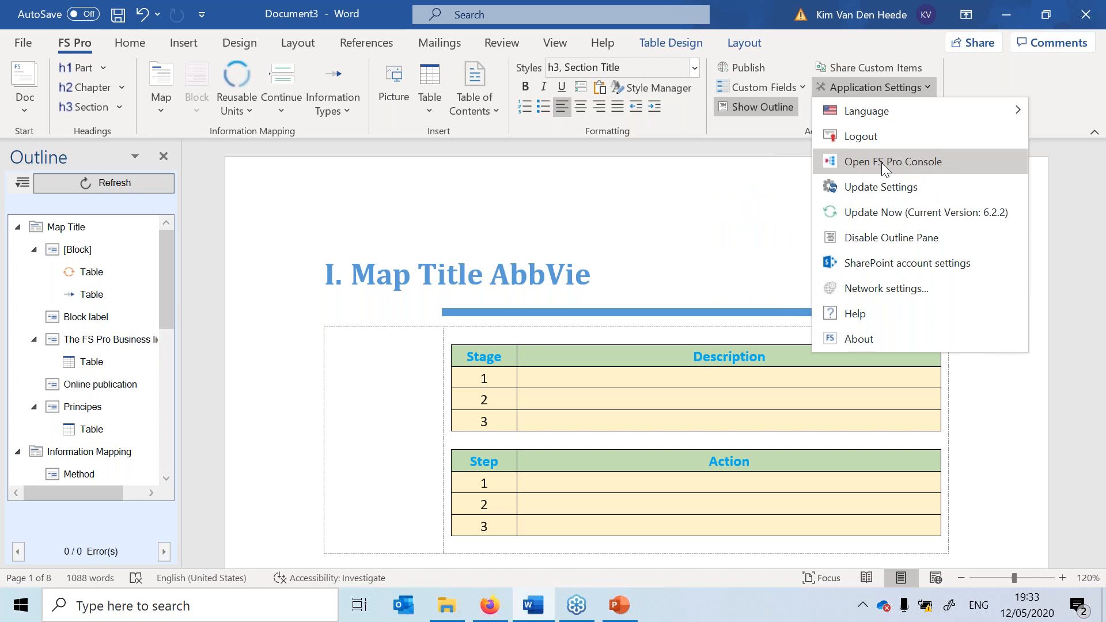
pyautogui.click(906, 193)
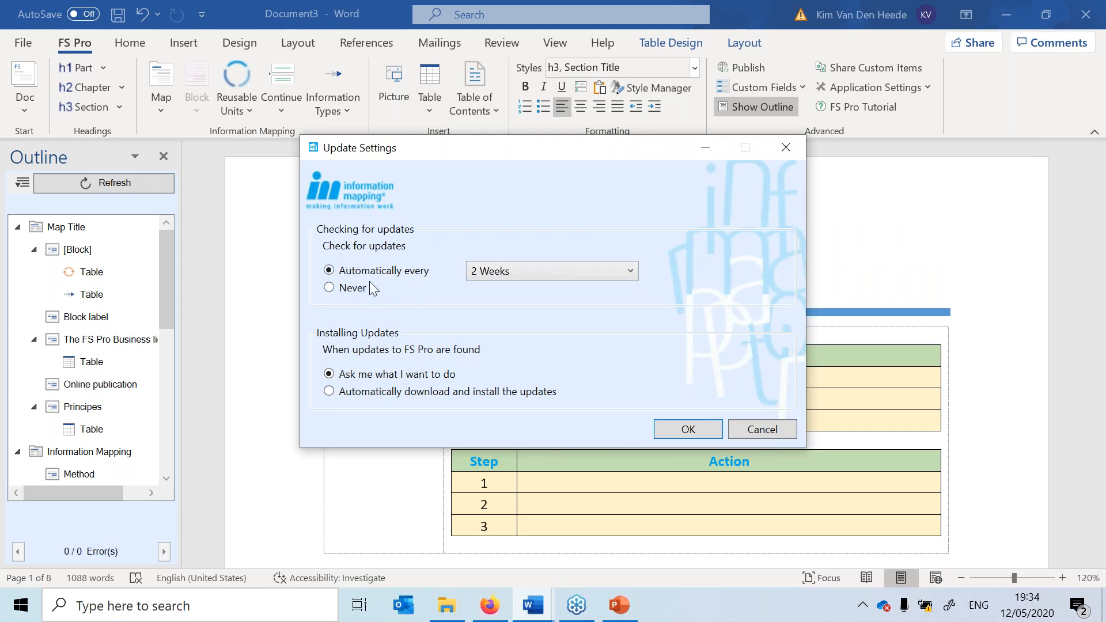
pyautogui.click(519, 269)
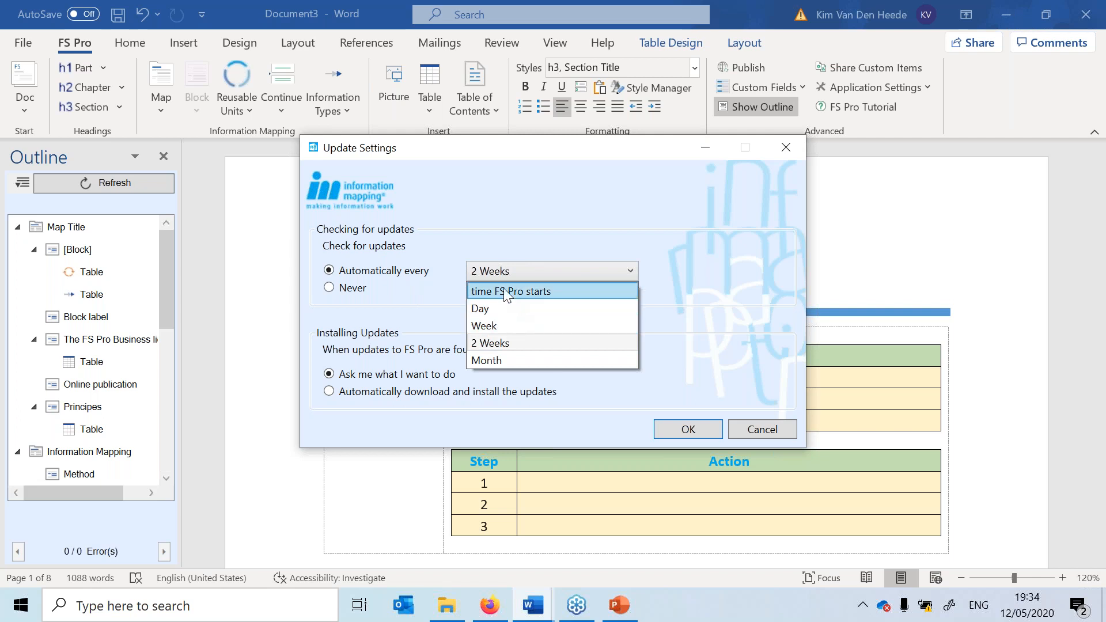
pyautogui.click(582, 203)
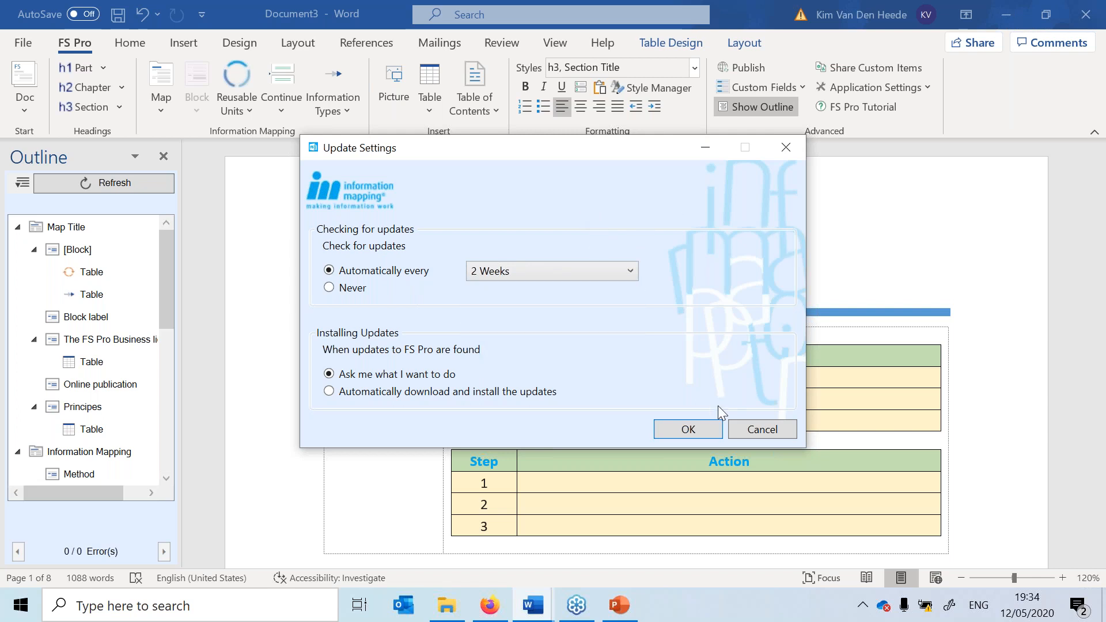
# Close the update settings, then review the SharePoint account settings and the remaining application settings options.
pyautogui.click(705, 431)
pyautogui.click(896, 92)
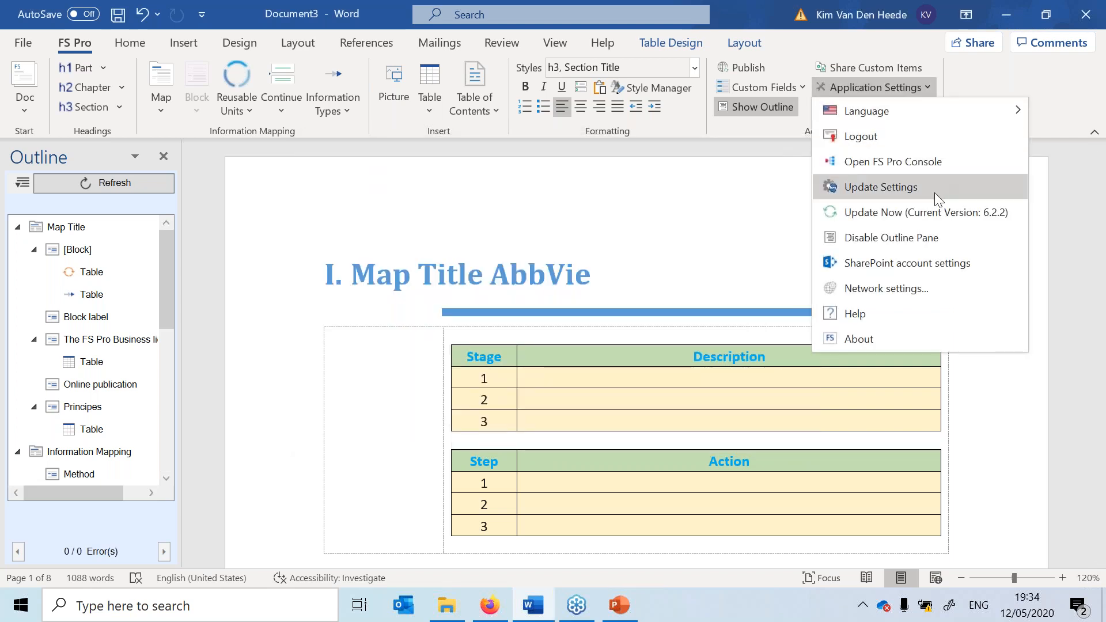
pyautogui.click(911, 265)
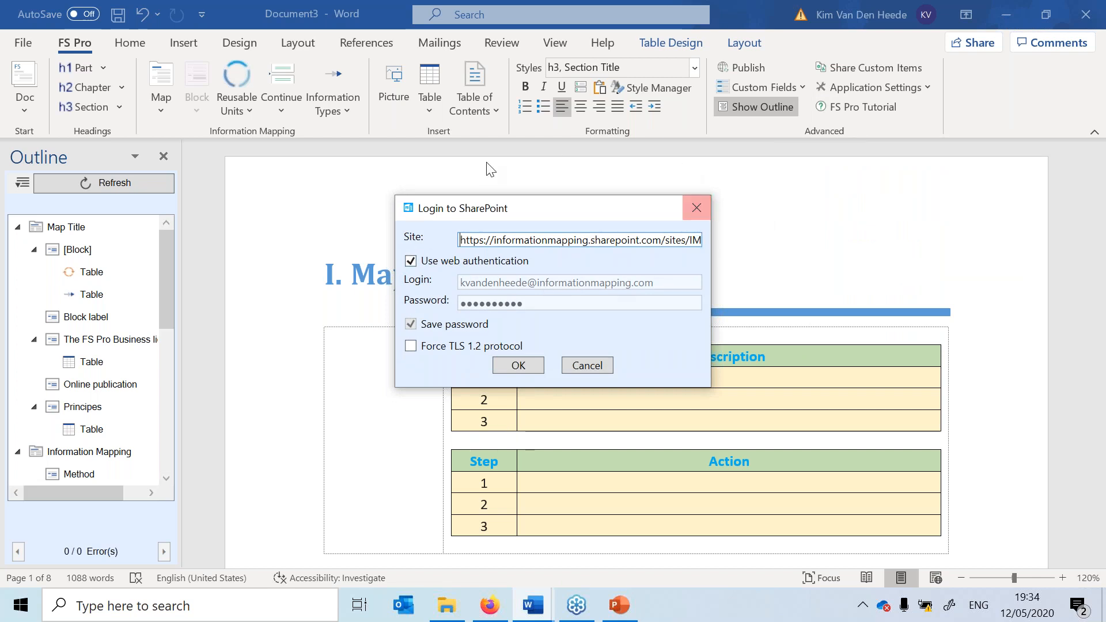
pyautogui.click(696, 208)
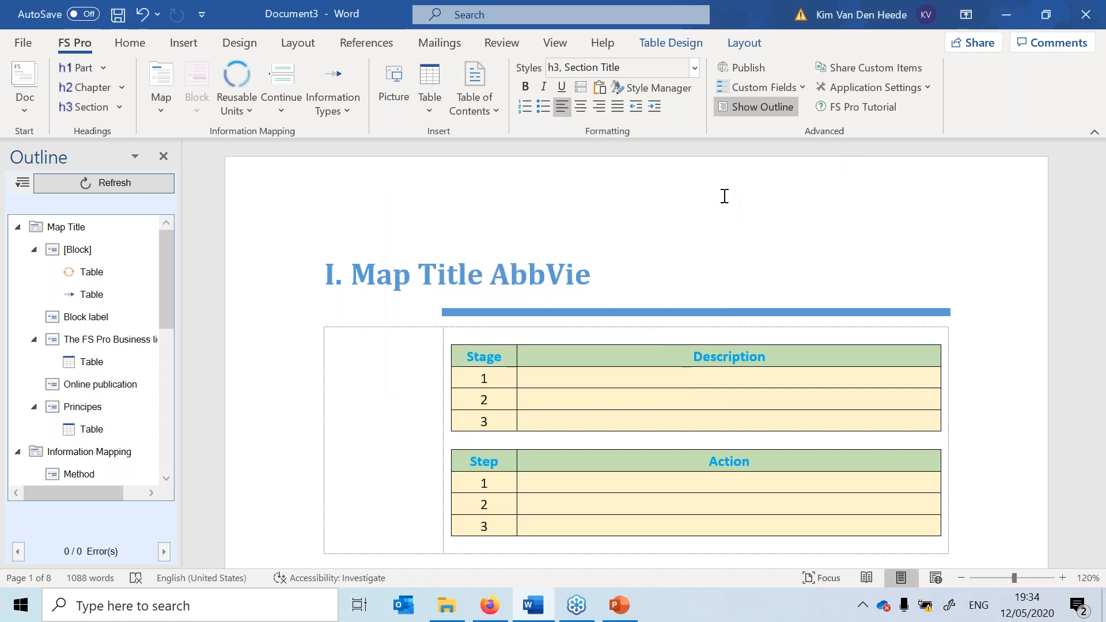
pyautogui.click(864, 88)
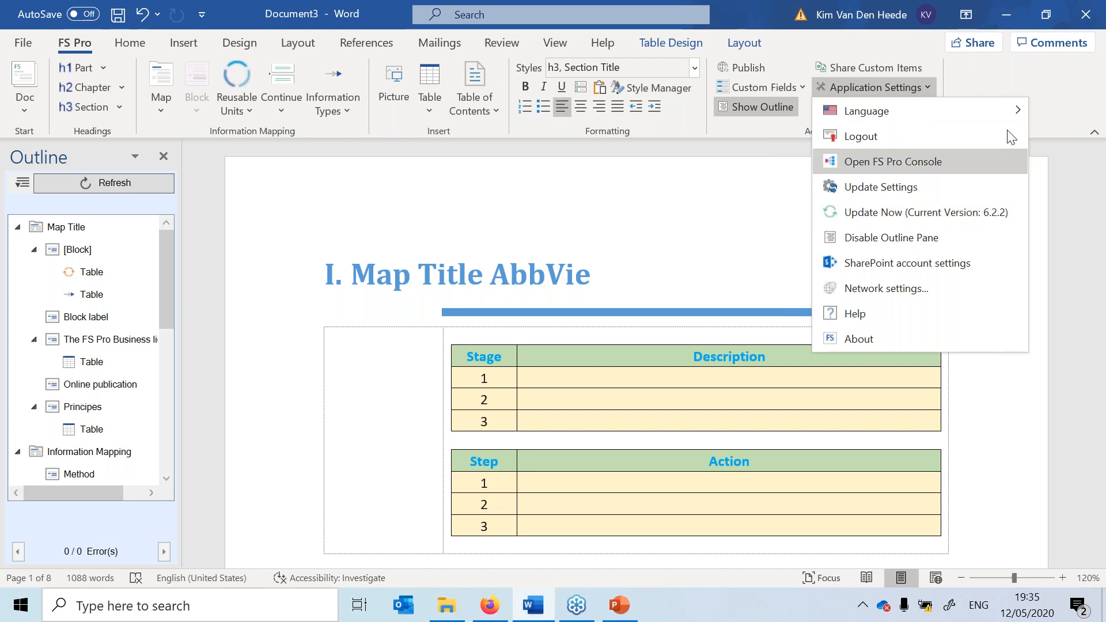
pyautogui.click(1031, 74)
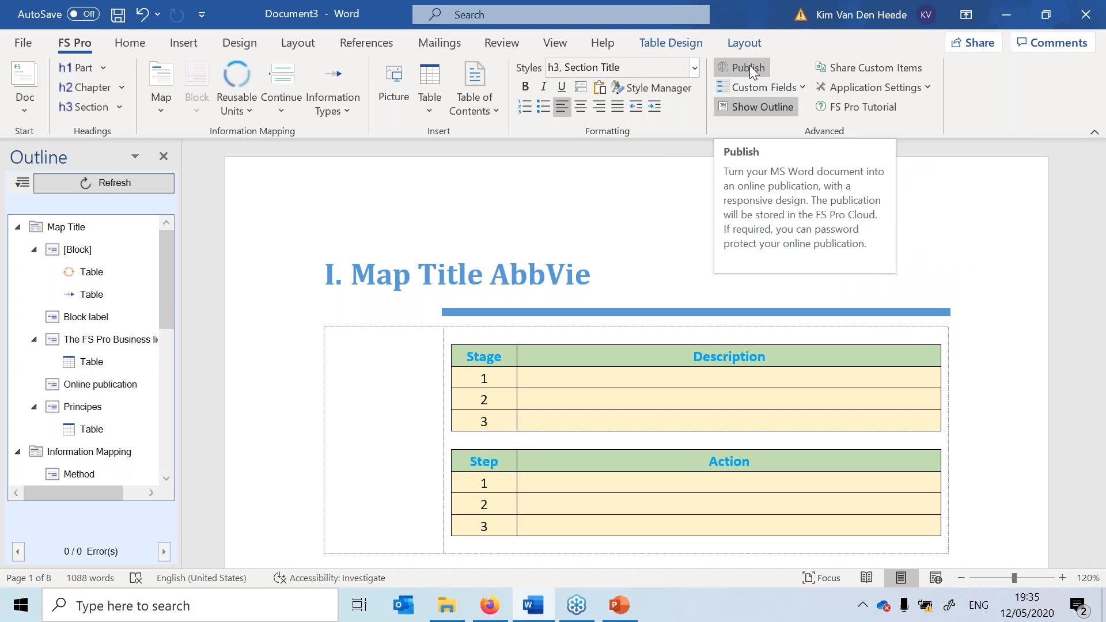
# Save the document to the Desktop as a Word document named Map Title AbbVie.
pyautogui.click(23, 43)
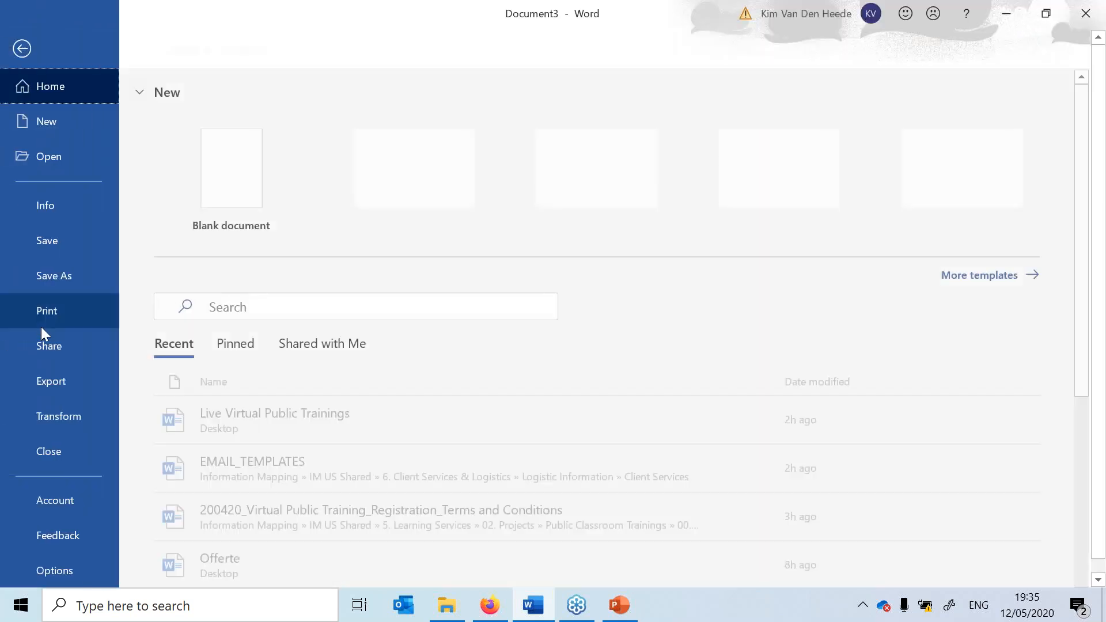
pyautogui.click(24, 49)
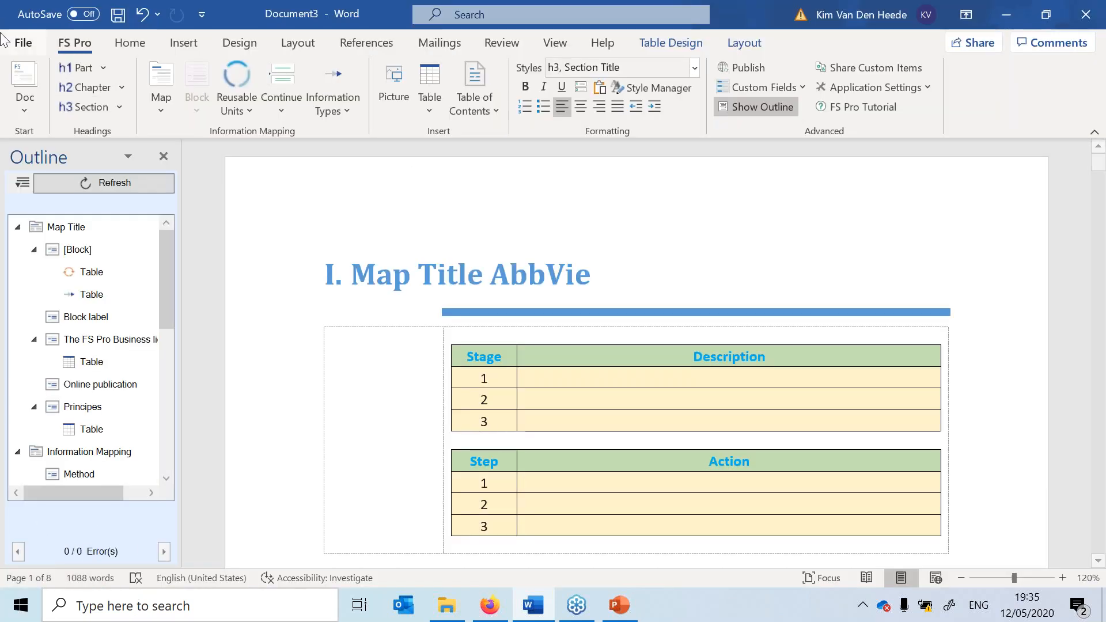
pyautogui.click(26, 43)
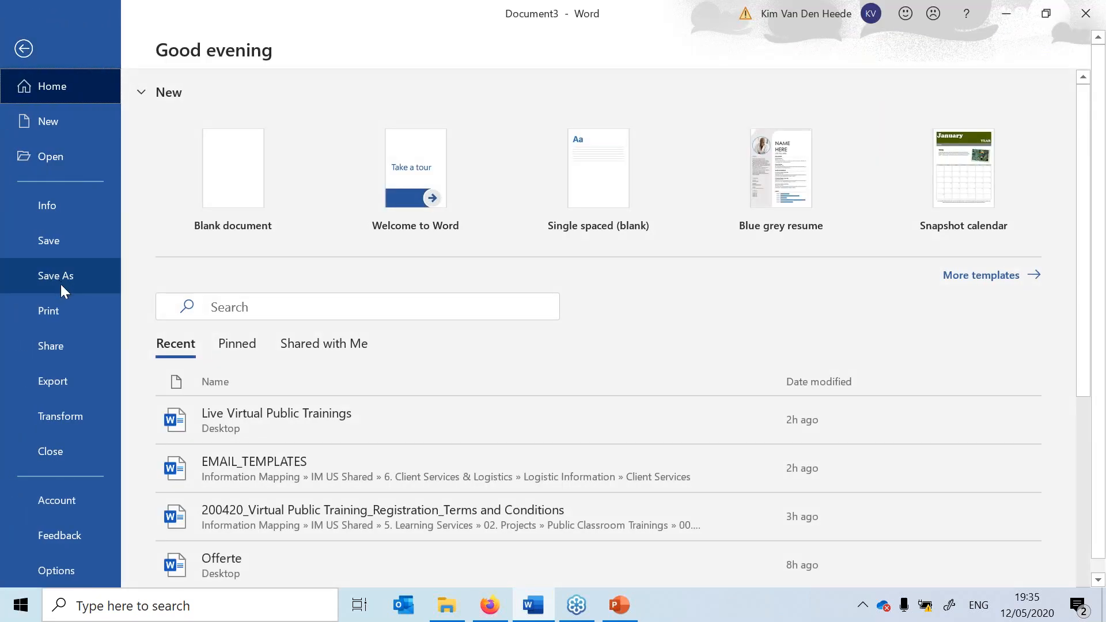
pyautogui.click(60, 285)
pyautogui.click(237, 477)
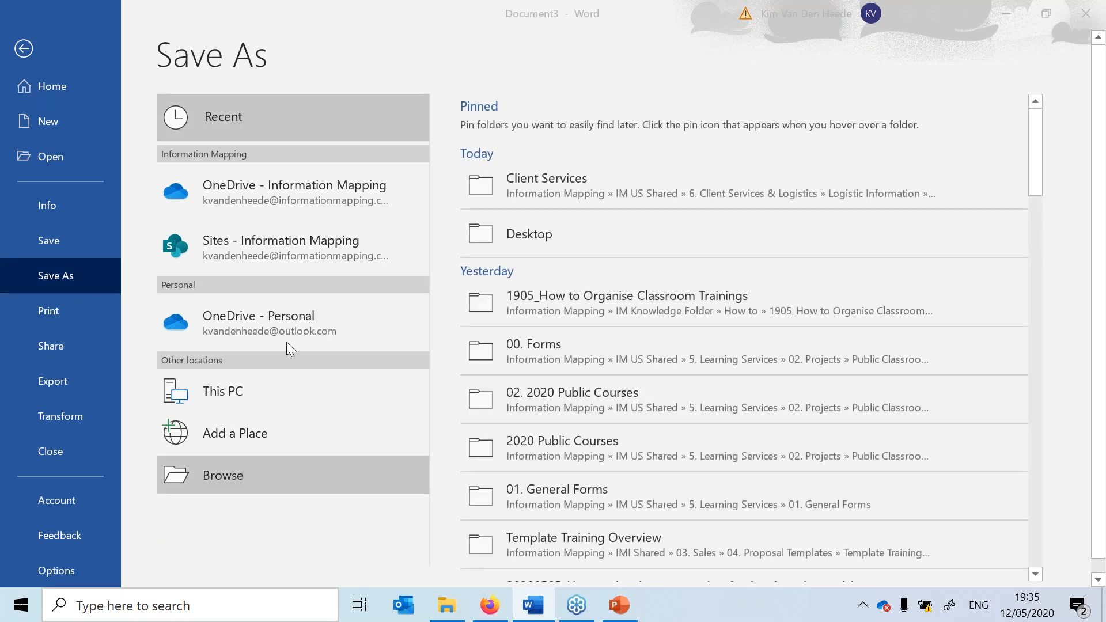
pyautogui.click(68, 225)
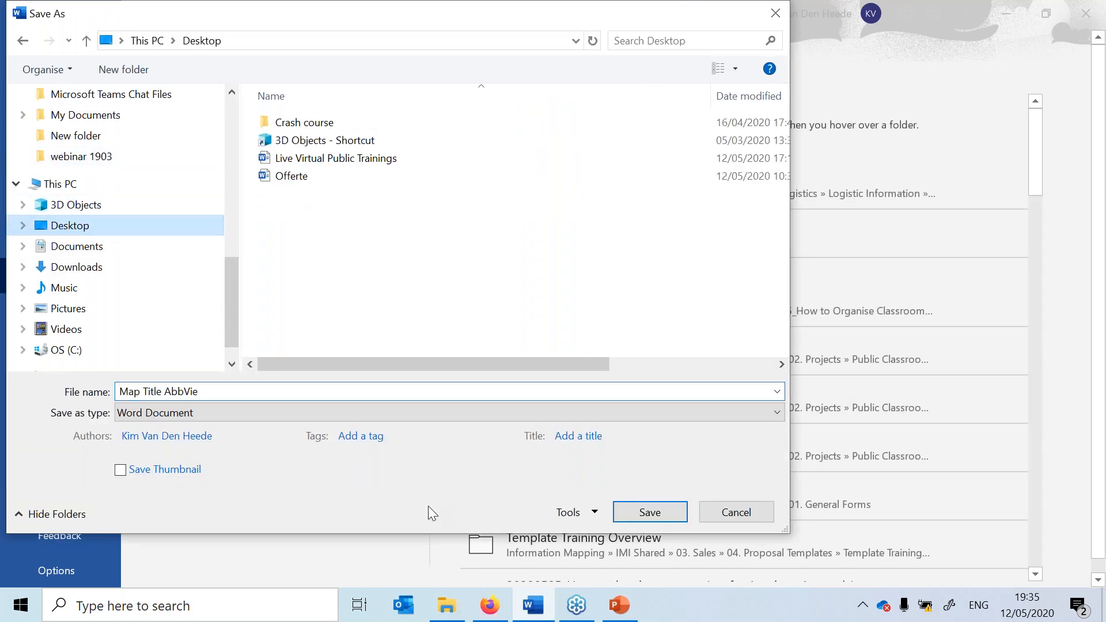
pyautogui.click(656, 515)
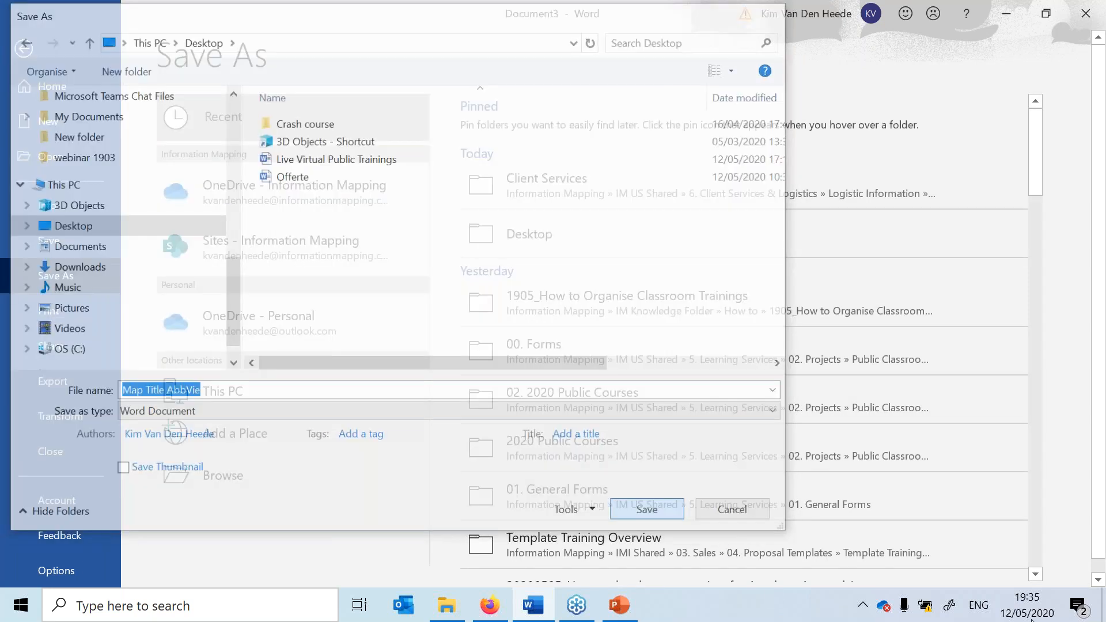
# Examine the cloud publishing options for the document, including the Standard and Premium Publishing Layout templates, and close them without publishing.
pyautogui.click(748, 67)
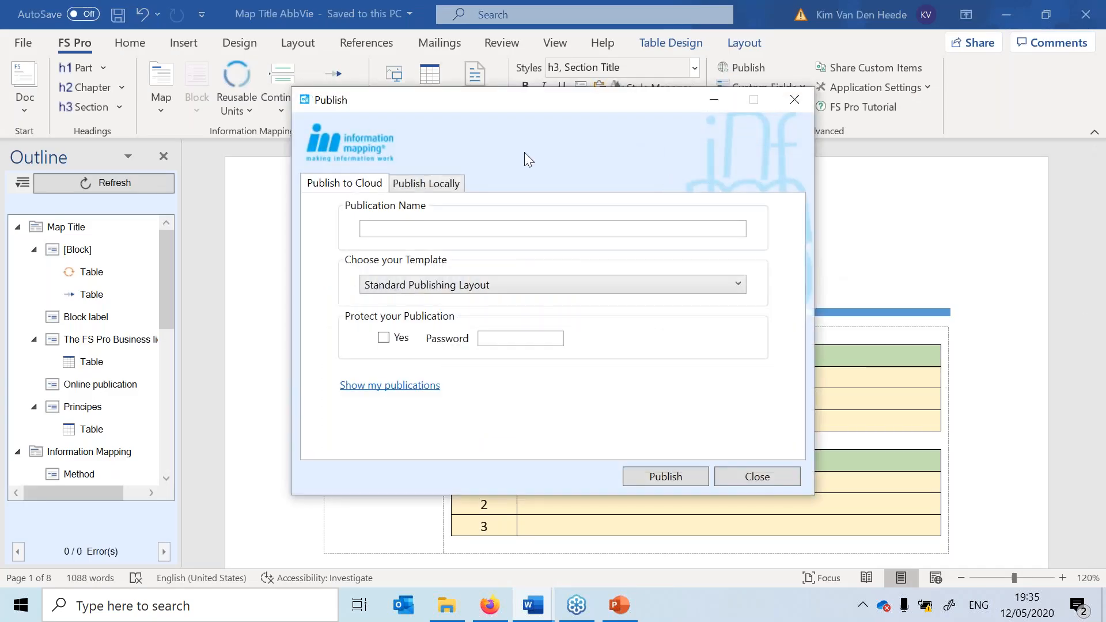
pyautogui.click(488, 283)
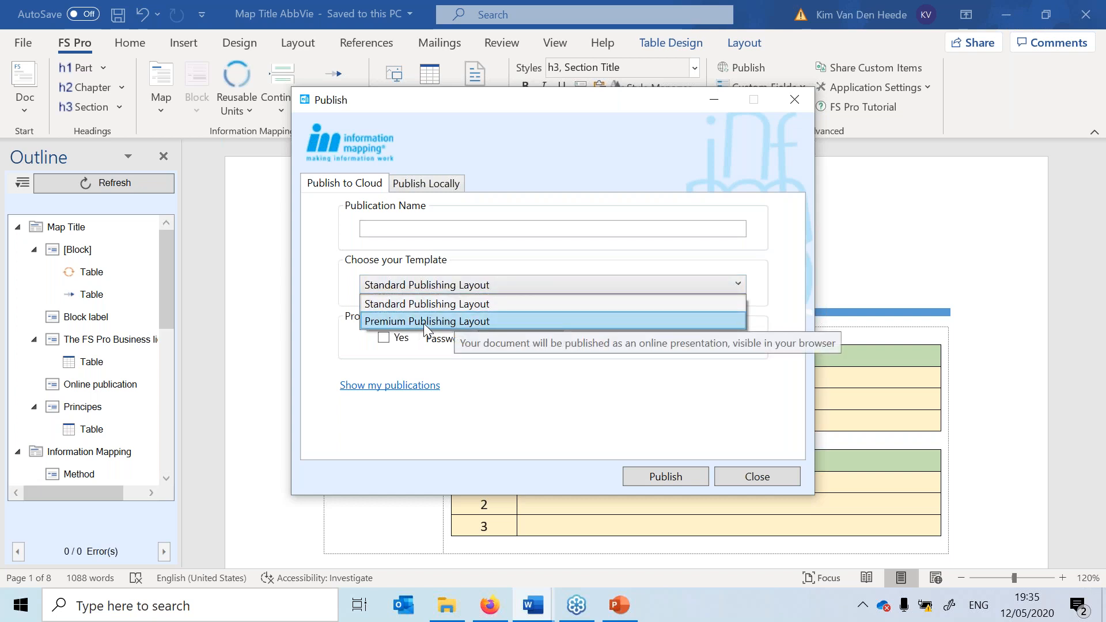
pyautogui.click(500, 443)
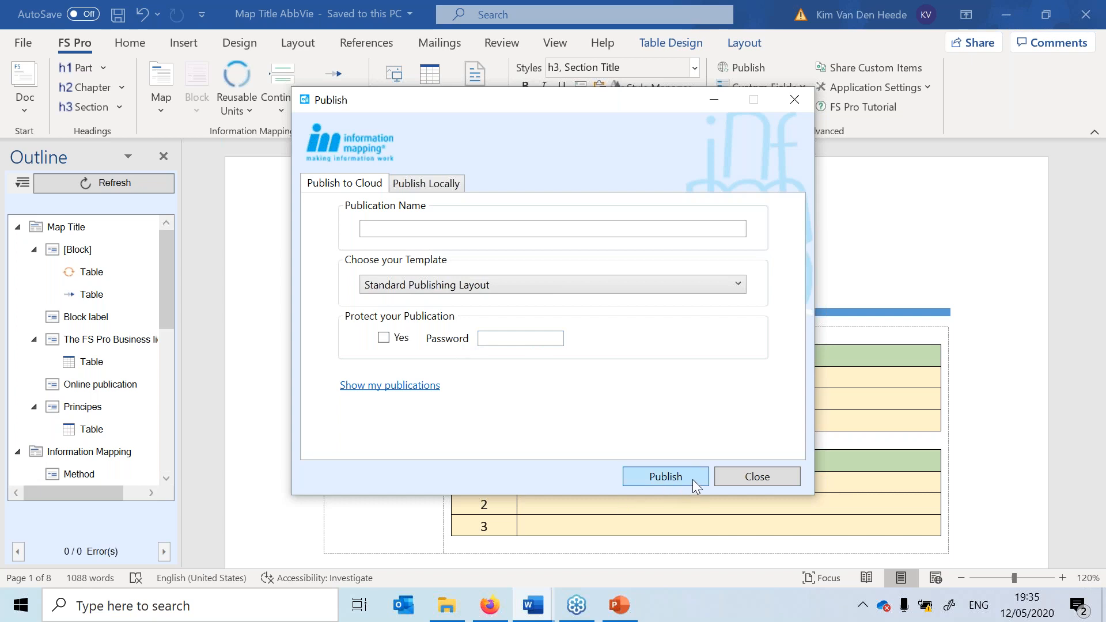
pyautogui.click(756, 476)
pyautogui.scroll(-3, 755, 482)
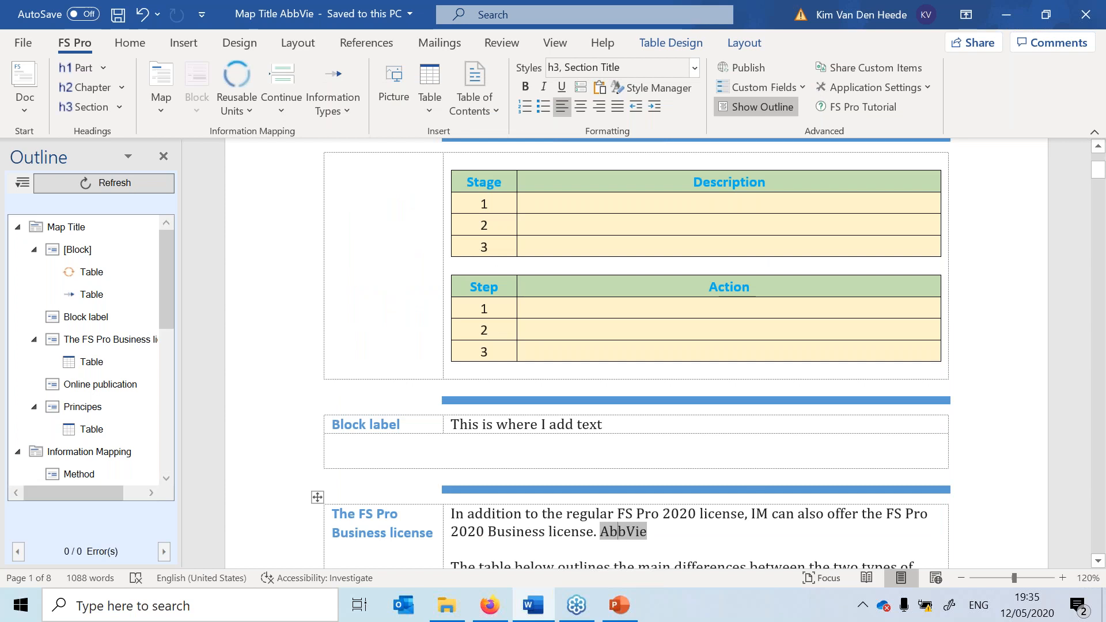
pyautogui.click(771, 344)
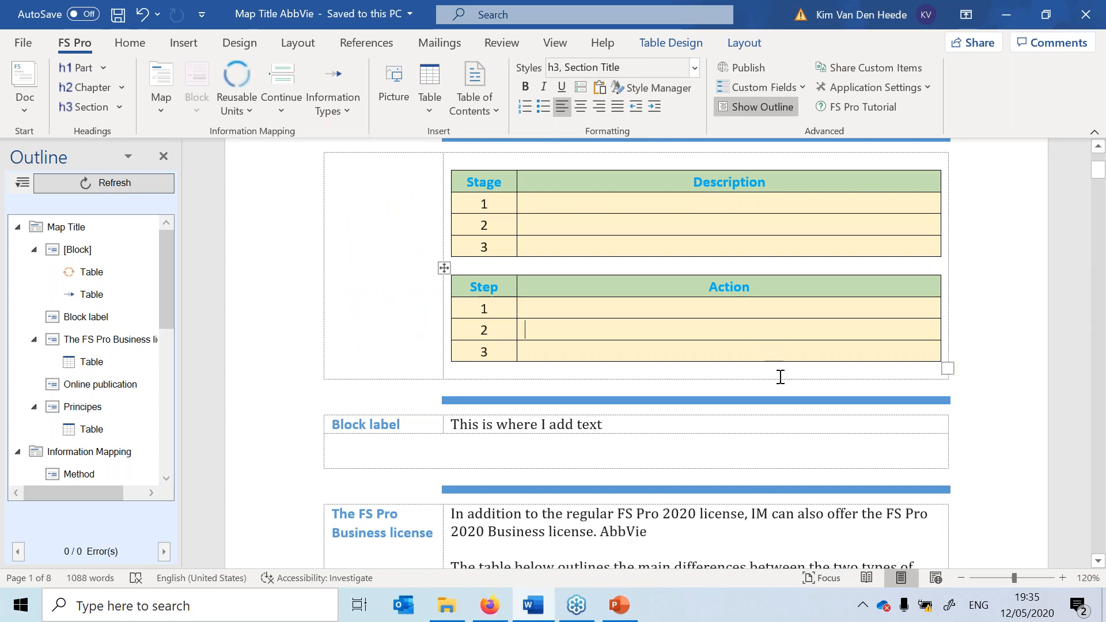
# Switch to the PowerPoint presentation, start the slide show from slide 4, "What more can we offer?", and advance to the following slide.
pyautogui.click(619, 605)
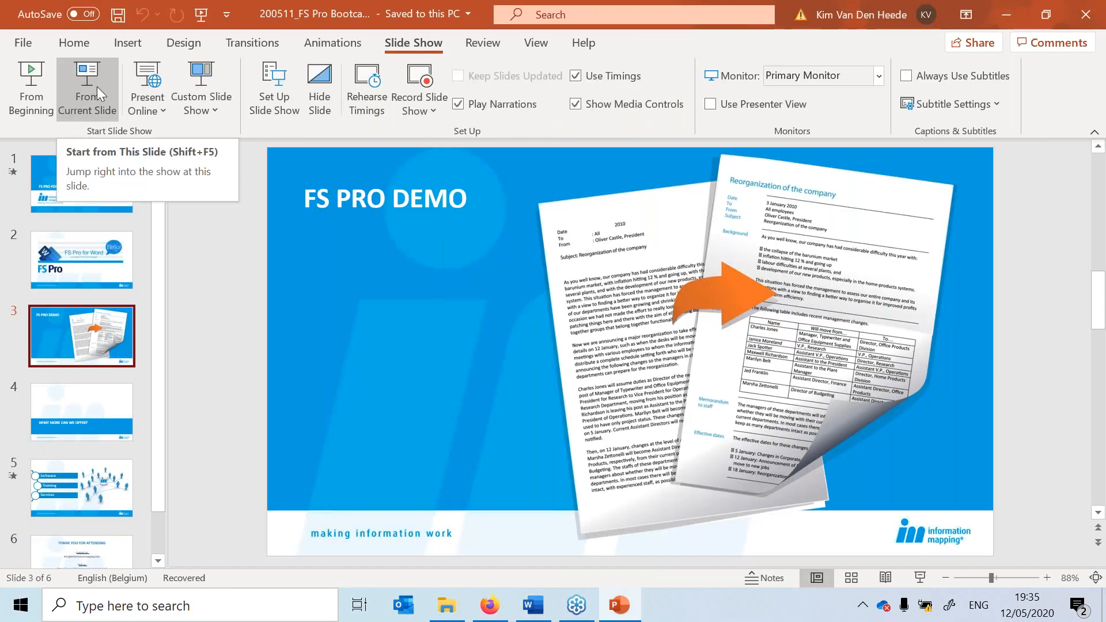
pyautogui.click(82, 404)
pyautogui.click(71, 88)
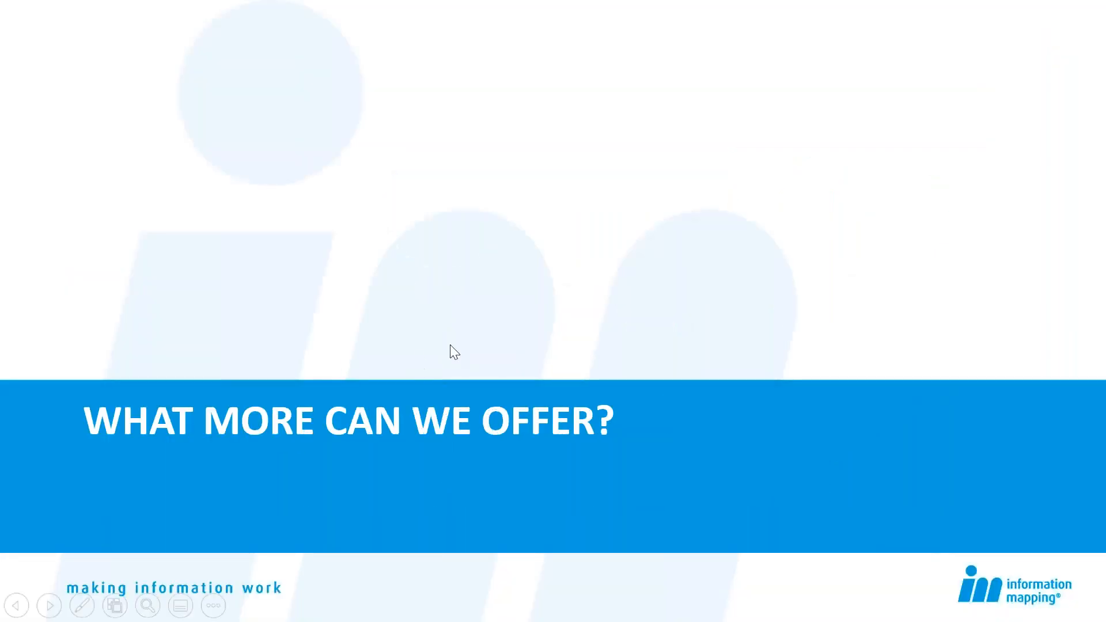
pyautogui.click(454, 363)
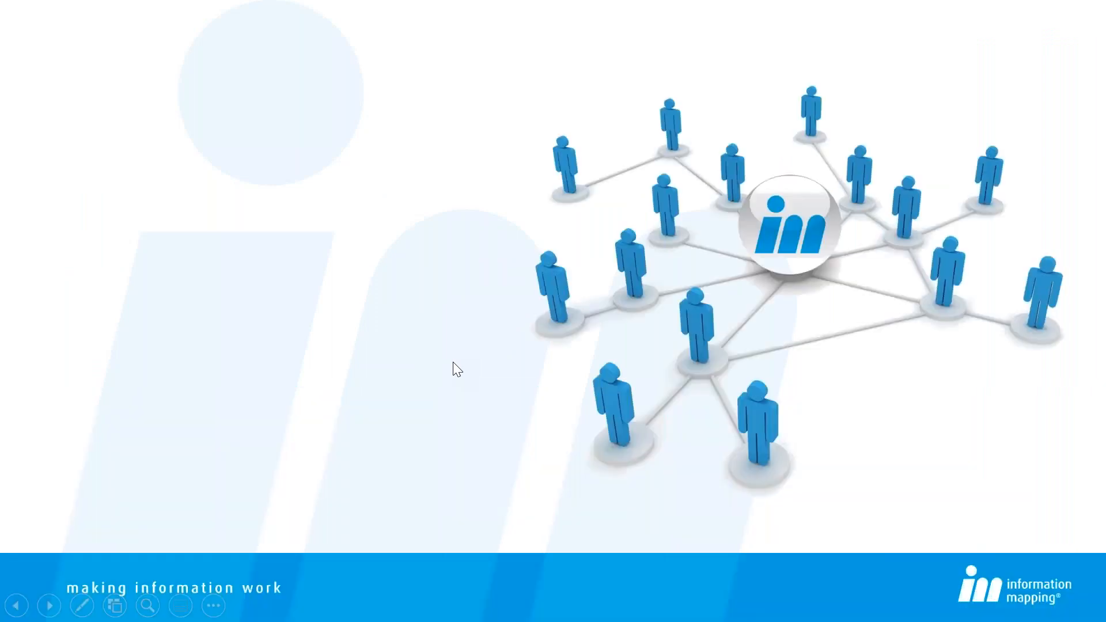